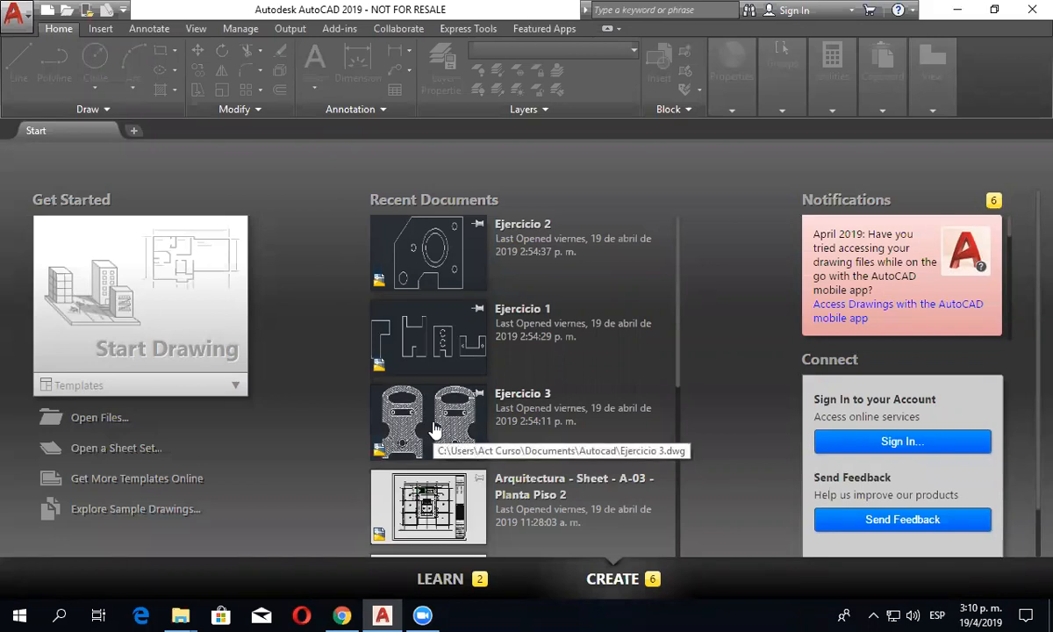
- Open the recent drawing Ejercicio 3 and bring both hatched plates into view
left_click(434, 429)
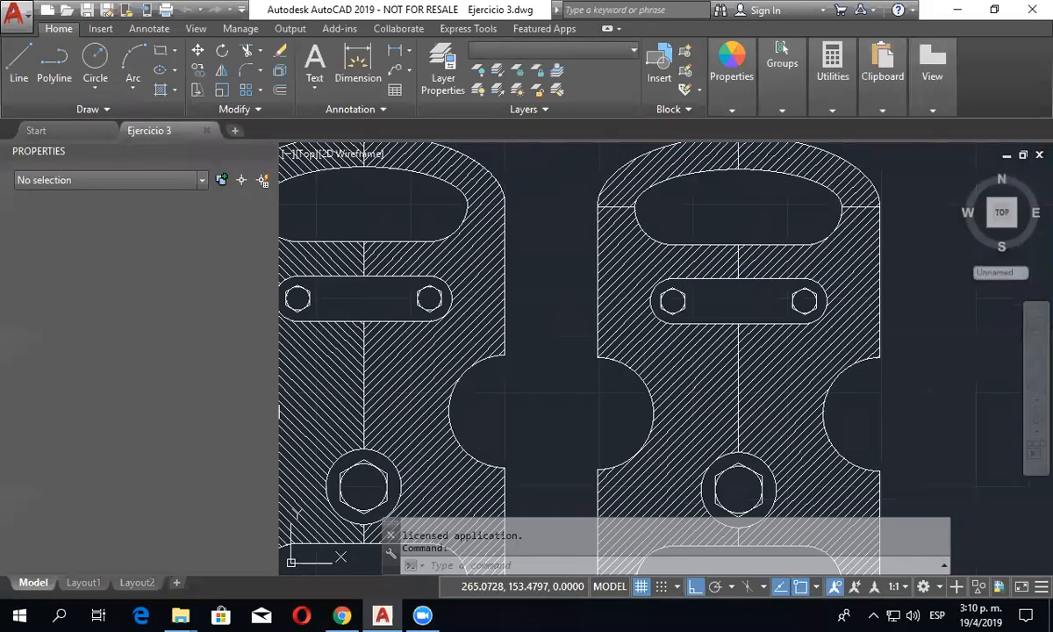
scroll(532, 295, "down", 3)
scroll(536, 301, "up", 1)
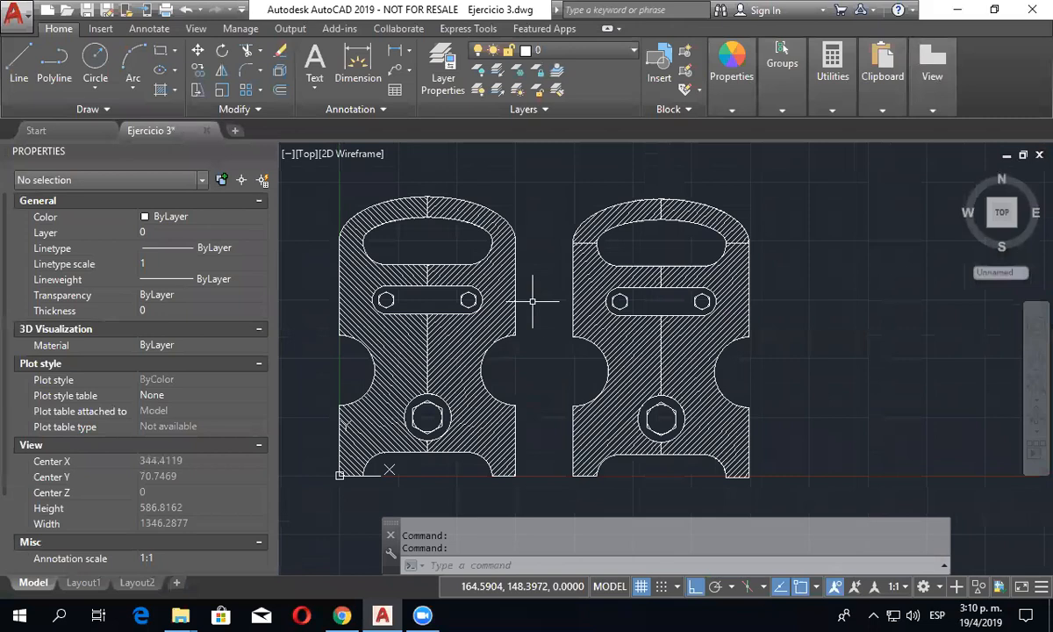
- Switch to File Explorer and open the Instructor folder inside 000-Autocad 1 18-03-2019 on the Alumnos ATC network drive
mouse_move(182, 614)
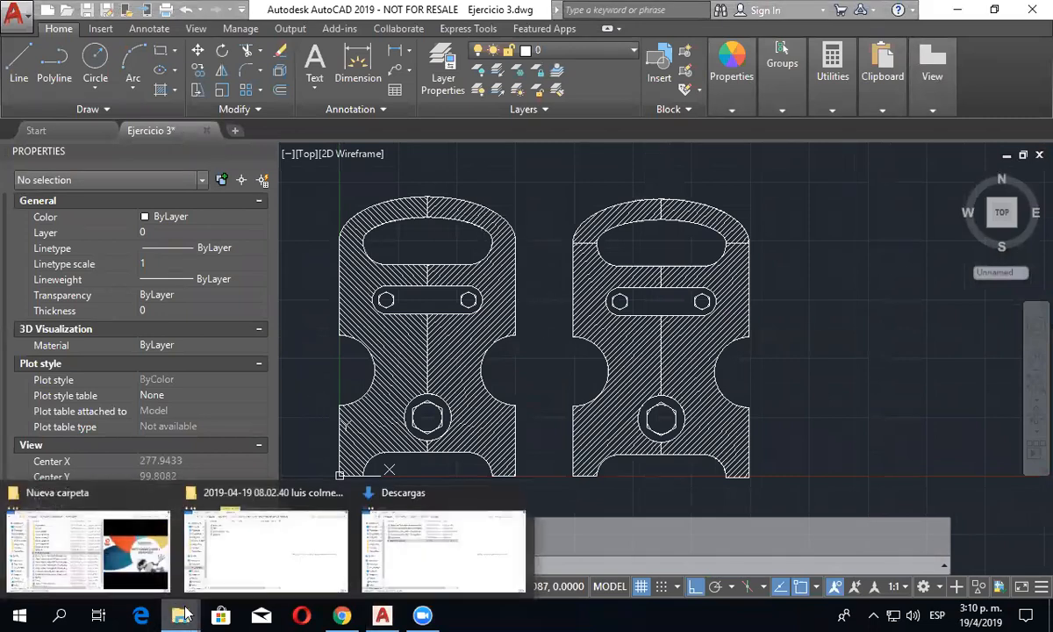
left_click(67, 523)
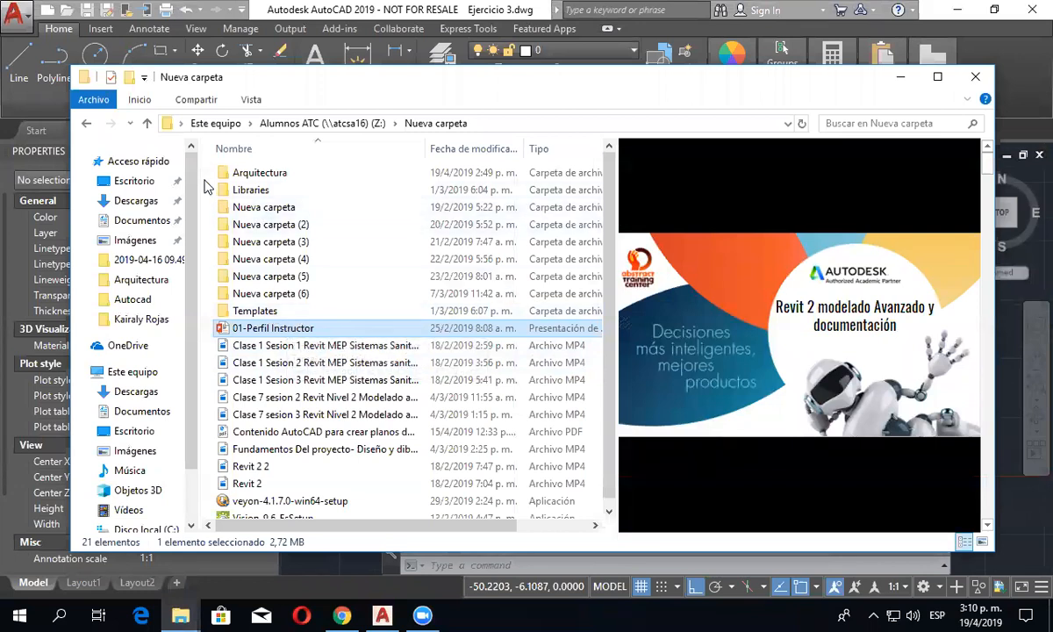
left_click(147, 122)
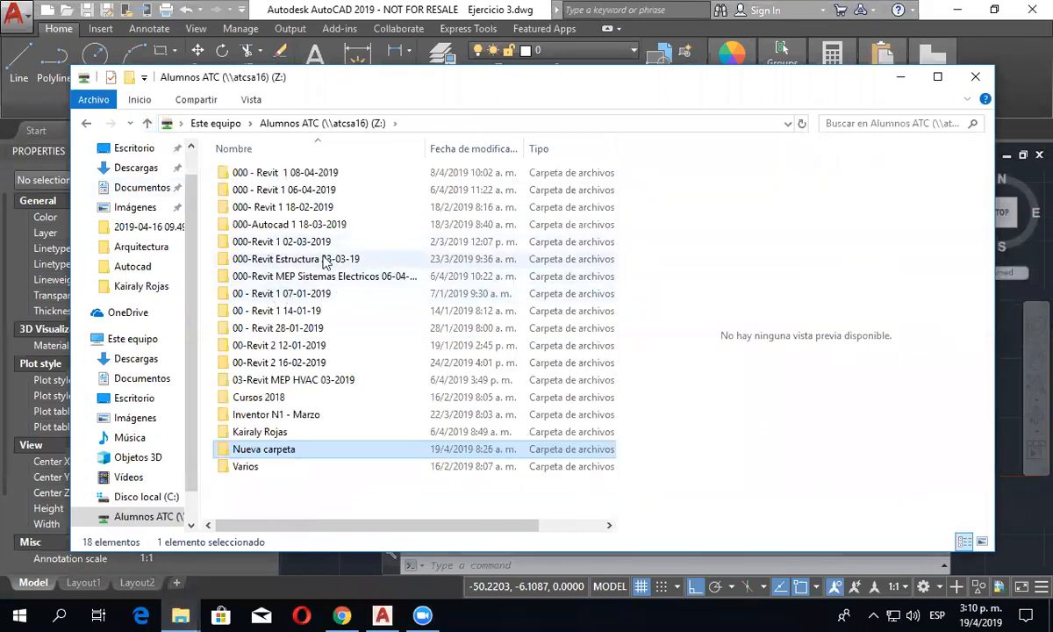
double_click(303, 225)
double_click(255, 224)
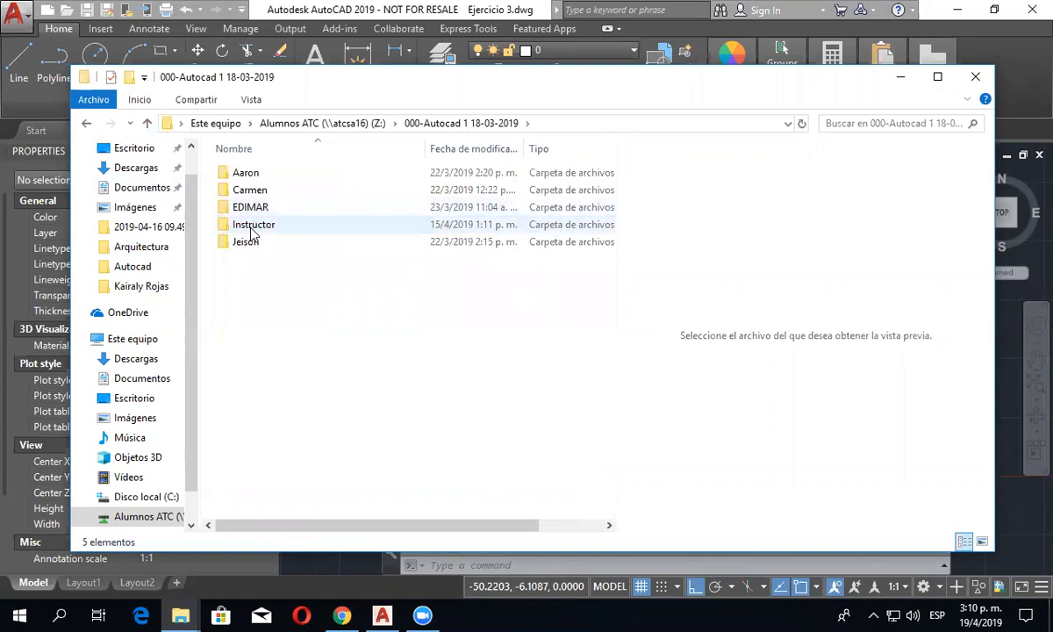
scroll(298, 383, "down", 3)
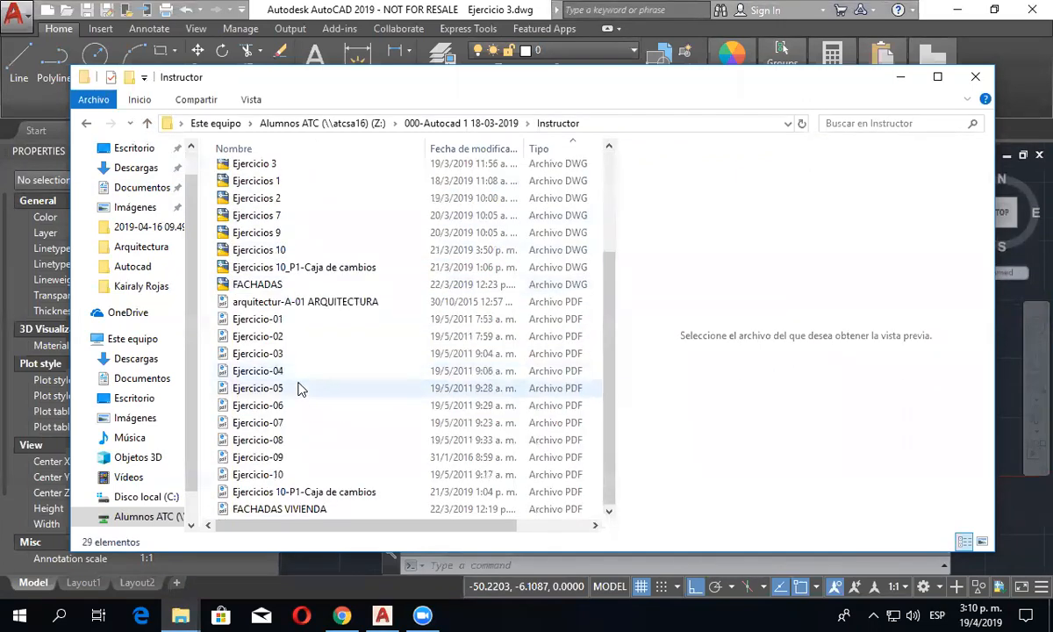
- Preview the Ejercicio-05 and Ejercicio-04 PDF exercise sheets, and return to the AutoCAD drawing
double_click(274, 389)
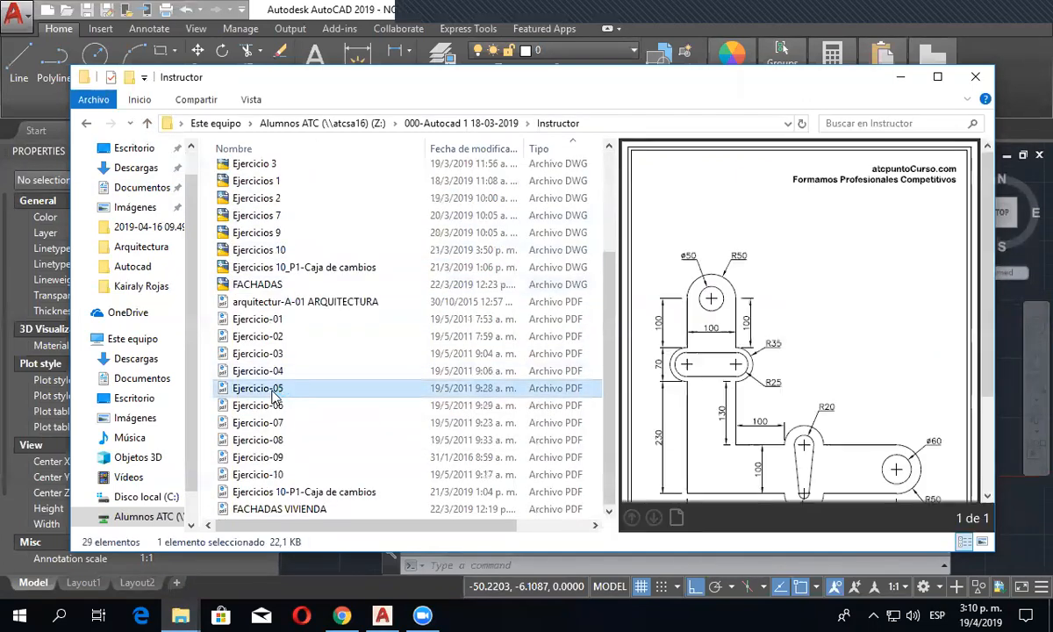
left_click(277, 373)
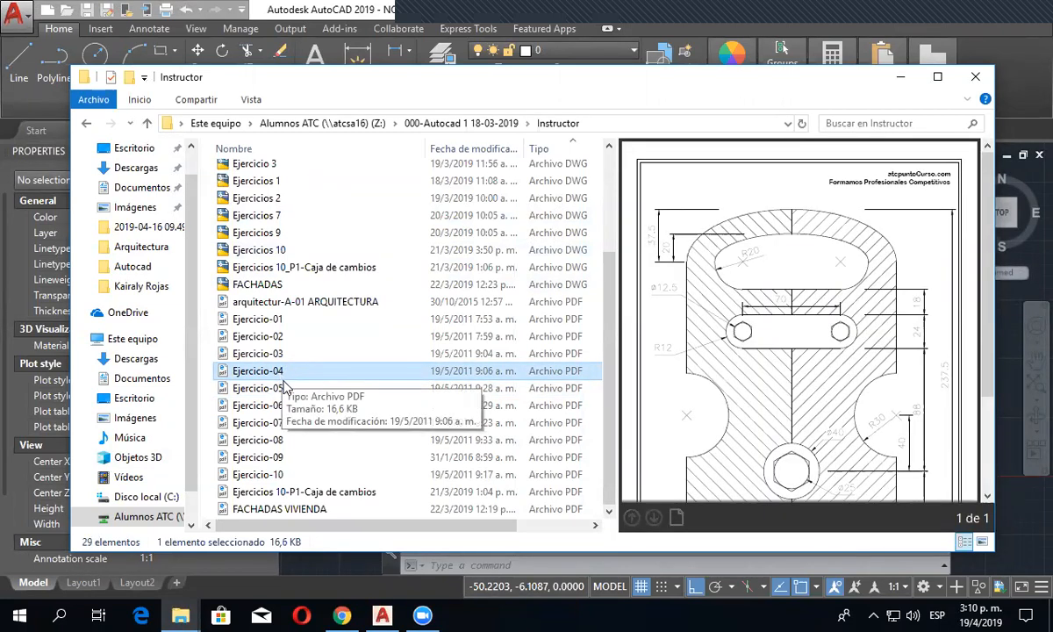
left_click(1014, 427)
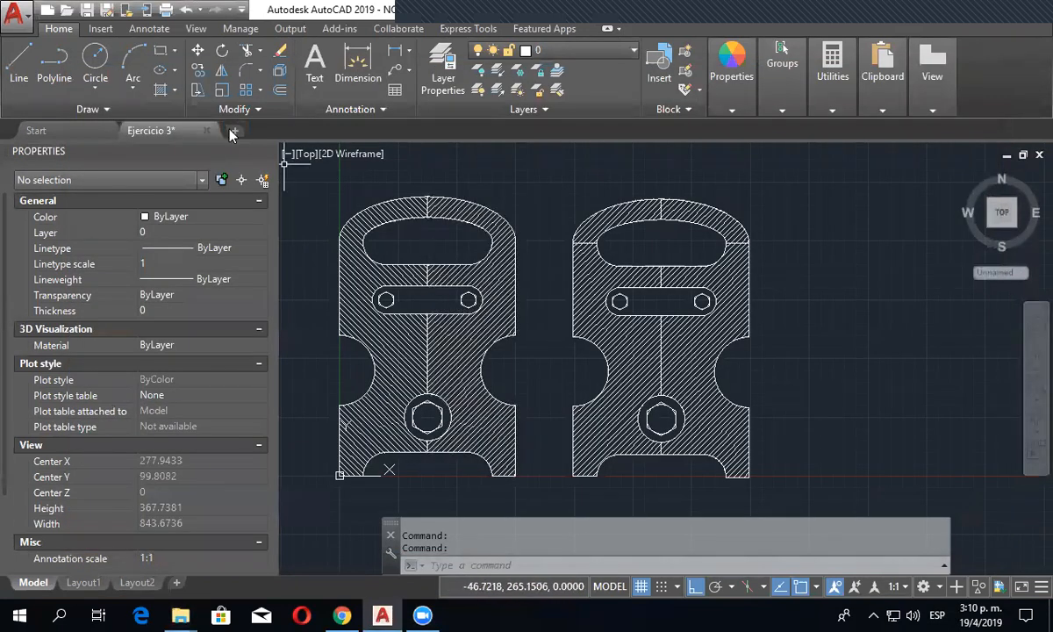
left_click(175, 52)
left_click(176, 70)
left_click(176, 70)
left_click(177, 91)
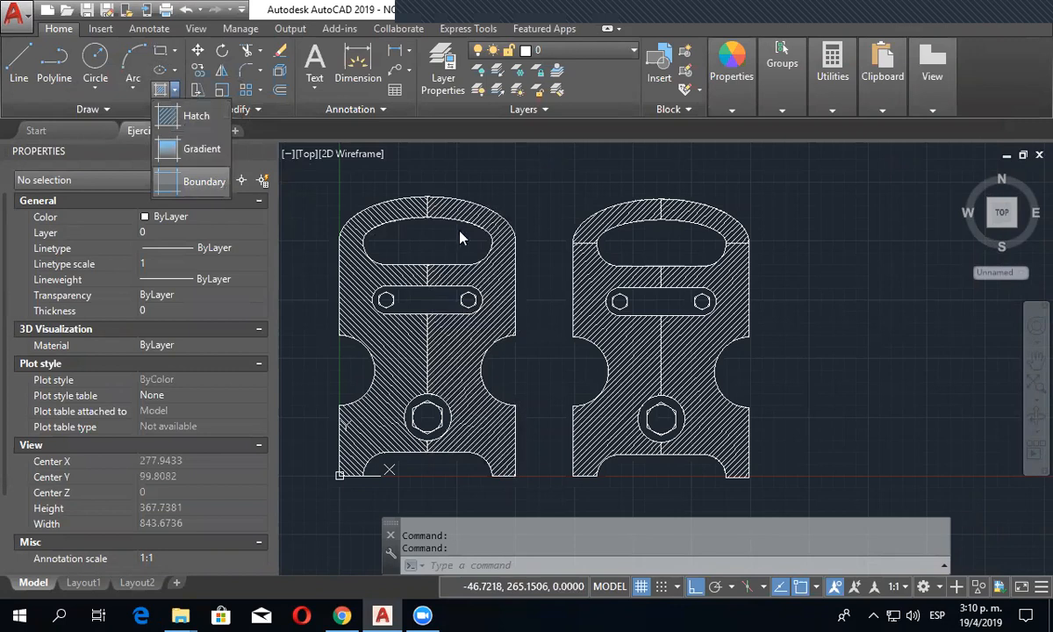
- Draw a wide rectangle in the empty area to the right of the two hatched plates
mouse_move(915, 309)
middle_mouse_down()
mouse_move(571, 291)
mouse_move(564, 308)
middle_mouse_up()
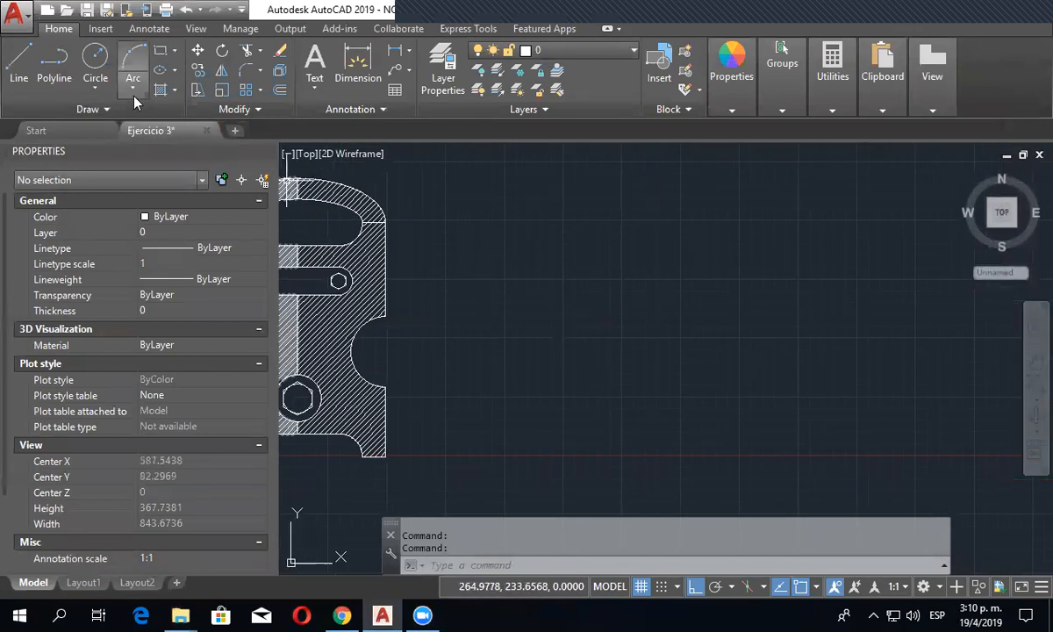
left_click(161, 50)
left_click(495, 255)
left_click(678, 344)
scroll(585, 308, "up", 4)
middle_click_drag(586, 308, 600, 369)
left_click(175, 90)
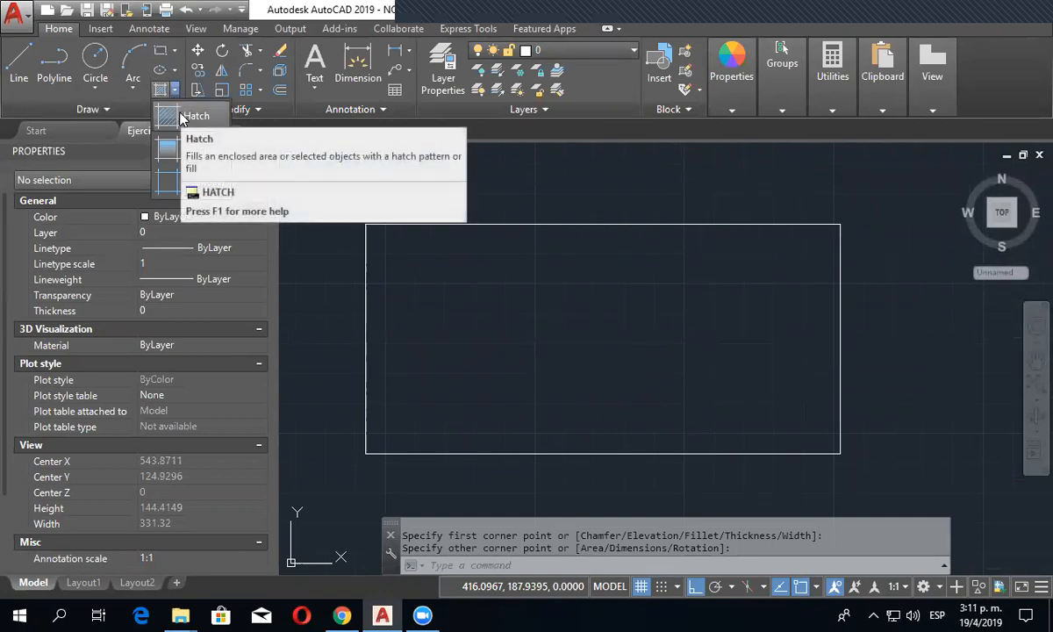
- Draw a second rectangle to the right of the first, aligned with its top and bottom edges
left_click(162, 53)
scroll(501, 286, "down", 4)
middle_click_drag(675, 312, 547, 326)
scroll(679, 302, "up", 4)
middle_click_drag(613, 307, 748, 304)
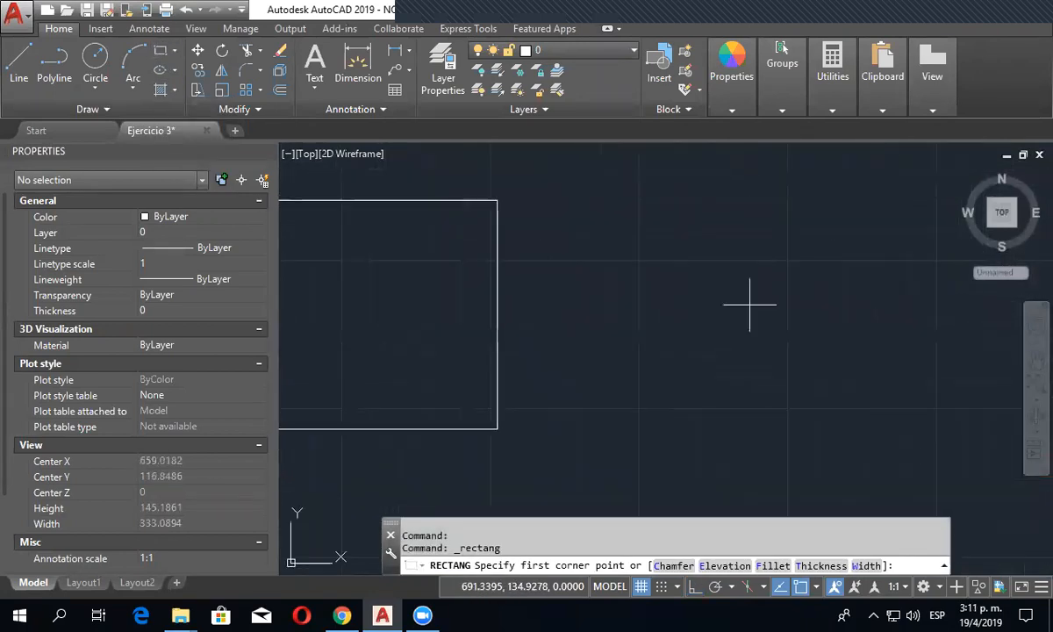
left_click(555, 200)
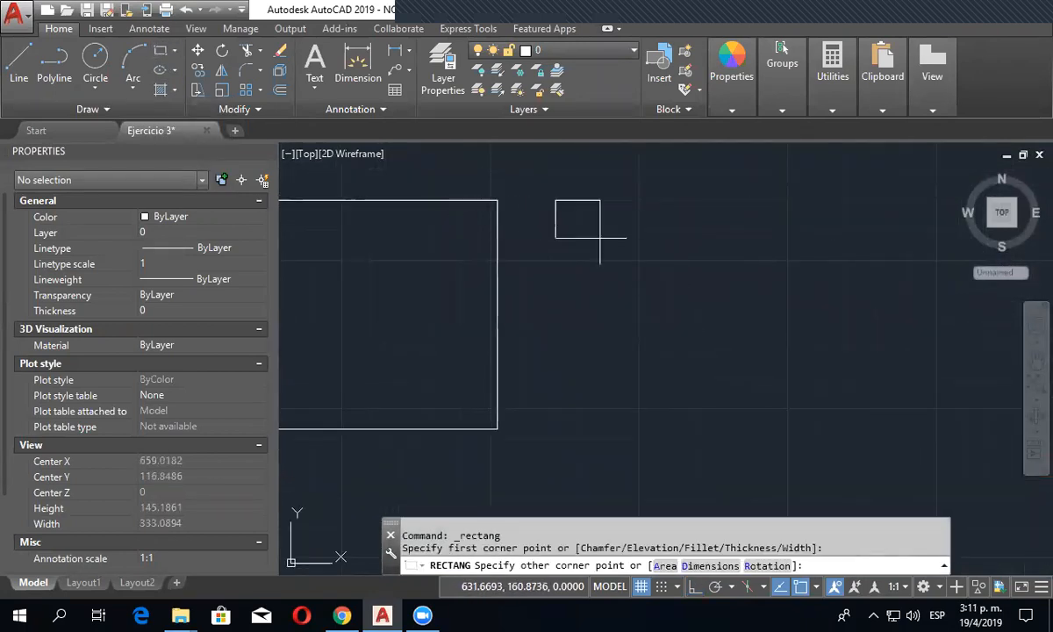
scroll(709, 309, "down", 4)
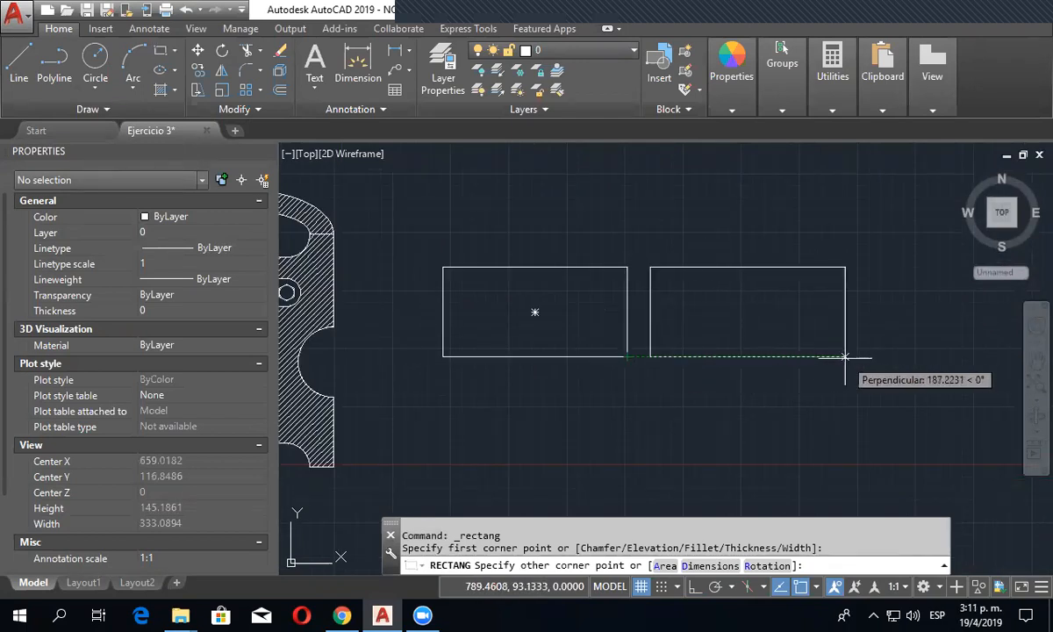
left_click(845, 356)
scroll(658, 383, "up", 2)
middle_click_drag(658, 383, 678, 426)
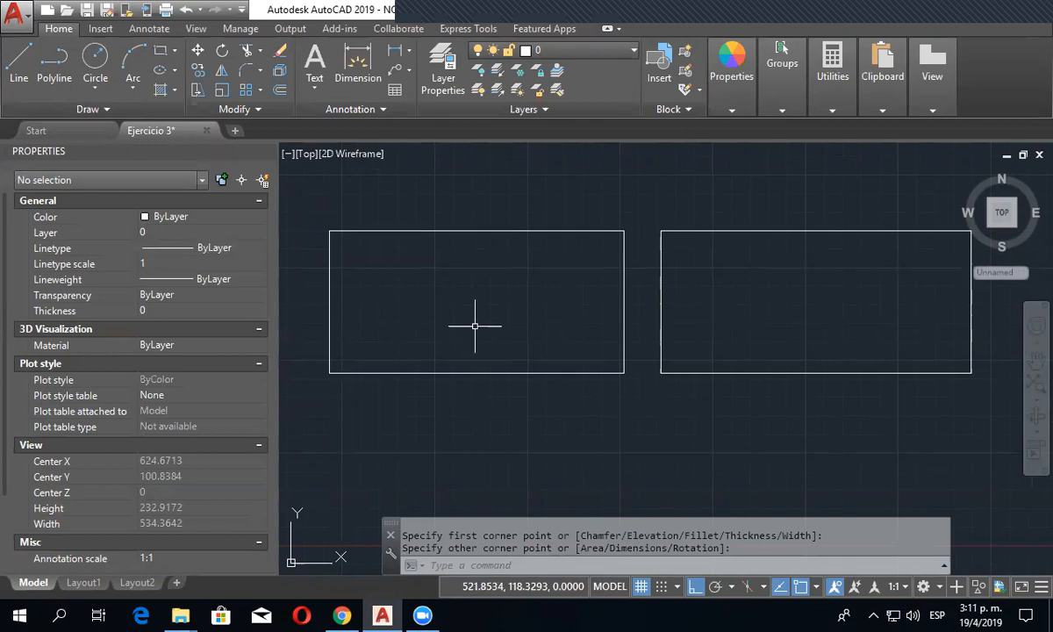
- Hatch the left rectangle with the ANGLE pattern at scale 1 by picking a point inside it
left_click(174, 90)
left_click(195, 120)
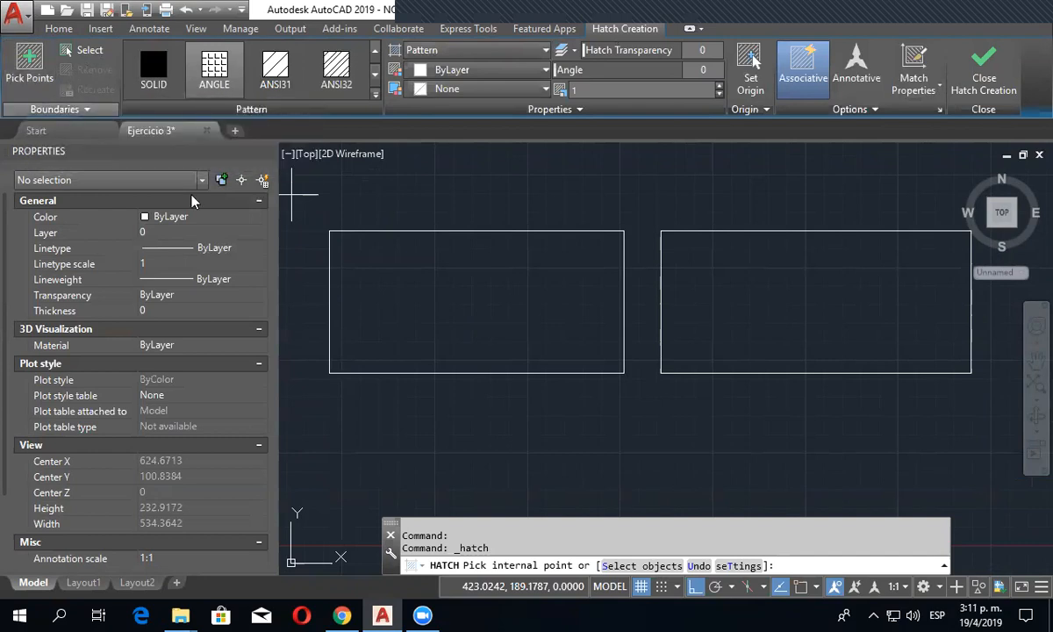
left_click(433, 277)
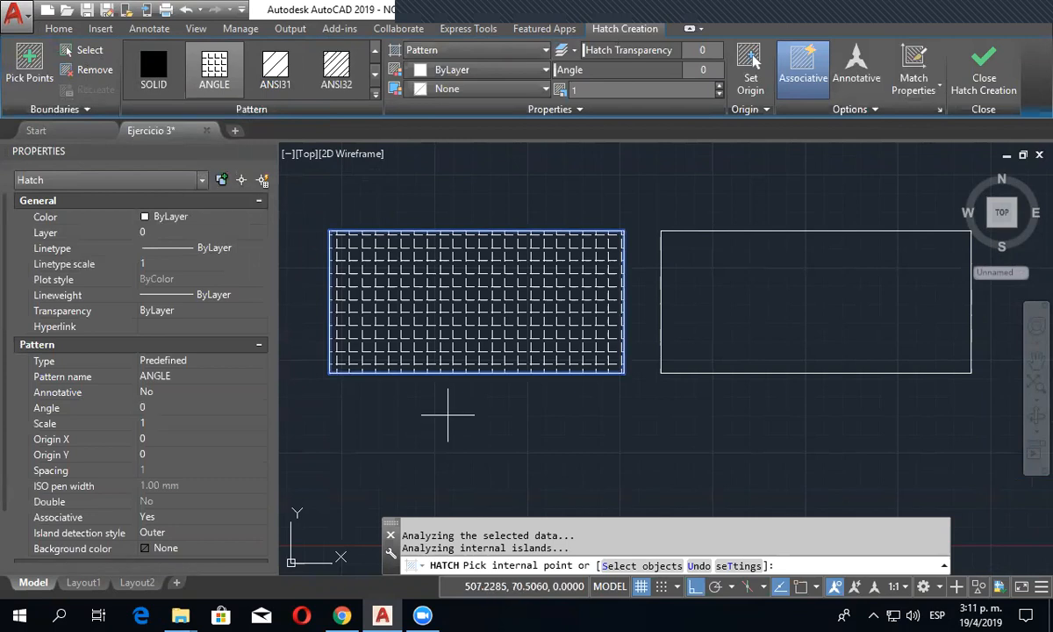
- Add the right rectangle to the ANGLE hatch by selecting its outline as the boundary object, and finish the hatch
left_click(77, 50)
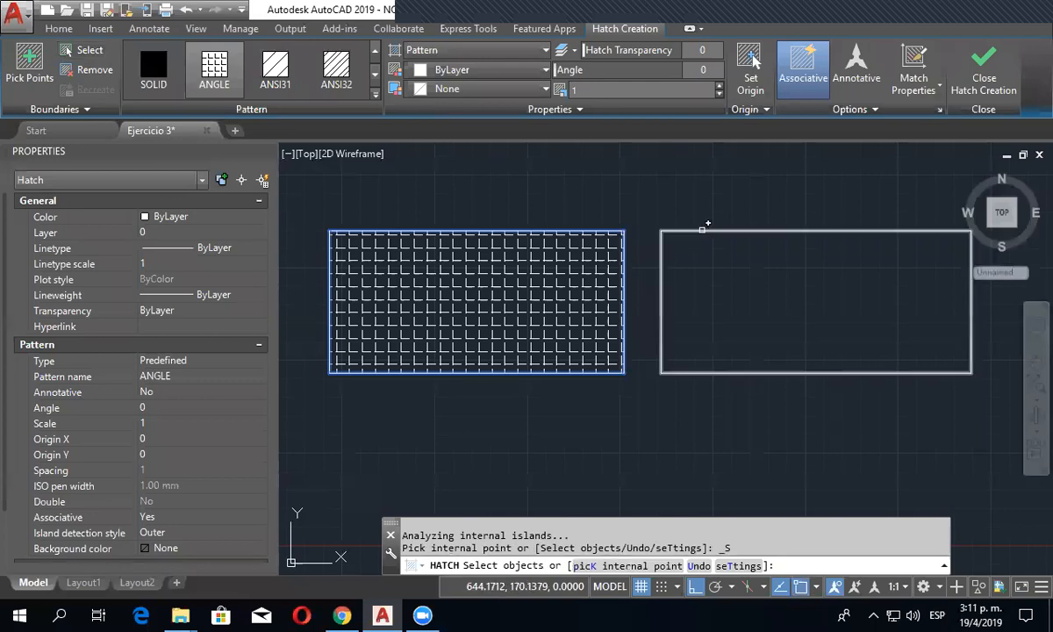
left_click(702, 230)
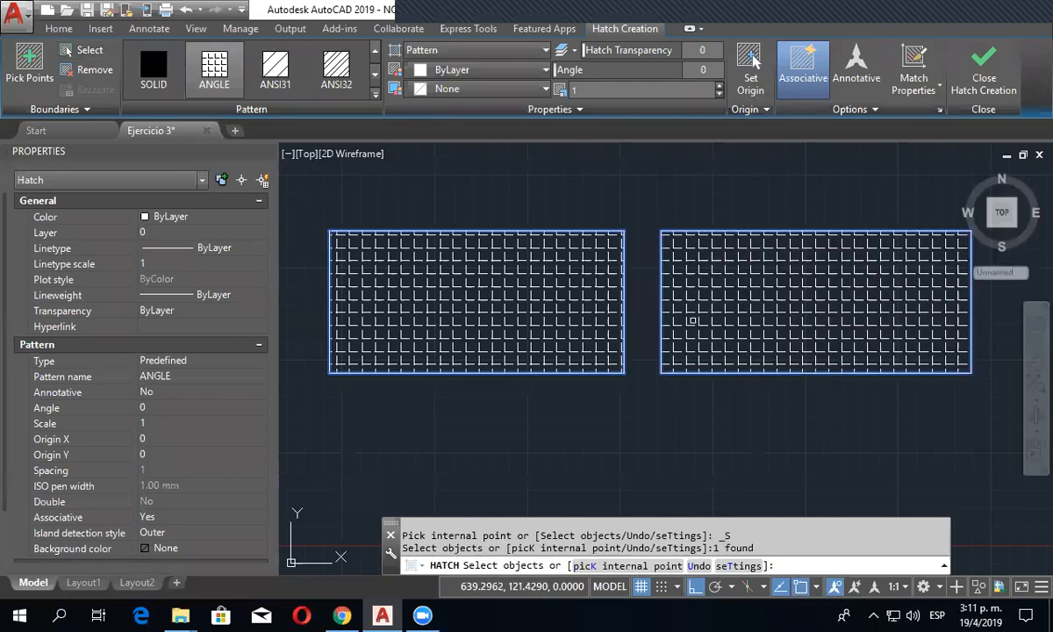
right_click(691, 320)
left_click(702, 333)
- Draw an empty rectangle just above the left hatched rectangle
scroll(635, 337, "down", 2)
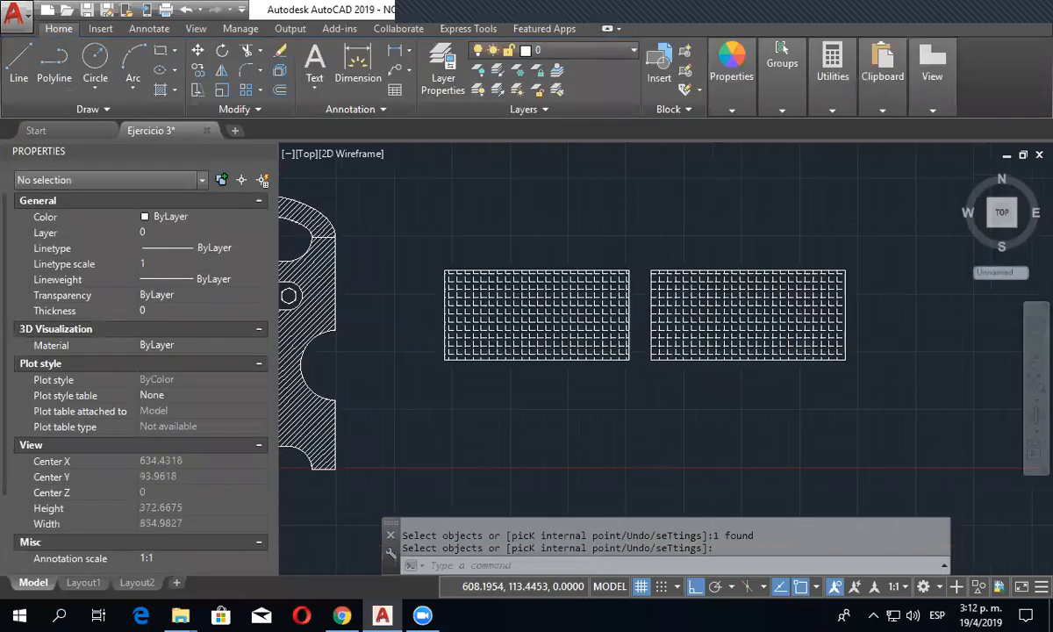
scroll(583, 491, "down", 2)
left_click(161, 50)
left_click(497, 269)
left_click(605, 335)
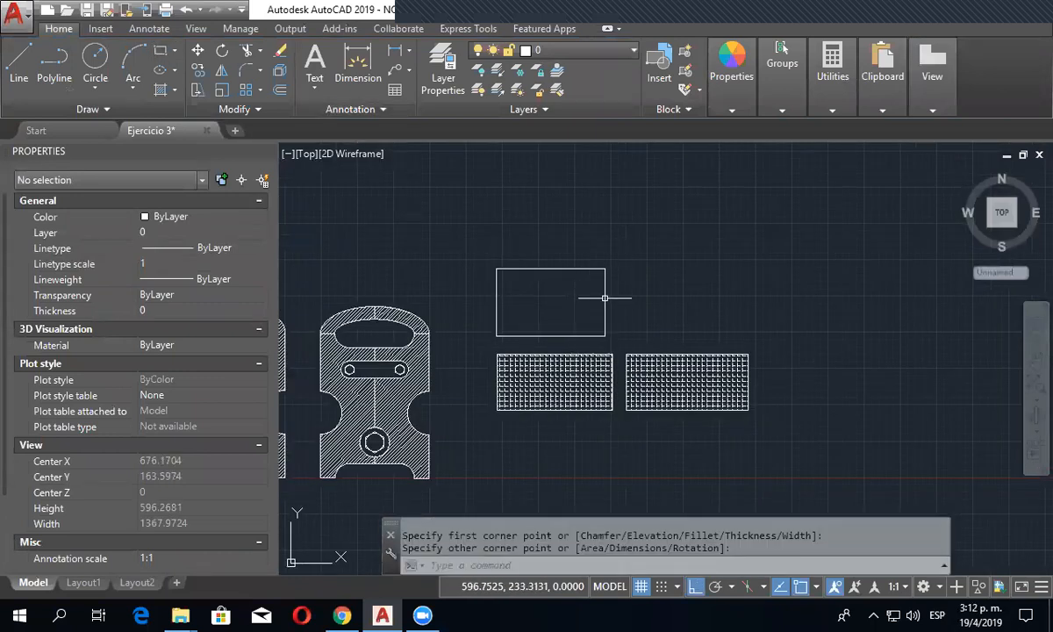
- Draw another rectangle above the right hatched one, level with the top of the new empty rectangle
left_click(159, 53)
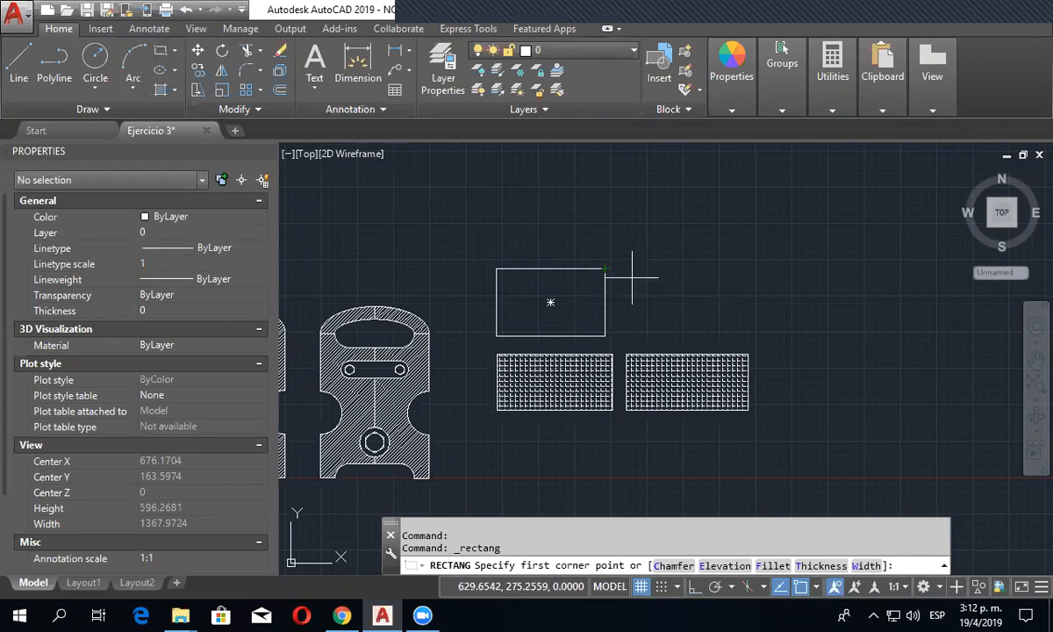
left_click(625, 268)
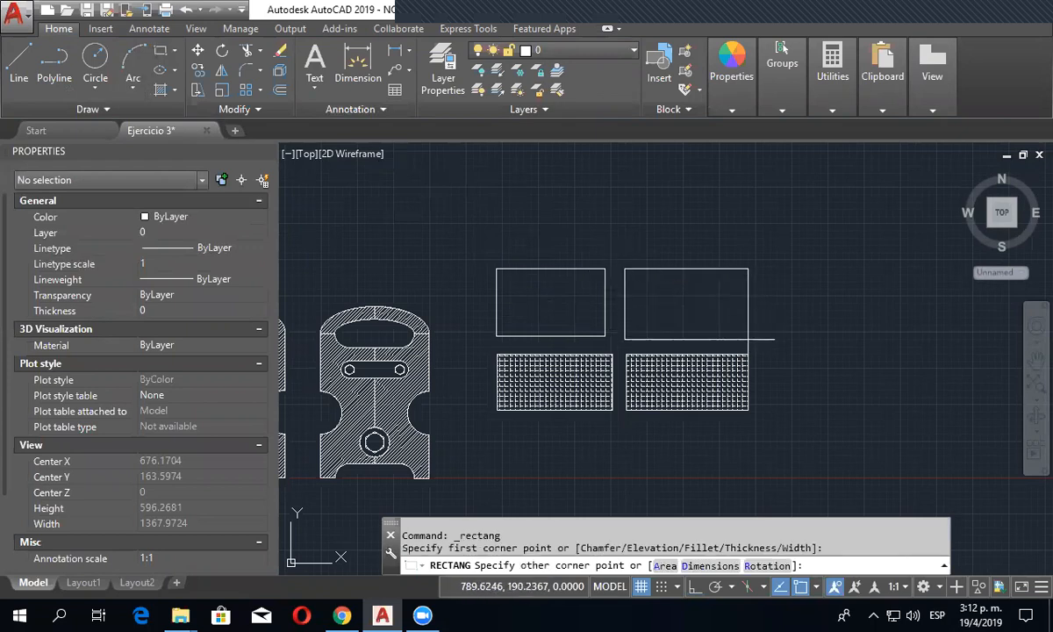
left_click(746, 334)
scroll(720, 309, "up", 4)
mouse_move(519, 290)
middle_mouse_down()
mouse_move(565, 307)
mouse_move(669, 301)
middle_mouse_up()
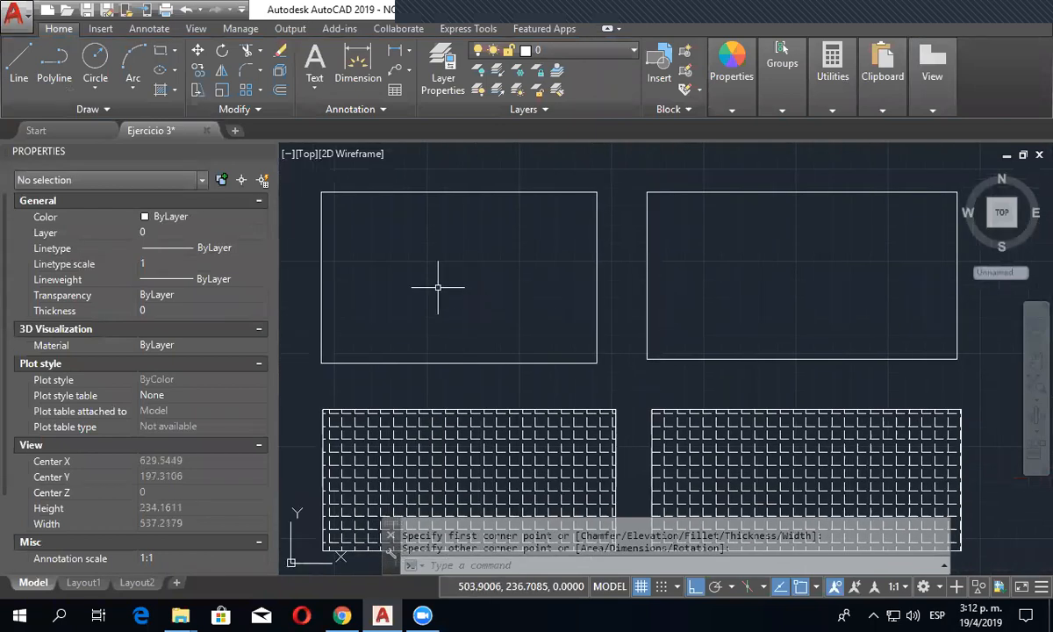
- Start a hatch to examine the full list of available patterns and gradients, and leave it without filling anything
left_click(167, 90)
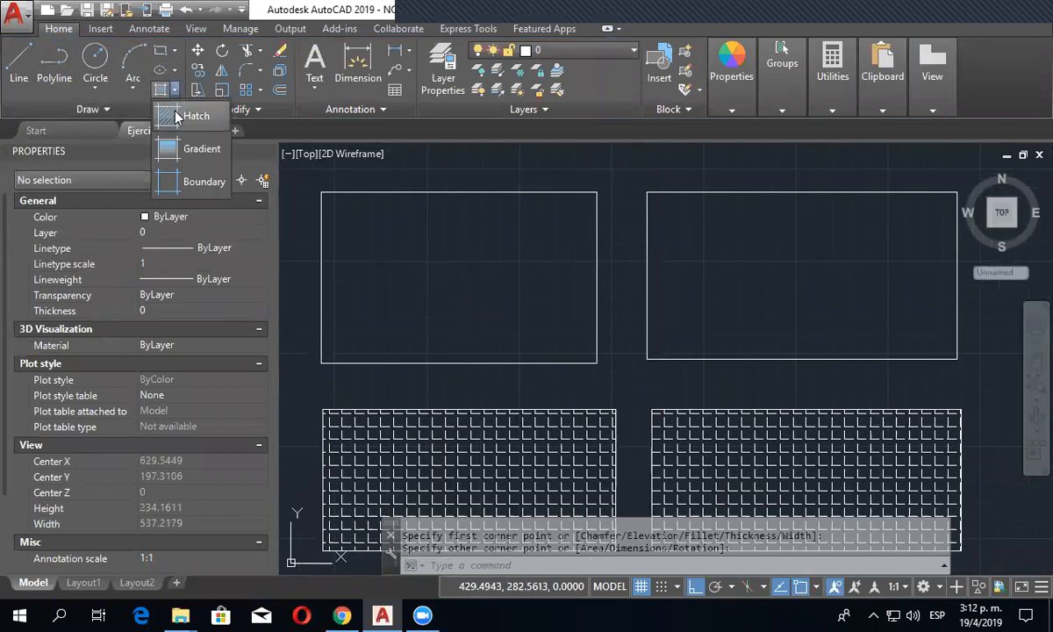
left_click(164, 104)
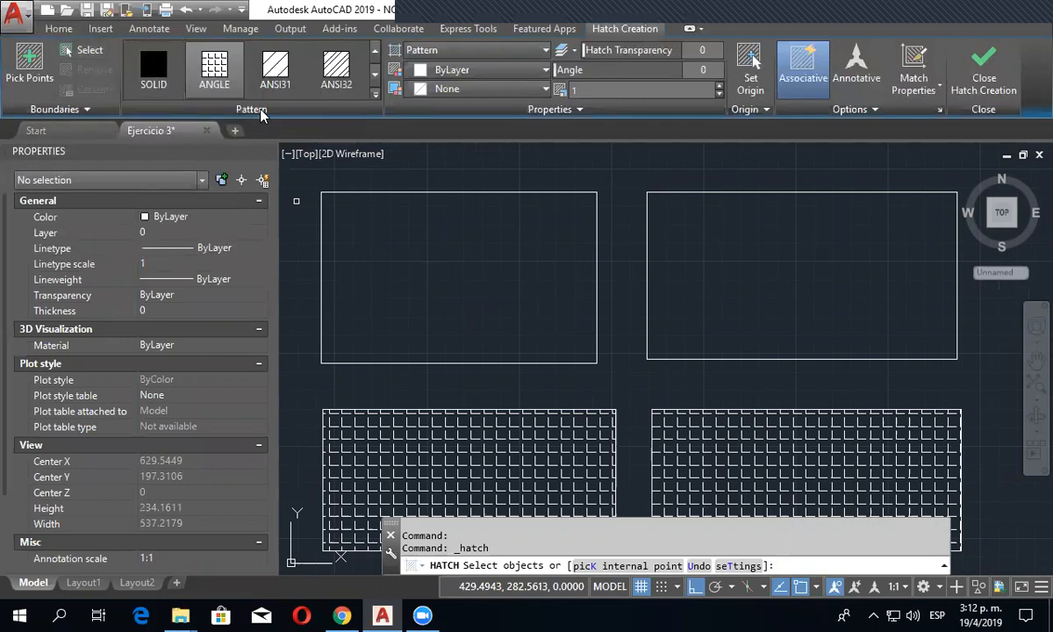
left_click(374, 95)
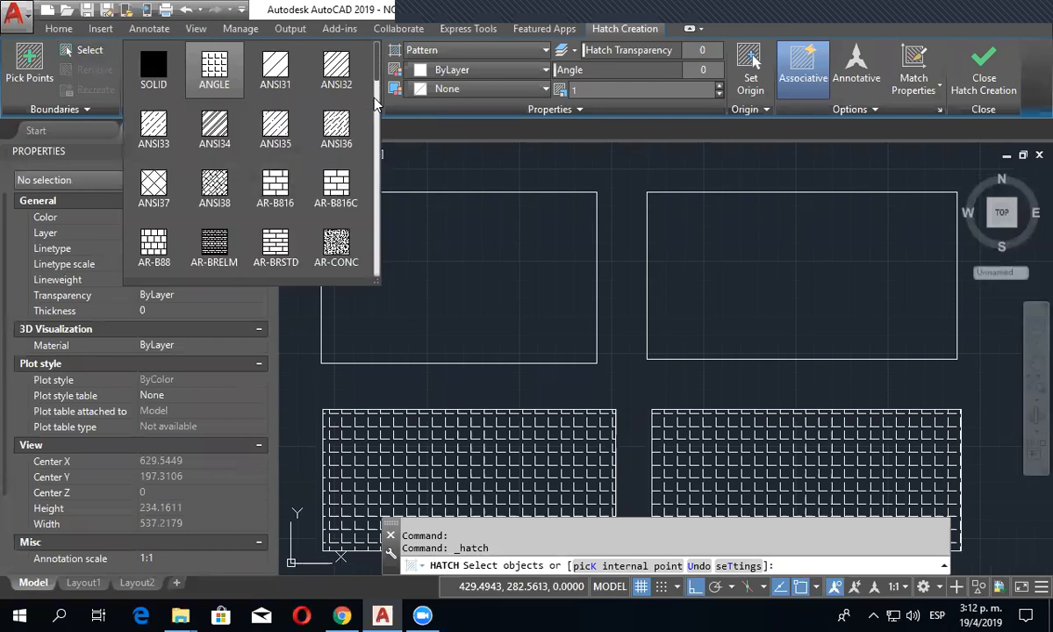
scroll(379, 77, "down", 1)
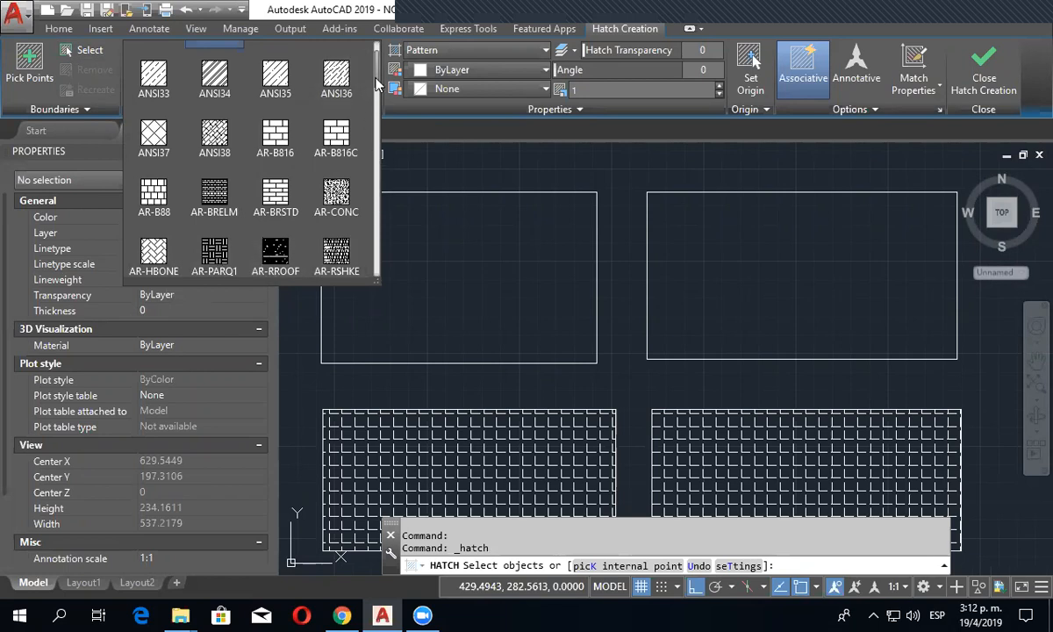
scroll(378, 107, "down", 3)
mouse_move(378, 107)
left_mouse_down()
mouse_move(380, 162)
mouse_move(380, 134)
left_mouse_up()
scroll(355, 133, "down", 1)
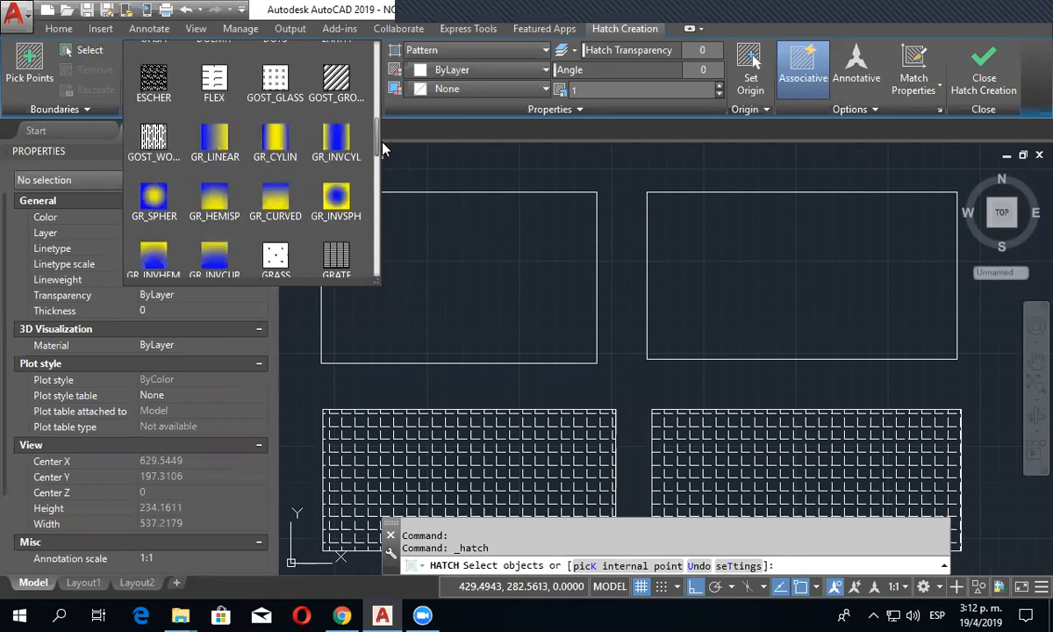
left_click_drag(379, 144, 379, 276)
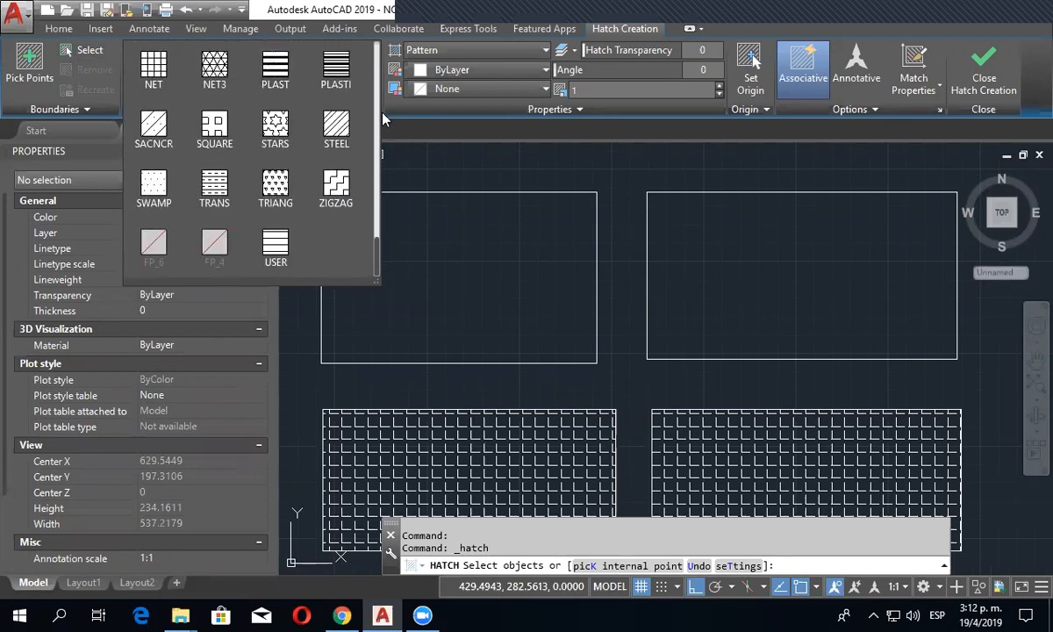
left_click(421, 132)
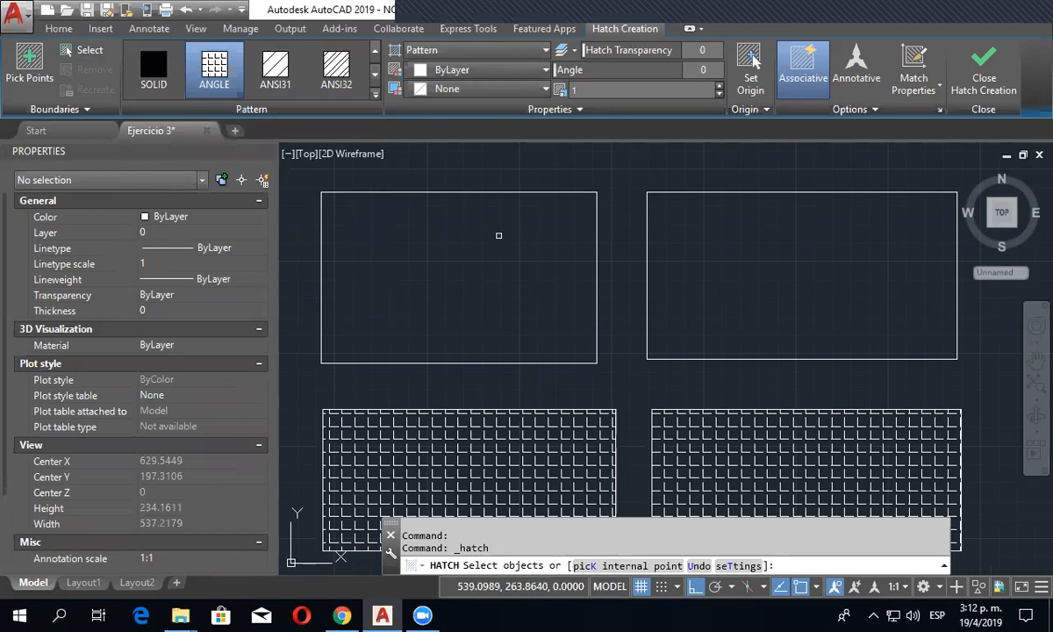
right_click(469, 231)
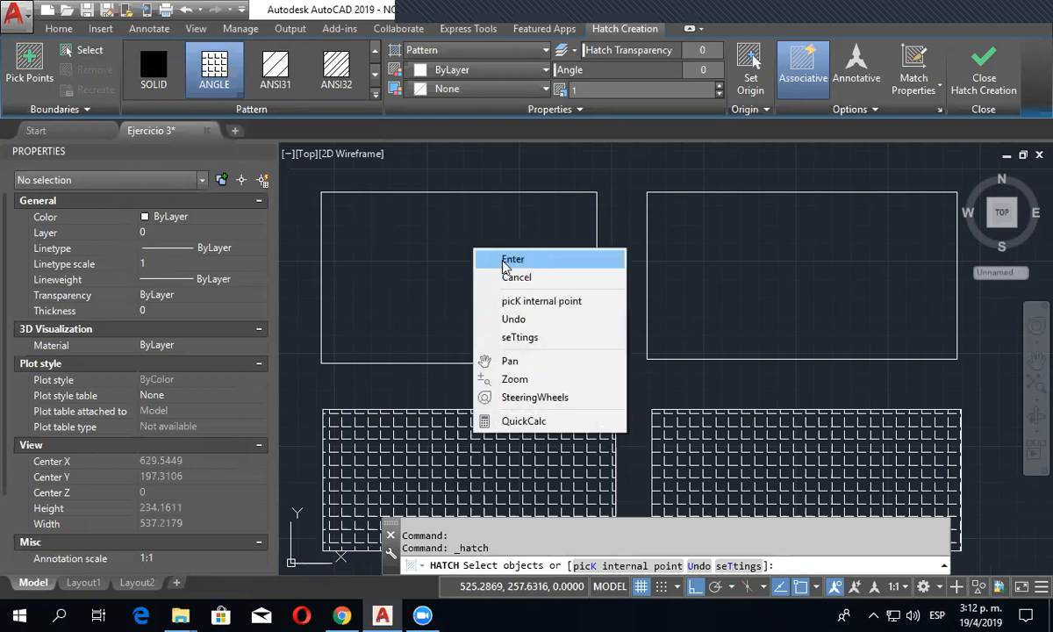
left_click(472, 248)
- Draw a circle of about 22.8 radius at the middle of the upper left empty rectangle
left_click(95, 58)
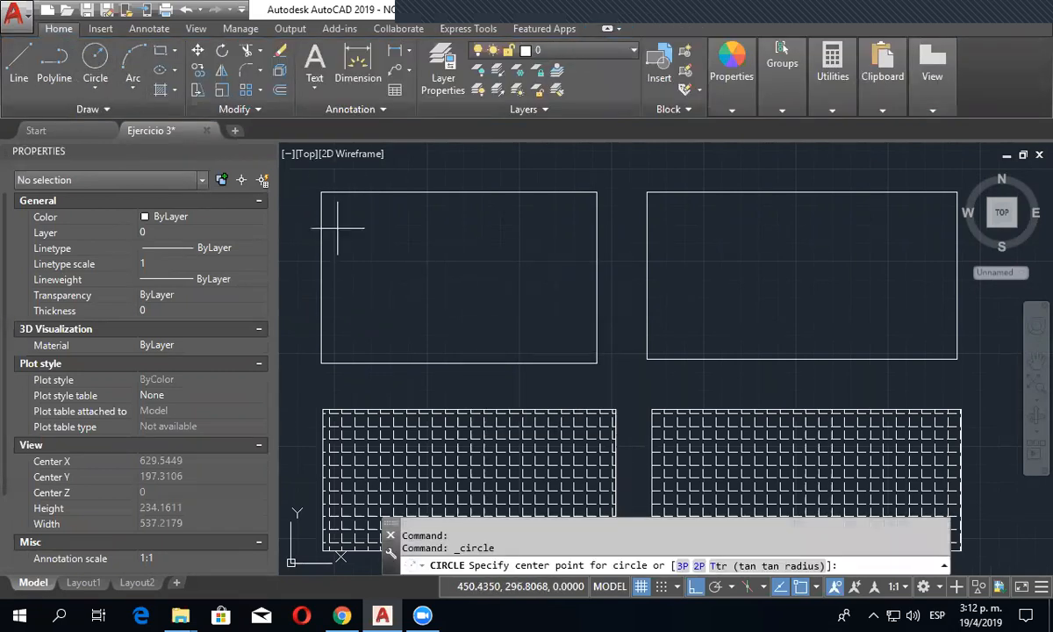
left_click(458, 277)
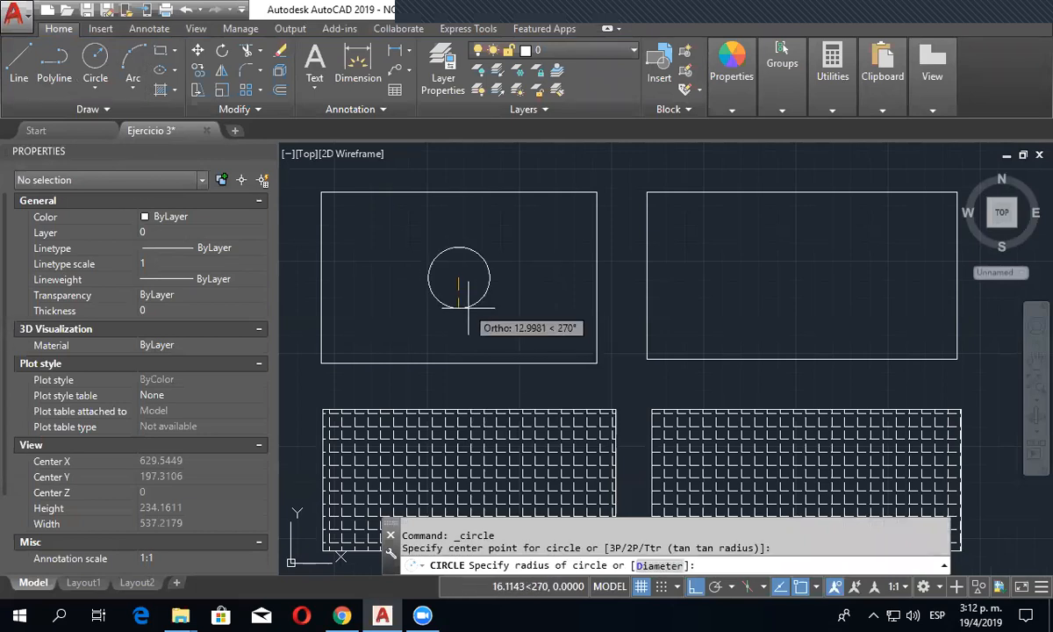
left_click(458, 319)
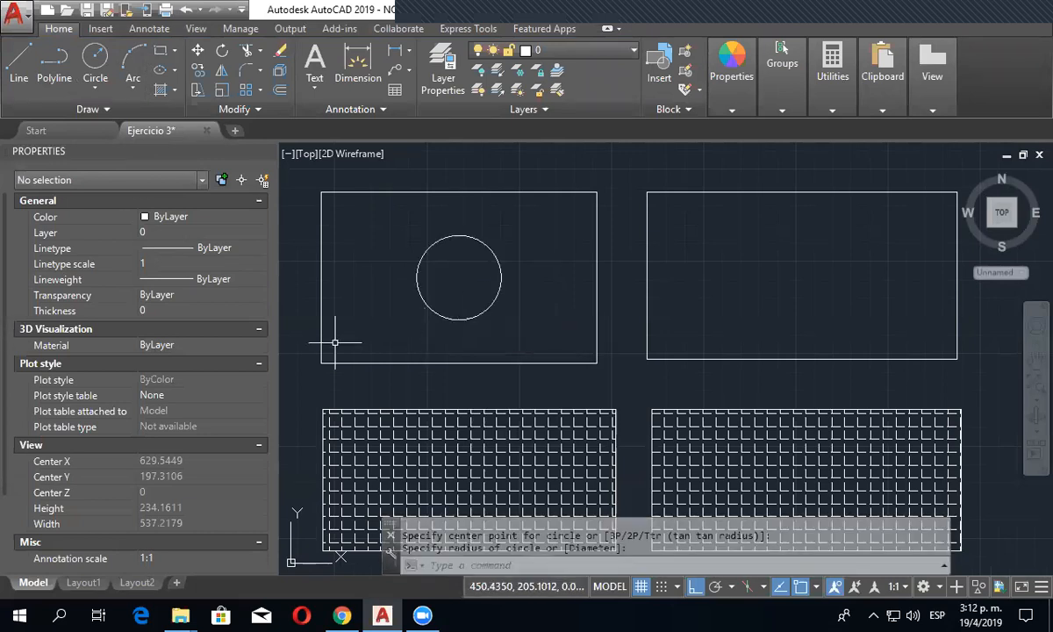
- Hatch the area between the upper left rectangle and its circle with the ANSI37 pattern, using an internal point
left_click(160, 70)
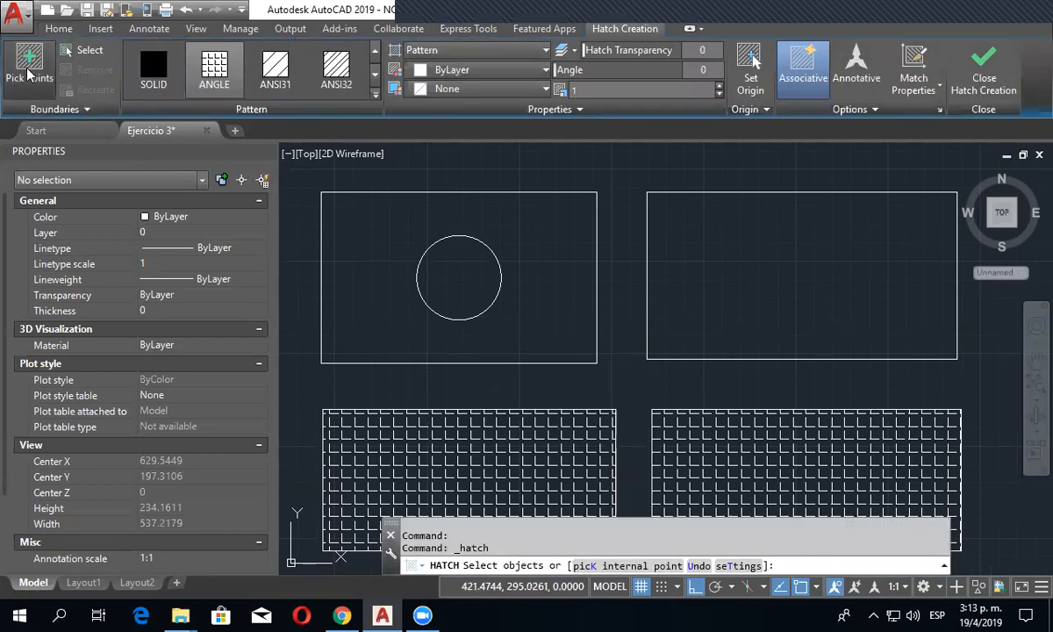
left_click(29, 63)
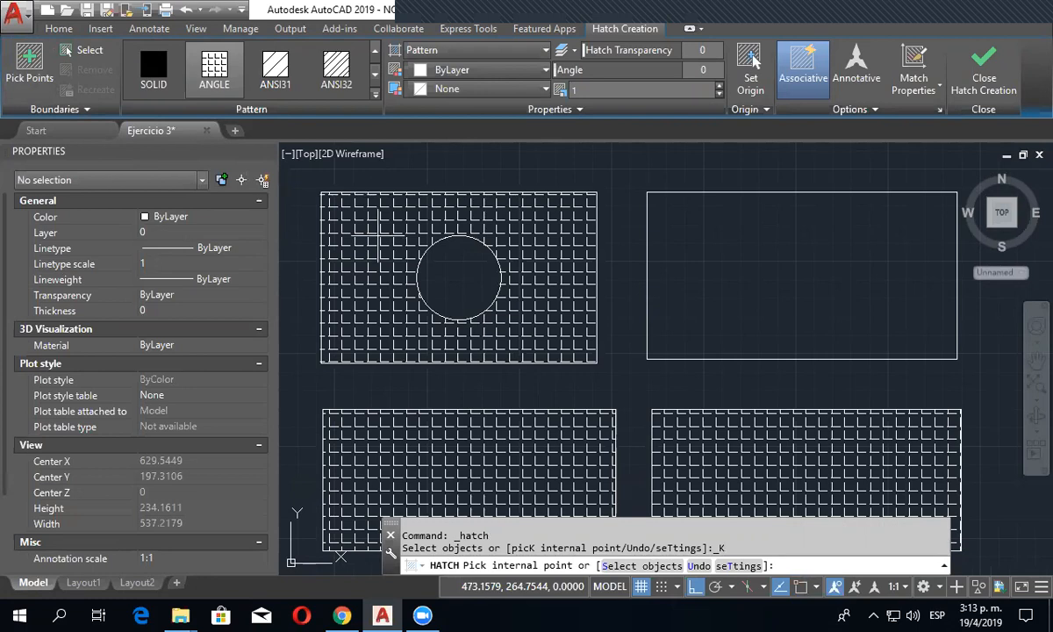
left_click(376, 95)
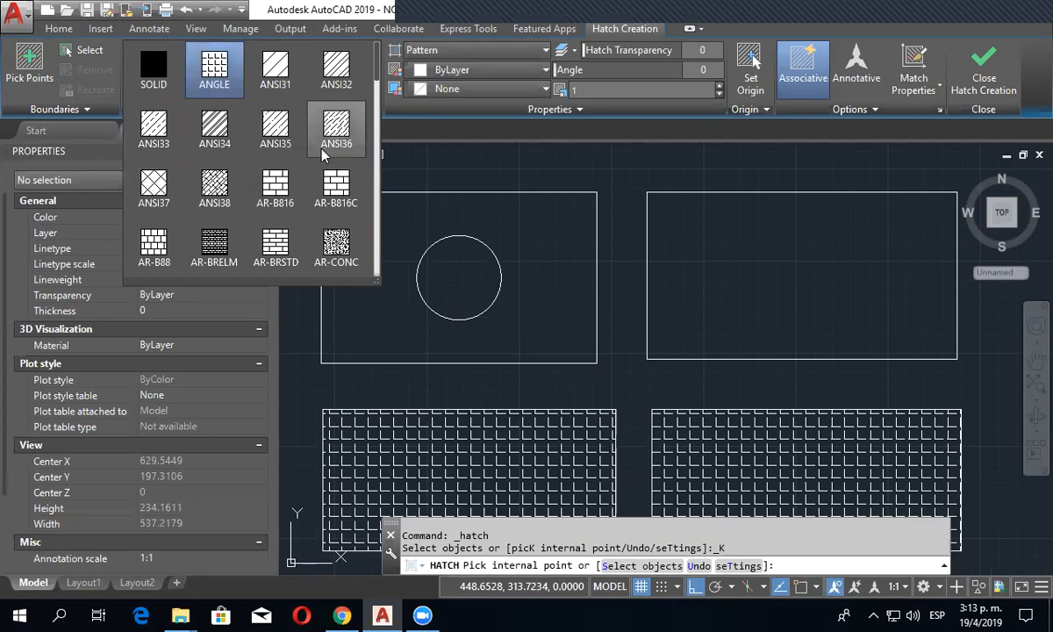
scroll(283, 159, "down", 1)
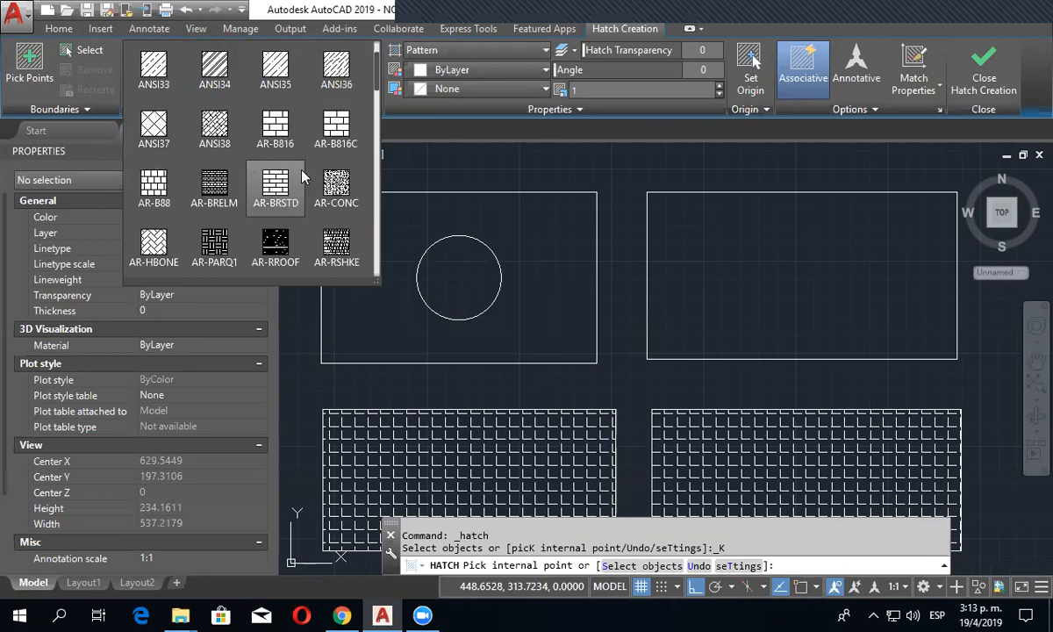
left_click(145, 118)
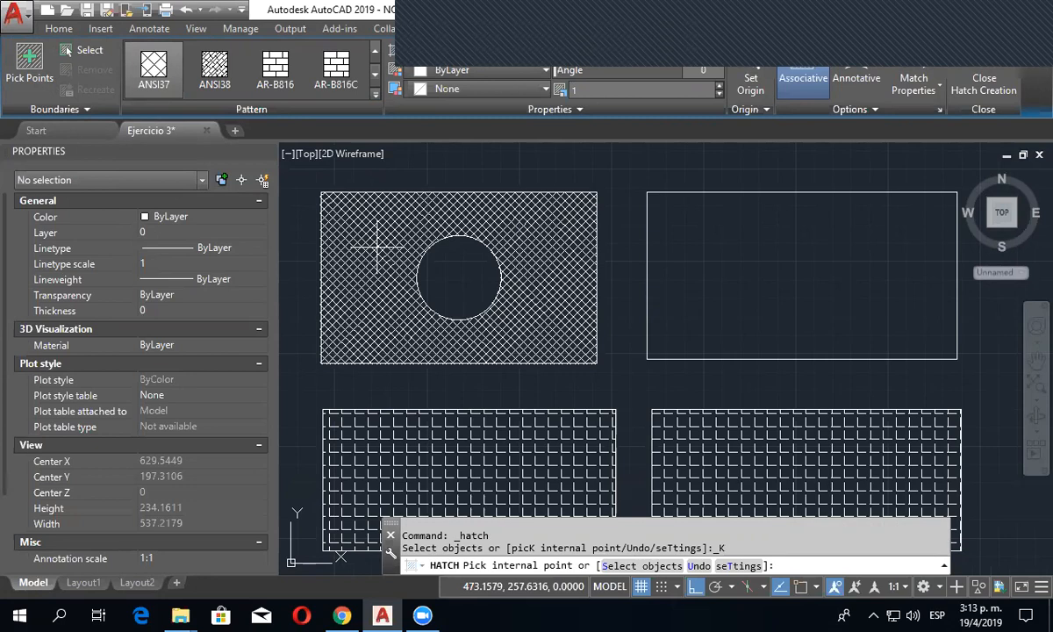
left_click(378, 249)
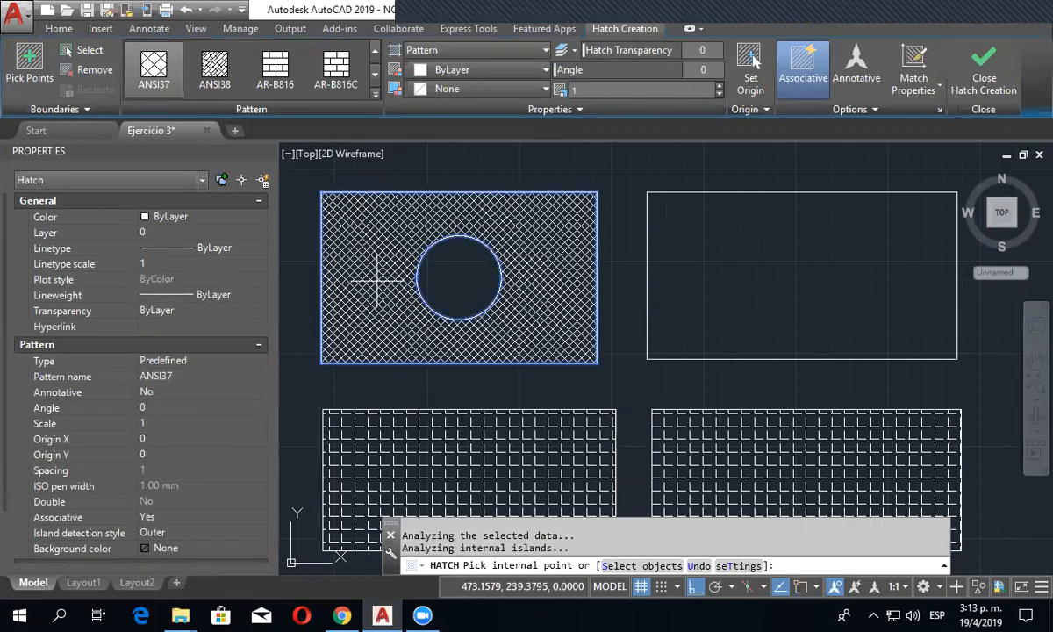
left_click(639, 194)
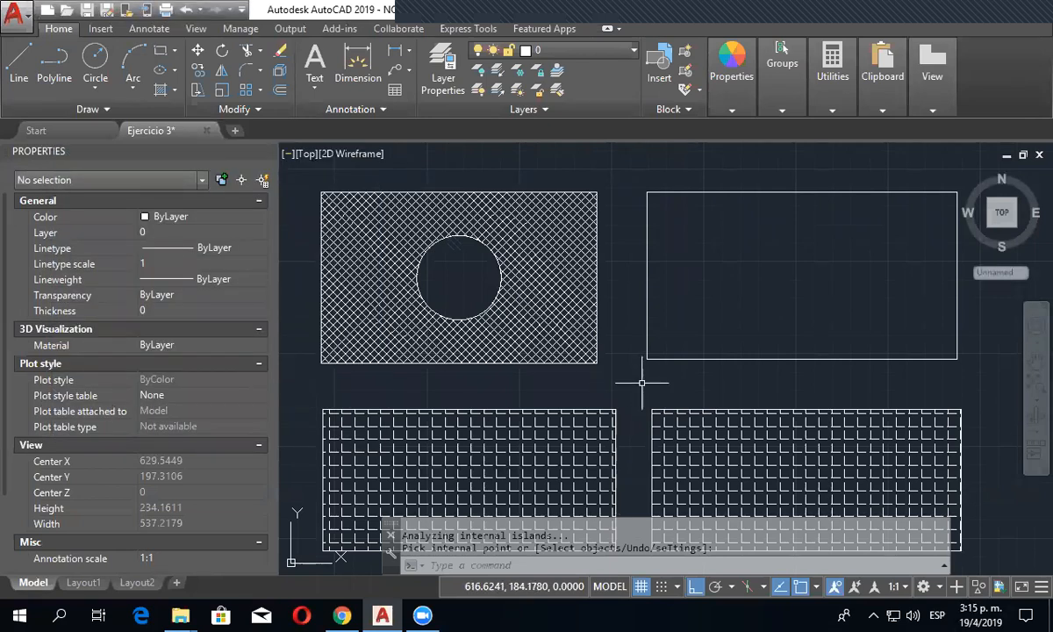
- Draw a circle of about 14.8 radius near the middle of the lower left ANGLE-hatched rectangle
scroll(647, 381, "down", 3)
scroll(632, 369, "up", 3)
scroll(614, 354, "down", 2)
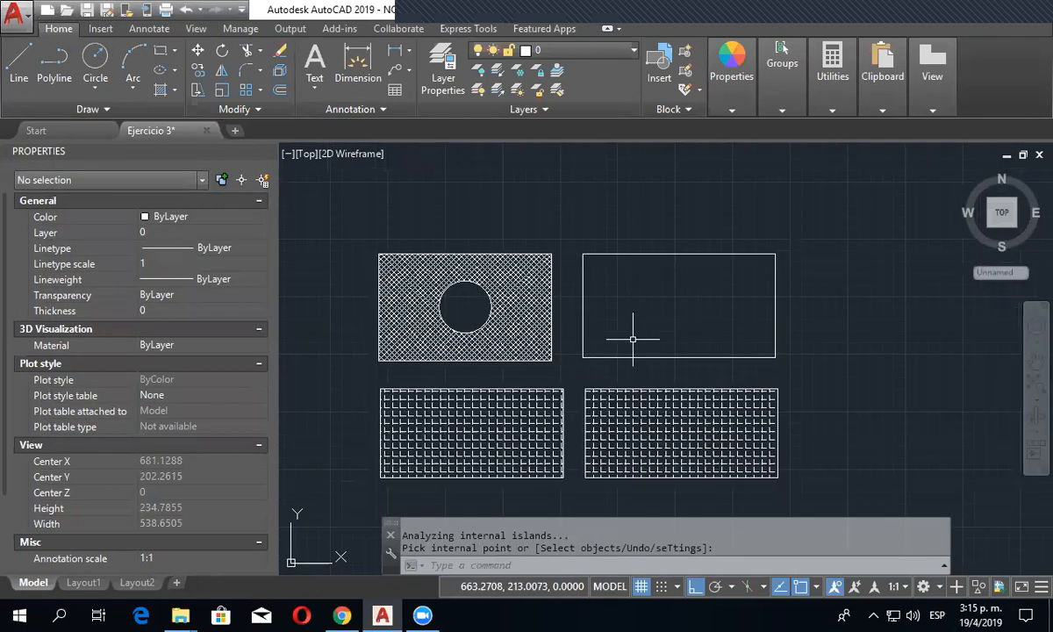
scroll(559, 400, "up", 2)
scroll(571, 387, "down", 2)
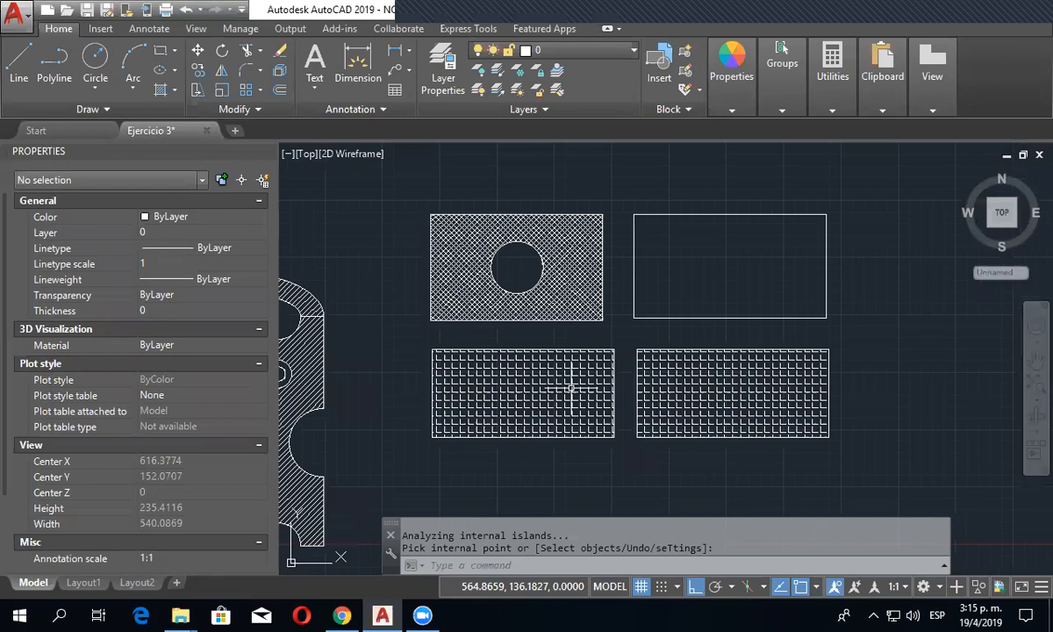
scroll(571, 387, "up", 2)
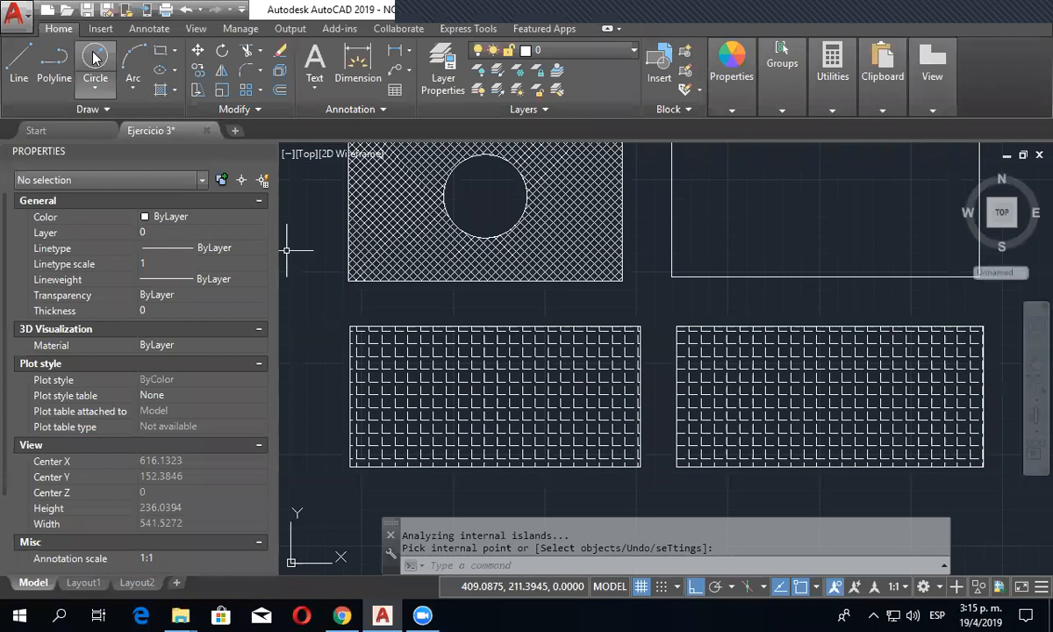
left_click(95, 58)
left_click(488, 386)
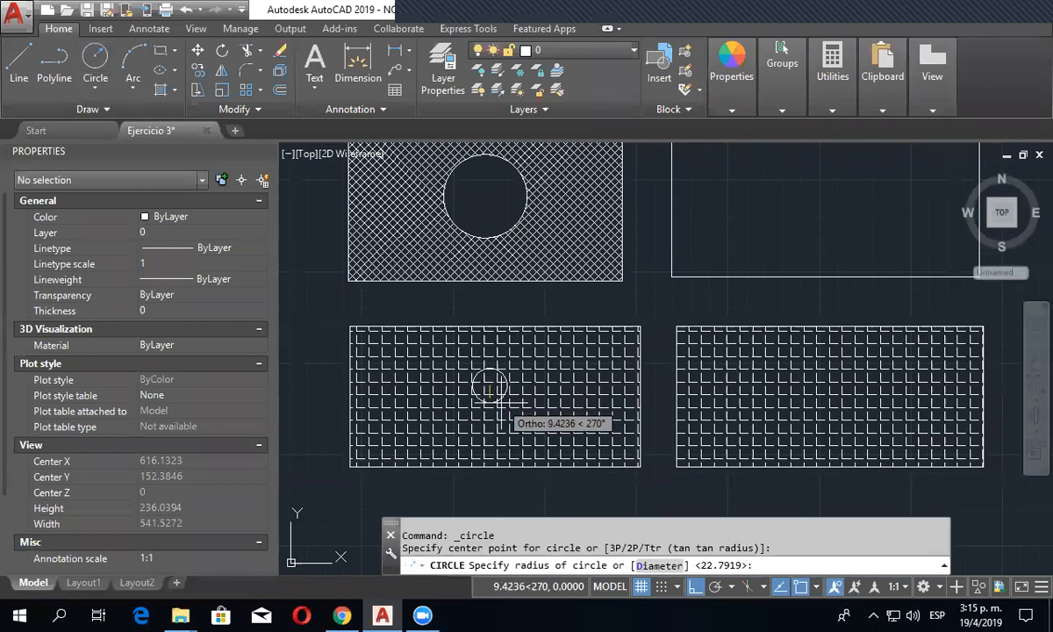
left_click(489, 414)
- Try an ANSI37 hatch inside the small circle by selecting its outline as the boundary object, and delete that hatch
scroll(487, 430, "up", 3)
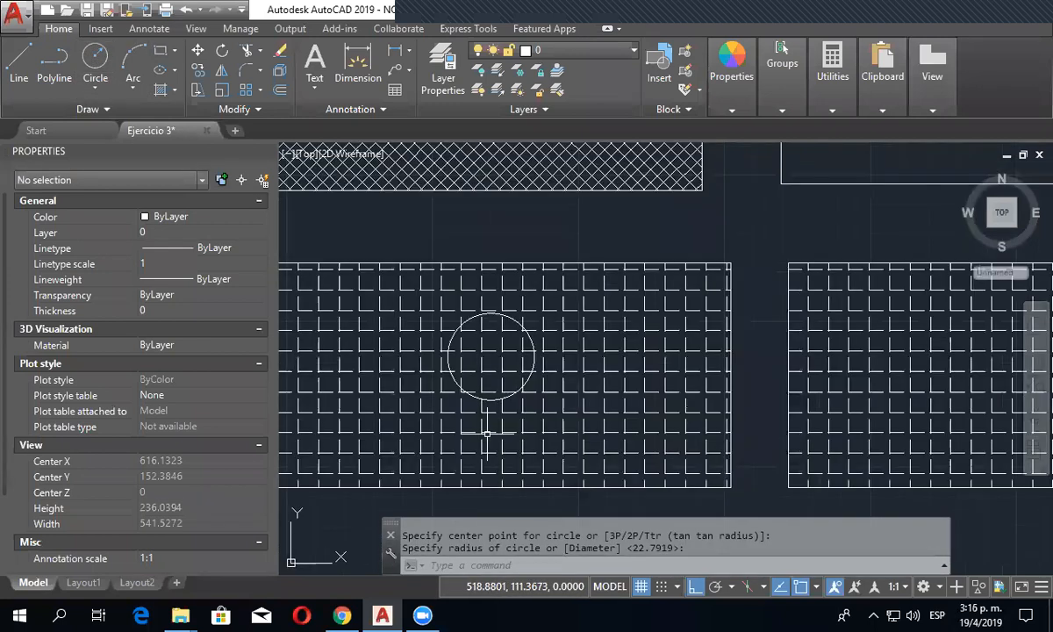
middle_click_drag(549, 416, 587, 400)
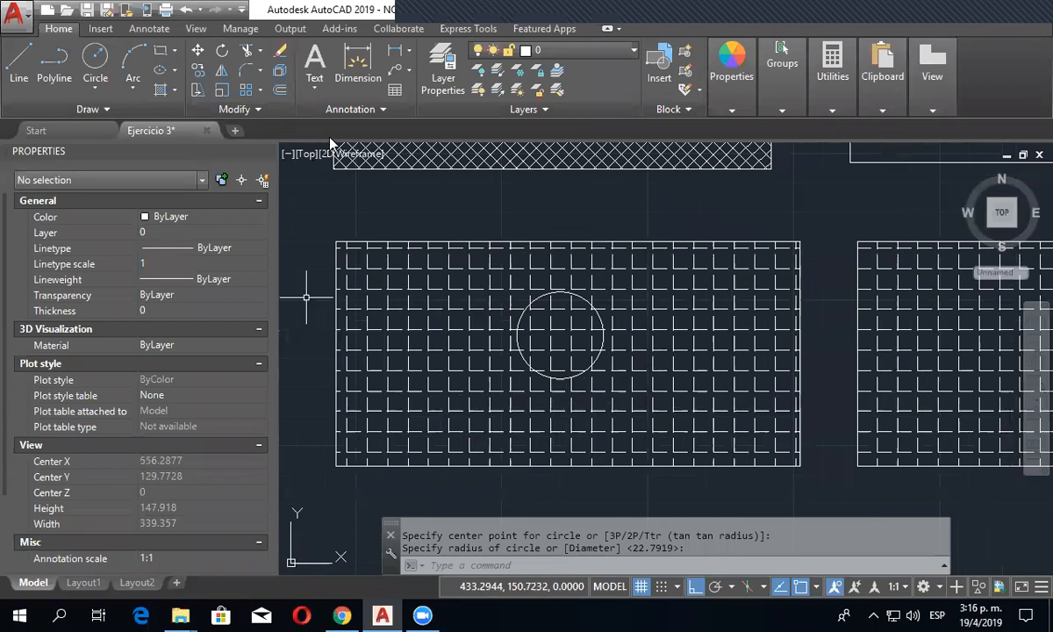
left_click(174, 90)
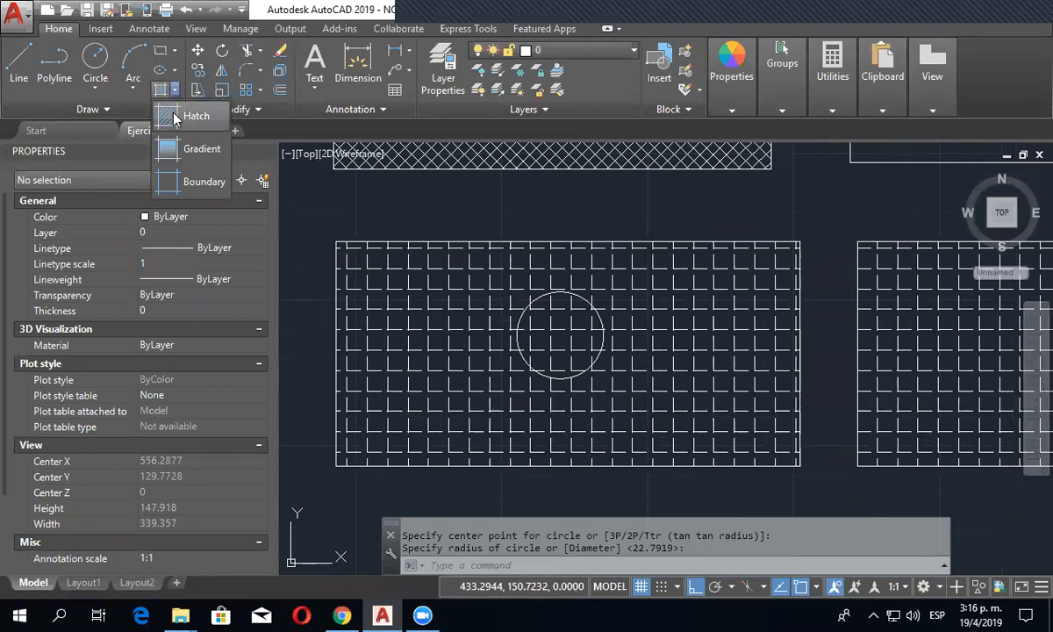
left_click(174, 111)
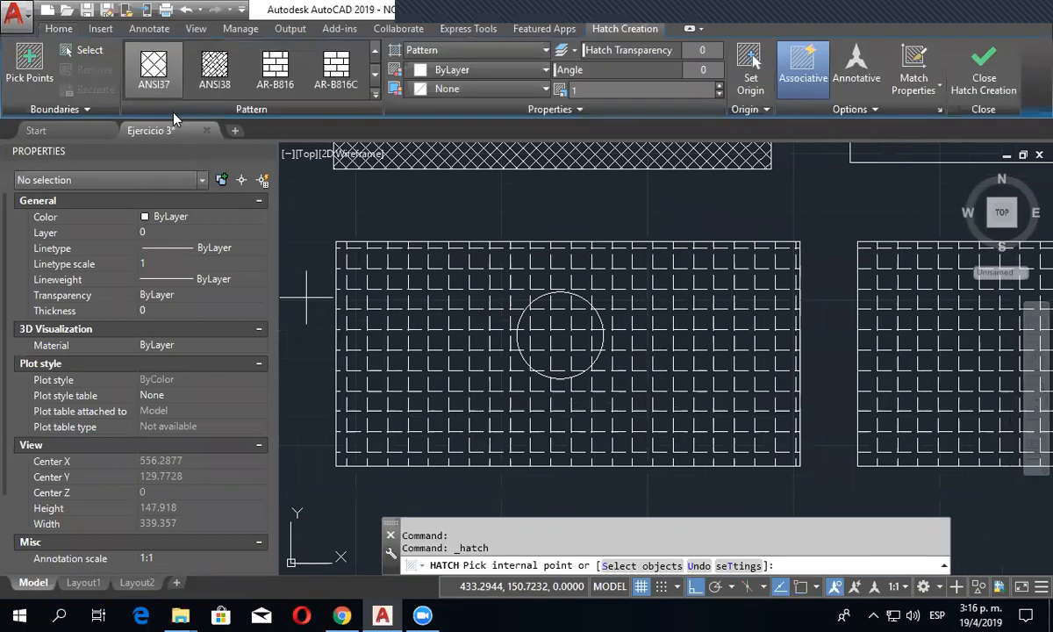
left_click(83, 51)
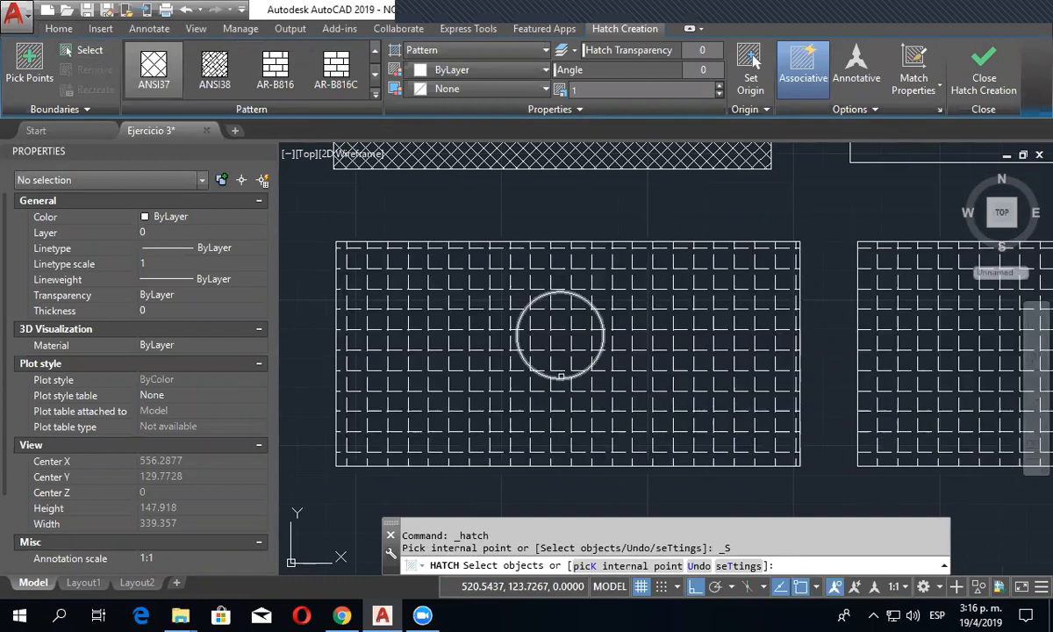
left_click(559, 377)
right_click(564, 384)
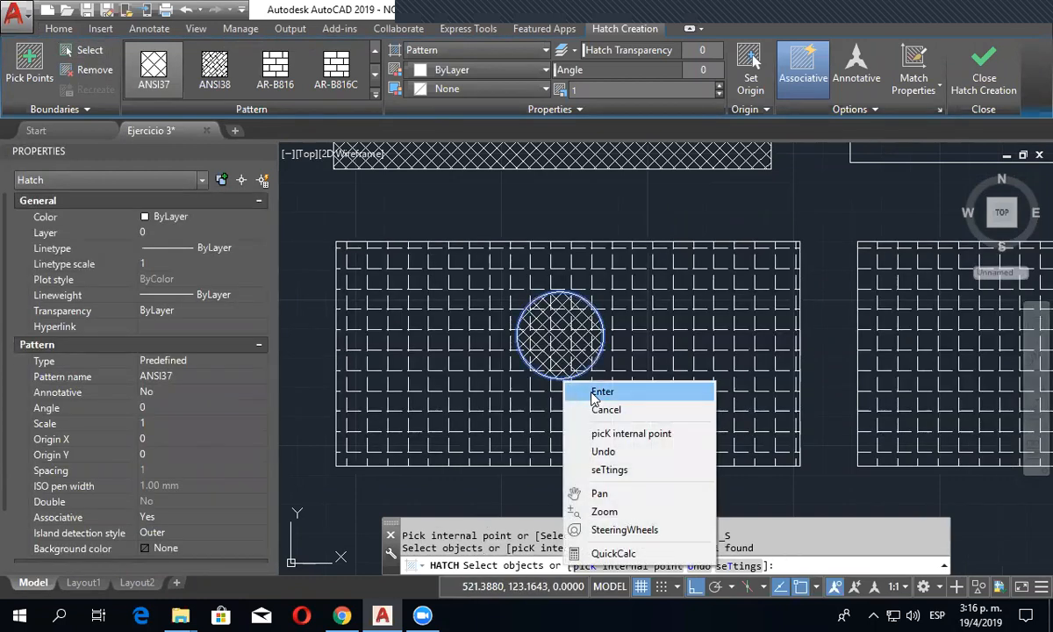
left_click(597, 394)
left_click(559, 325)
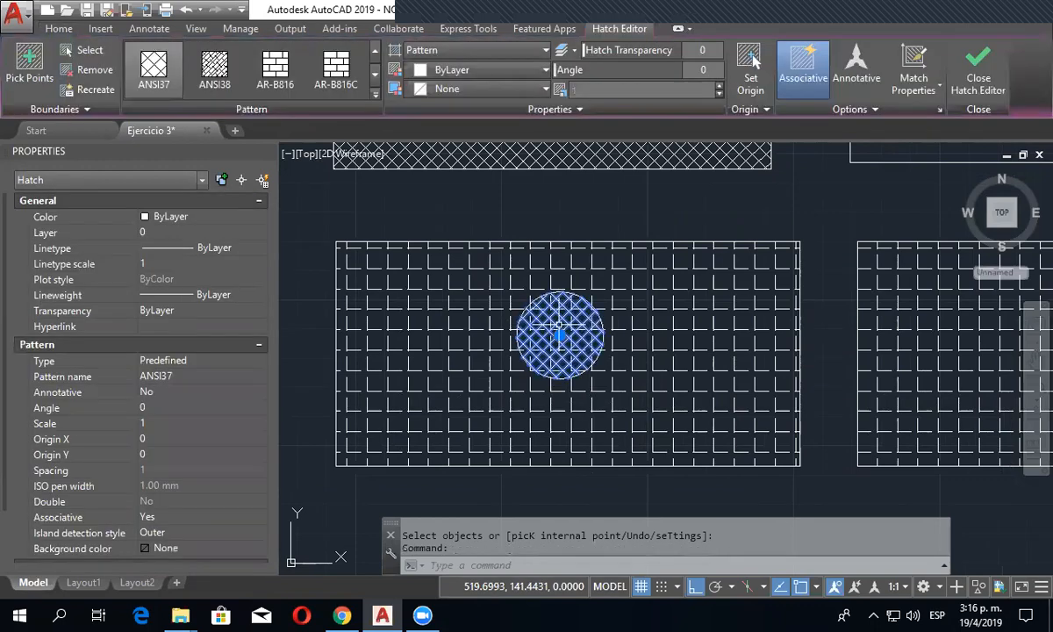
key("Delete")
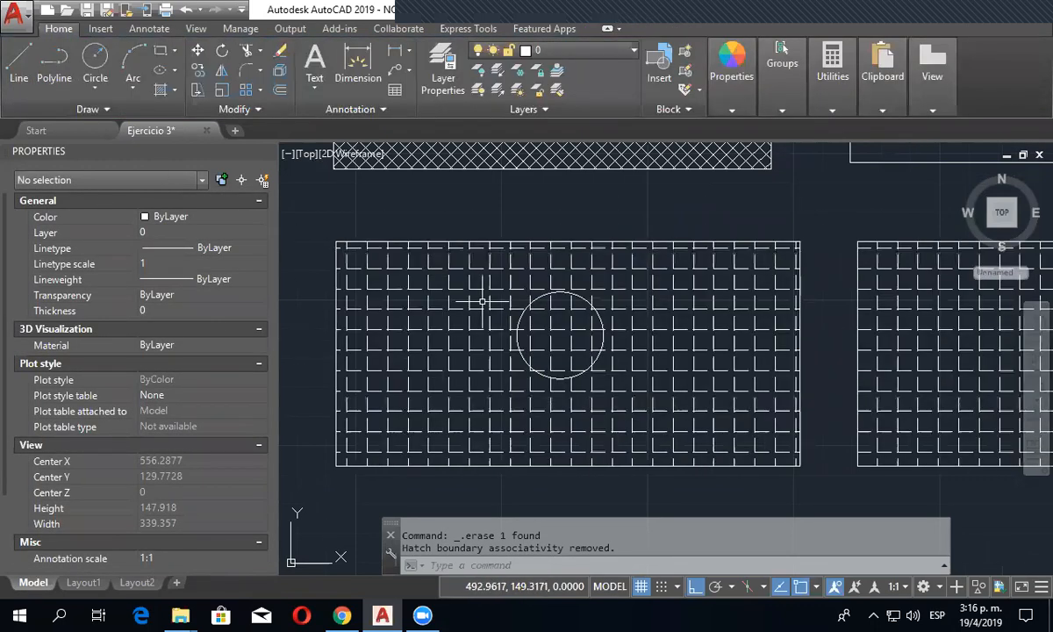
- Edit the ANGLE hatch to add the small circle as a boundary object, leaving the circle's interior empty
left_click(458, 270)
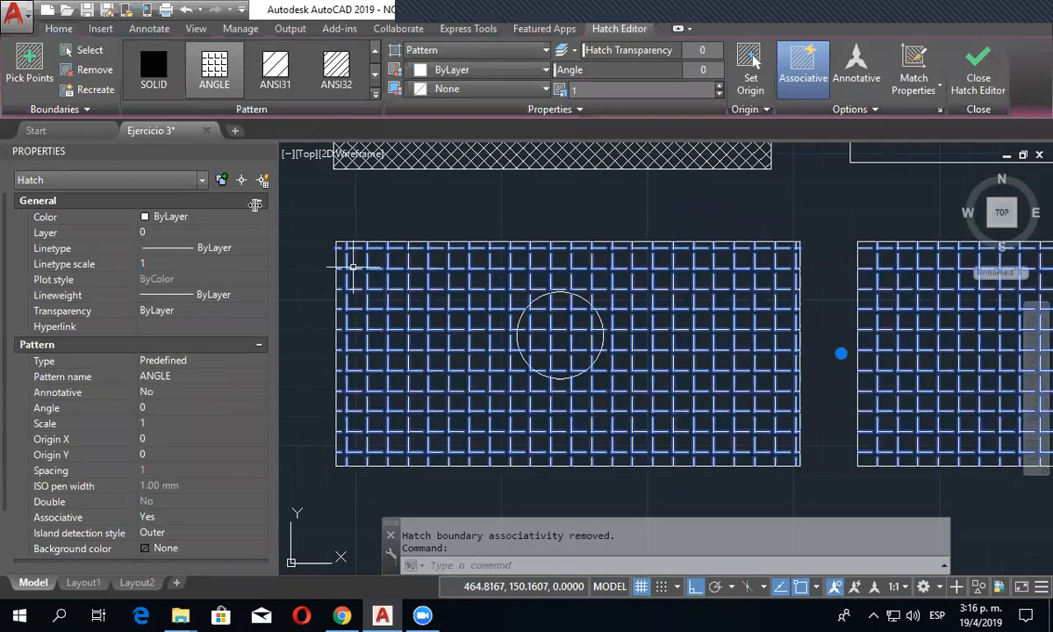
left_click(93, 70)
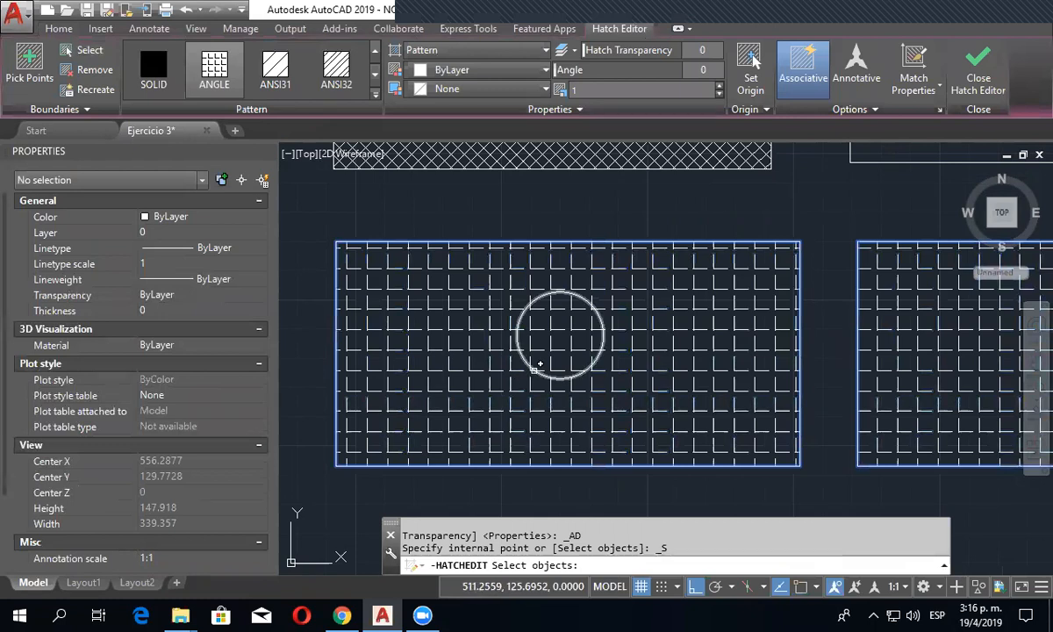
left_click(535, 371)
key("Return")
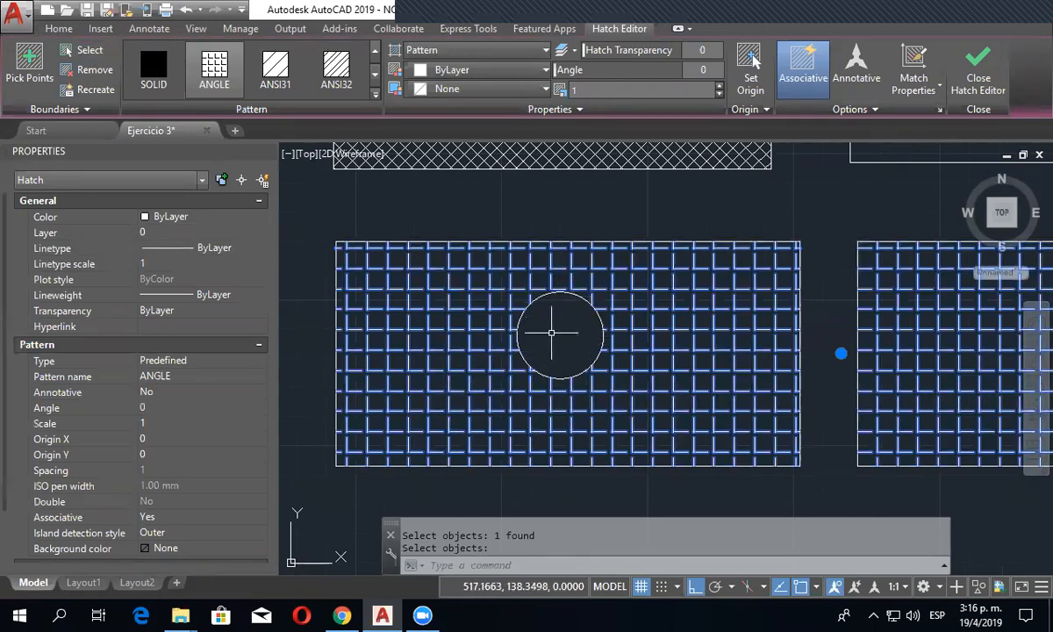
scroll(555, 336, "down", 4)
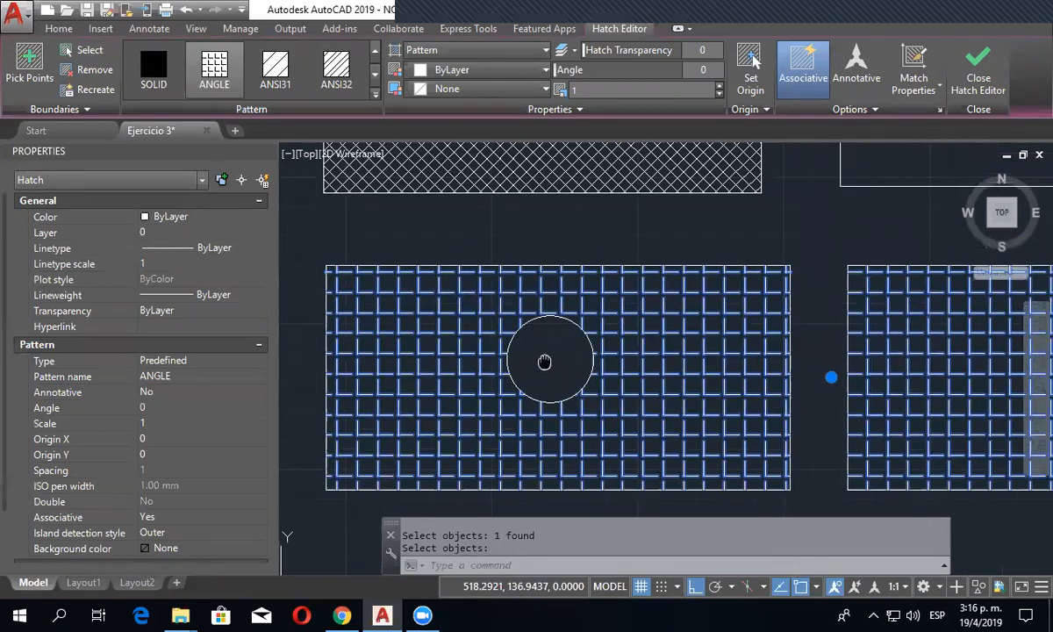
scroll(545, 361, "up", 3)
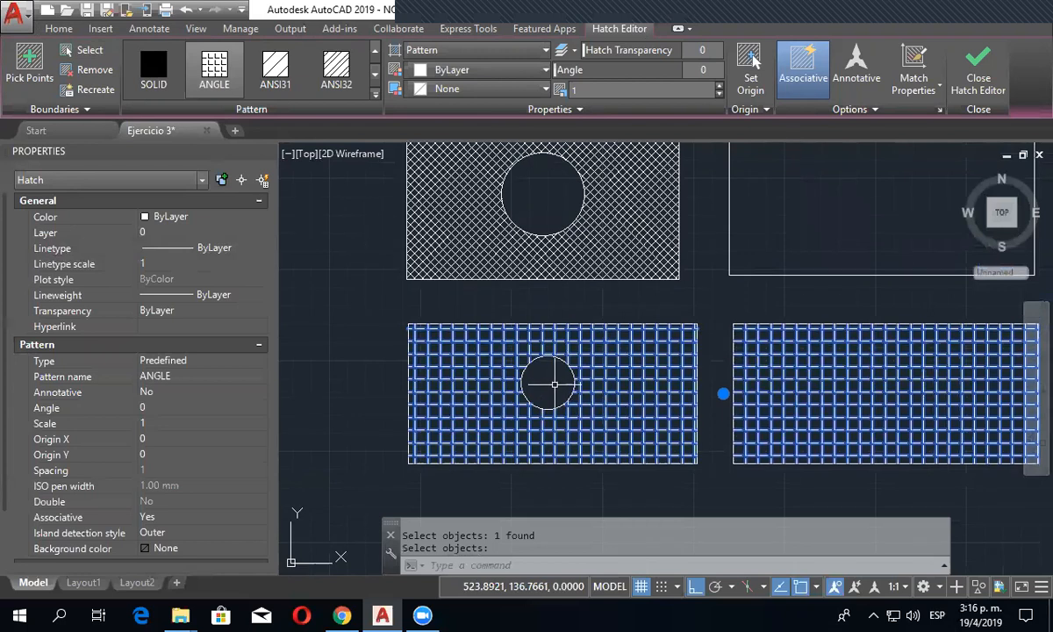
key("Escape")
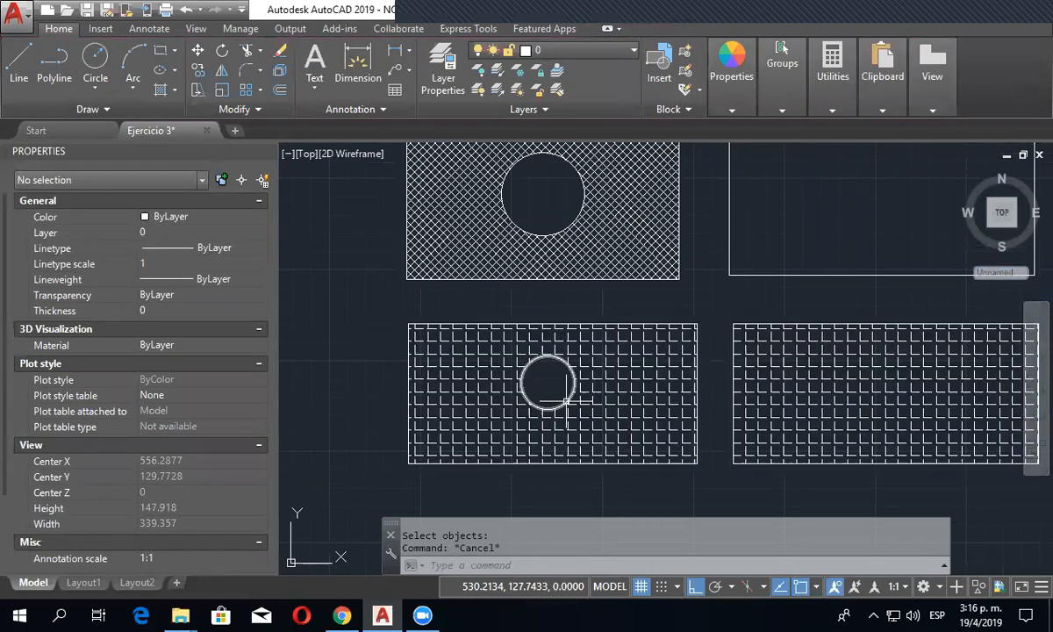
- Move the small circle by its centre to several spots in the ANGLE-hatched rectangle, ending slightly right of and above the rectangle's middle
left_click(572, 395)
left_click(548, 384)
left_click(601, 384)
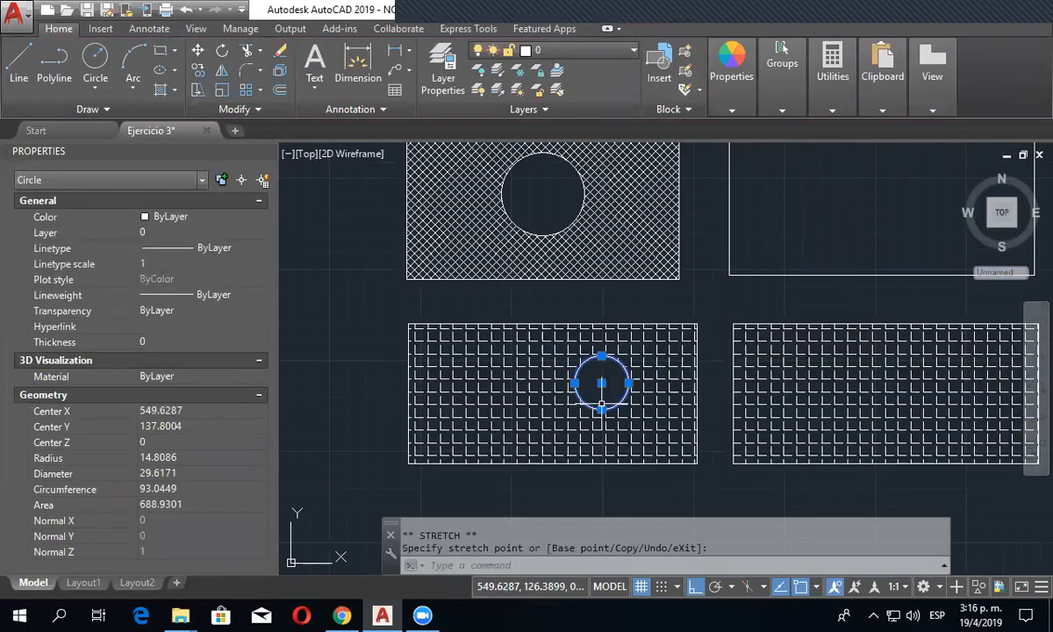
left_click(601, 383)
left_click(506, 384)
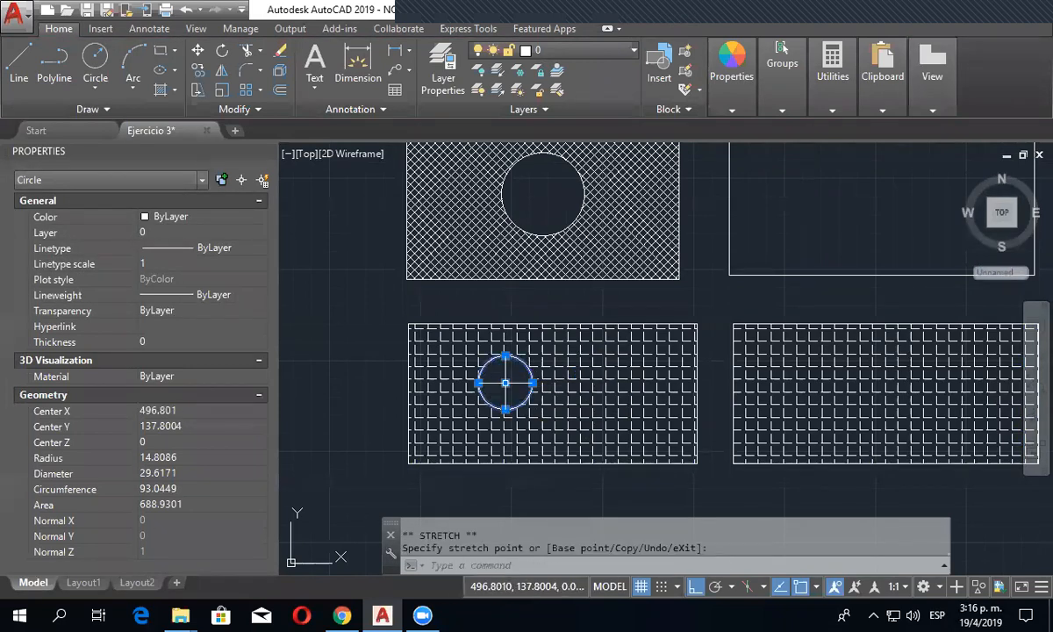
left_click(505, 384)
left_click(506, 421)
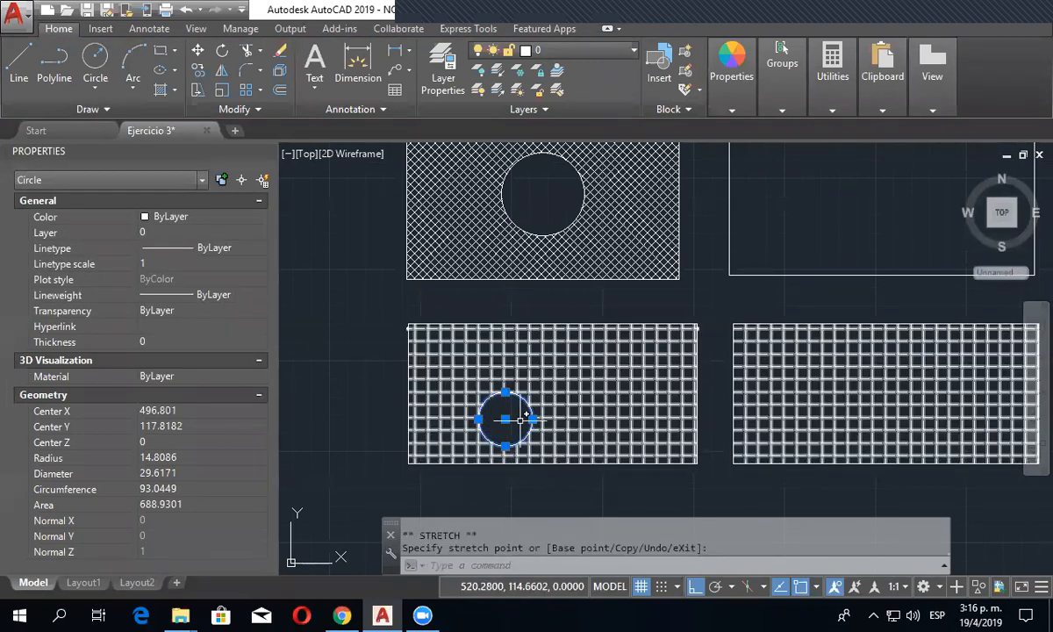
left_click(506, 420)
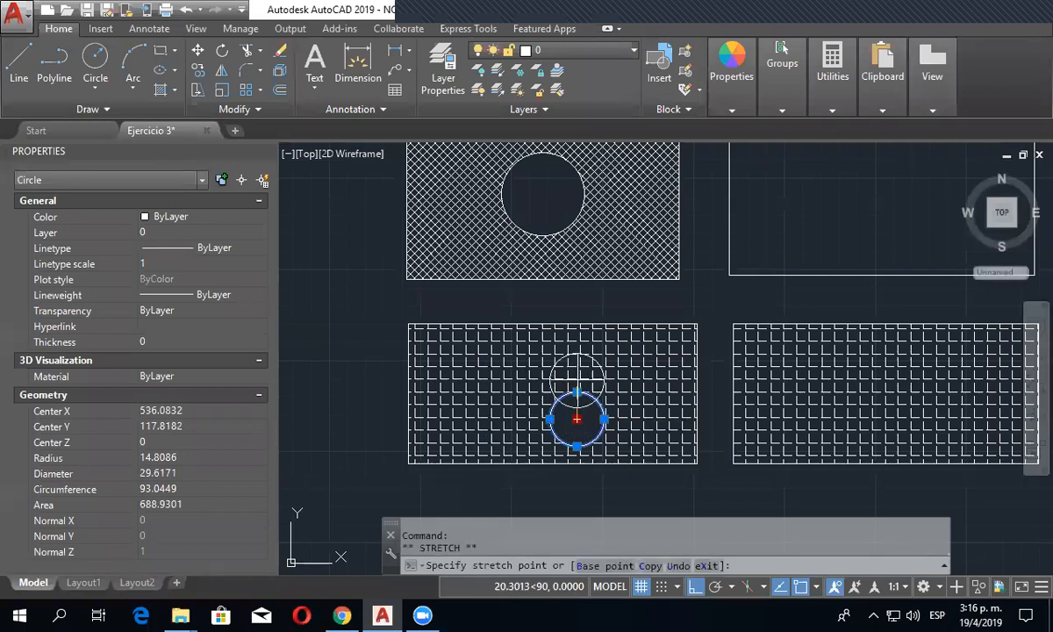
left_click(577, 378)
- Move the large circle by its centre to the left part of the ANSI37-hatched rectangle, and reselect only that circle
left_click(566, 224)
left_click(543, 194)
left_click(470, 194)
middle_click_drag(508, 203, 522, 235)
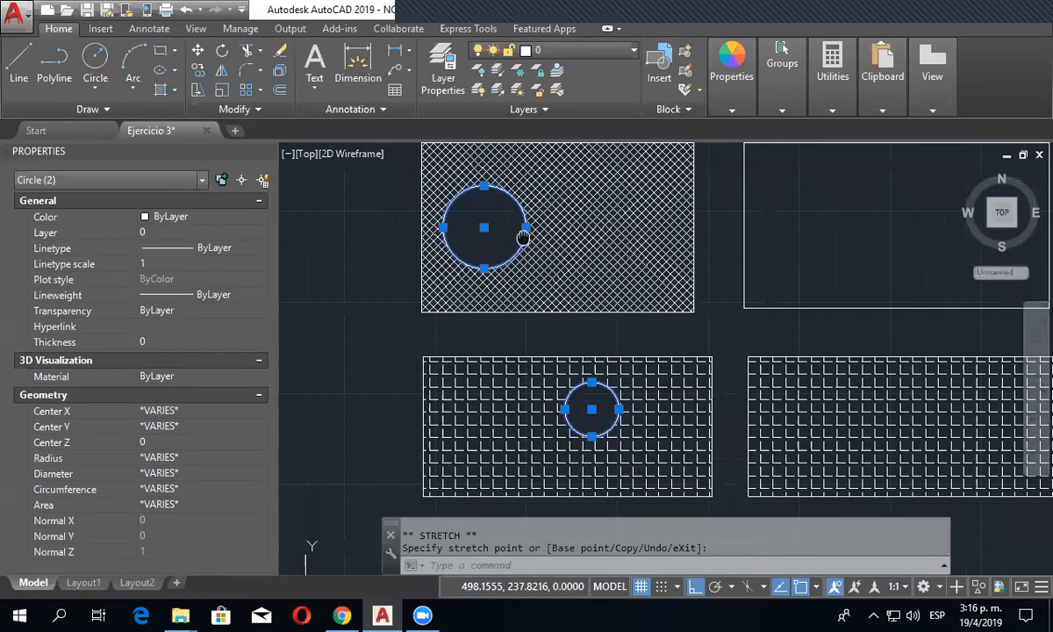
key("Escape")
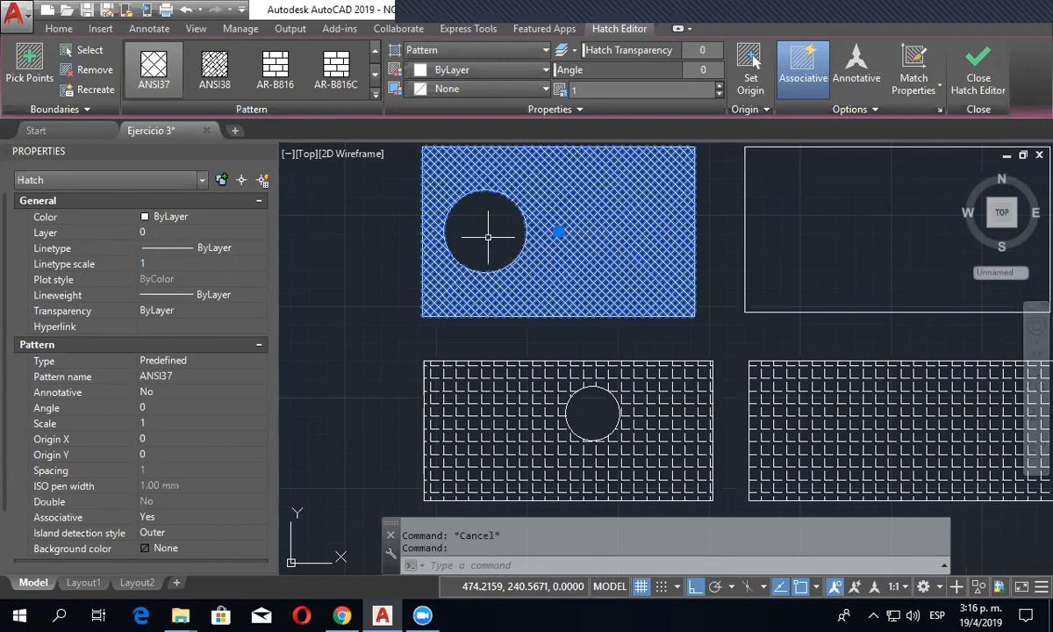
key("Escape")
left_click(516, 257)
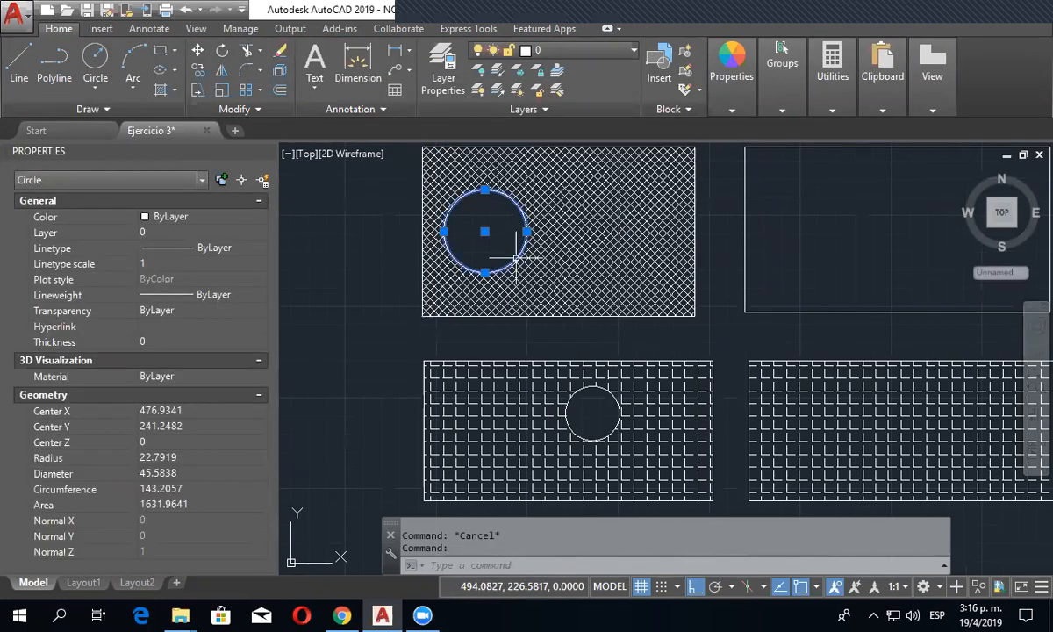
- Move the large circle by its centre horizontally to the right part of the ANSI37-hatched rectangle
left_click(485, 231)
left_click(575, 232)
left_click(574, 232)
left_click(618, 232)
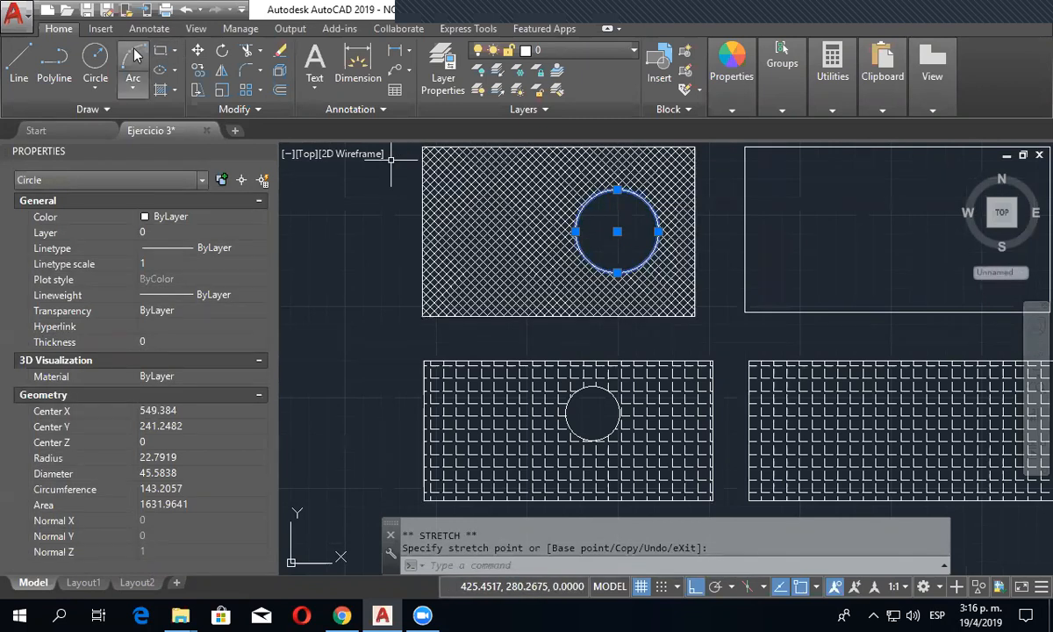
- Draw a circle with a radius of about 12.6 in the left part of the ANSI37-hatched rectangle
left_click(95, 58)
left_click(488, 212)
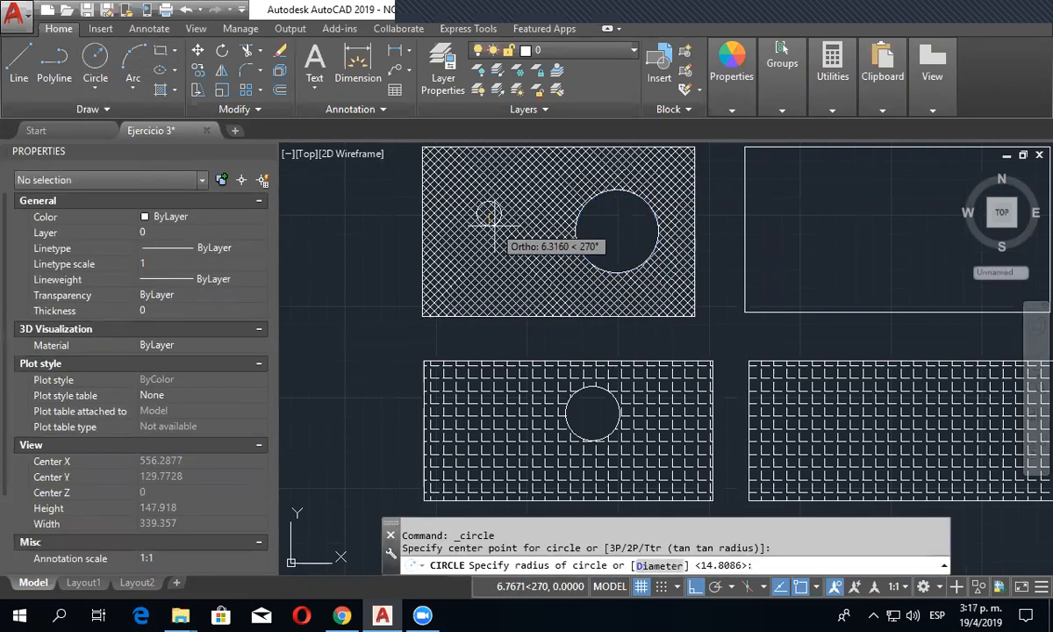
left_click(494, 234)
key("Escape")
key("Escape")
- Edit the ANSI37 hatch to add the new small circle as a boundary object, leaving its interior empty
left_click(486, 167)
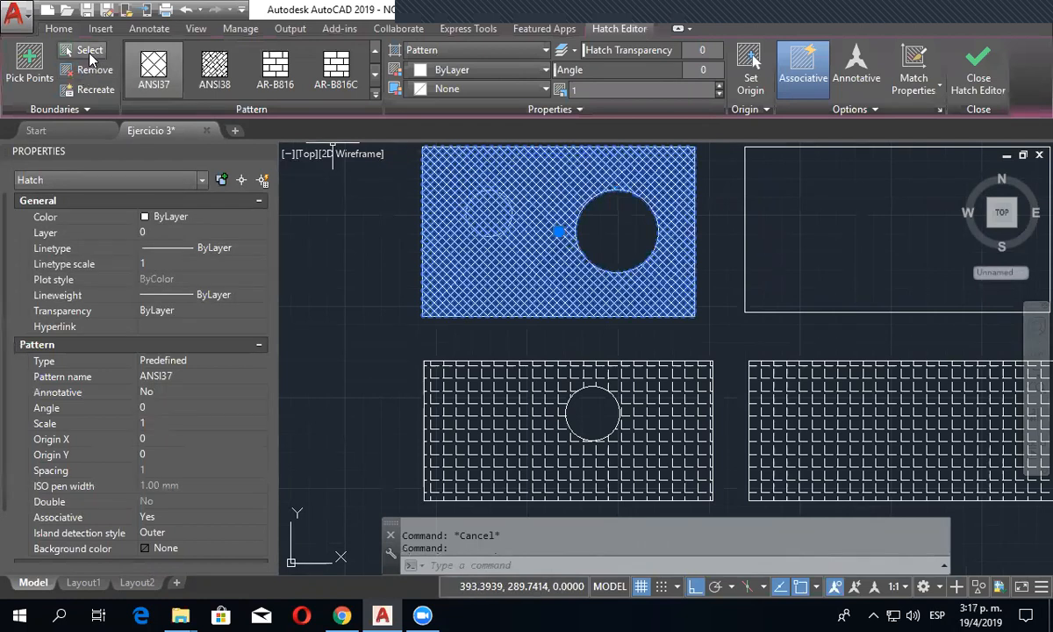
left_click(90, 51)
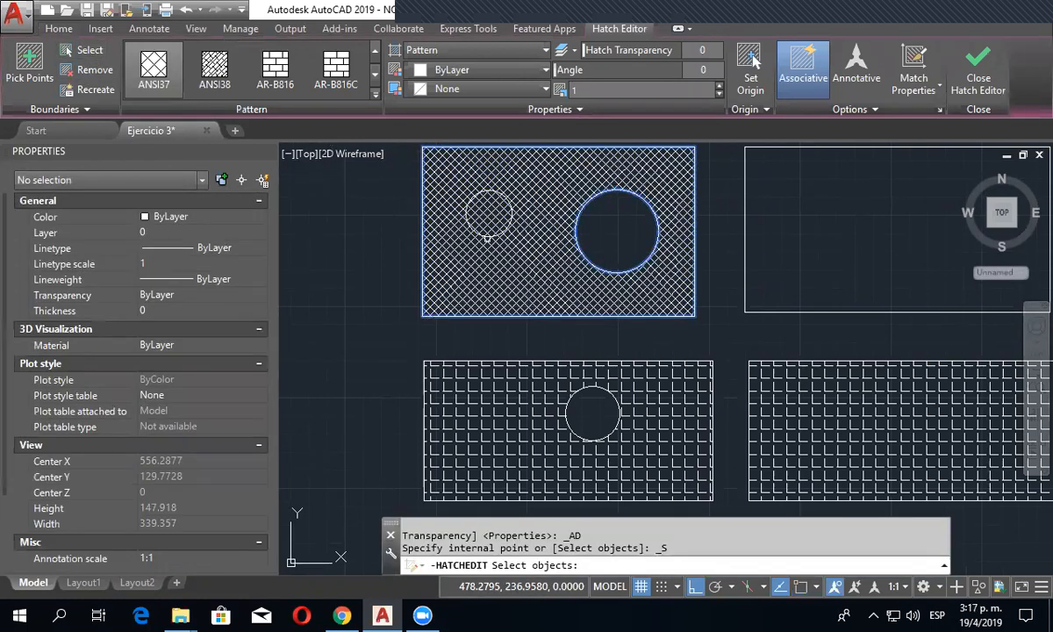
left_click(488, 234)
key("Return")
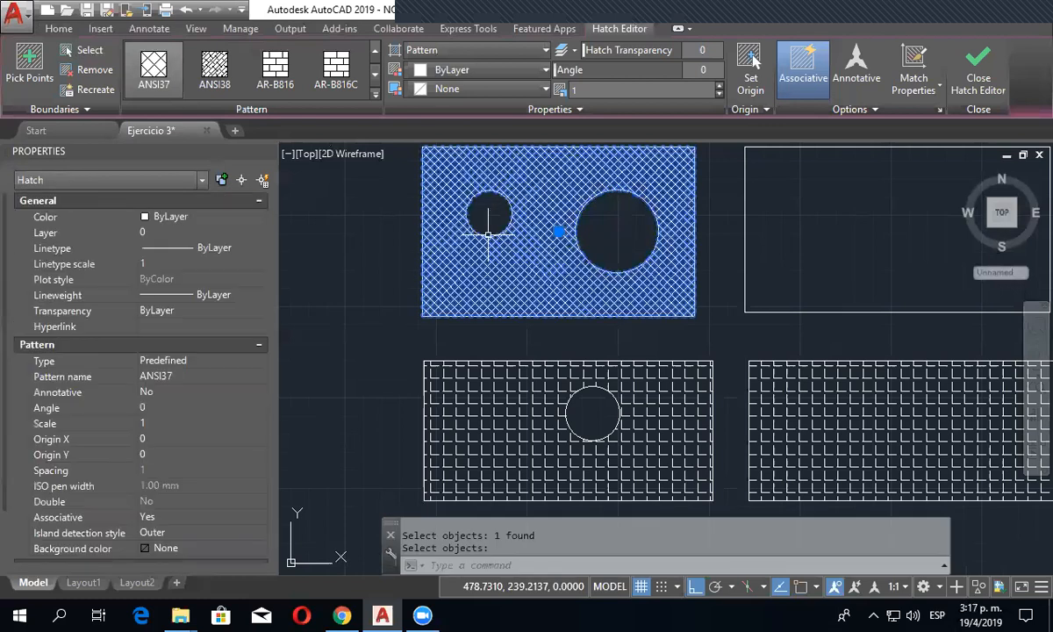
key("Escape")
left_click(531, 253)
key("Escape")
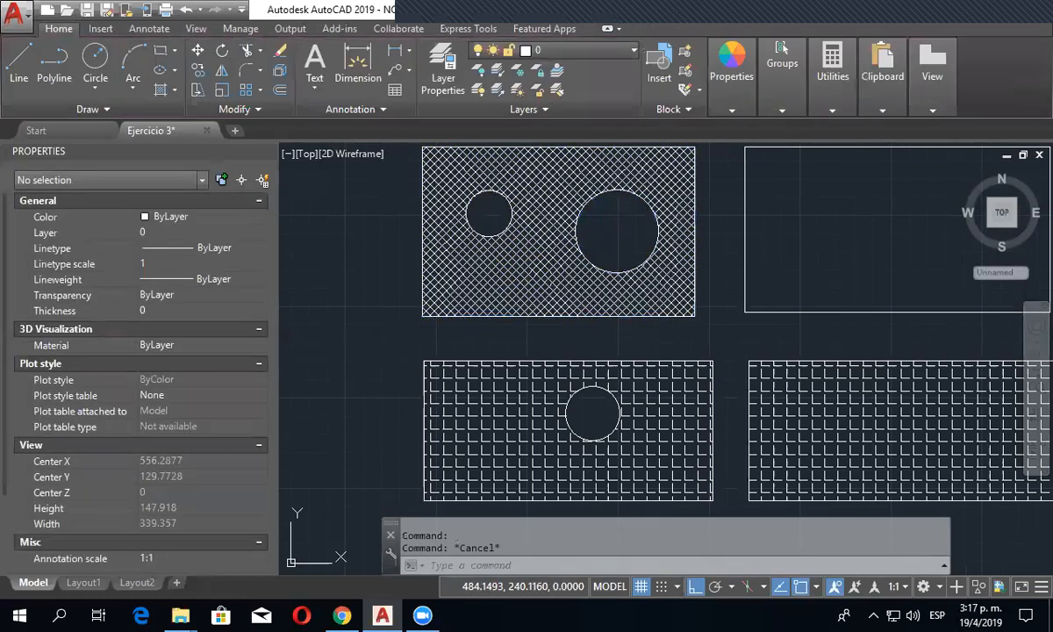
- Move the small circle by its centre to several spots in the ANSI37-hatched rectangle, ending slightly left of the middle near the lower edge
left_click(488, 235)
left_click(489, 213)
left_click(487, 236)
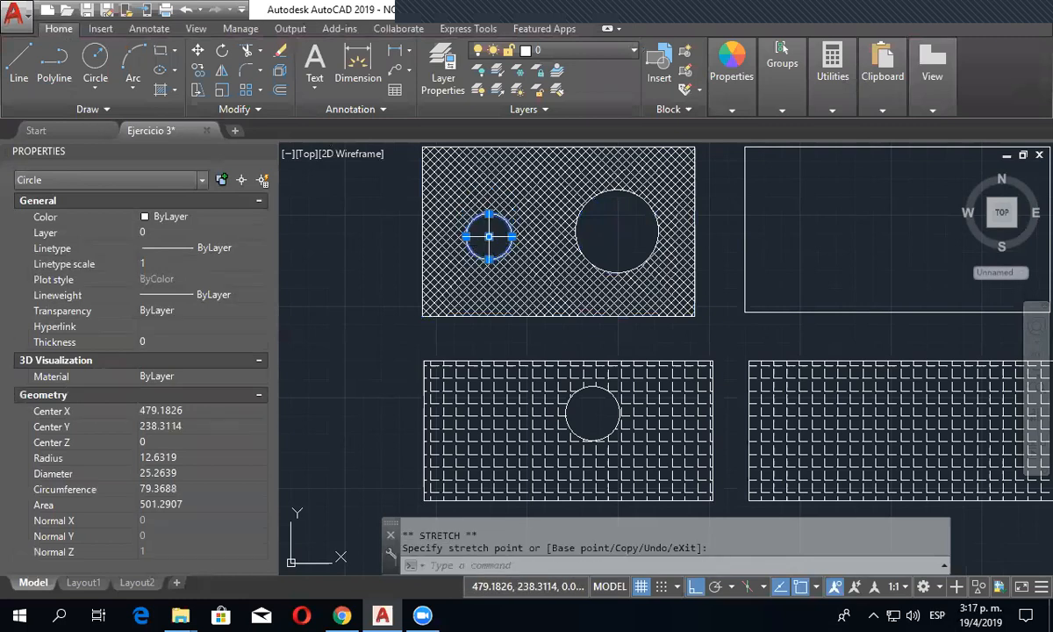
left_click(489, 236)
left_click(489, 192)
left_click(488, 192)
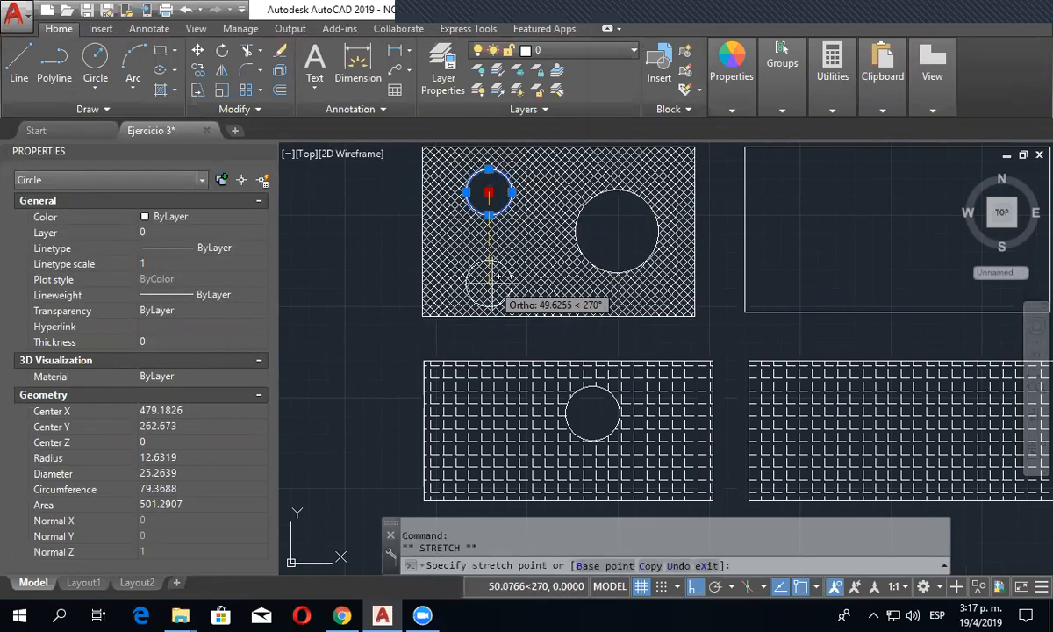
left_click(488, 272)
left_click(488, 272)
left_click(537, 272)
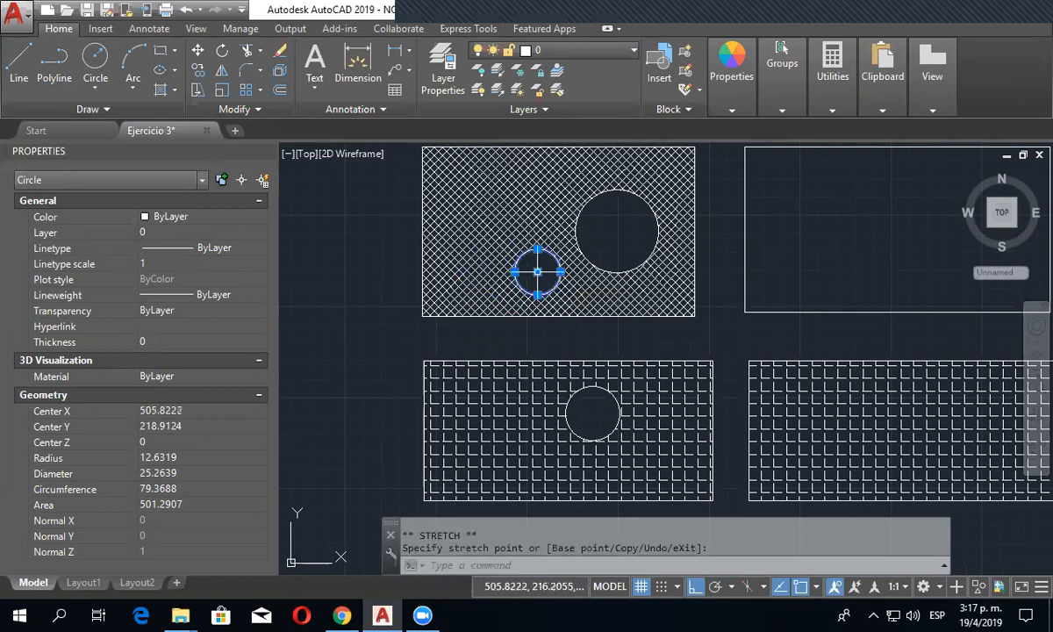
- Move the large circle by its centre up against the upper edge of the ANSI37-hatched rectangle, and left to above the small circle
left_click(610, 267)
left_click(617, 232)
left_click(617, 190)
left_click(617, 189)
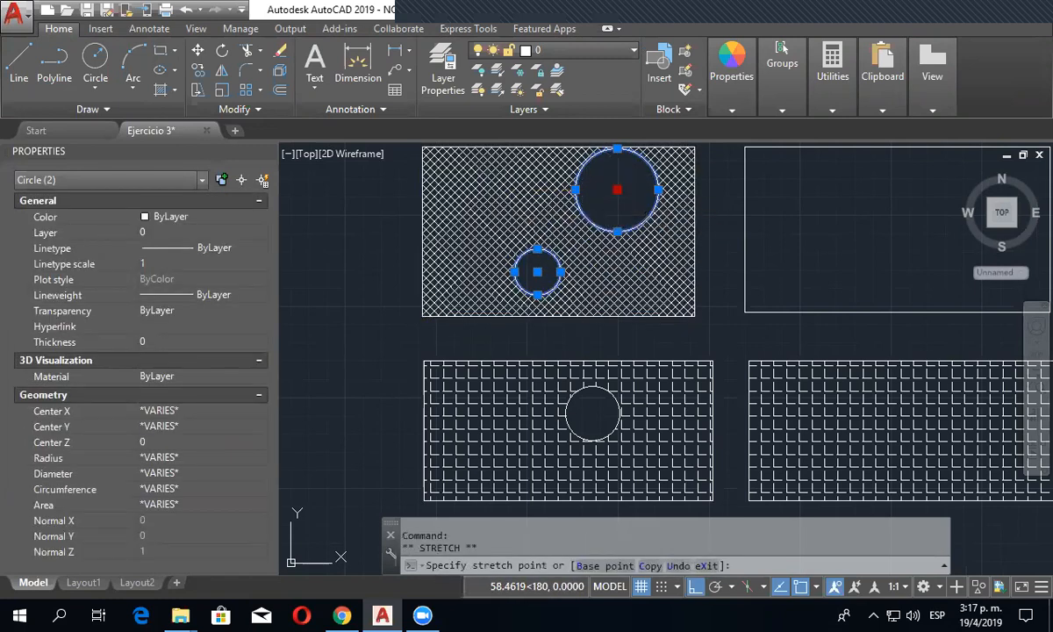
left_click(511, 189)
key("Escape")
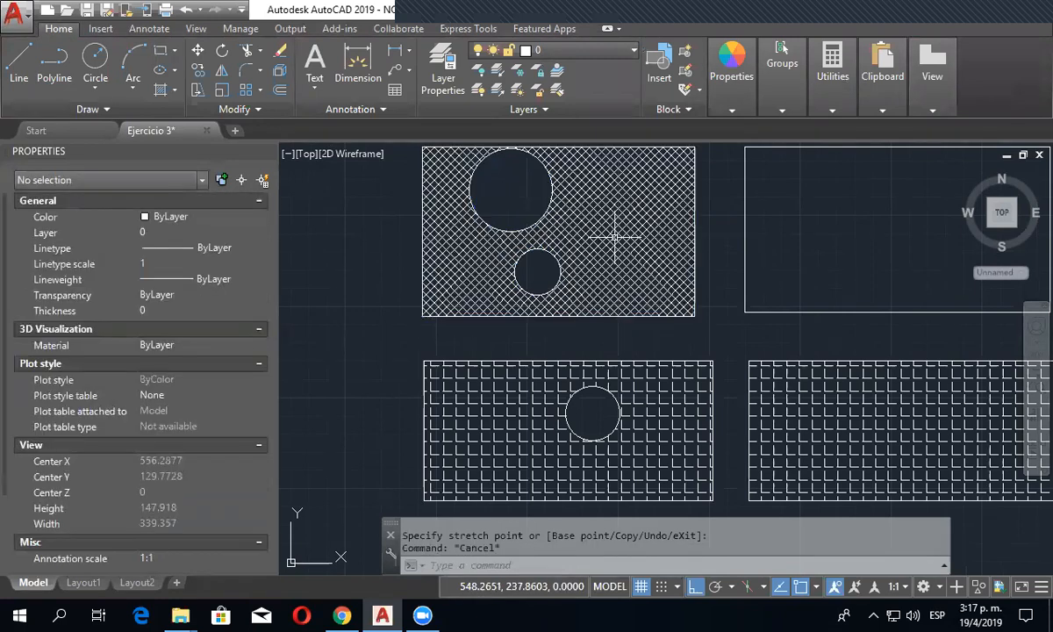
left_click(616, 231)
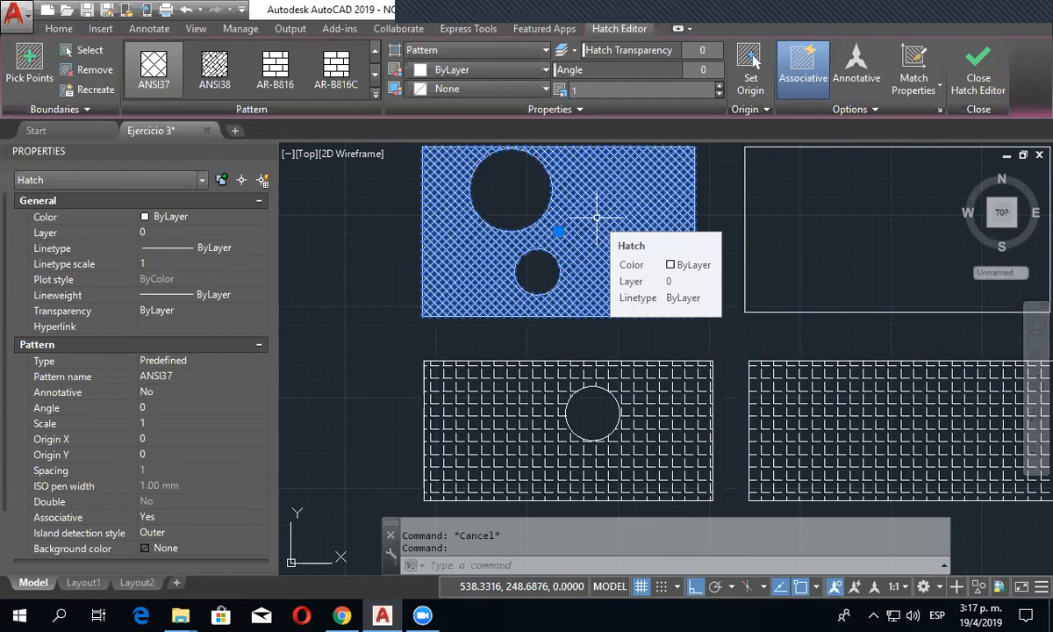
middle_click_drag(642, 211, 594, 223)
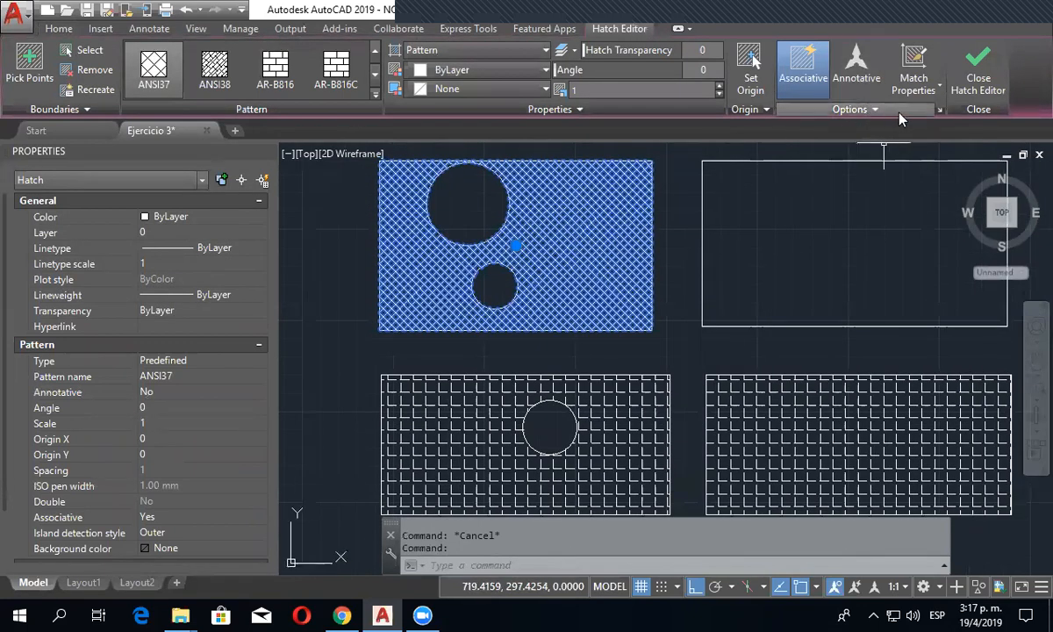
left_click(858, 110)
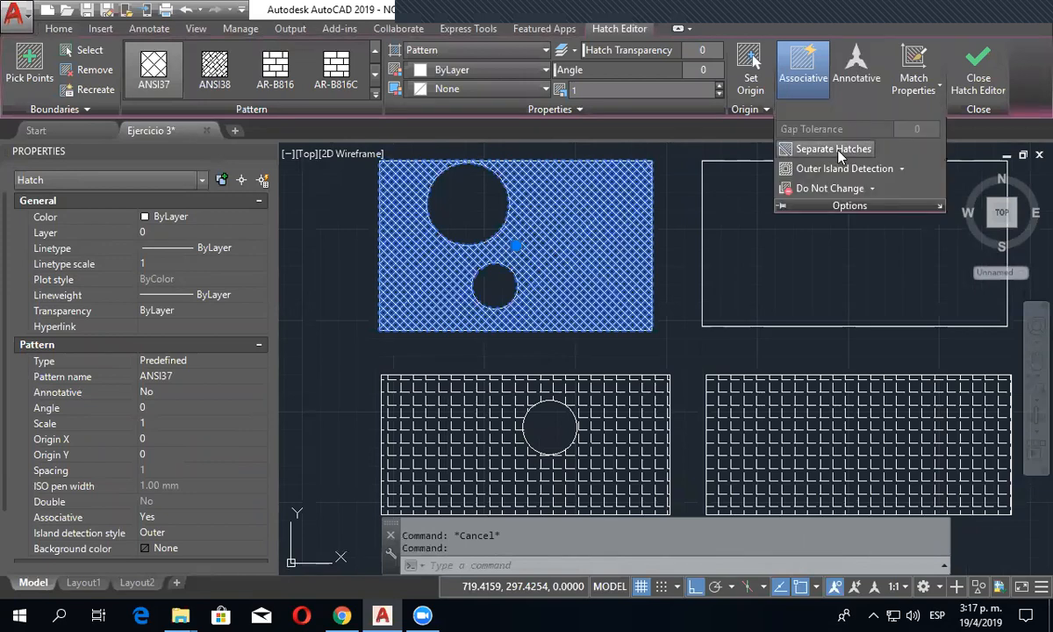
key("Escape")
- Separate the combined ANGLE hatch of the two lower rectangles into individual hatches, and select each one in turn to check it
middle_click_drag(667, 348, 682, 222)
left_click(662, 280)
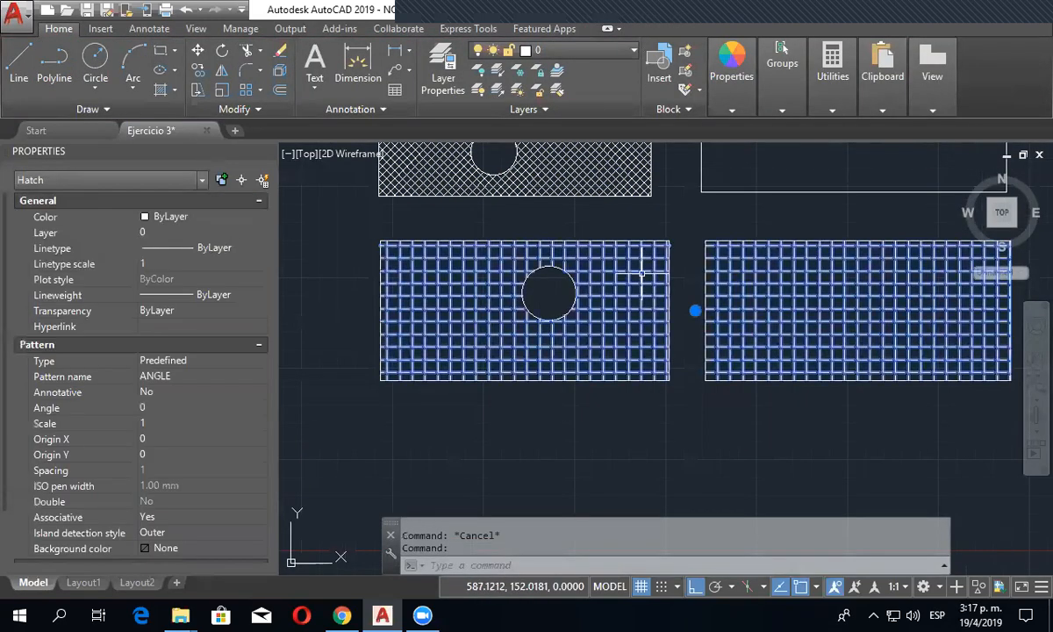
scroll(659, 375, "down", 2)
scroll(674, 352, "up", 2)
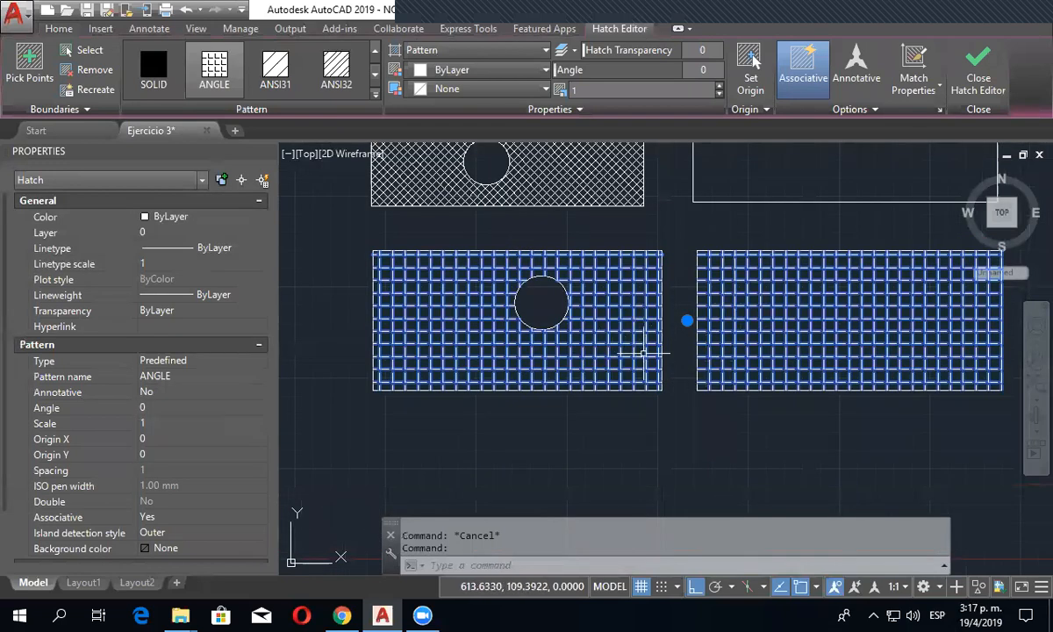
left_click(850, 109)
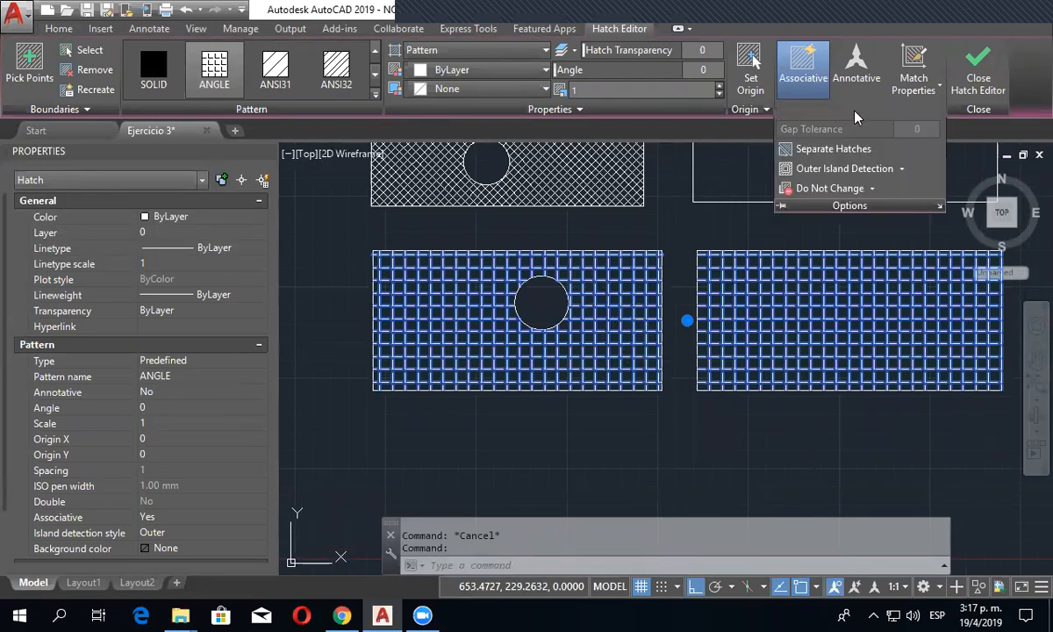
left_click(826, 150)
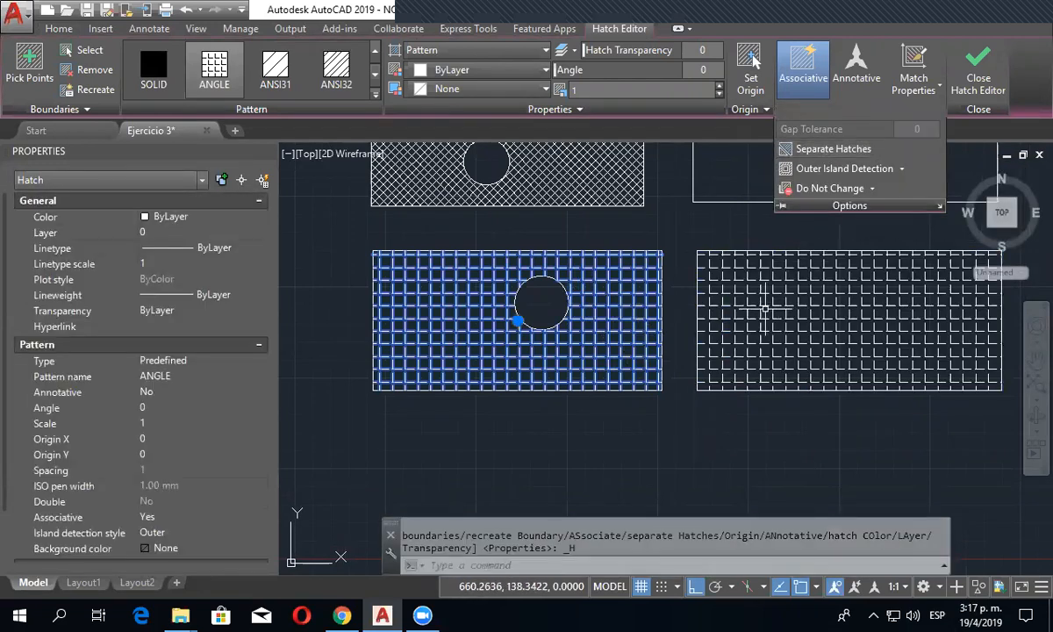
key("Escape")
left_click(632, 282)
left_click(623, 287)
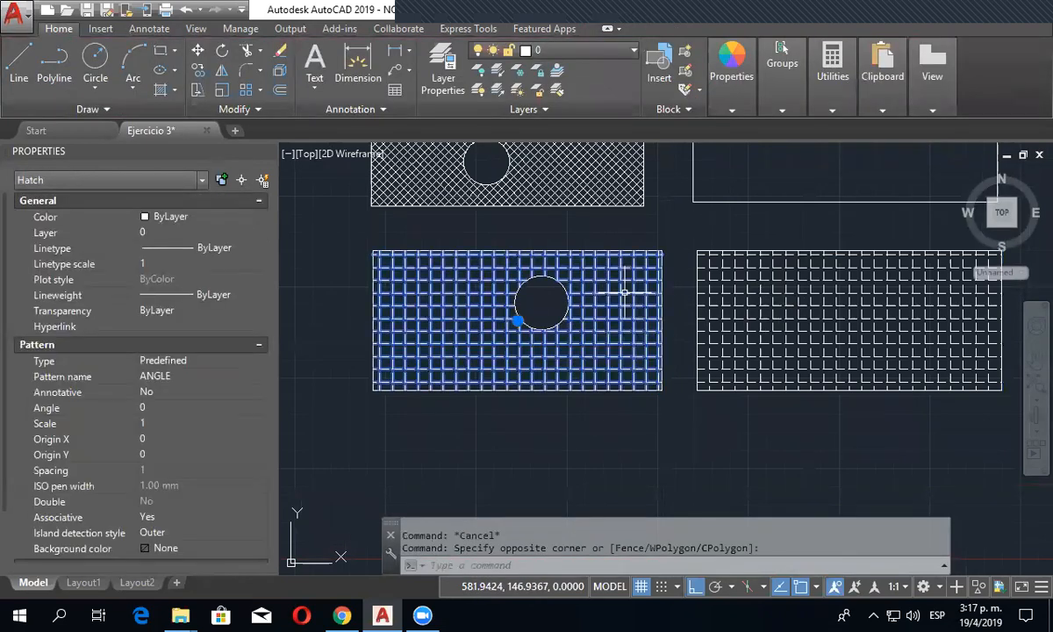
key("Escape")
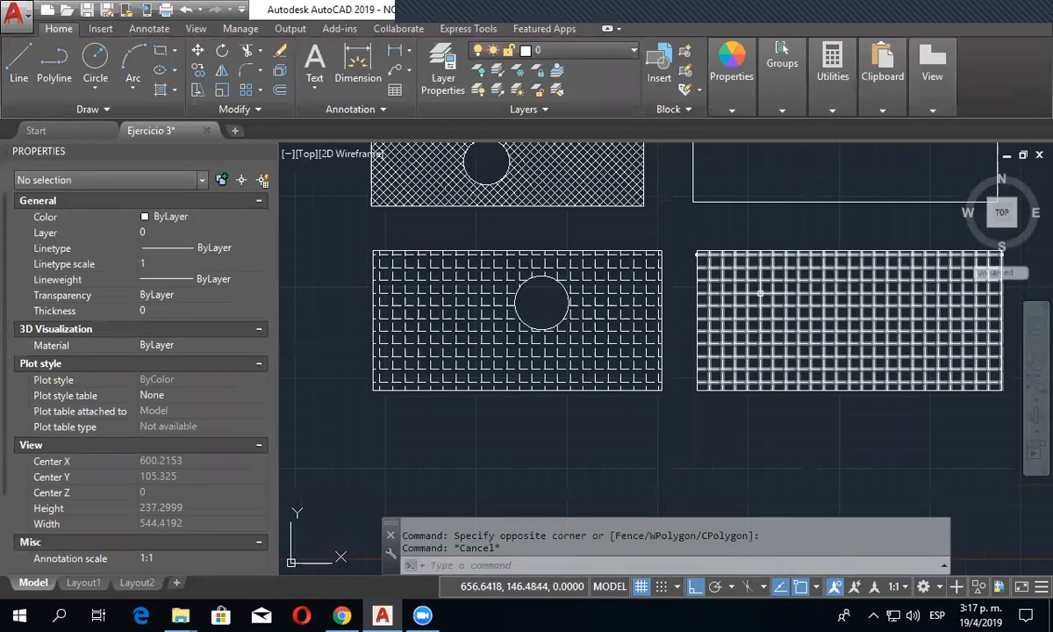
left_click(759, 293)
key("Escape")
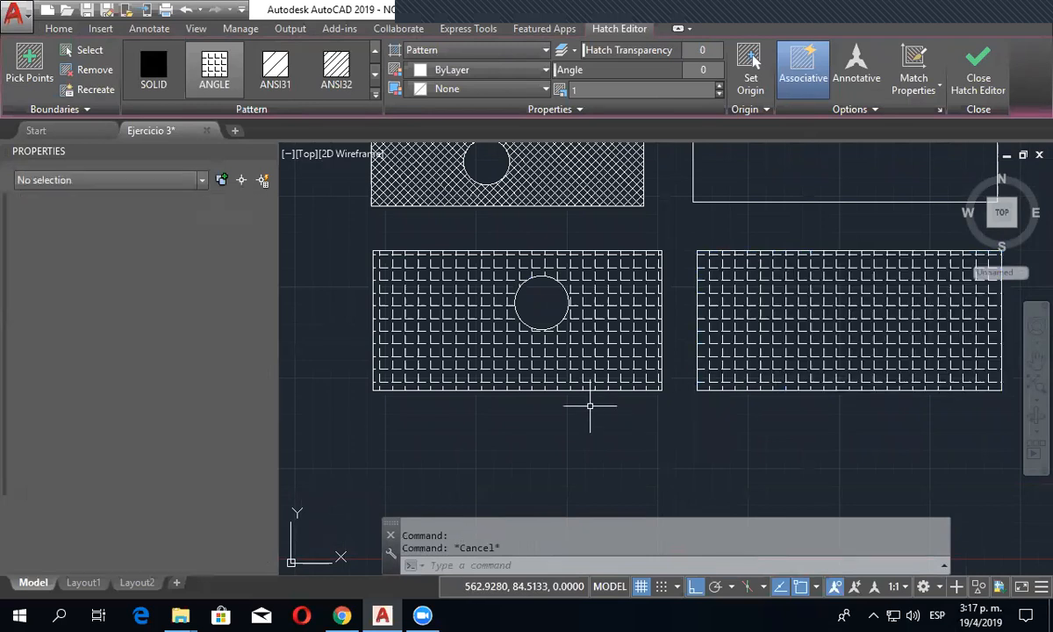
- Draw a smaller rectangle inside the right ANGLE-hatched rectangle
left_click(160, 50)
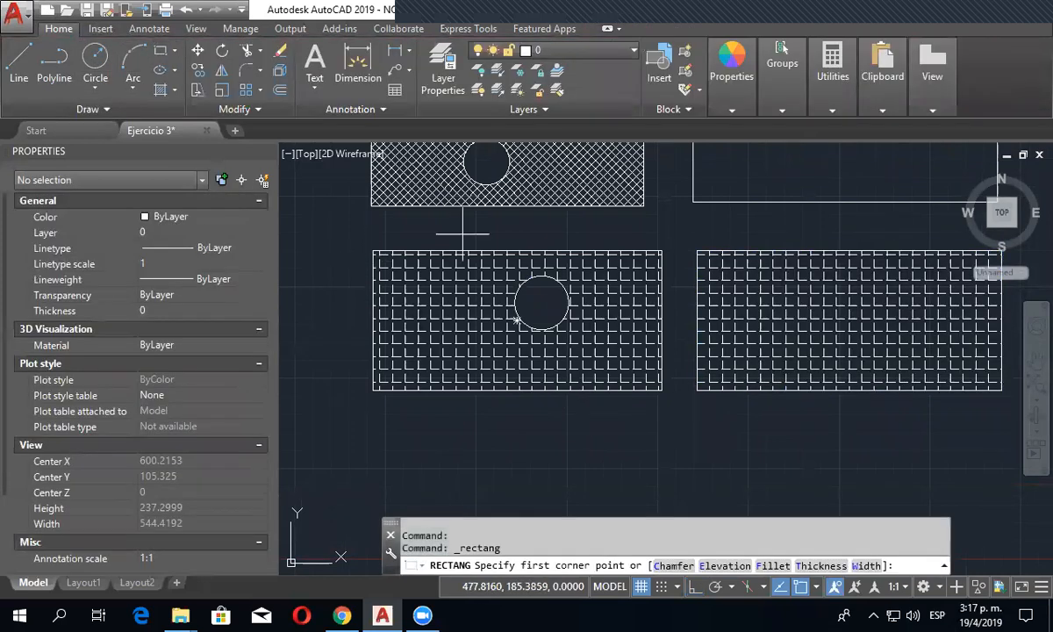
left_click(757, 284)
left_click(908, 347)
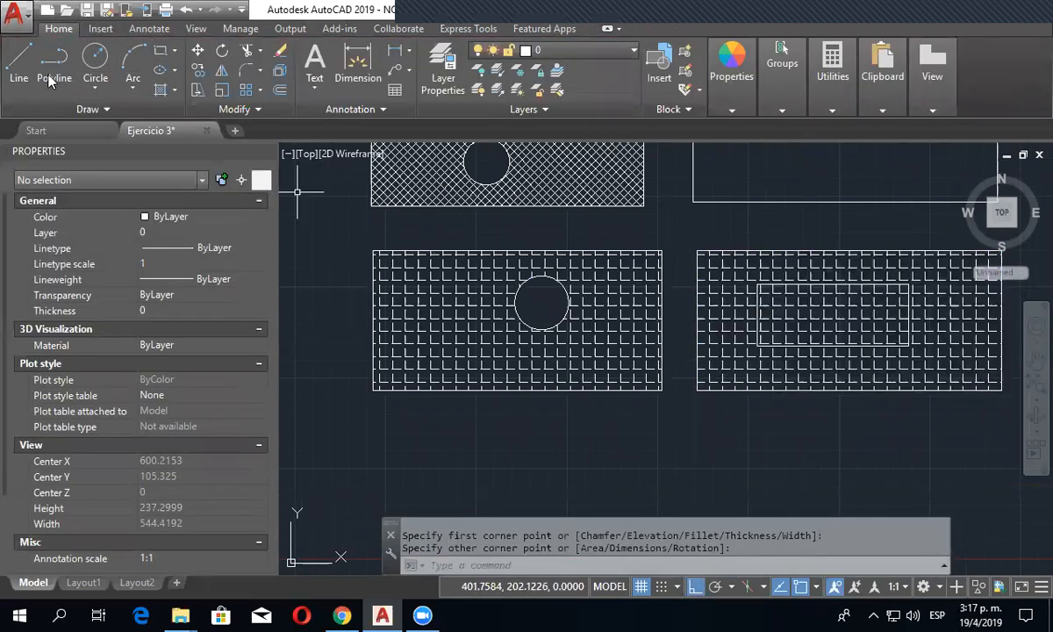
- Edit the right ANGLE hatch to add the inner rectangle as a boundary object, leaving its interior empty
left_click(770, 358)
left_click(732, 362)
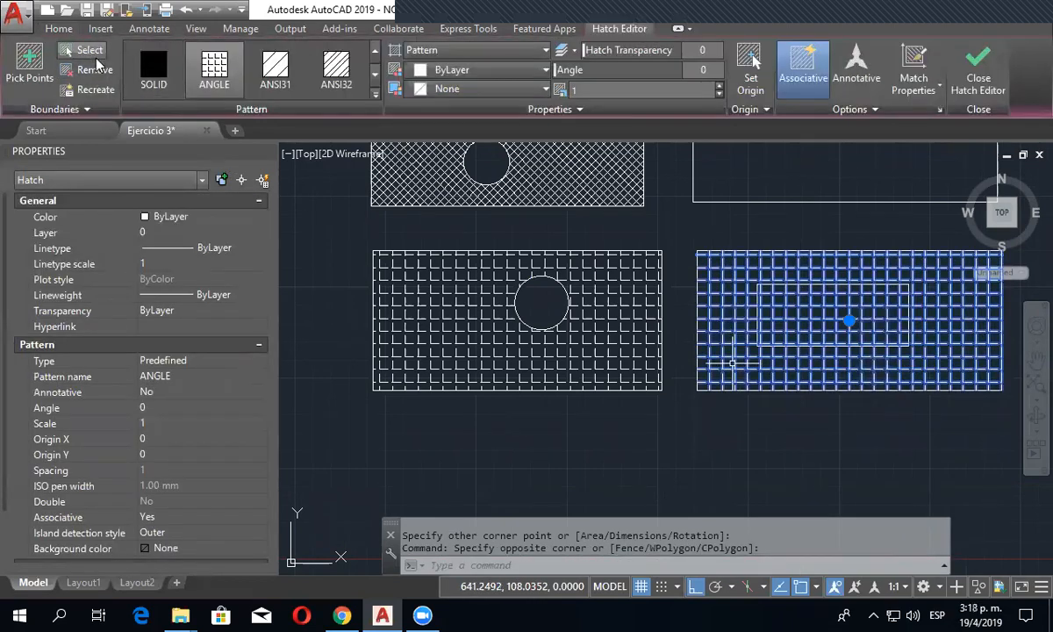
left_click(95, 55)
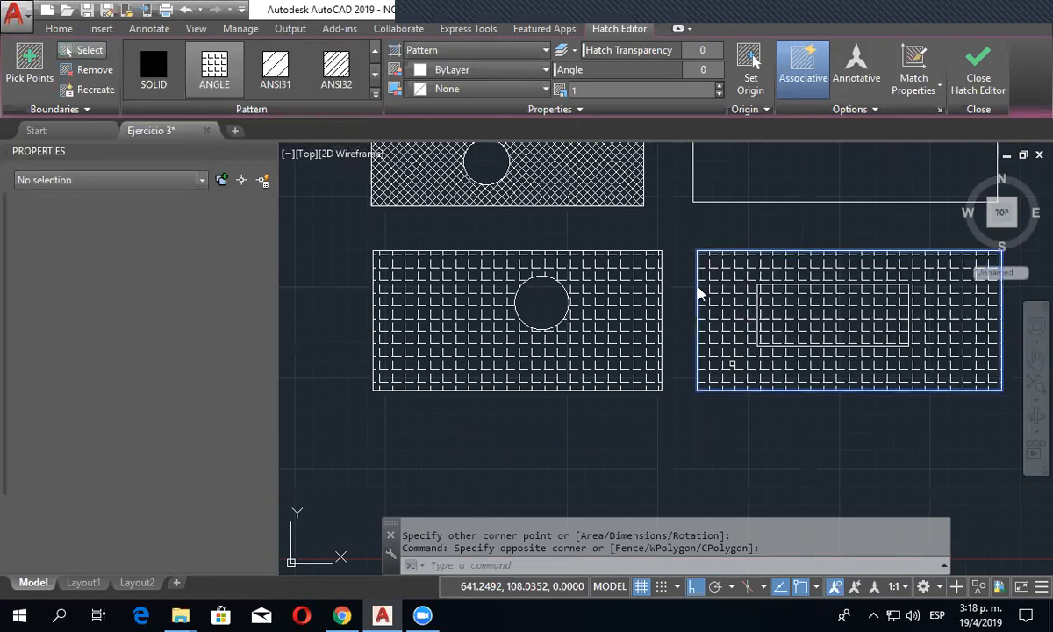
left_click(776, 288)
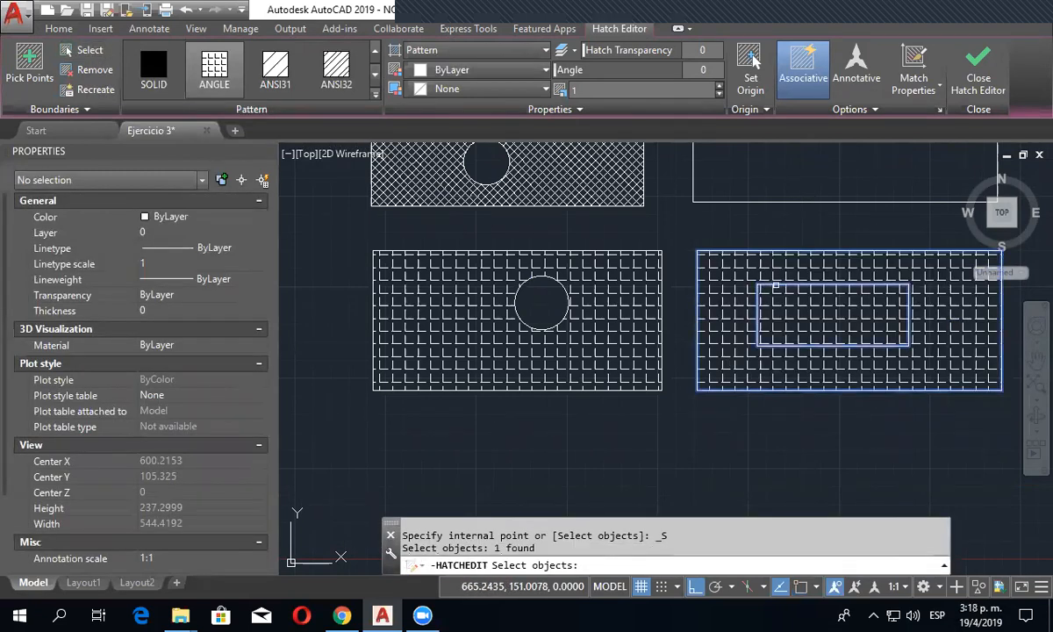
key("Return")
key("Escape")
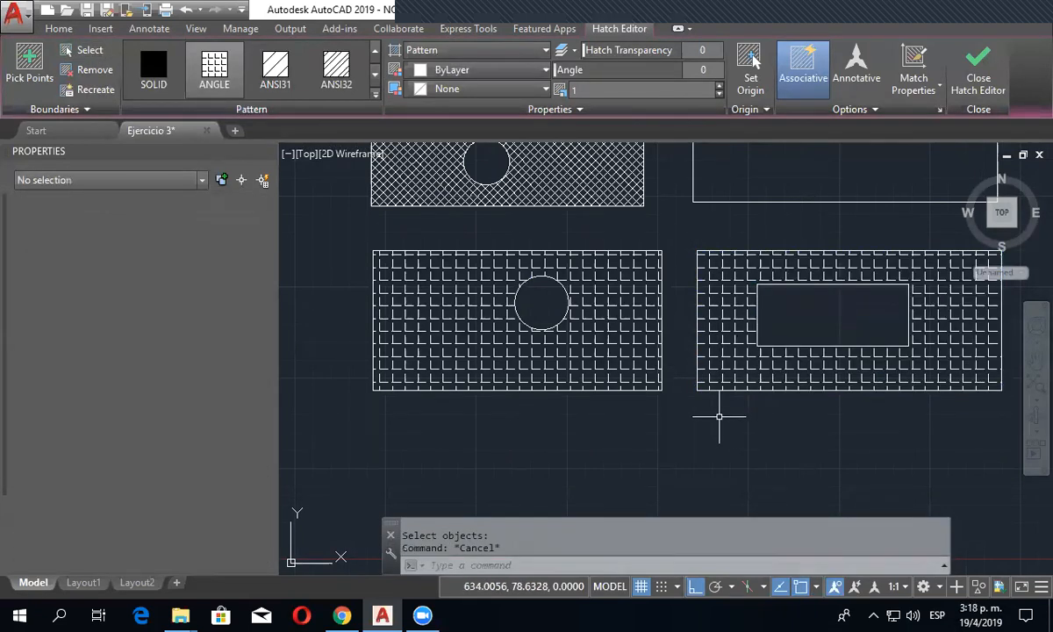
- Delete the outer and inner rectangle outlines of the right ANGLE hatch, keeping the hatch itself
scroll(717, 418, "down", 2)
middle_click_drag(696, 445, 563, 414)
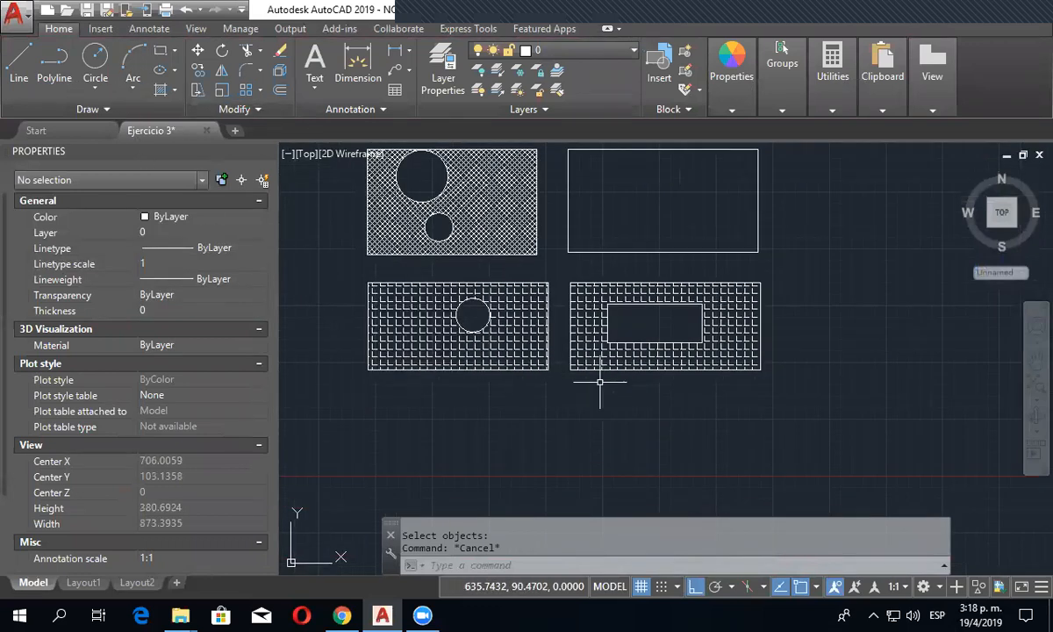
scroll(599, 382, "up", 3)
middle_click_drag(586, 358, 599, 401)
scroll(655, 283, "up", 2)
left_click(667, 291)
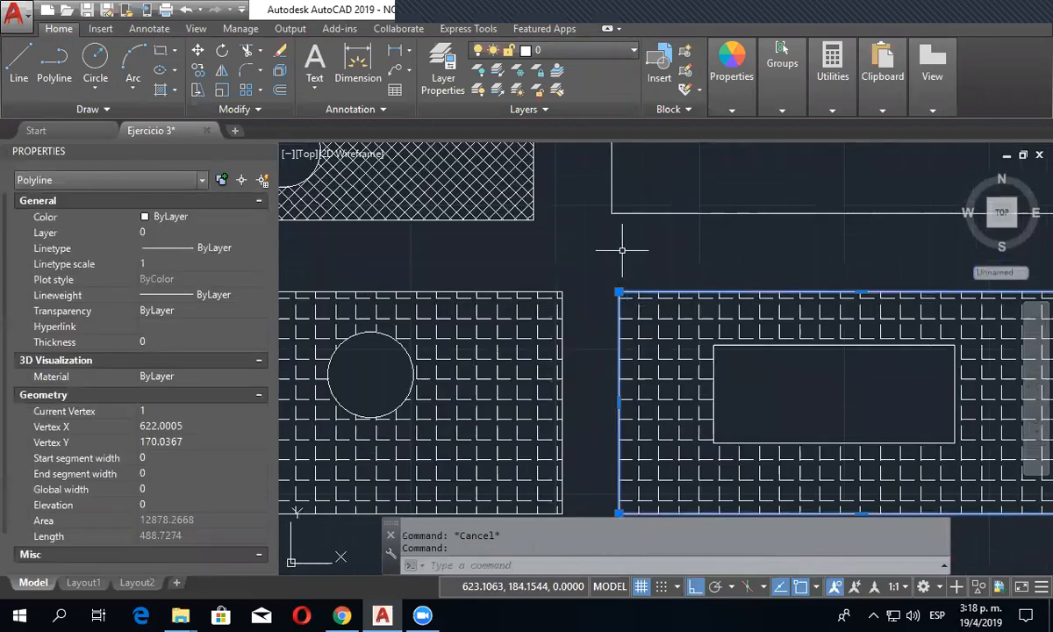
scroll(621, 250, "down", 2)
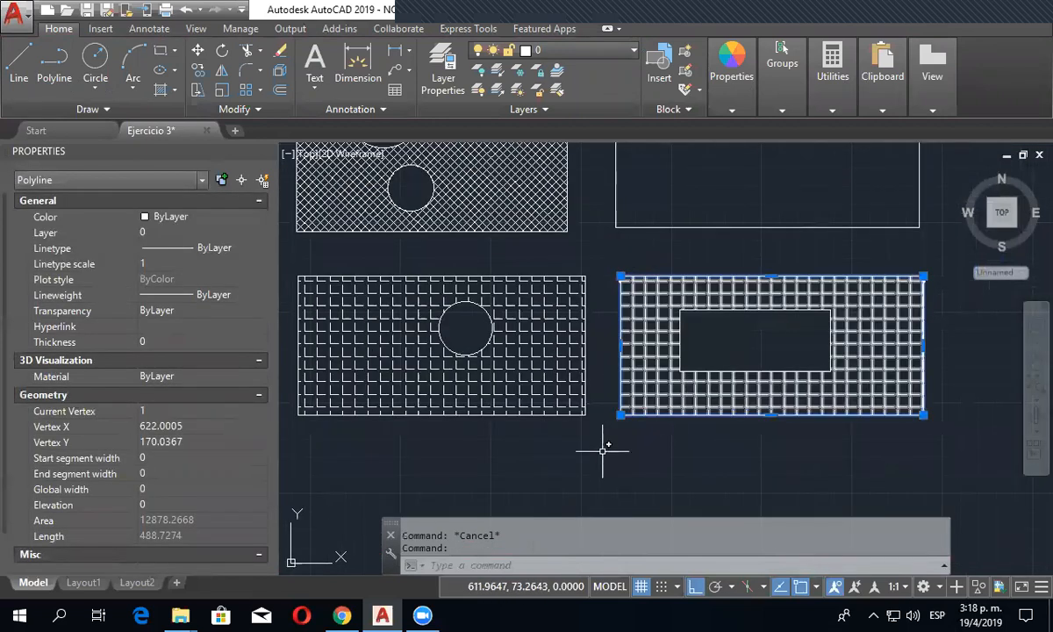
key("Delete")
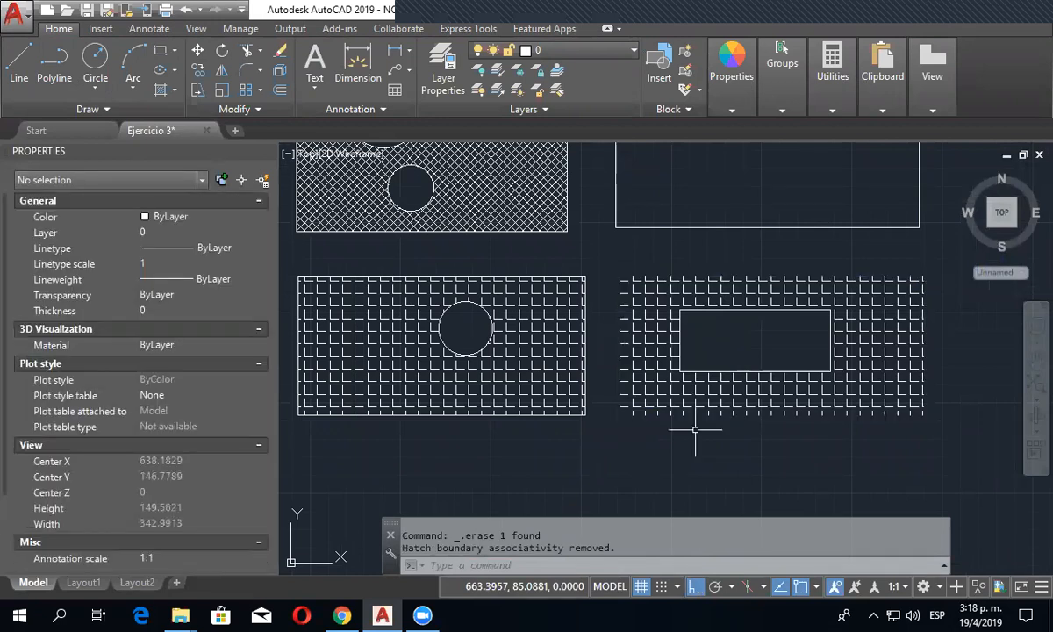
left_click(695, 369)
key("Delete")
key("Escape")
- Select the ANGLE hatch left without outlines to examine its boundary grips, and clear the selection
scroll(836, 491, "up", 2)
left_click(828, 305)
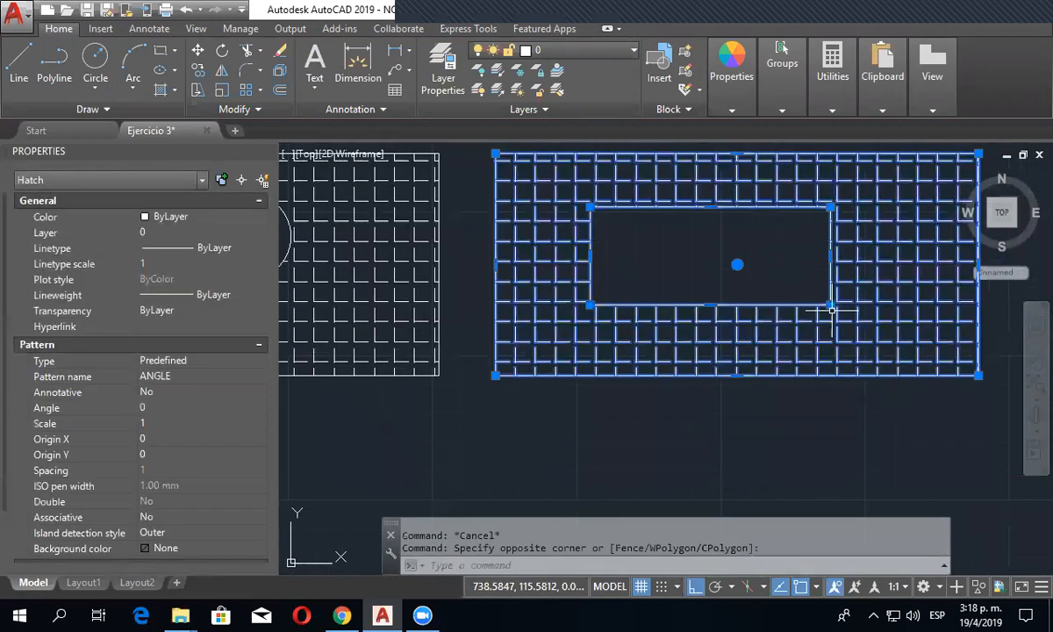
middle_click_drag(863, 437, 810, 502)
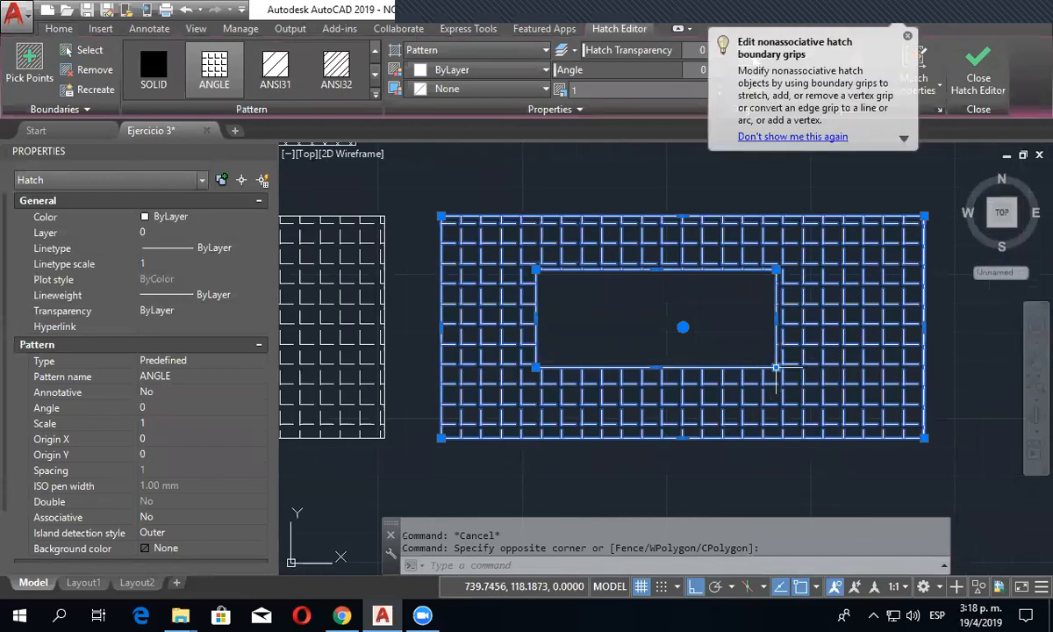
key("Escape")
left_click(833, 441)
key("Escape")
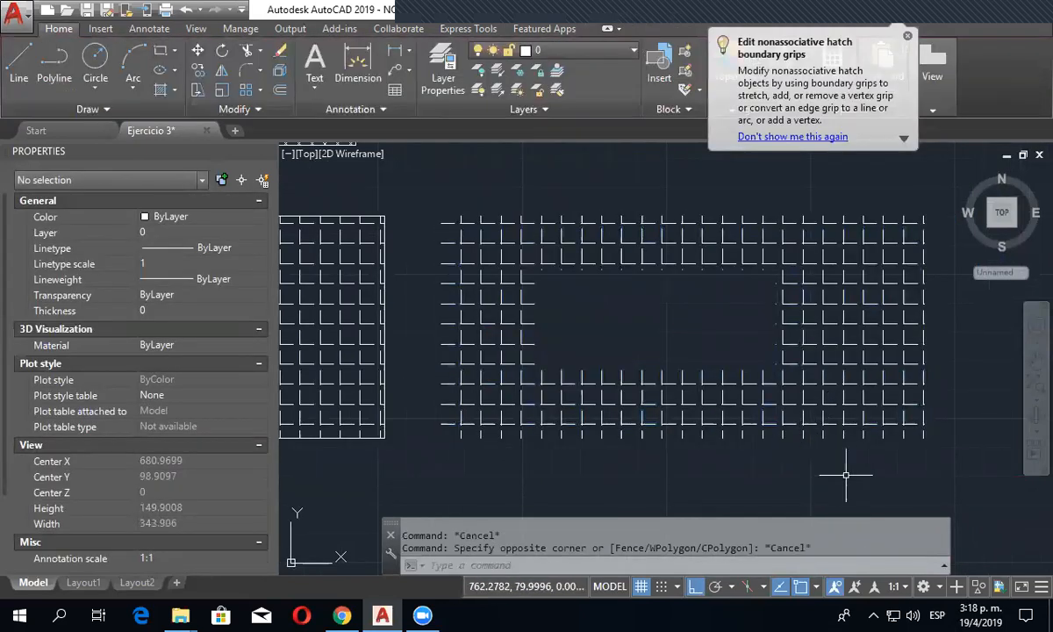
left_click(845, 472)
left_click(813, 385)
key("Escape")
key("Escape")
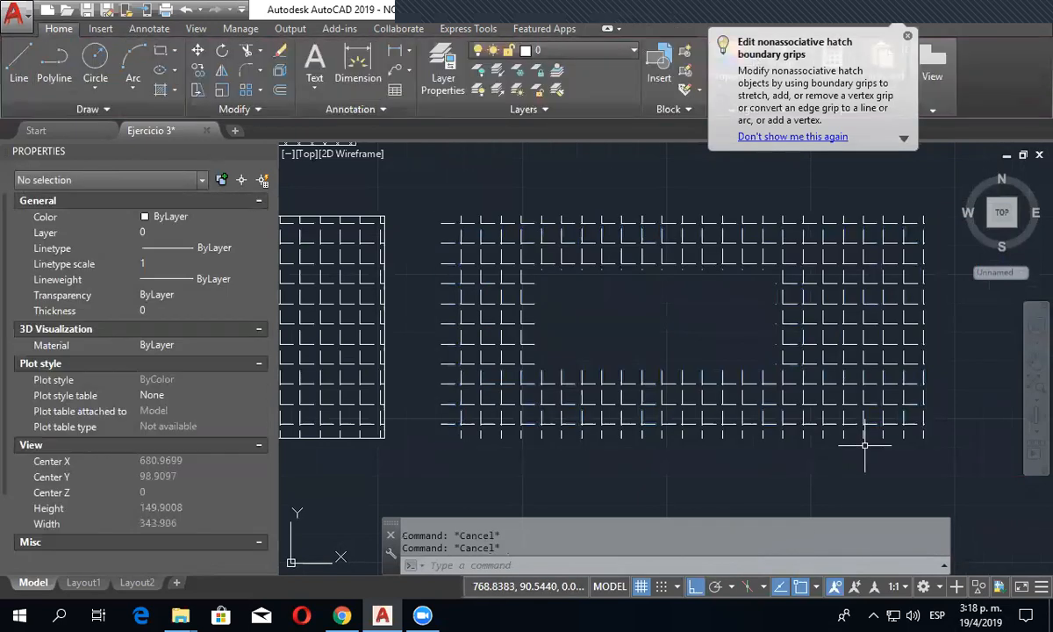
- Stretch the two right corners of the outline-free ANGLE hatch to the right, then the right edge of its inner opening
left_click(864, 446)
left_click(856, 416)
scroll(722, 449, "down", 2)
left_click(847, 303)
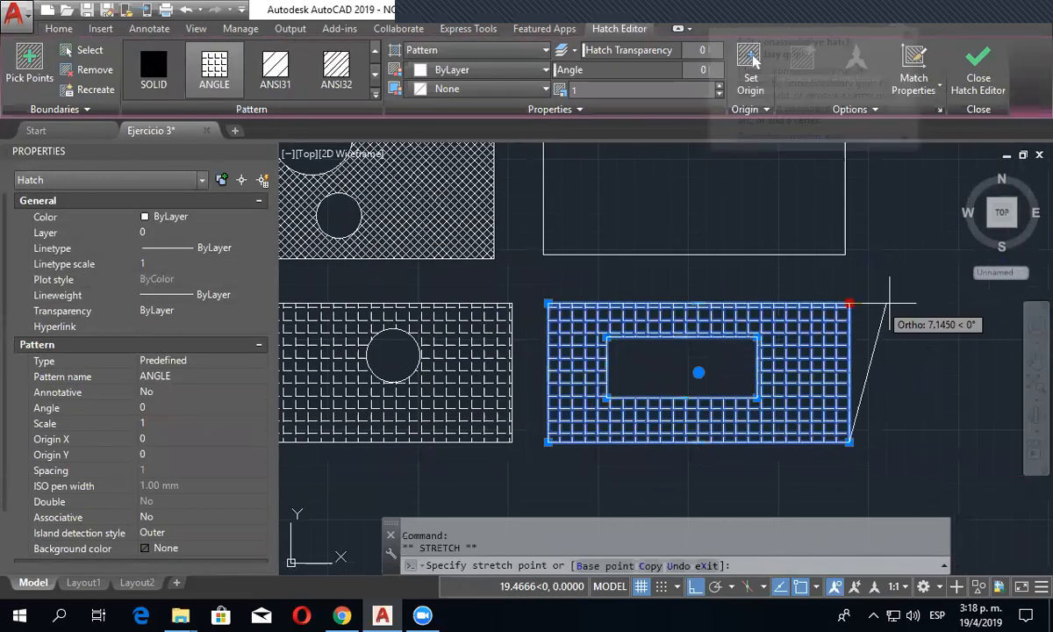
left_click(849, 441)
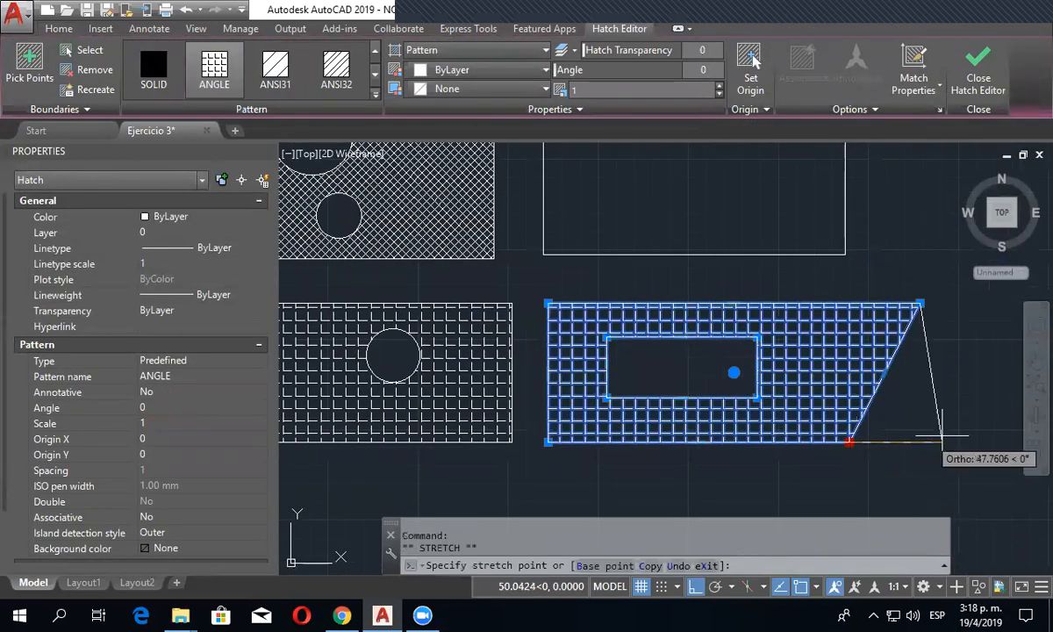
left_click(952, 442)
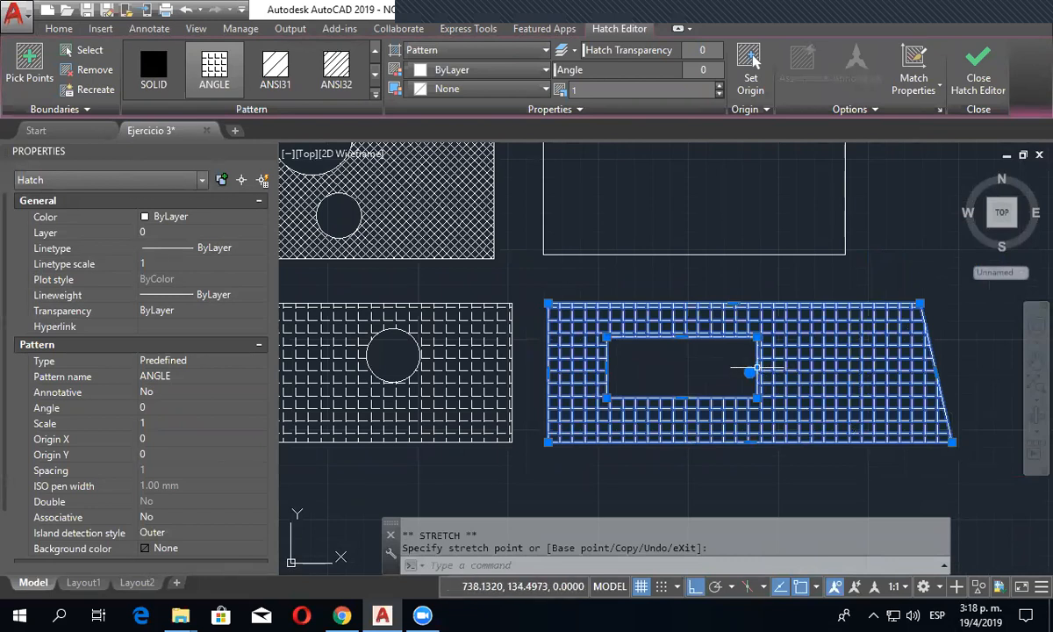
left_click(827, 367)
- Move the whole ANGLE hatch to the left by its centre grip, then back to the right
scroll(760, 381, "up", 3)
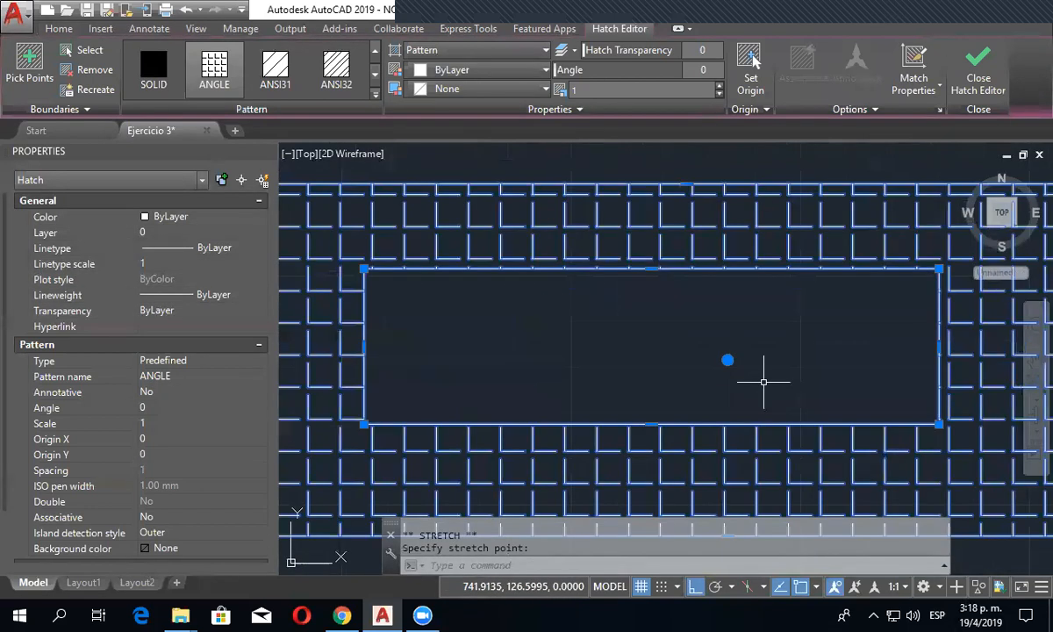
left_click(728, 360)
left_click(670, 359)
scroll(757, 381, "down", 5)
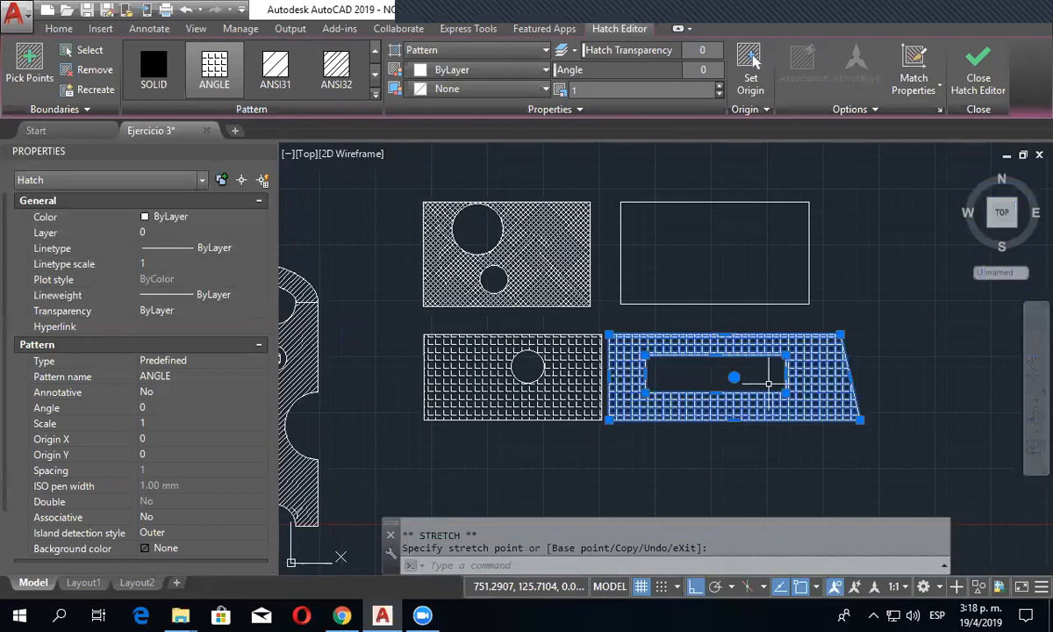
scroll(767, 383, "up", 4)
middle_click_drag(767, 383, 831, 352)
left_click(744, 336)
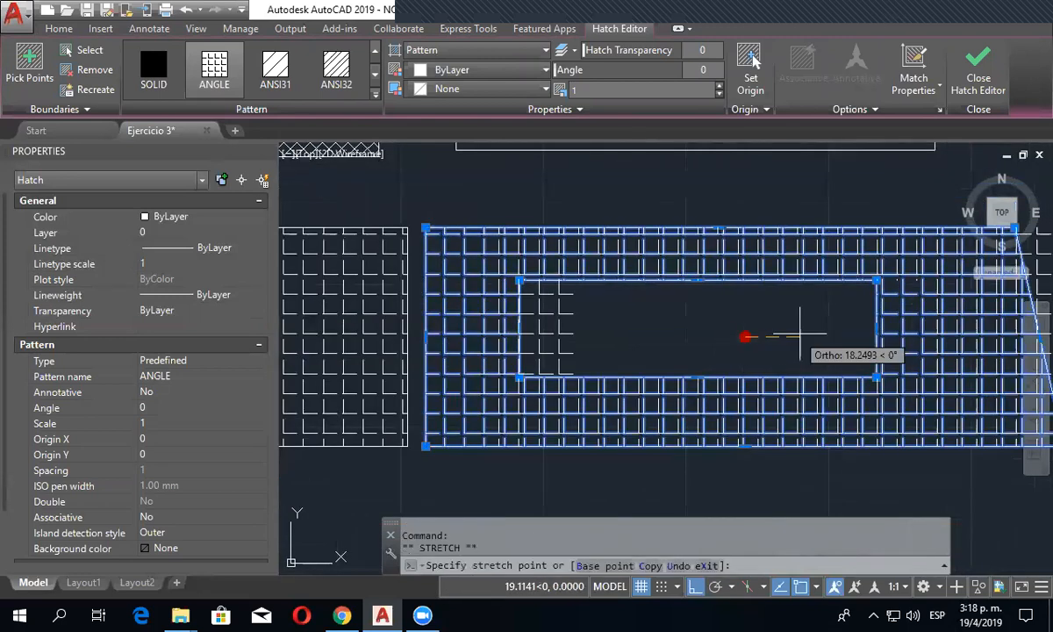
left_click(800, 337)
- Stretch the inner opening's upper-left corner downward, return it to its original position, and clear the selection
left_click(575, 279)
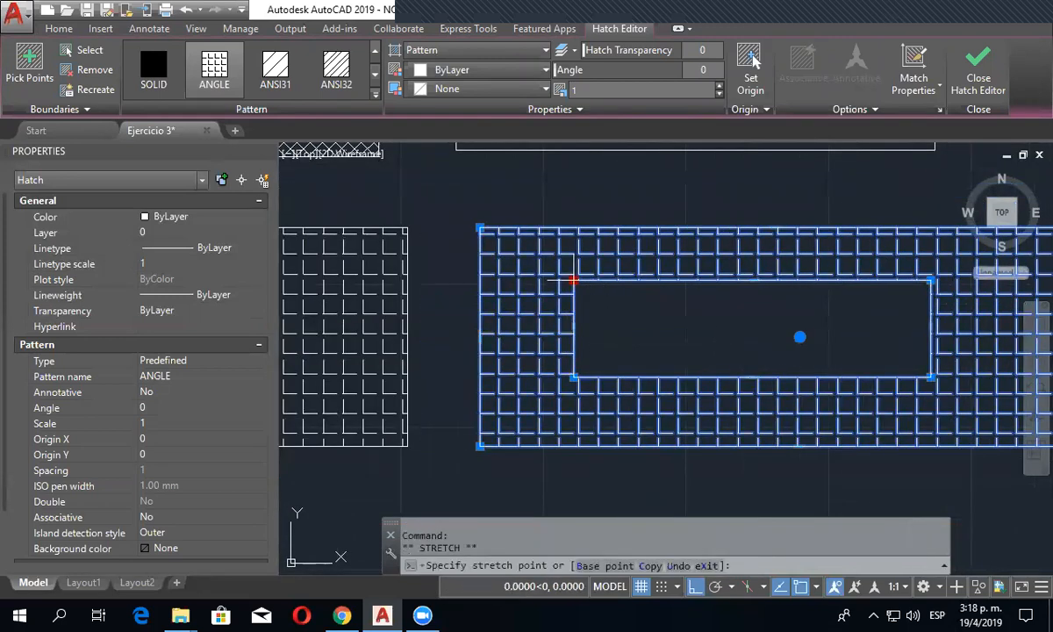
left_click(573, 333)
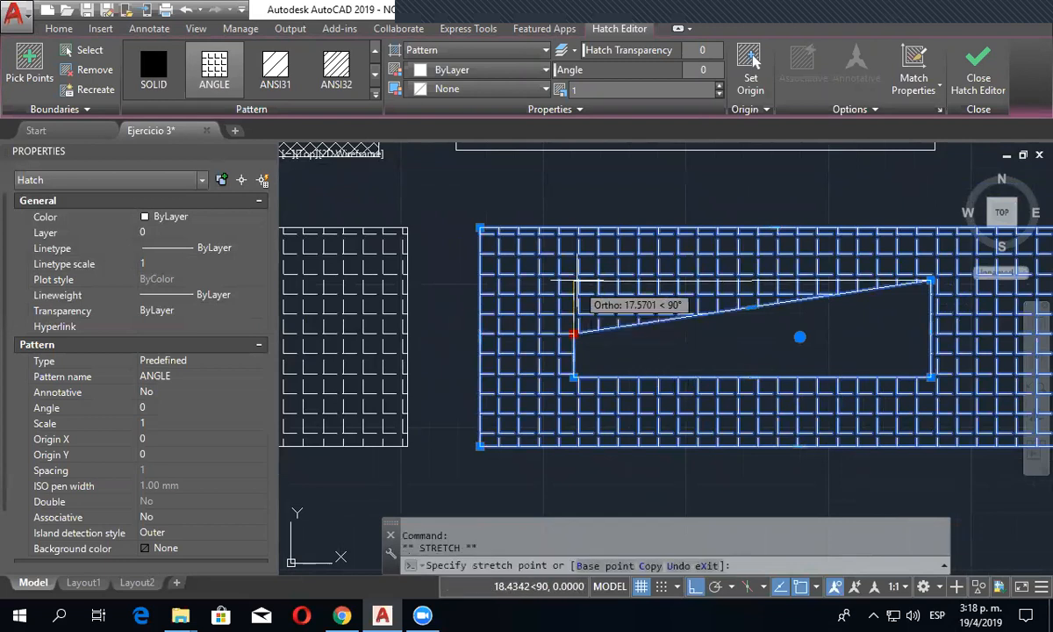
left_click(575, 281)
key("Escape")
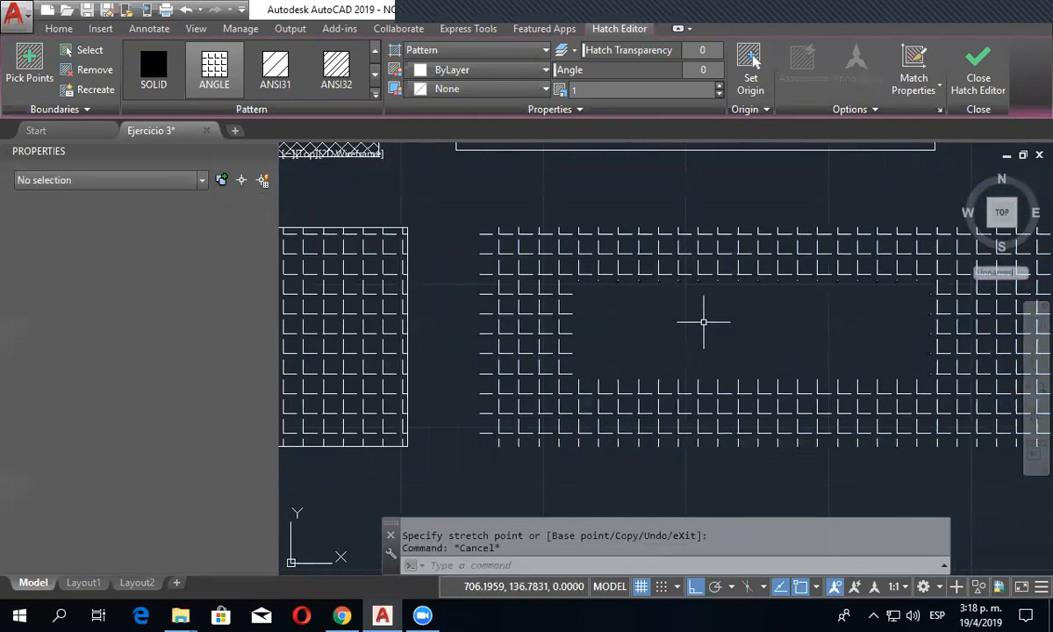
- Reselect the outline-free ANGLE hatch and stretch the lower-right corners of its inner opening and outer boundary further right
scroll(703, 322, "down", 2)
middle_click_drag(769, 375, 724, 412)
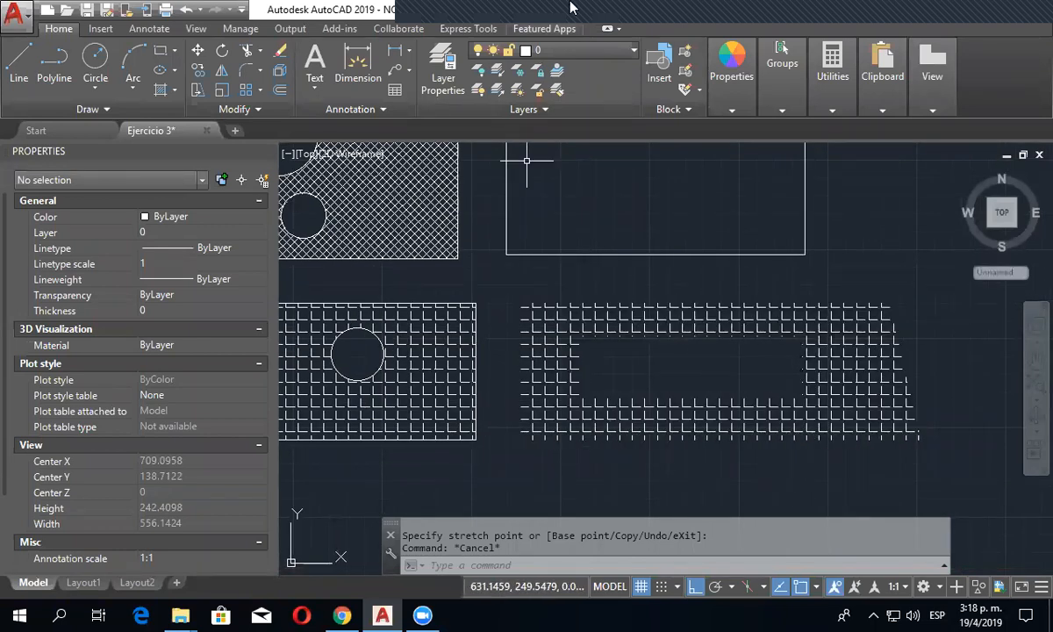
mouse_move(430, 18)
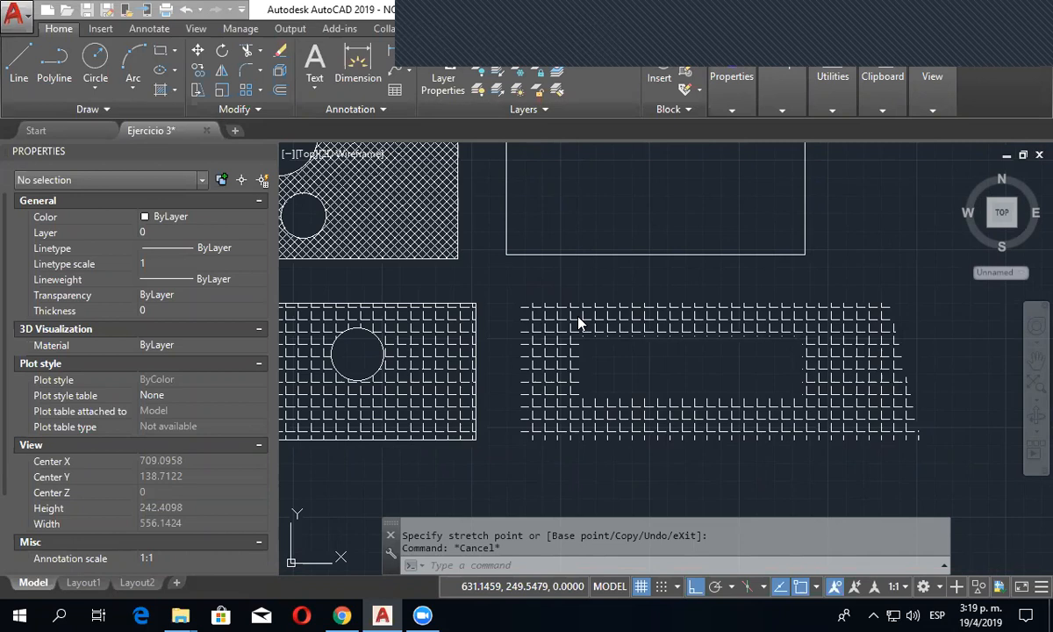
left_click(635, 321)
key("Escape")
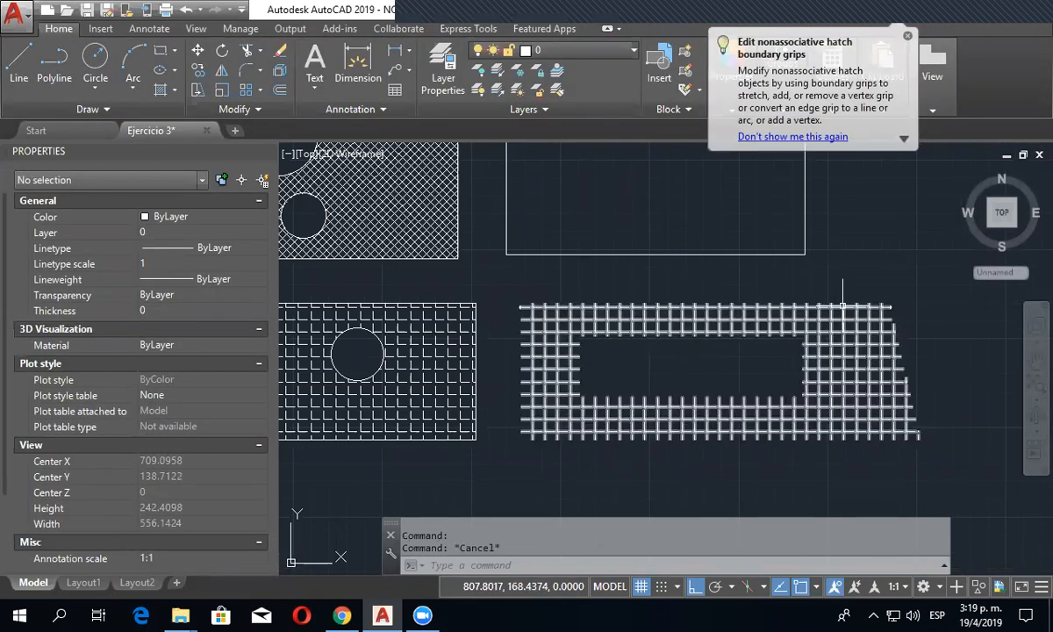
left_click(884, 439)
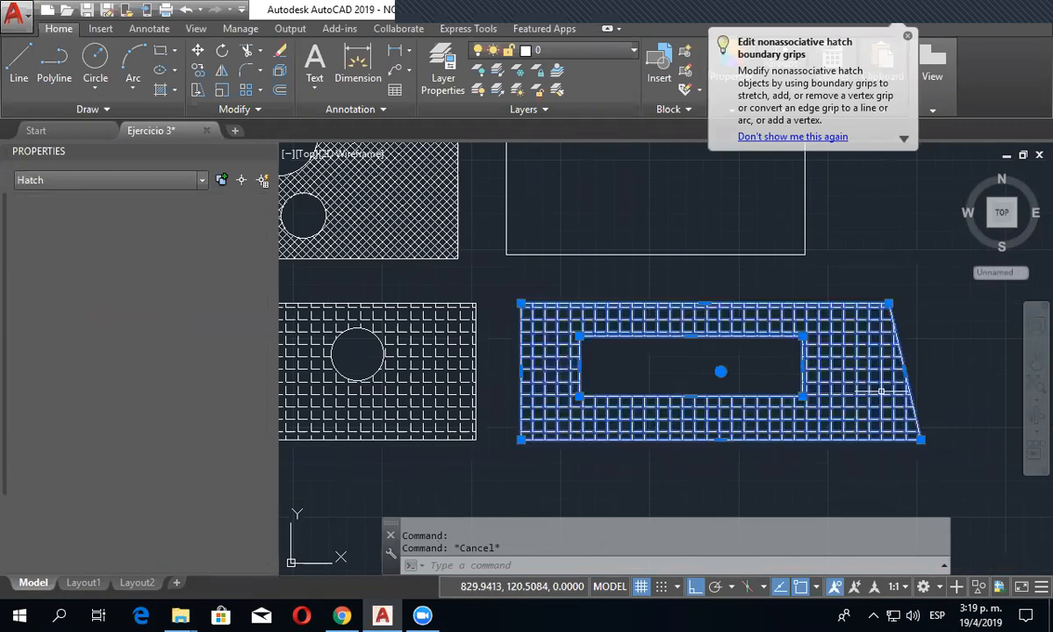
middle_click_drag(944, 404, 877, 399)
left_click(735, 390)
left_click(807, 391)
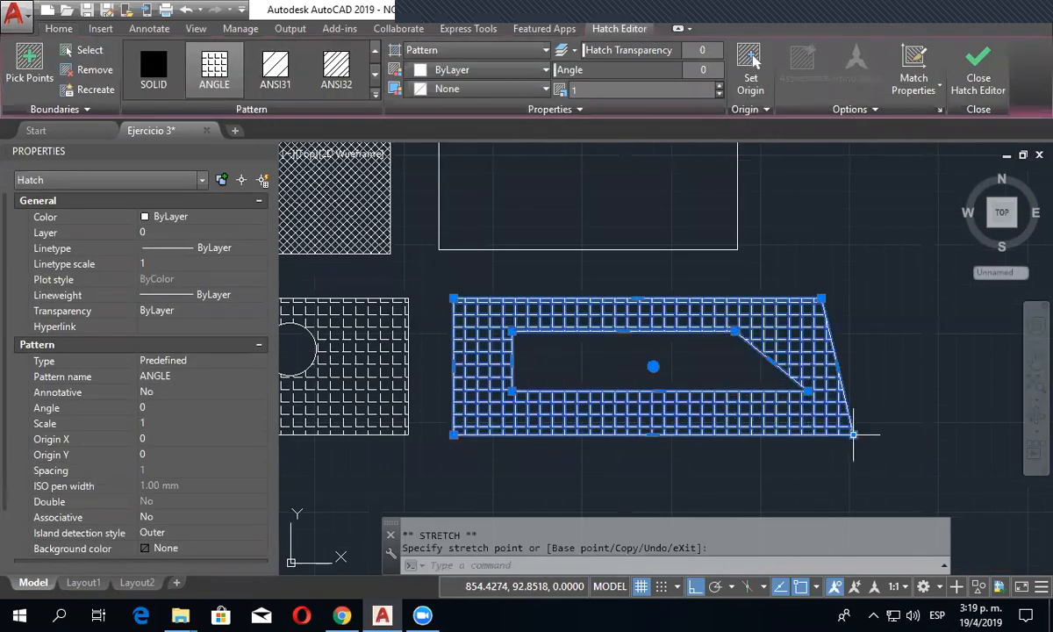
left_click(939, 430)
key("Escape")
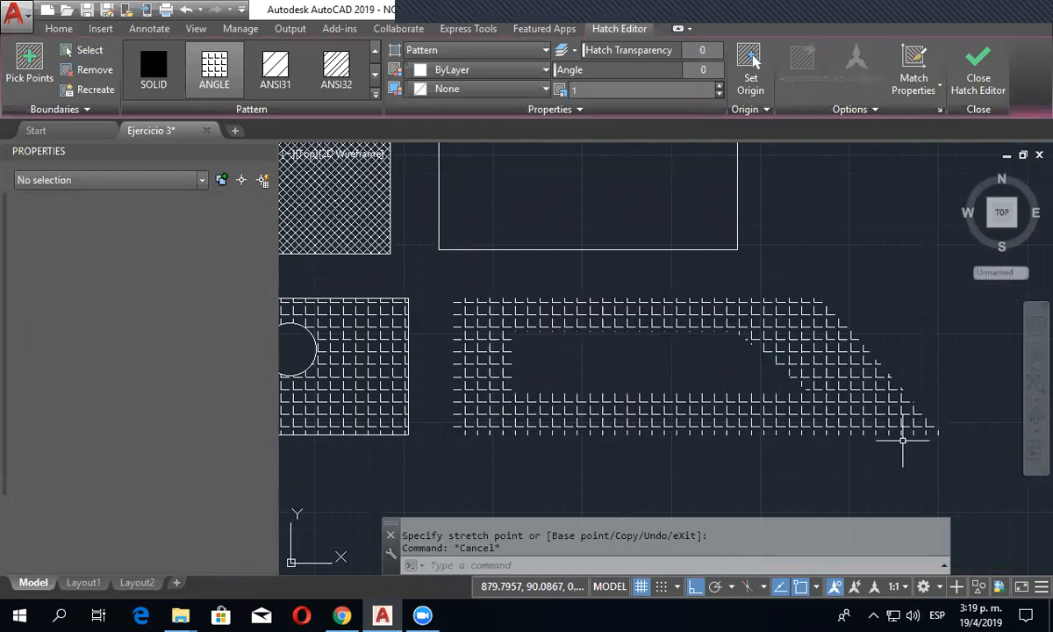
- Recreate the ANGLE hatch's boundary as polylines and associate the hatch with the new boundary
left_click(571, 330)
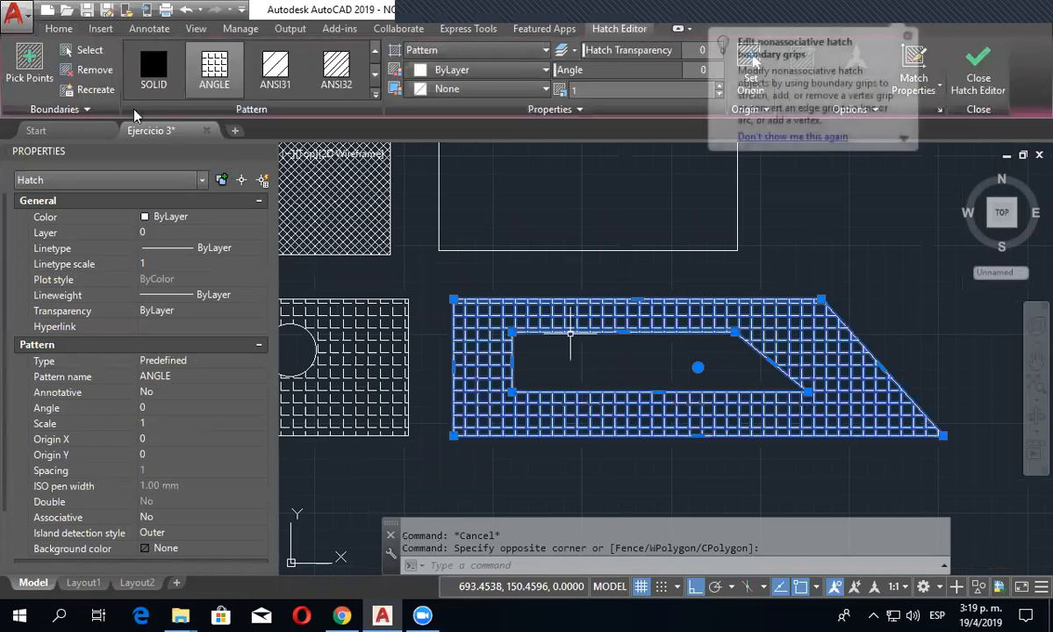
left_click(94, 90)
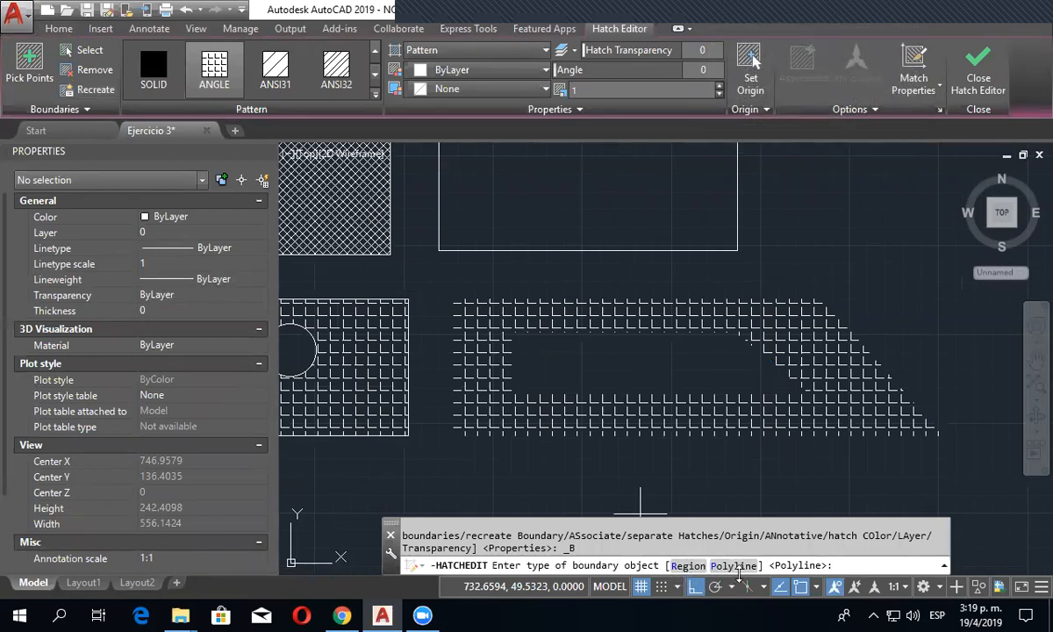
left_click(734, 566)
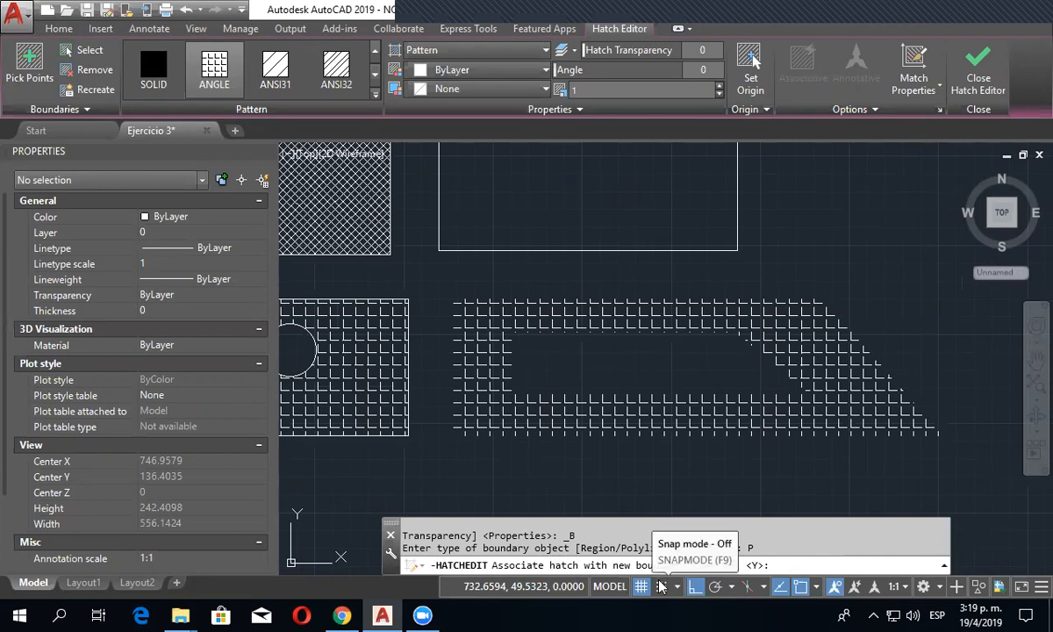
left_click(707, 566)
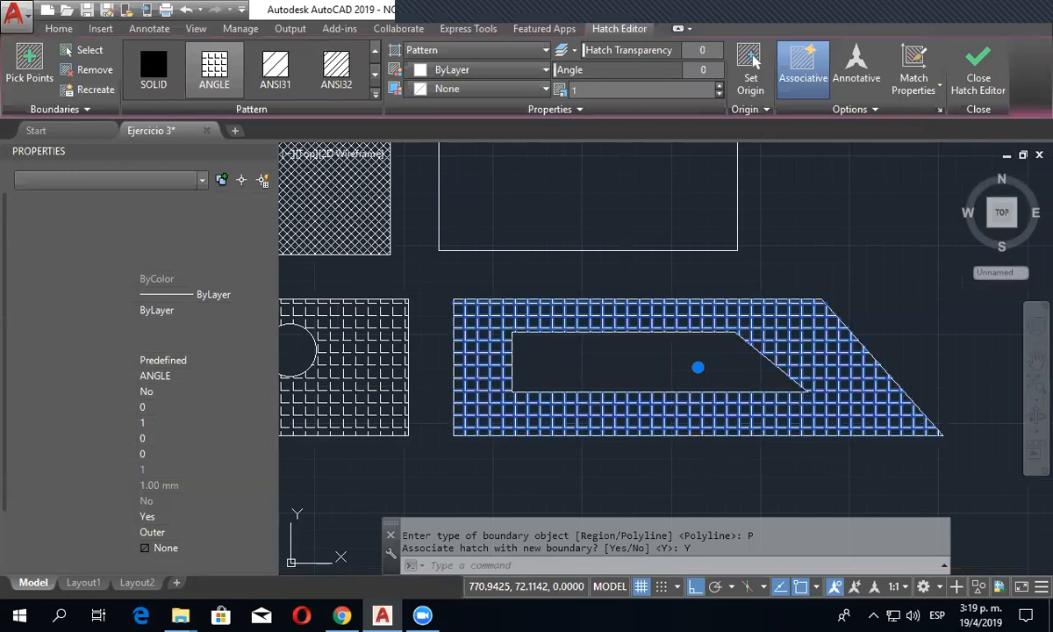
key("Escape")
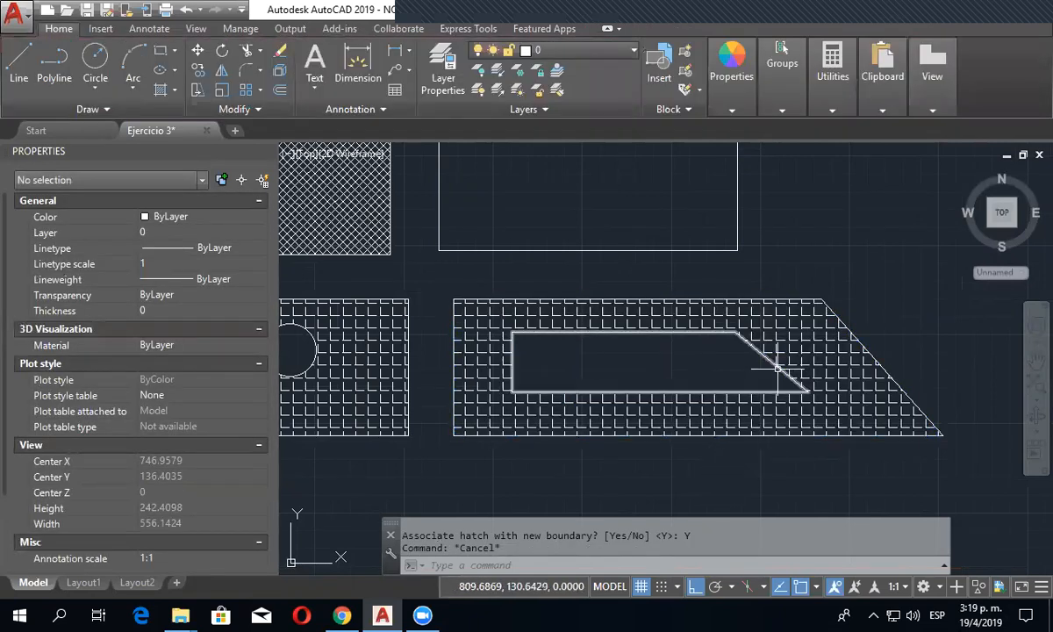
- Stretch the inner polyline's lower-right vertex to the left, beyond the upper-right vertex, so its right edge slants inward
left_click(776, 367)
left_click(807, 393)
left_click(713, 393)
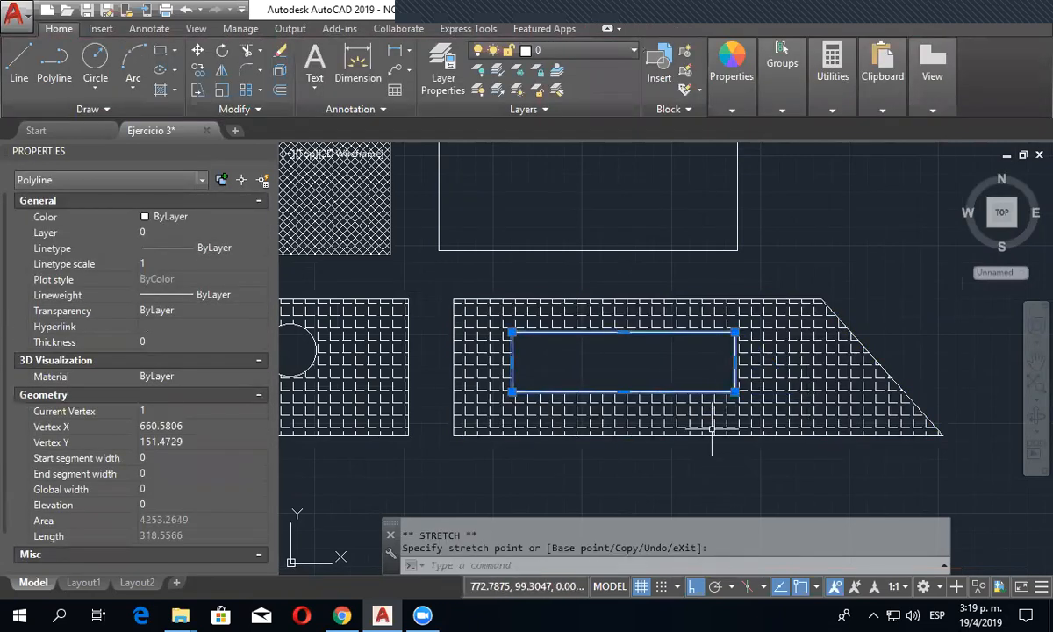
left_click(735, 392)
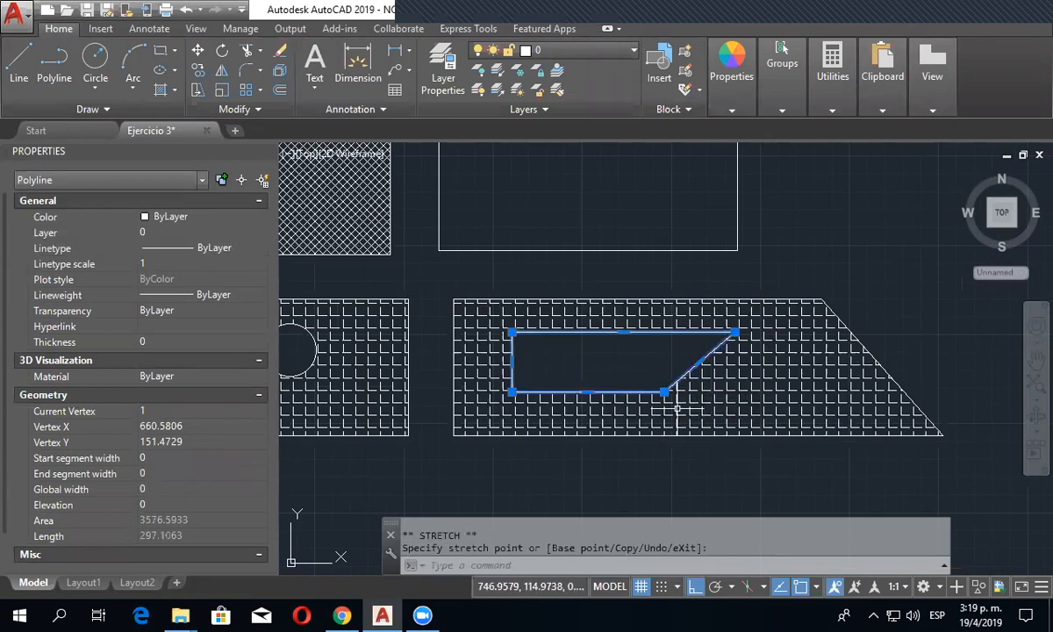
left_click(665, 392)
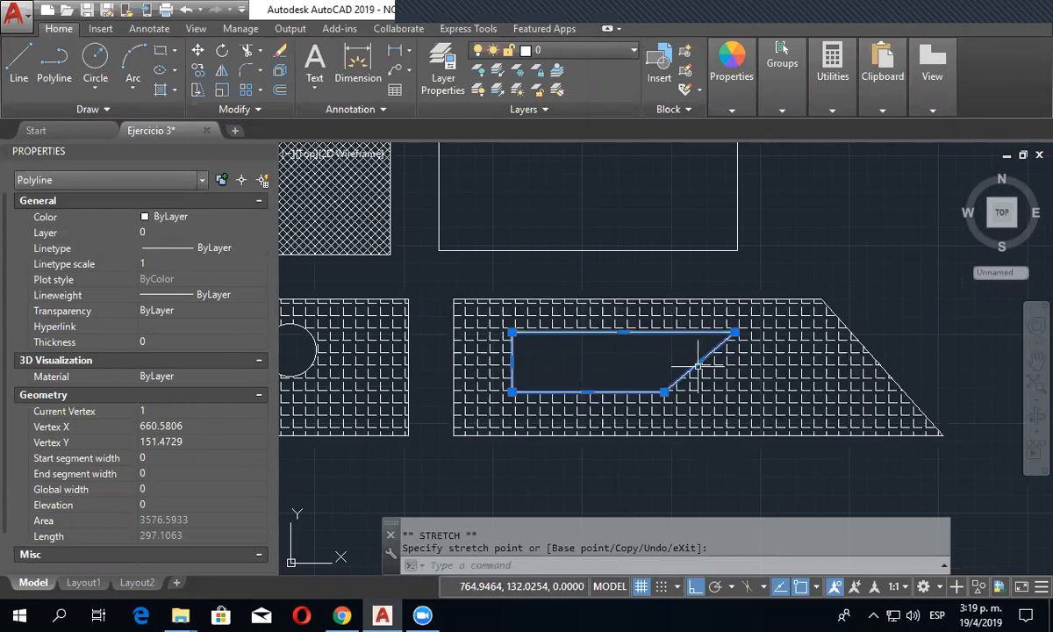
- Convert the inner polyline's slanted right edge to an arc bulging outward, and clear the selection
scroll(697, 365, "up", 5)
mouse_move(698, 346)
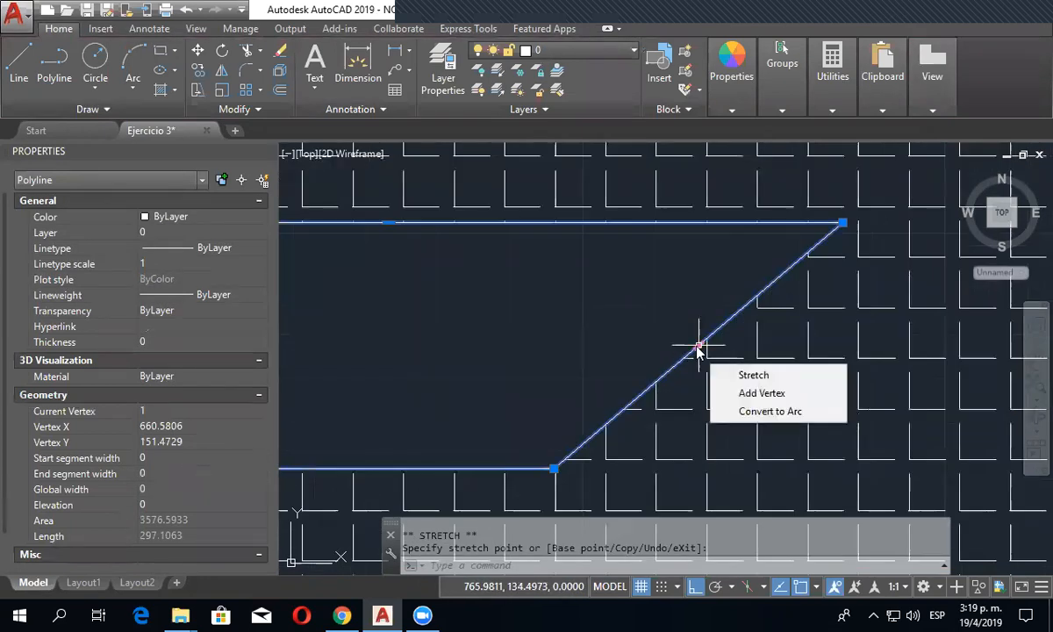
left_click(747, 413)
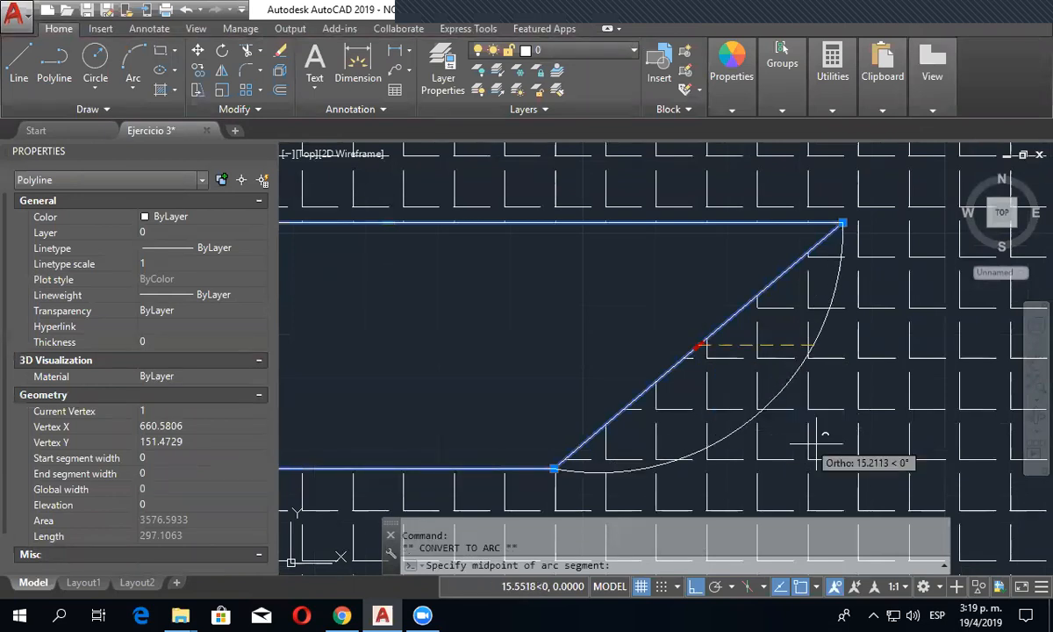
left_click(787, 446)
scroll(735, 427, "down", 4)
key("Escape")
key("Escape")
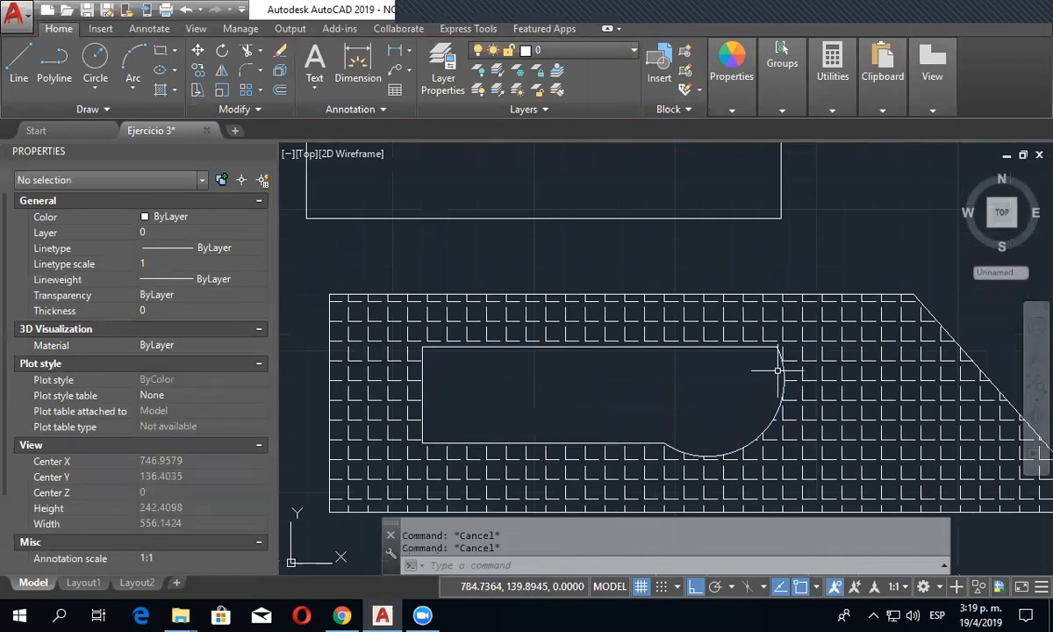
- Draw a closed square from four lines, about 120 units per side, in the empty area to the upper right of the rectangles
scroll(750, 421, "down", 2)
middle_click_drag(729, 424, 752, 384)
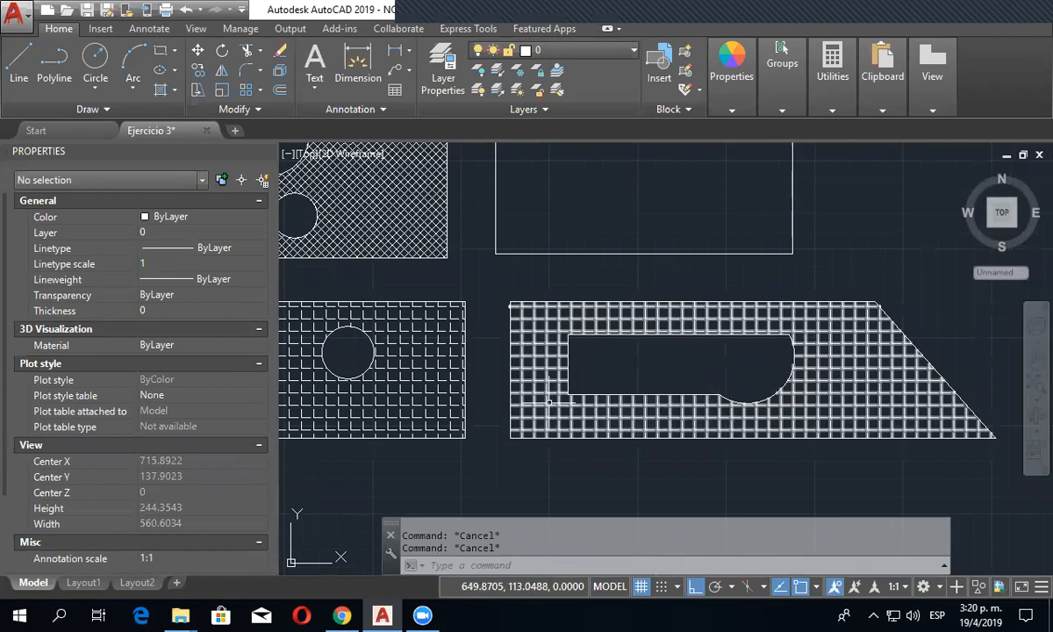
scroll(505, 283, "up", 5)
scroll(562, 392, "down", 7)
middle_click_drag(638, 395, 434, 406)
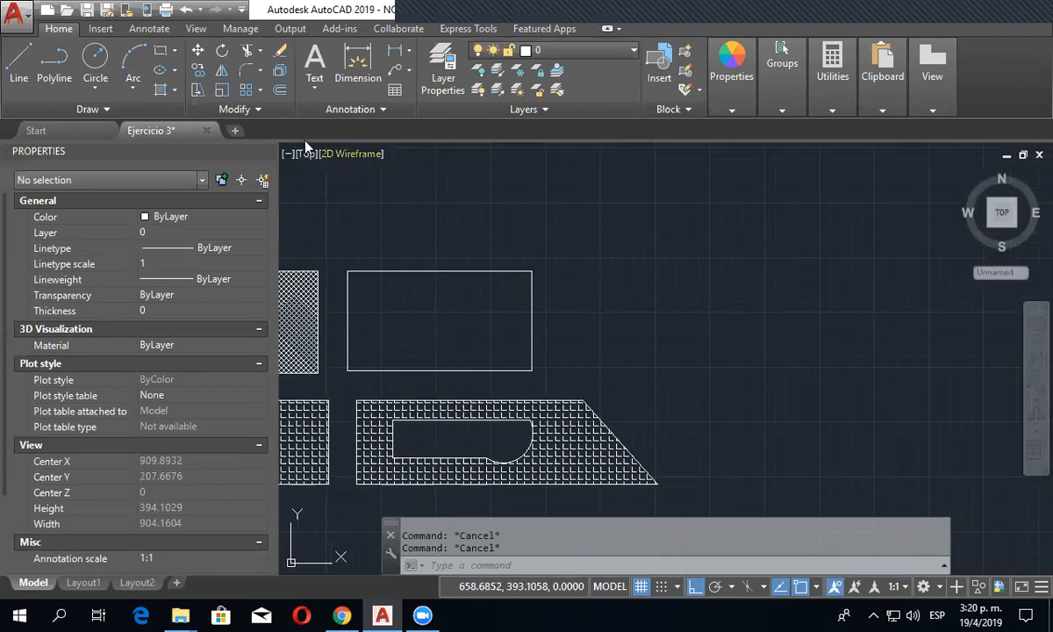
left_click(664, 200)
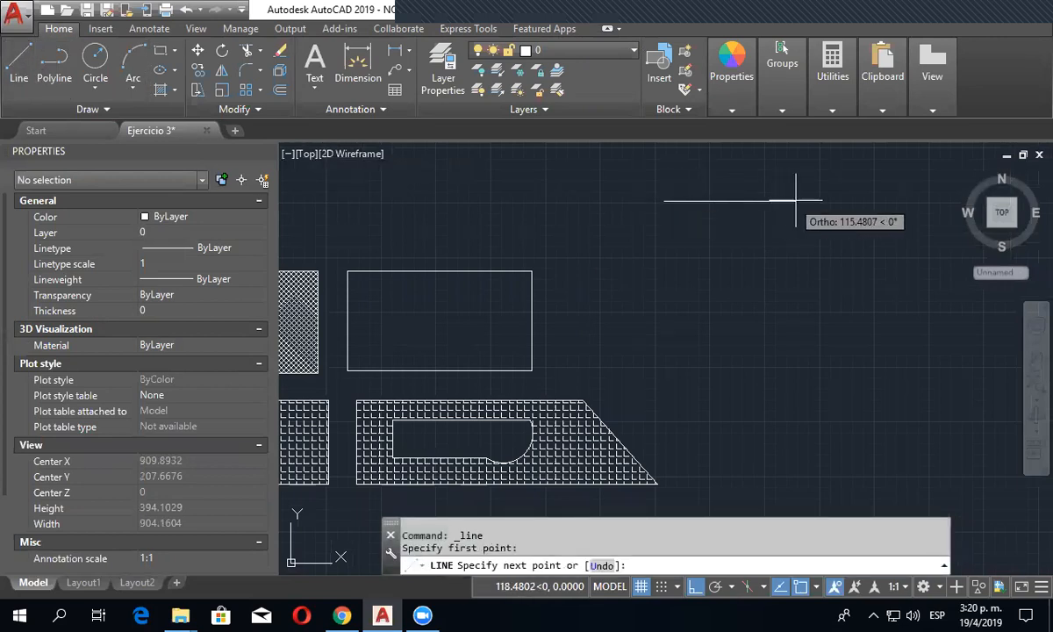
left_click(798, 201)
left_click(797, 331)
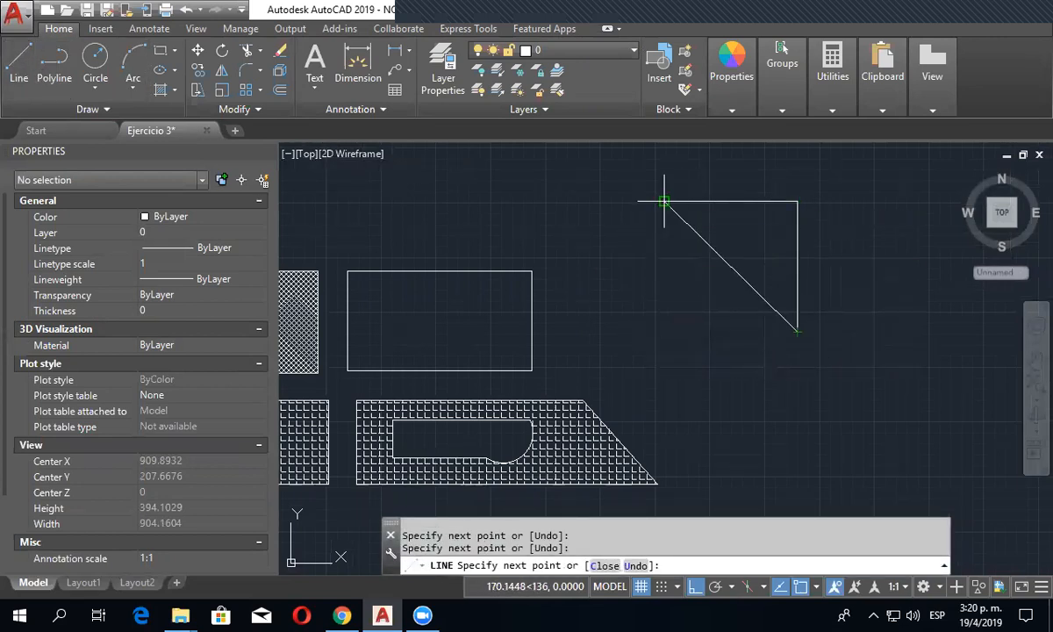
left_click(664, 331)
left_click(665, 201)
key("Escape")
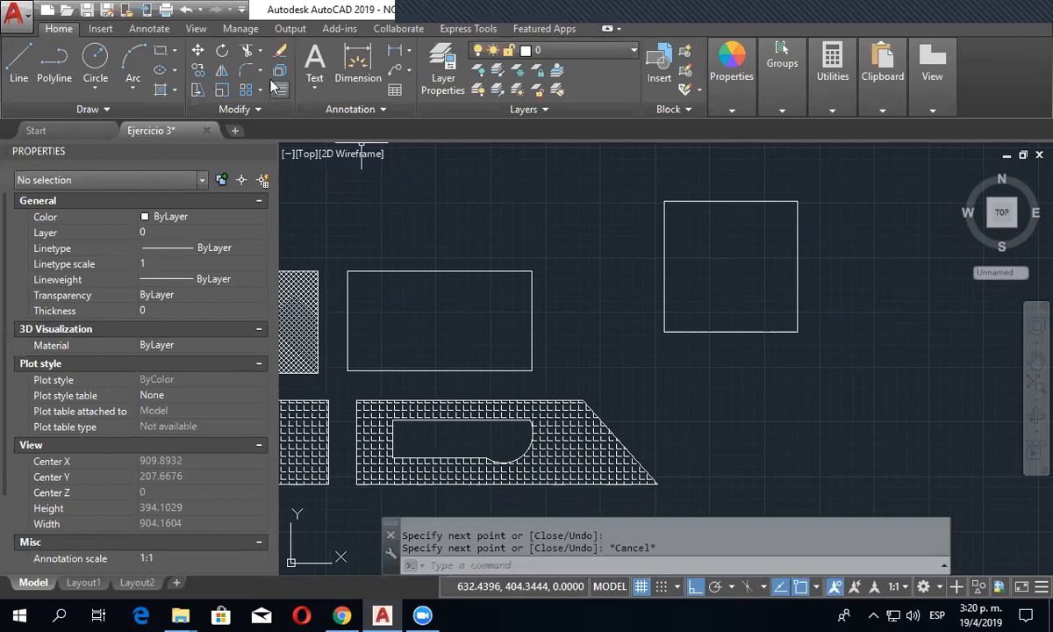
- Hatch the new square with the ANSI37 pattern by picking a point inside it
left_click(160, 91)
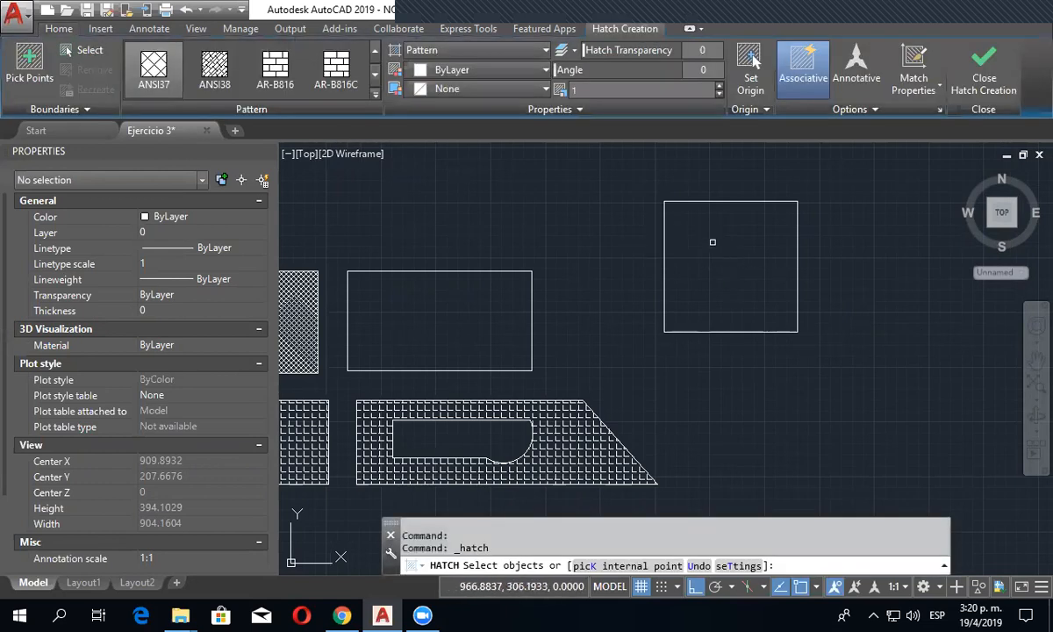
left_click(89, 52)
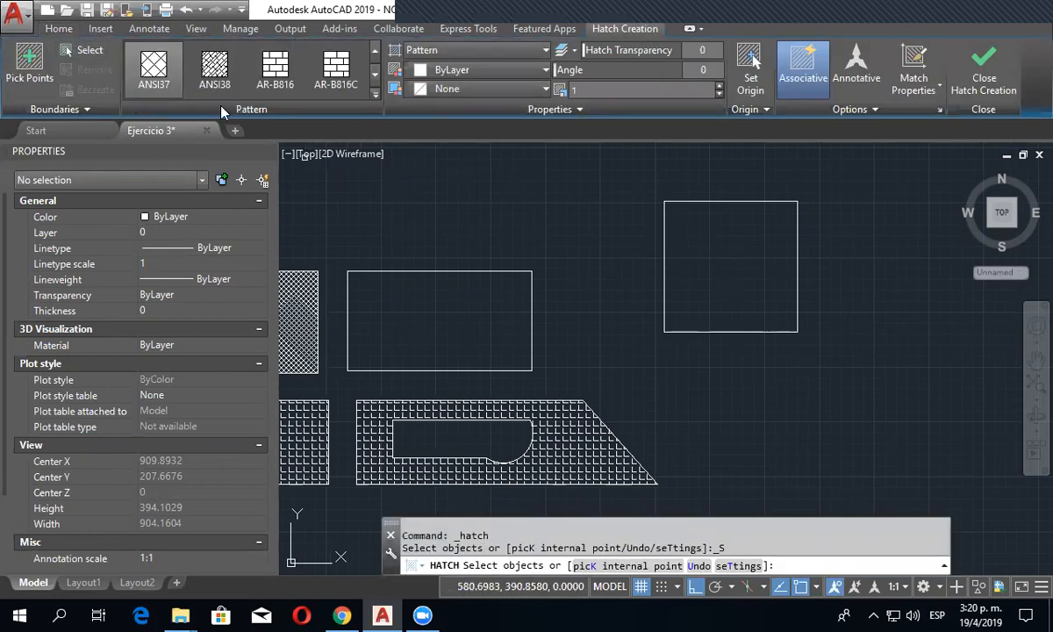
left_click(102, 55)
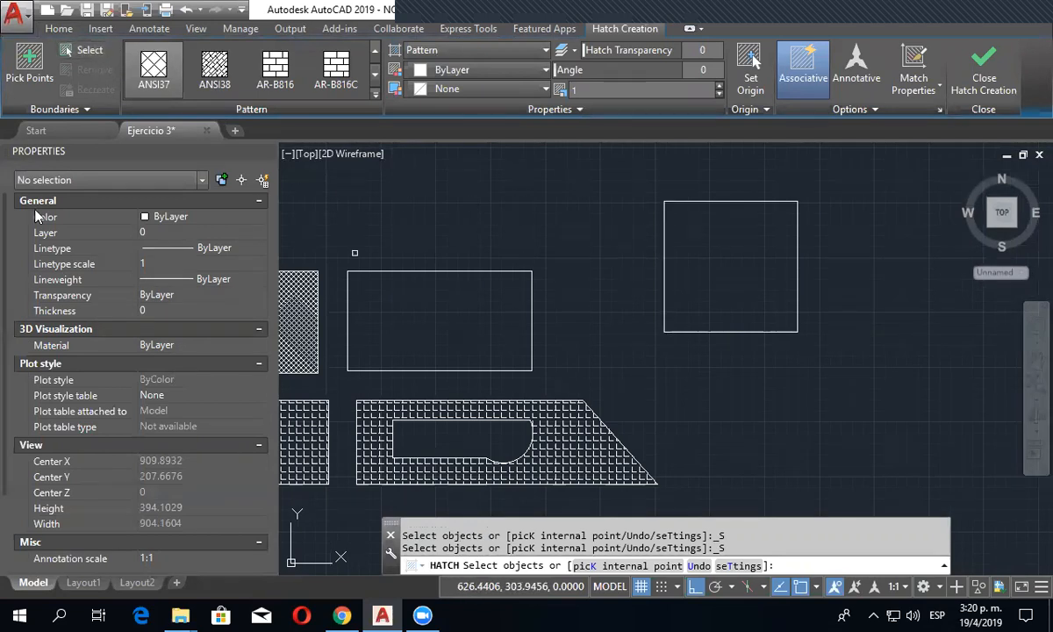
left_click(29, 62)
left_click(702, 250)
right_click(727, 255)
left_click(742, 261)
scroll(696, 275, "up", 2)
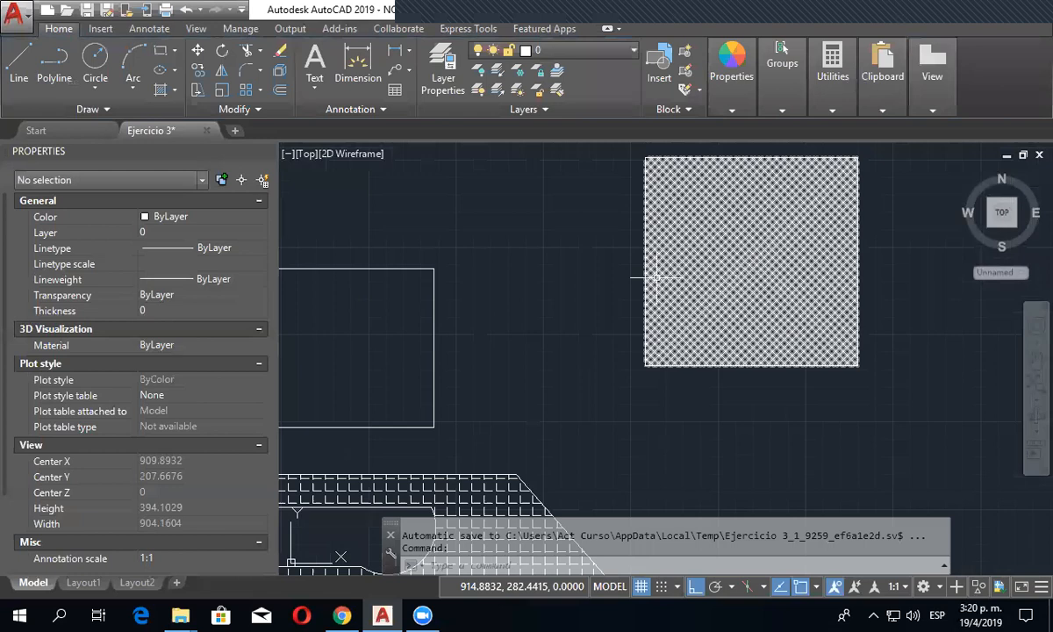
- Move the hatched square's left edge line about 59 units to the left, away from the hatch
left_click(644, 257)
left_click(645, 261)
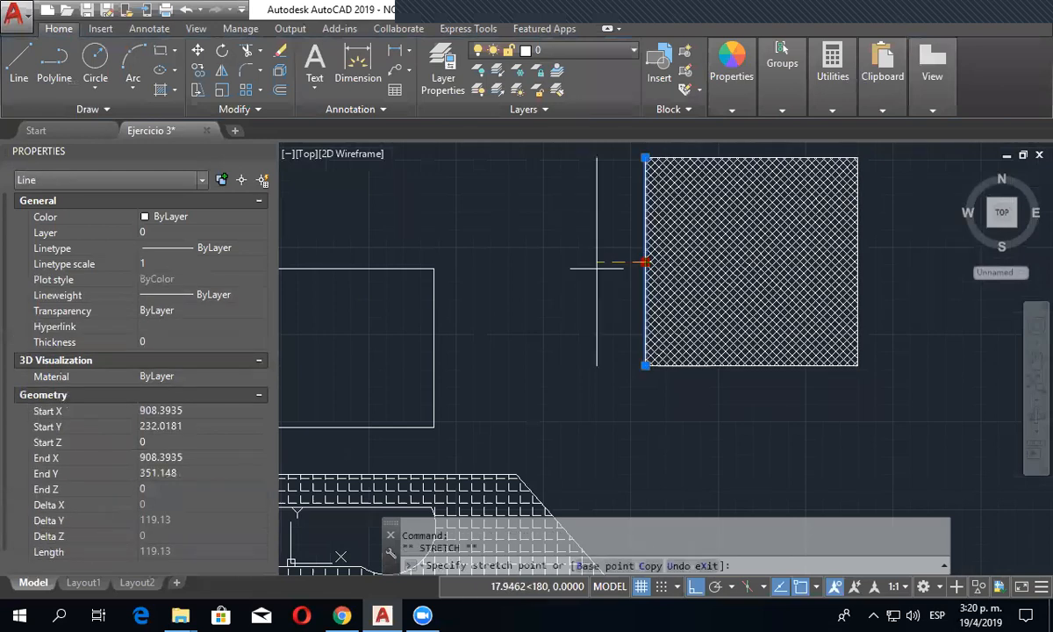
left_click(542, 261)
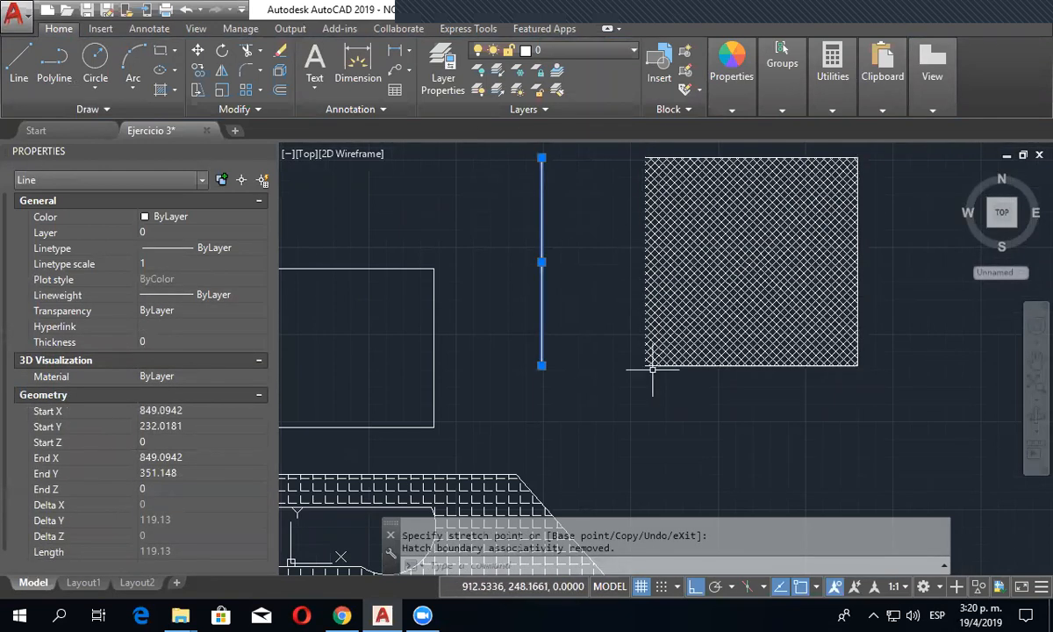
- Stretch the left edge of the square's hatch roughly halfway toward the detached line, and clear the selection
left_click(685, 296)
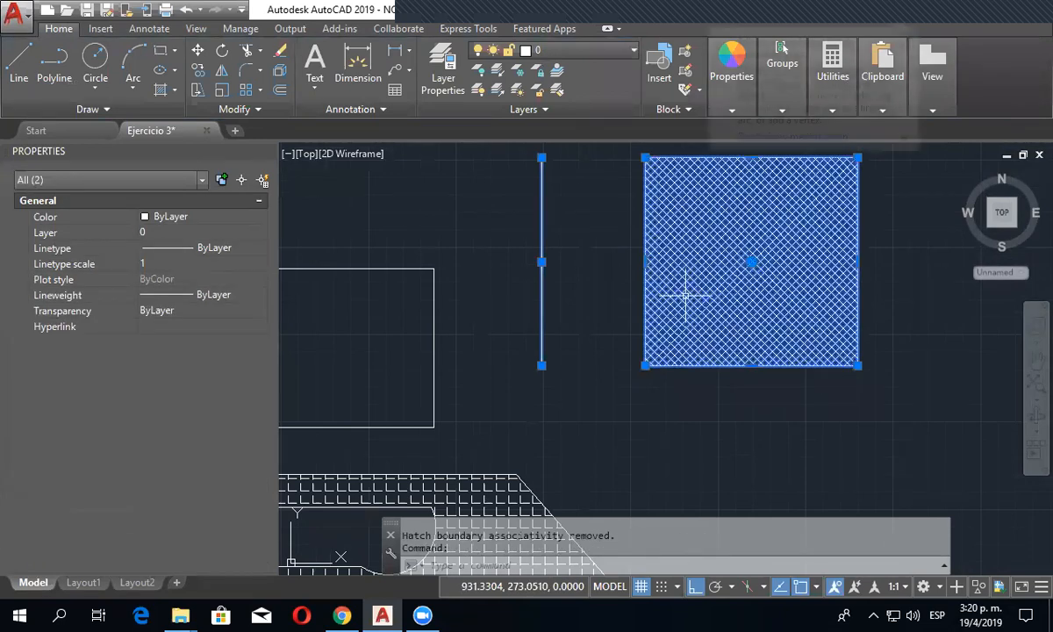
left_click(644, 262)
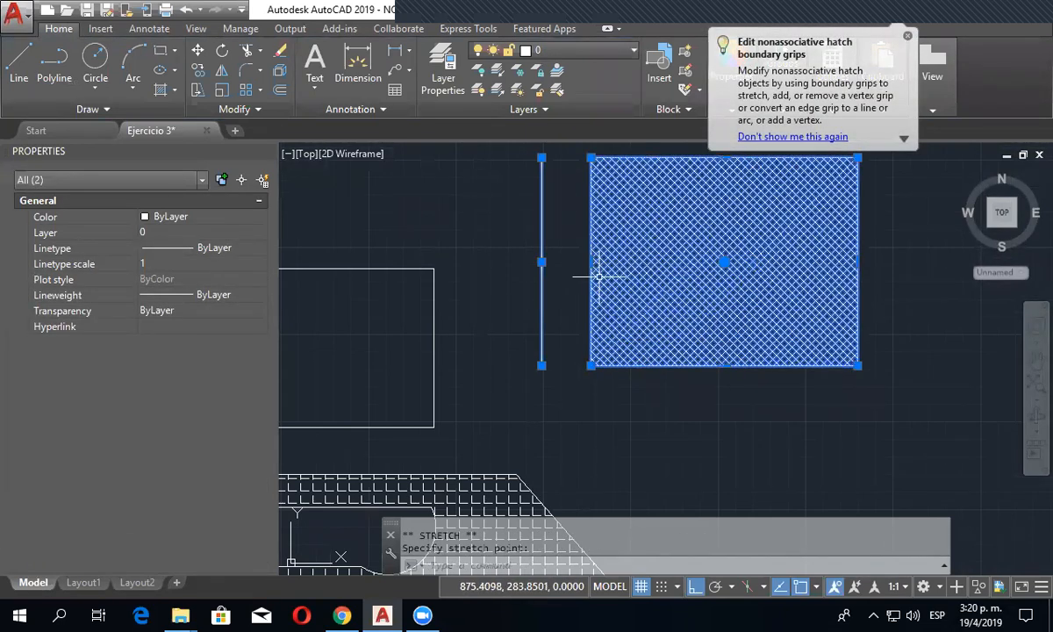
key("Escape")
scroll(689, 304, "down", 4)
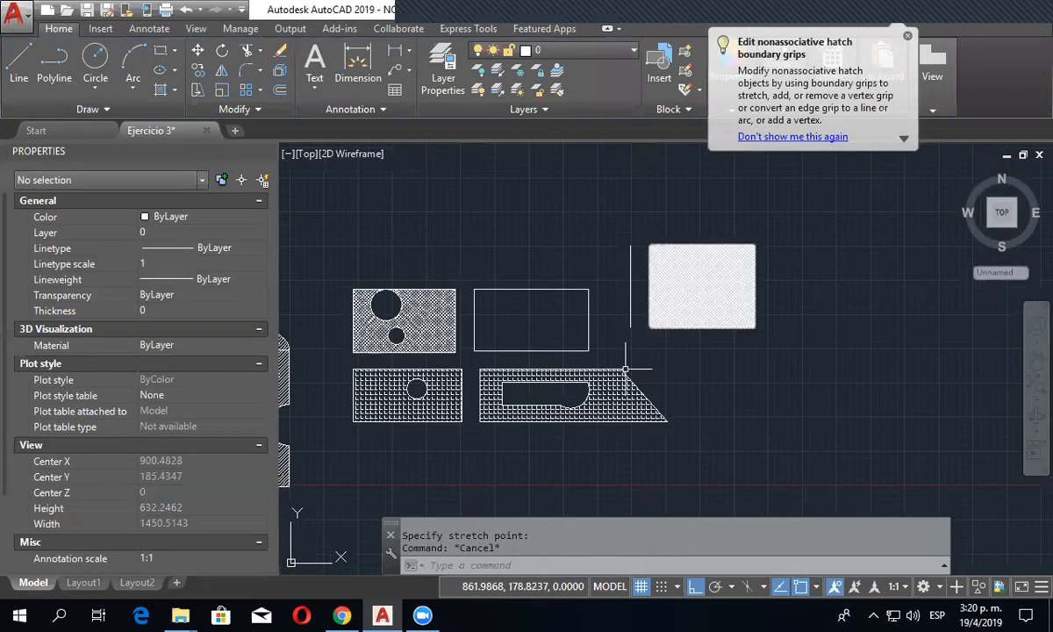
- Convert the top edge of the hatched trapezoid's outline to an arc bulging upward to the bottom of the empty rectangle
scroll(387, 392, "up", 4)
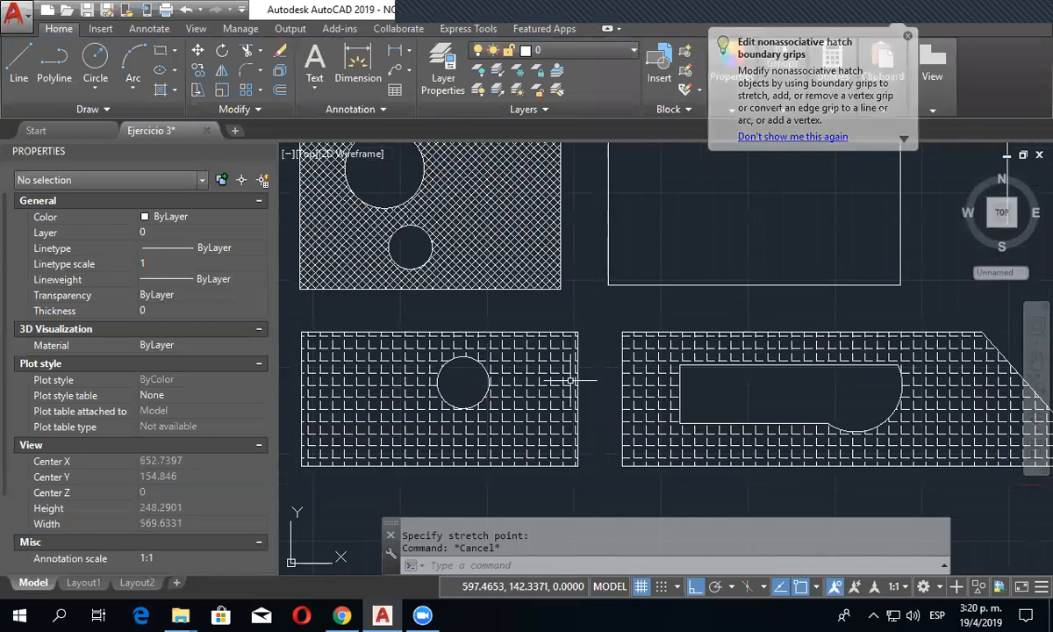
left_click(755, 334)
key("Escape")
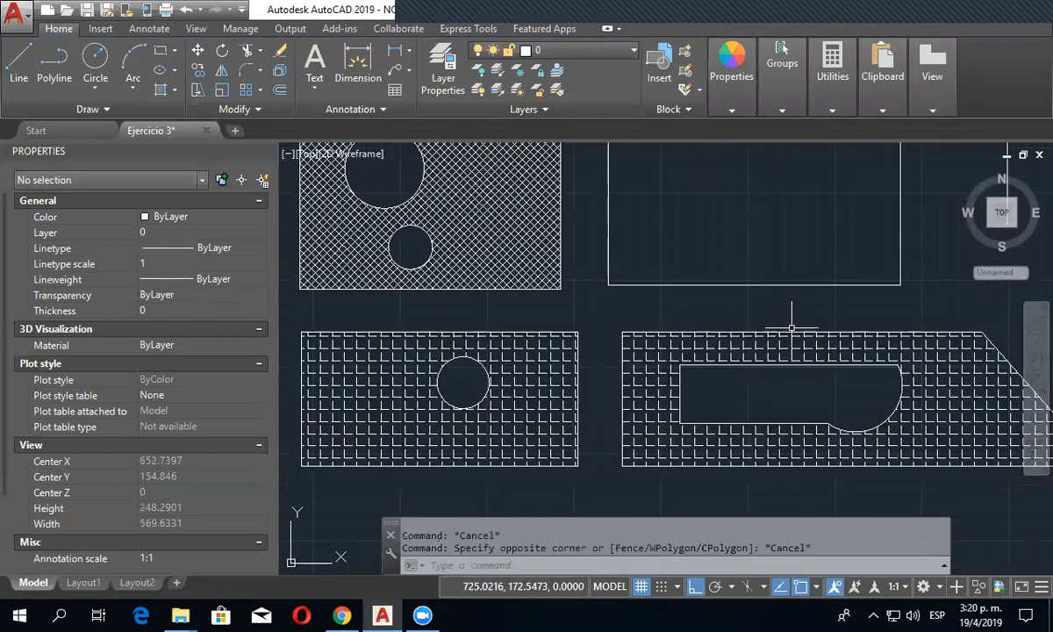
left_click(793, 332)
mouse_move(802, 332)
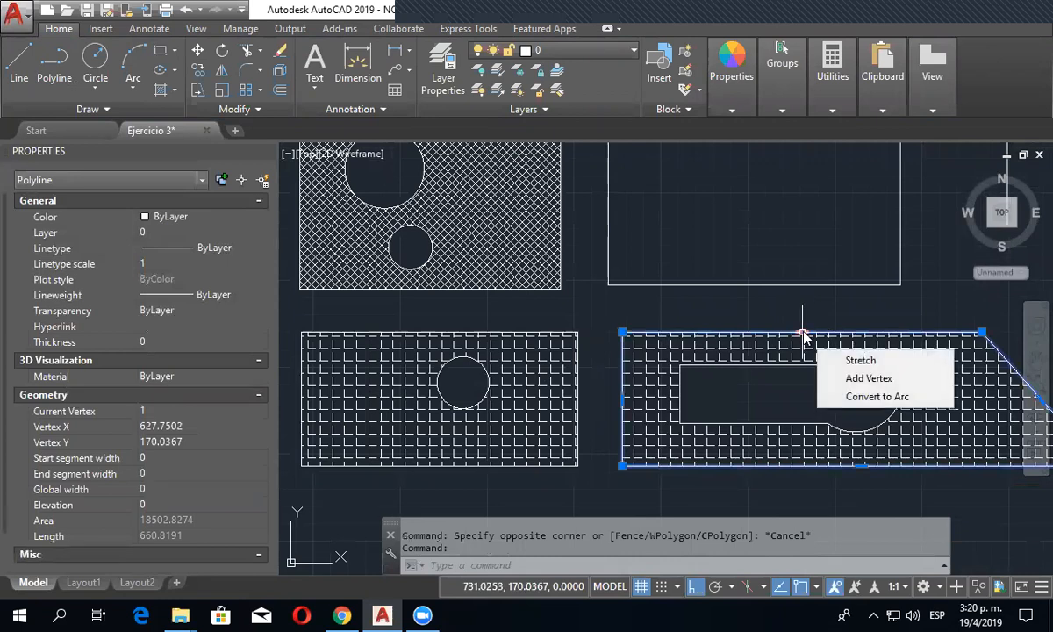
left_click(869, 395)
left_click(800, 288)
key("Escape")
key("Escape")
scroll(799, 386, "down", 2)
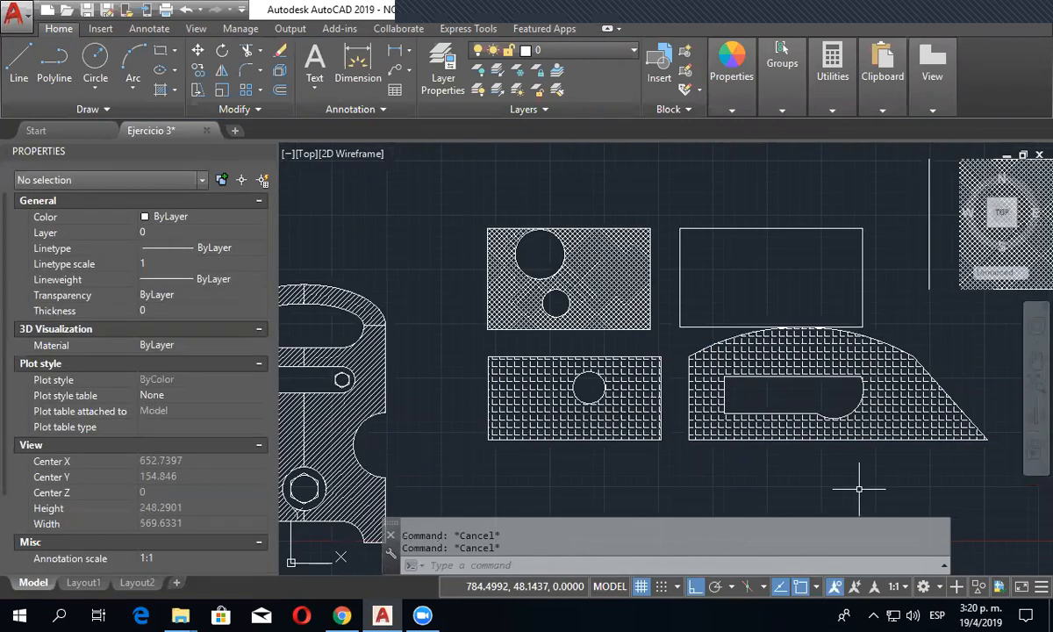
- Set the transparency of the ANGLE hatch in the arched shape to 81, and clear the selection
scroll(646, 378, "down", 3)
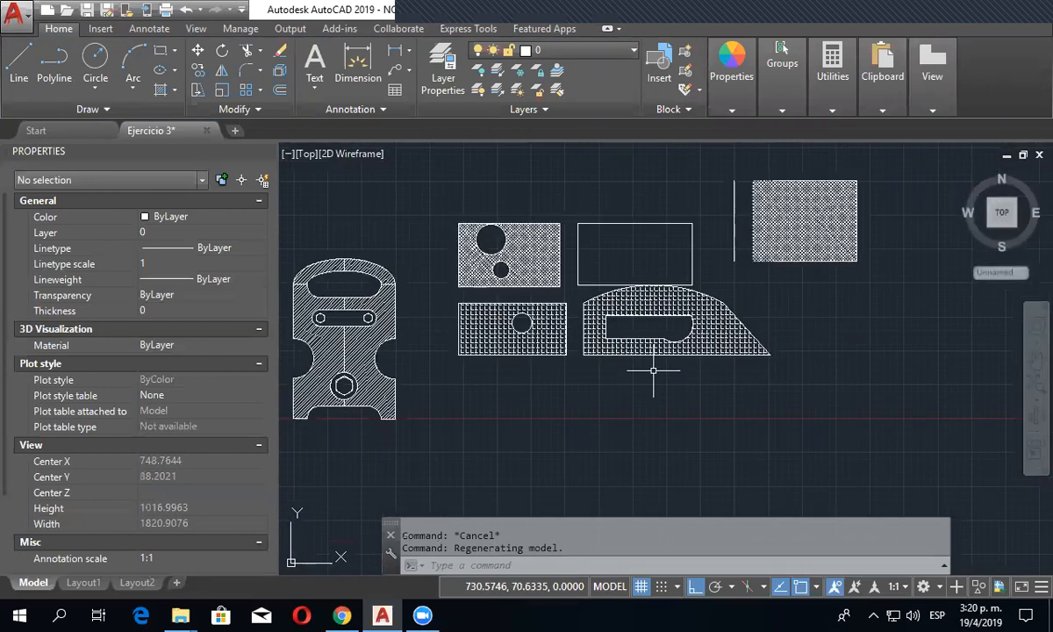
scroll(653, 370, "up", 4)
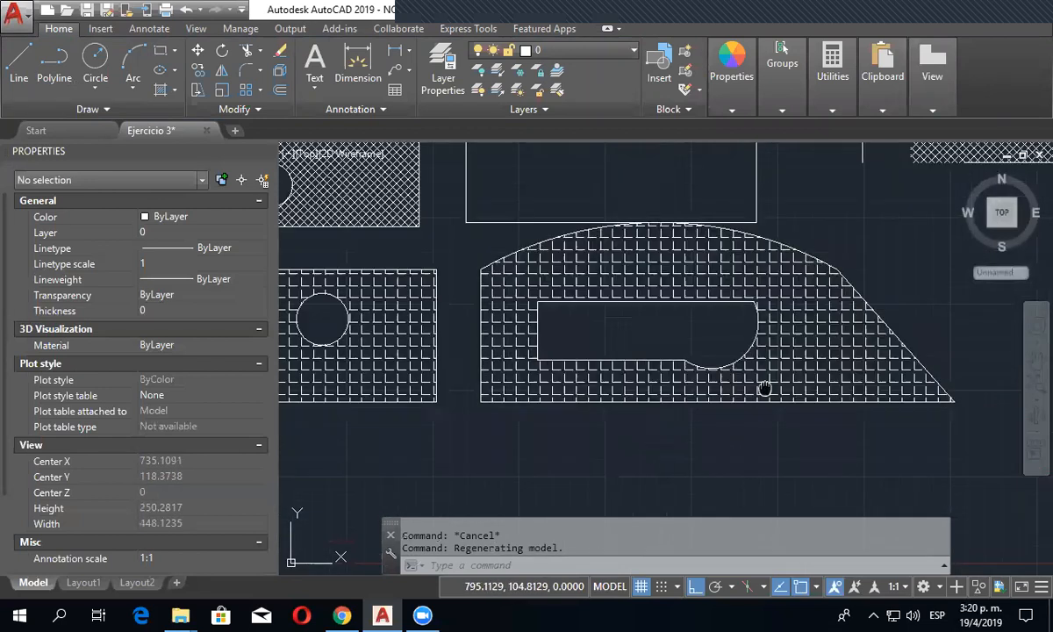
scroll(765, 389, "down", 4)
left_click(699, 409)
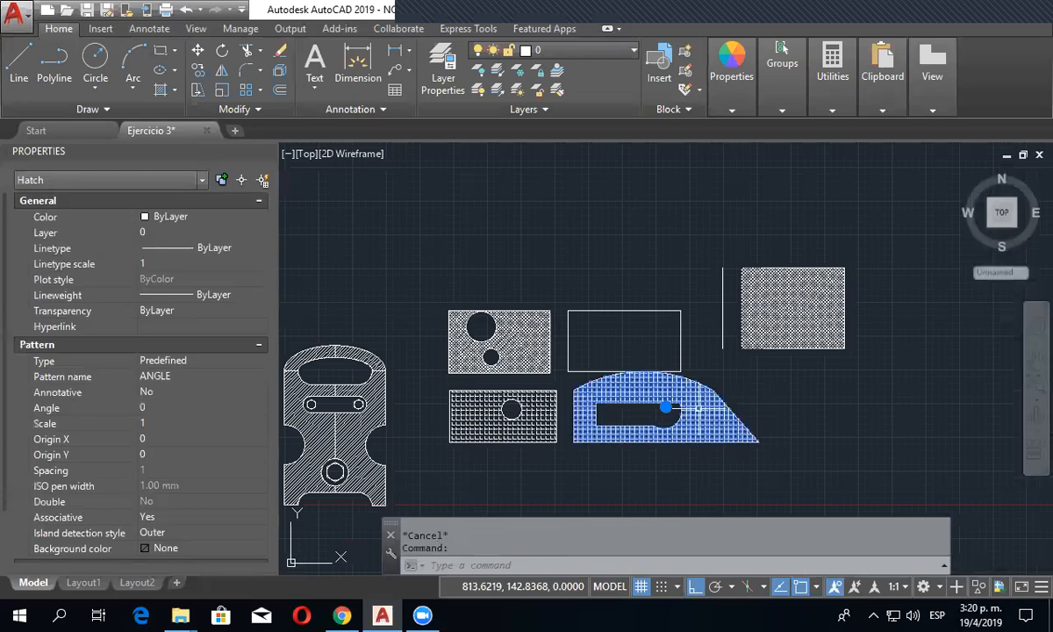
key("Escape")
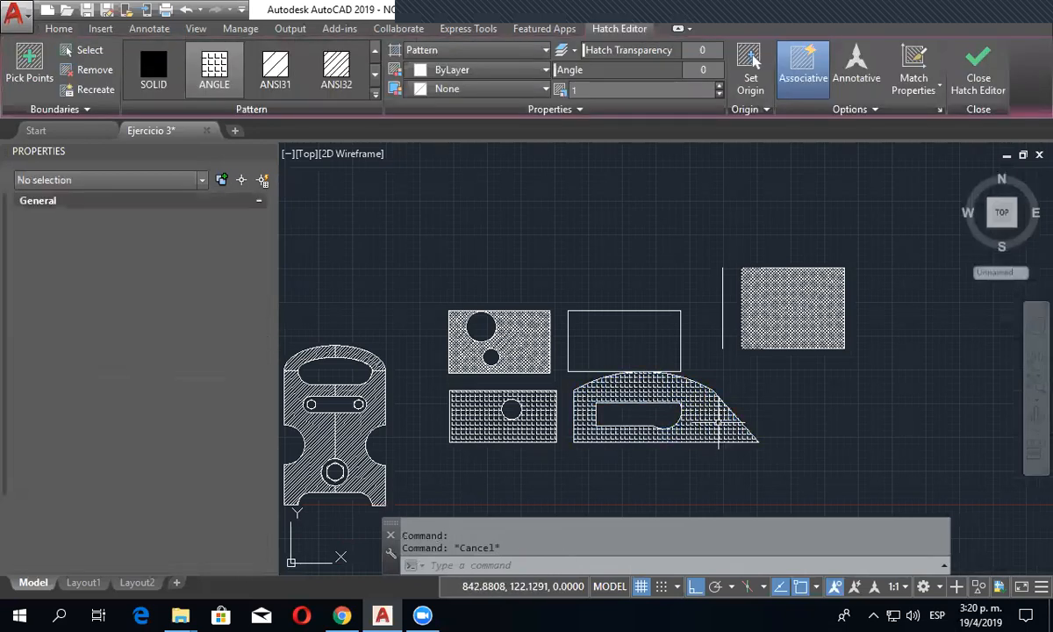
left_click(671, 400)
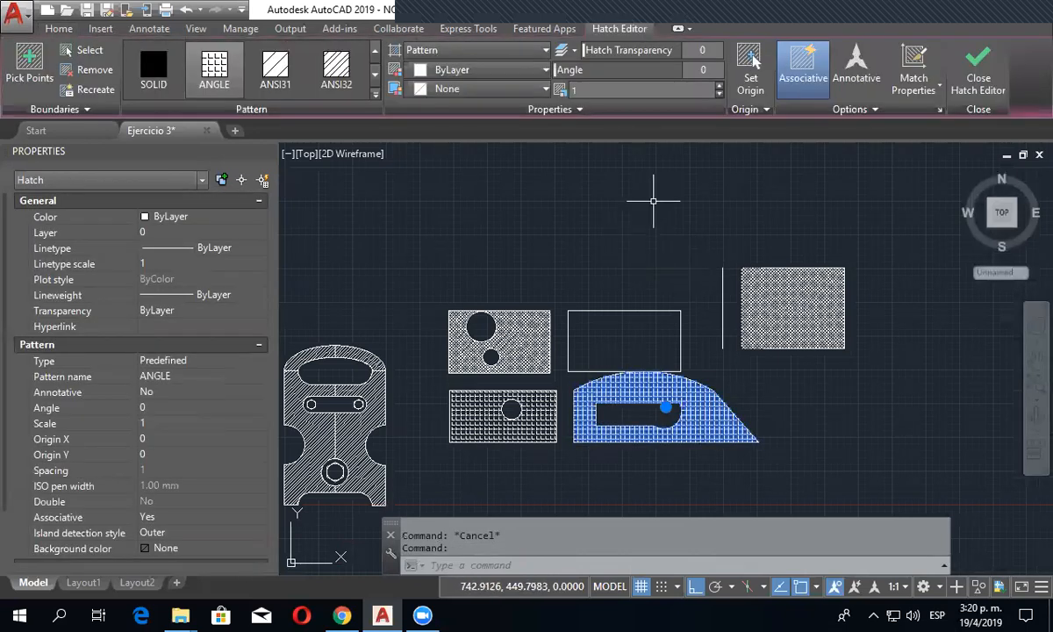
left_click_drag(583, 50, 716, 47)
key("Escape")
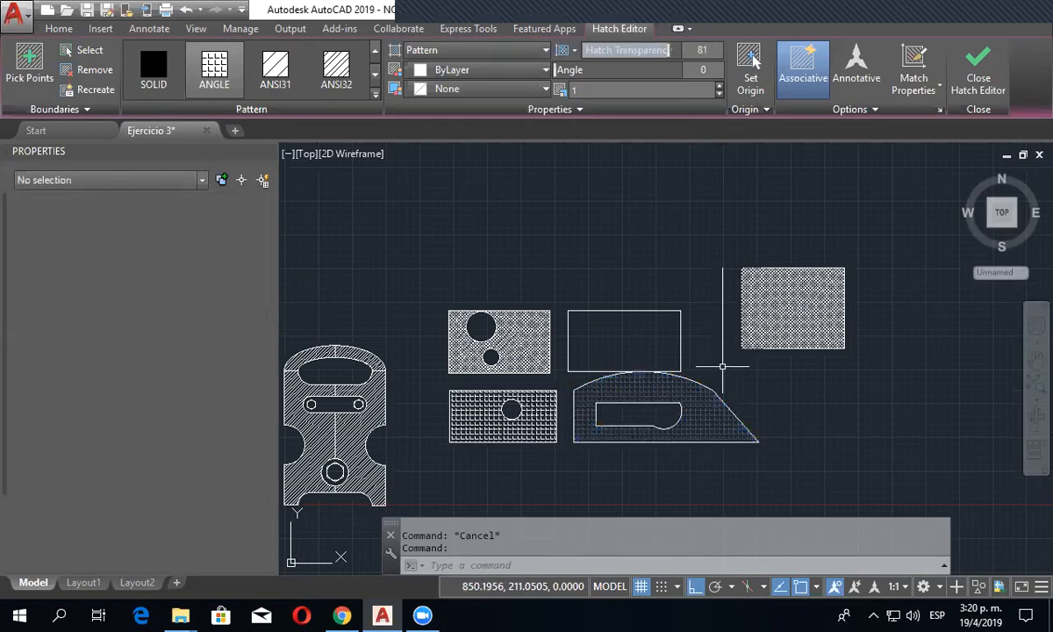
- Set the arched shape's hatch to an angle of 135 and a scale of 0.48
scroll(728, 423, "up", 6)
scroll(677, 437, "down", 2)
scroll(722, 333, "down", 3)
scroll(571, 340, "up", 3)
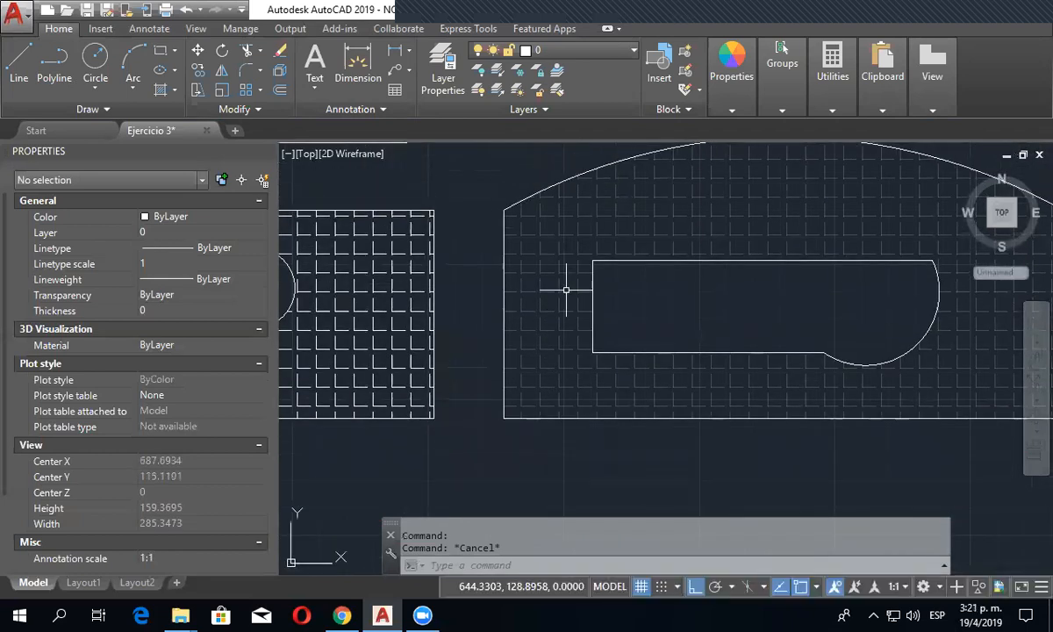
left_click(572, 258)
left_click(557, 228)
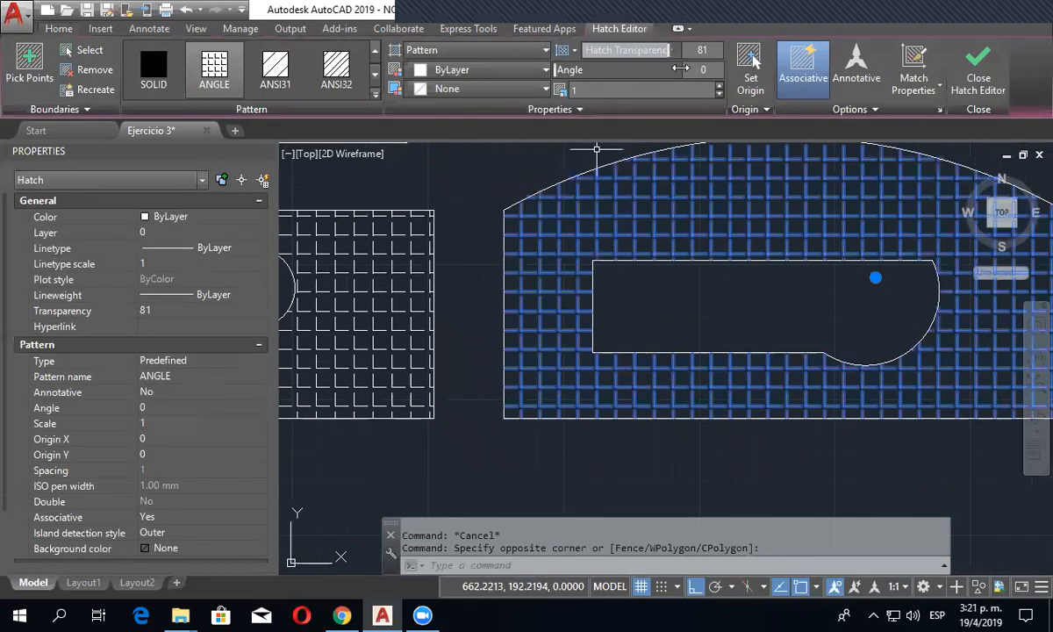
left_click_drag(558, 70, 630, 70)
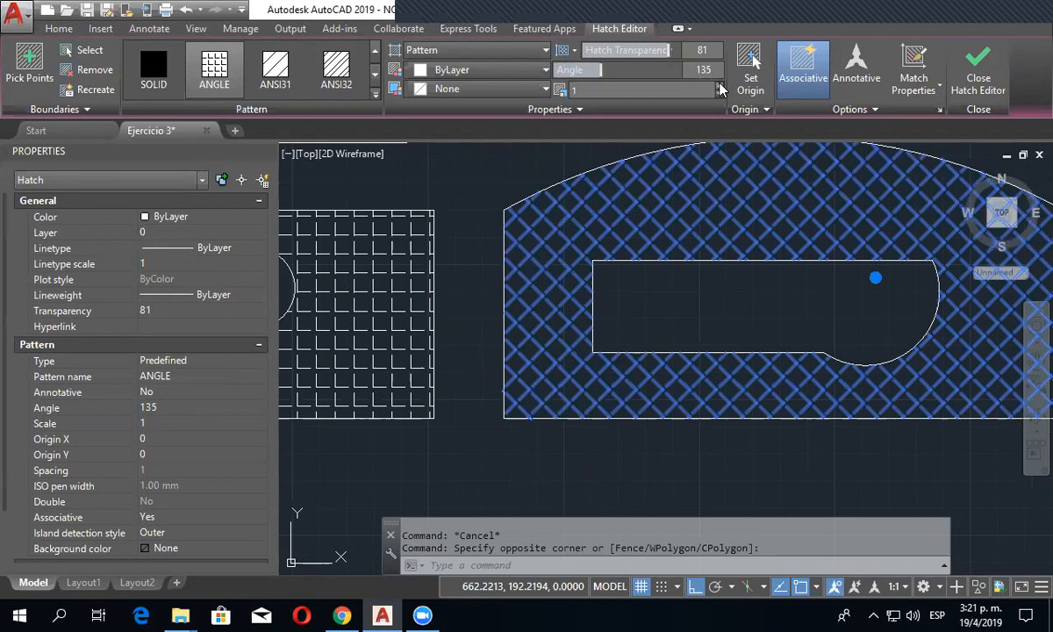
left_click_drag(720, 89, 718, 95)
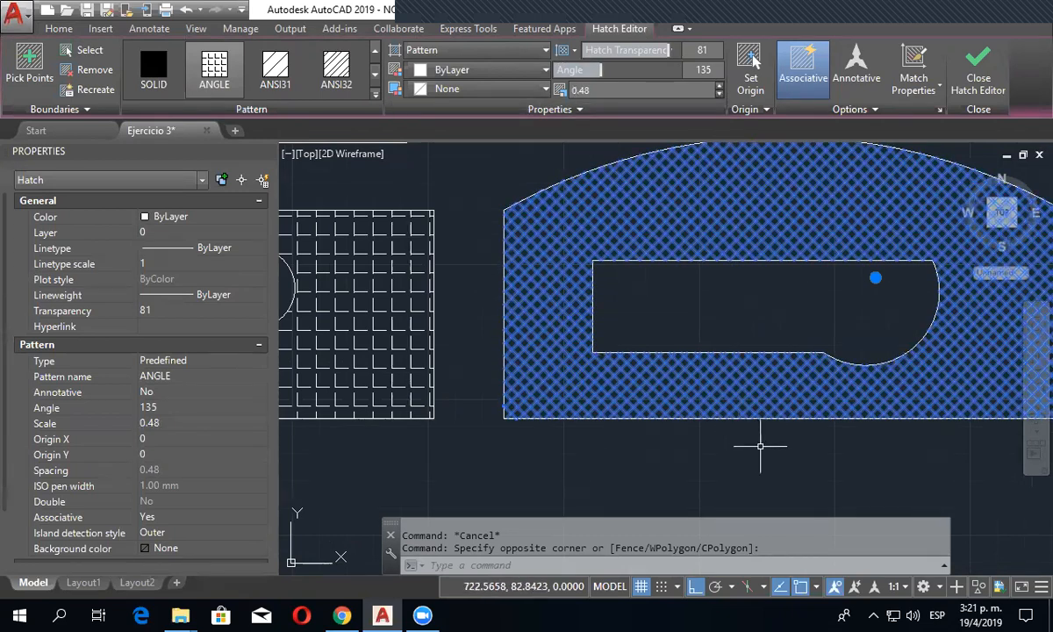
- Review the island detection choices for the arched shape's hatch, leaving the setting as it is, and clear the selection
scroll(760, 445, "down", 2)
middle_click_drag(757, 441, 740, 438)
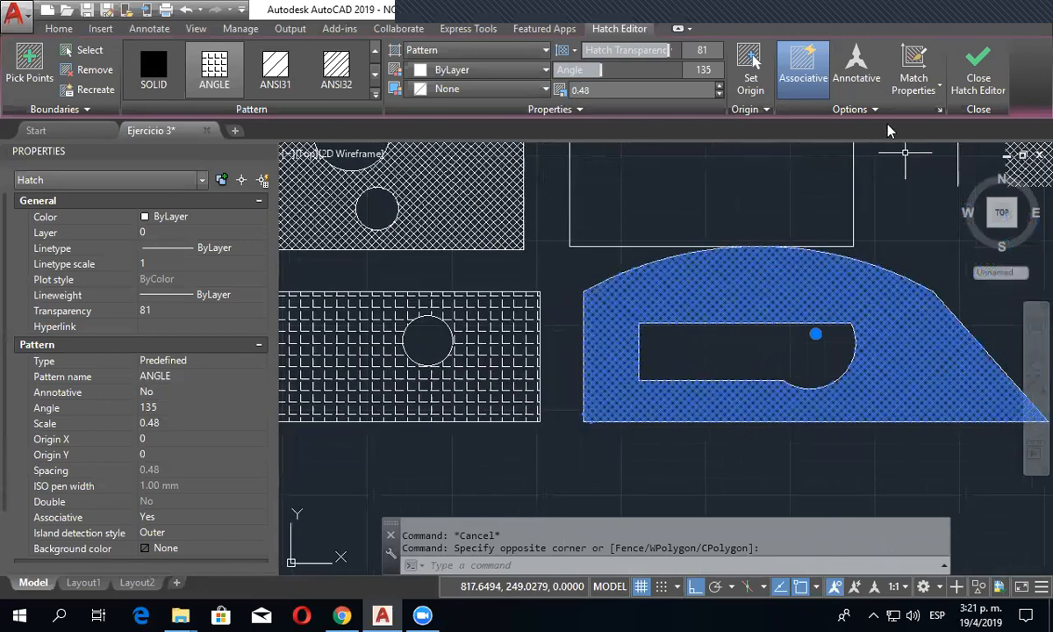
left_click(888, 112)
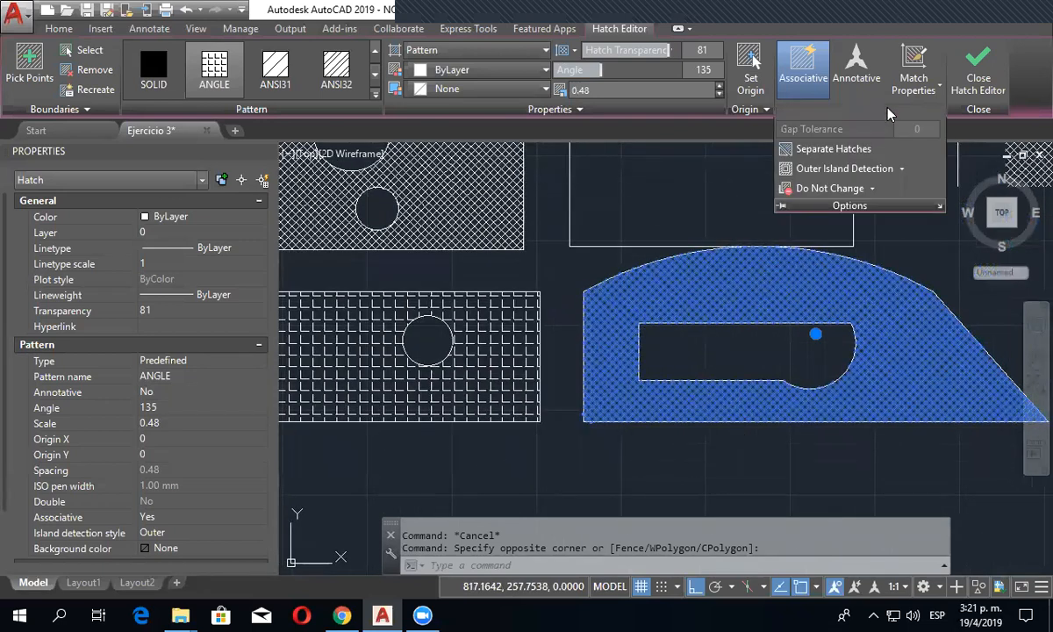
left_click(900, 170)
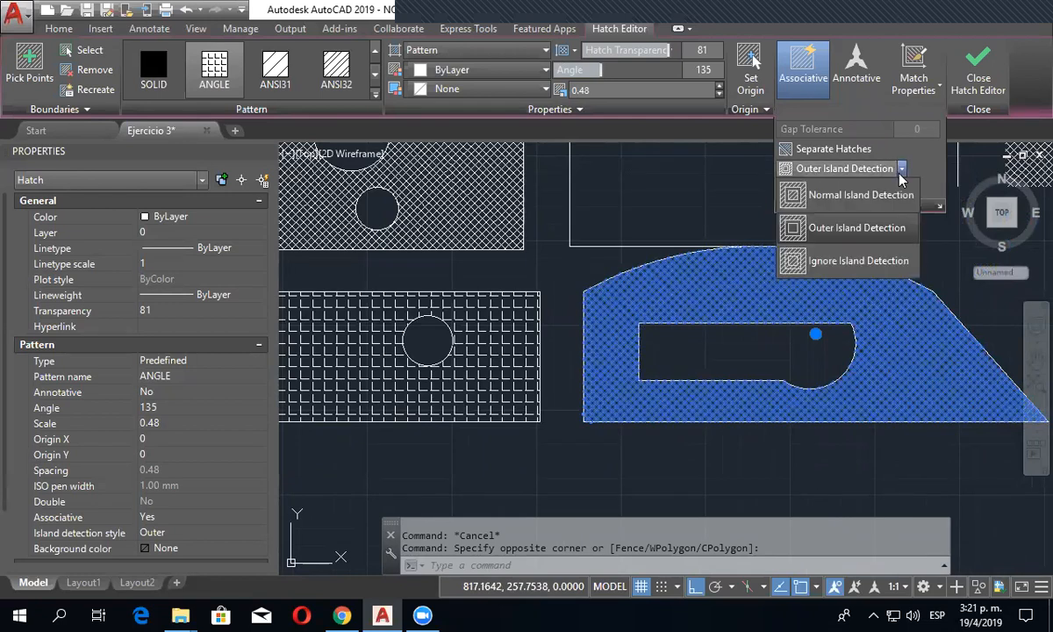
key("Escape")
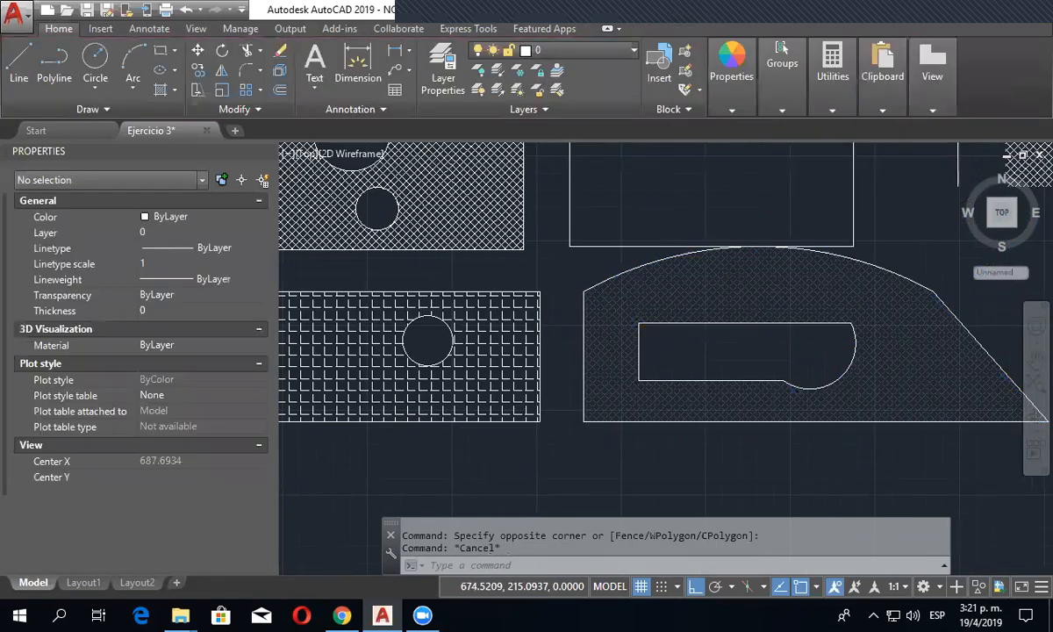
scroll(665, 276, "down", 2)
key("Escape")
scroll(650, 347, "down", 2)
middle_click_drag(544, 399, 558, 423)
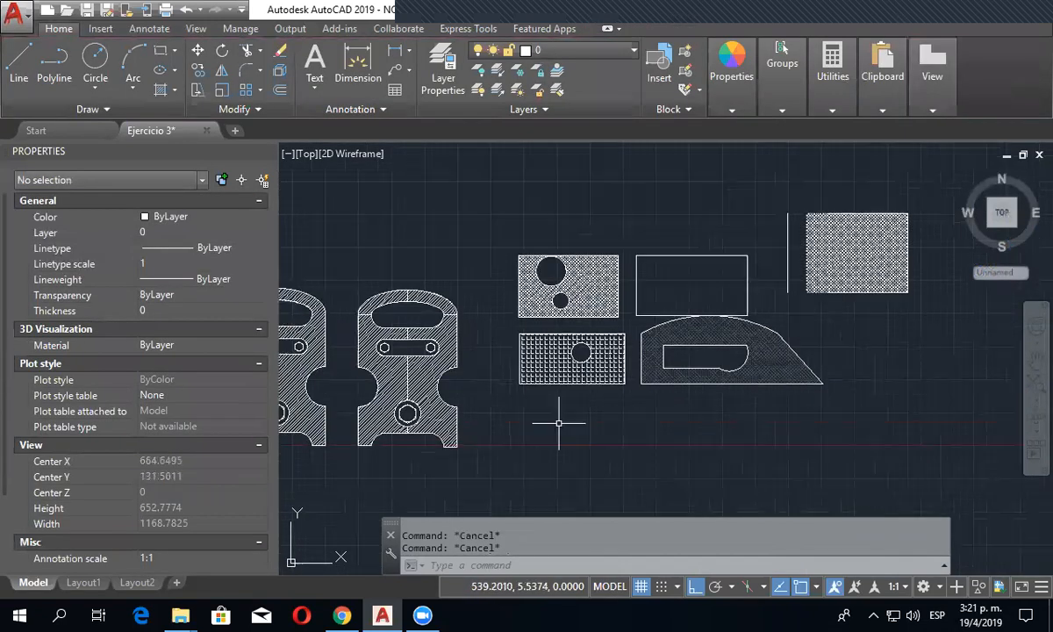
- Fill the empty rectangle above the arched shape with the GR_LINEAR gradient from blue to yellow
left_click(175, 90)
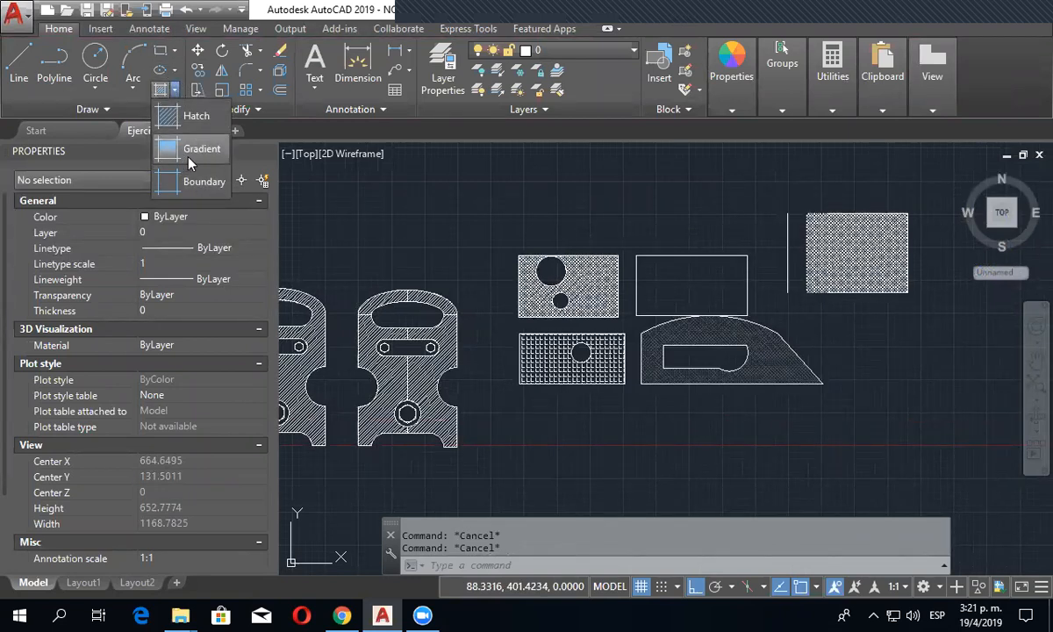
scroll(684, 289, "up", 4)
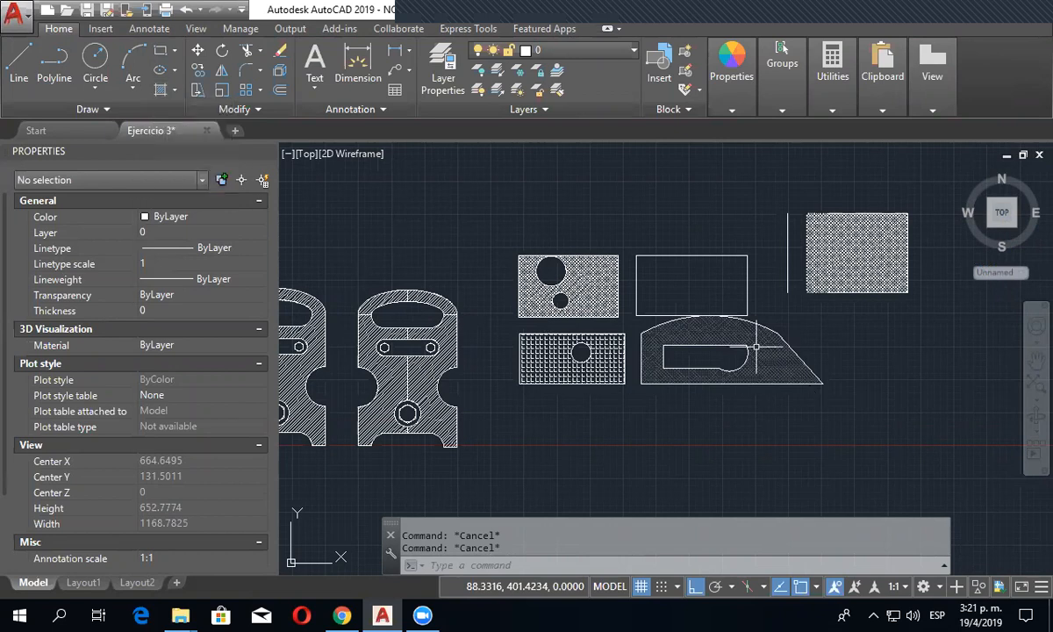
left_click(175, 91)
left_click(188, 148)
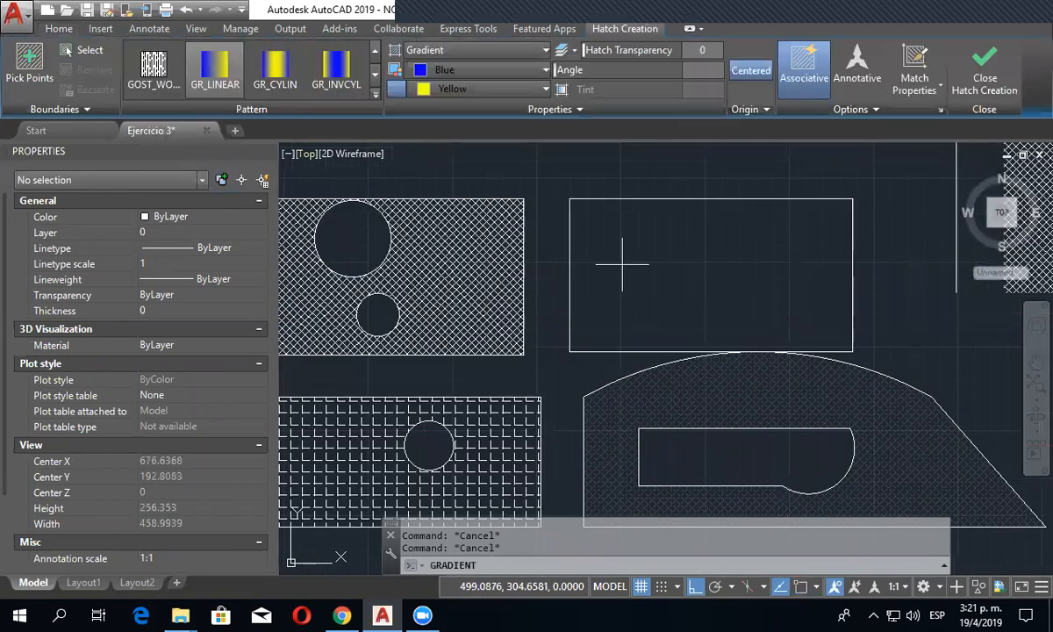
left_click(736, 273)
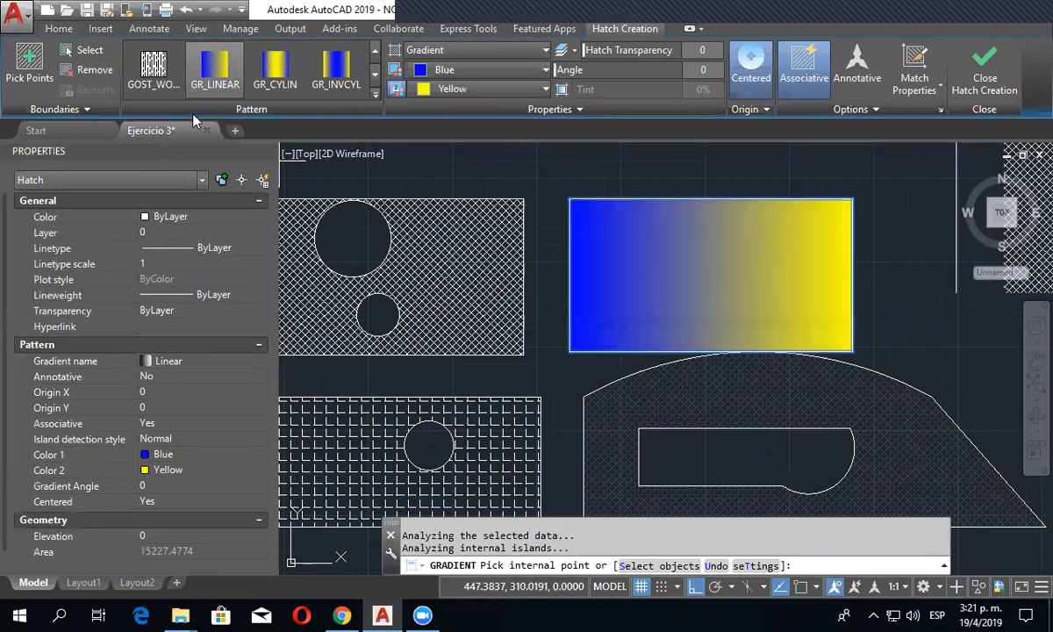
- Try the rectangle's gradient at an angle of 81 with centering off, and return the angle to 0
left_click(154, 66)
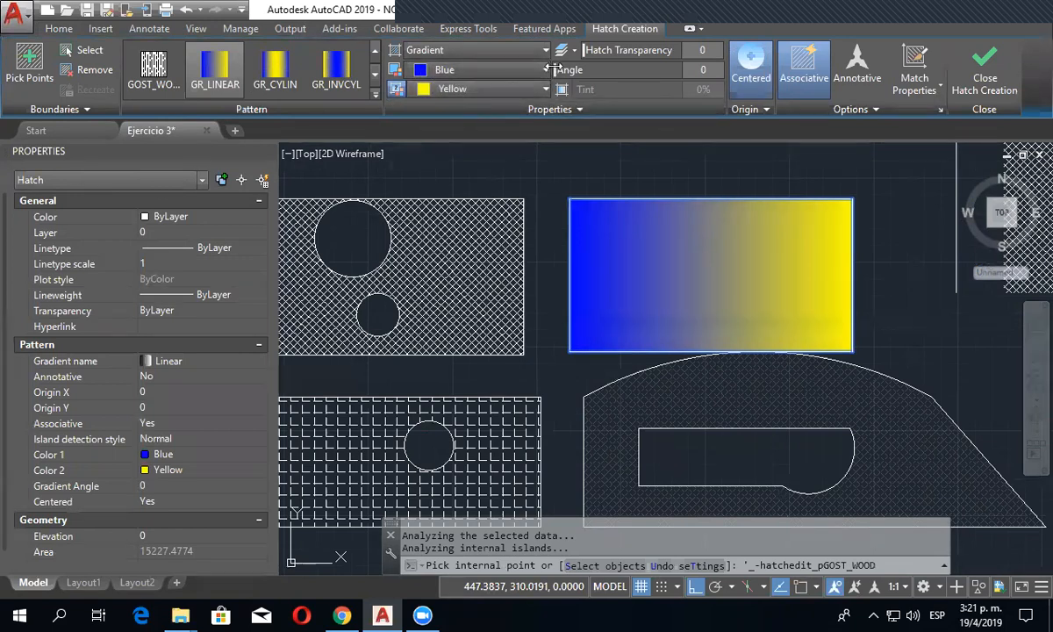
left_click_drag(618, 68, 594, 65)
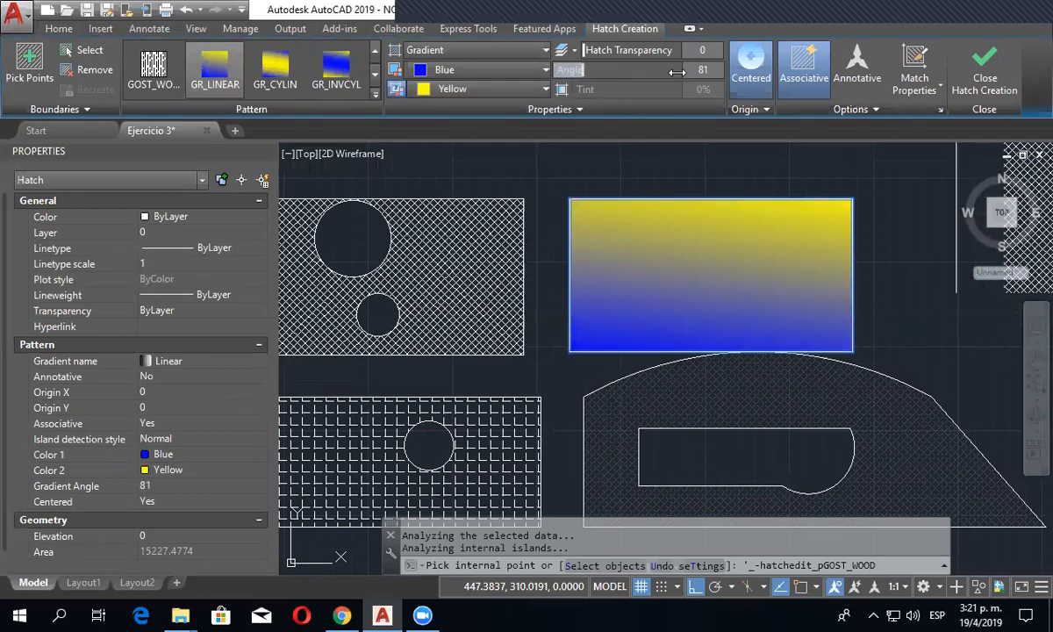
left_click(753, 59)
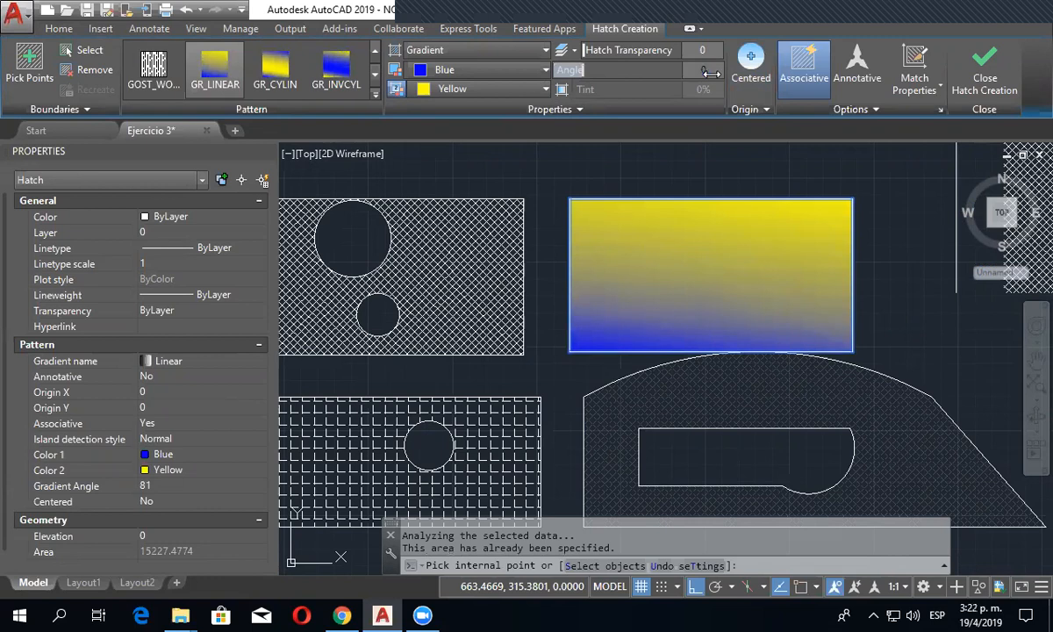
key("Return")
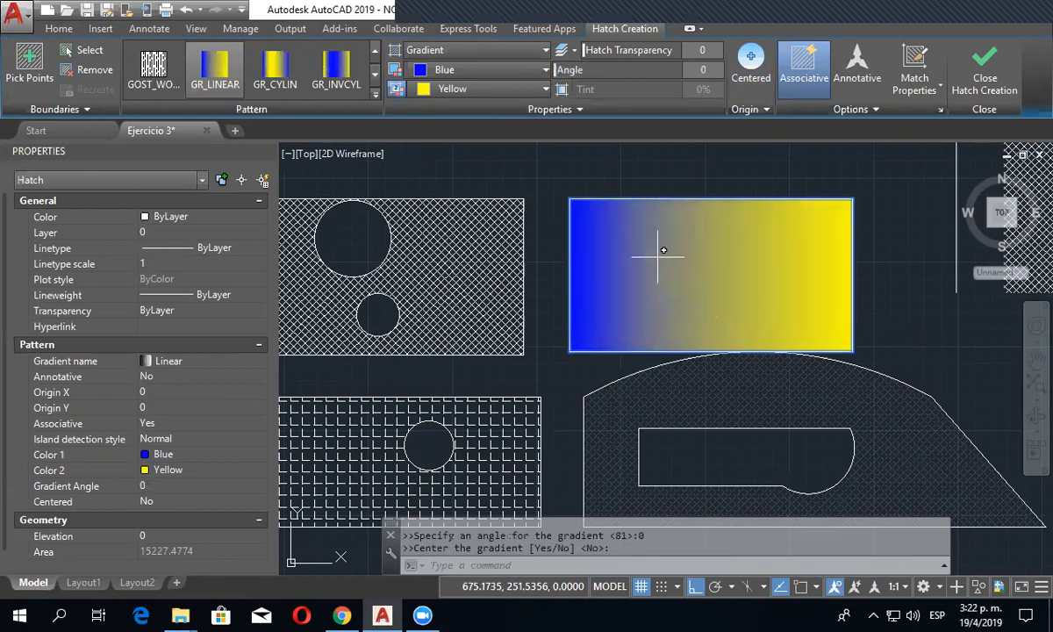
- Change the rectangle's gradient to the inverted spherical type GR_INVSPH and center it
left_click(374, 94)
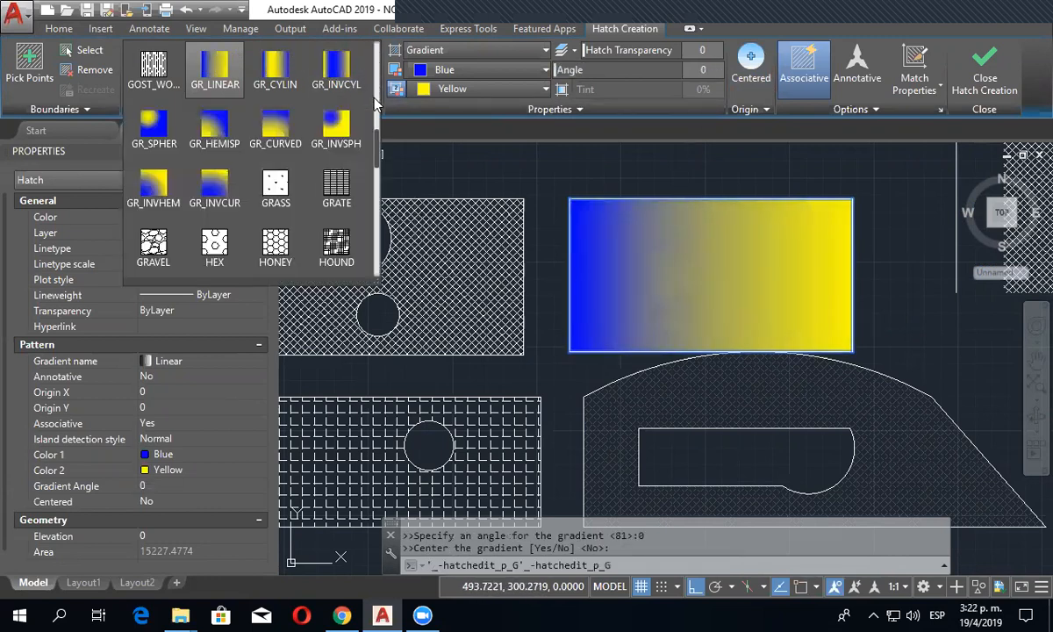
left_click(336, 130)
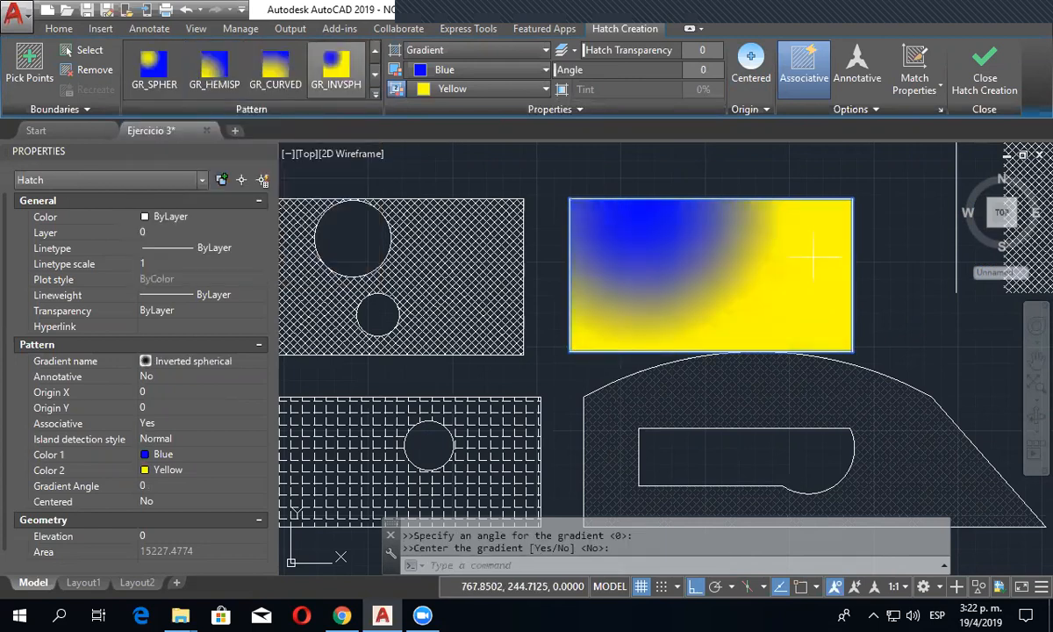
left_click(751, 69)
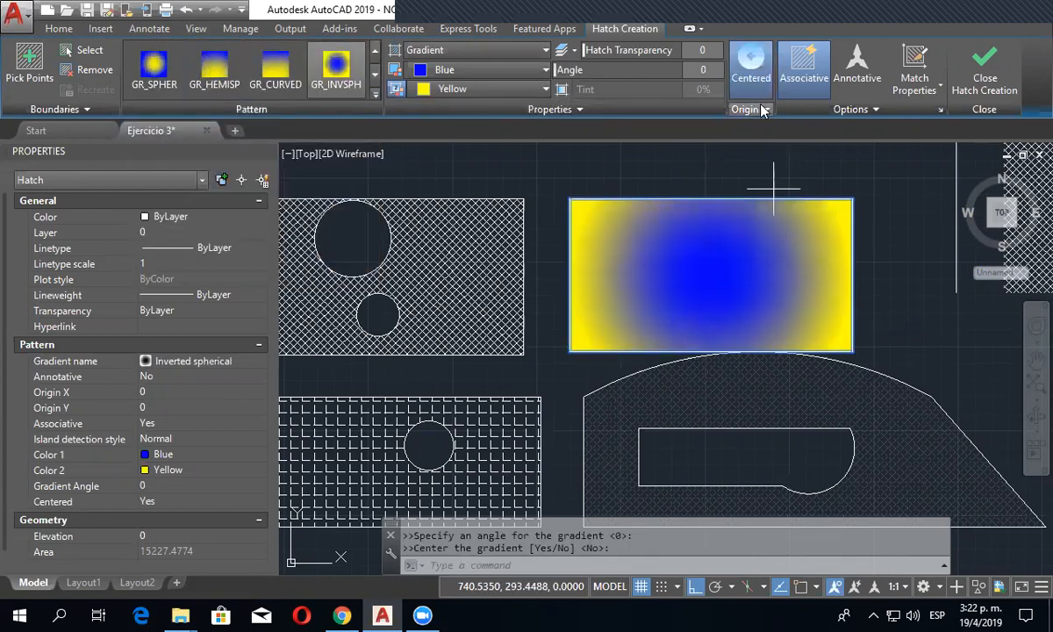
- Turn off centering for the rectangle's gradient and set its second color to orange 248,153,30
left_click(762, 255)
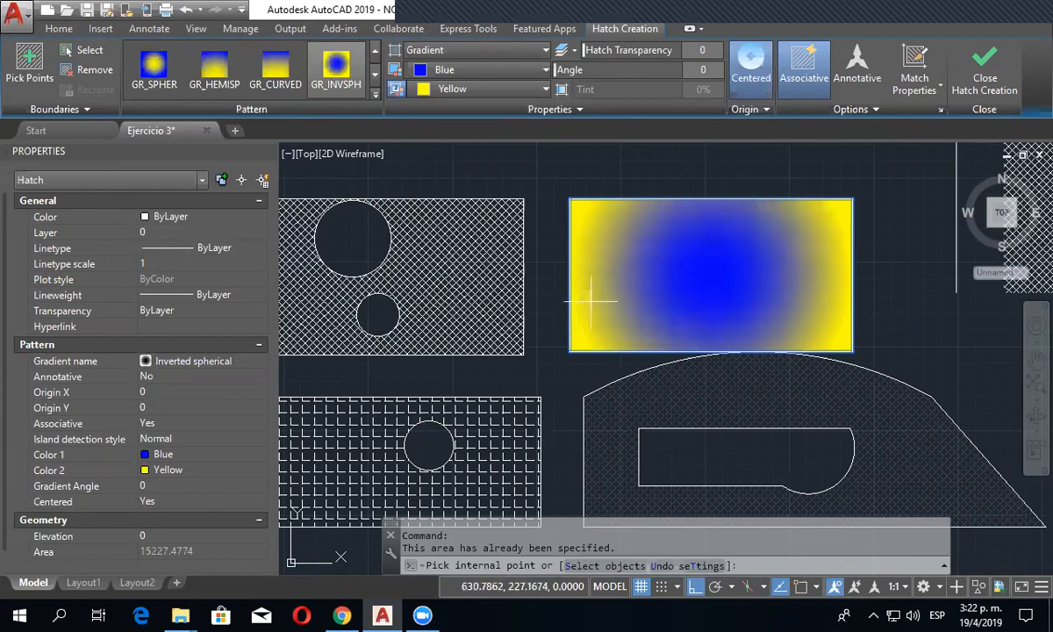
left_click(752, 61)
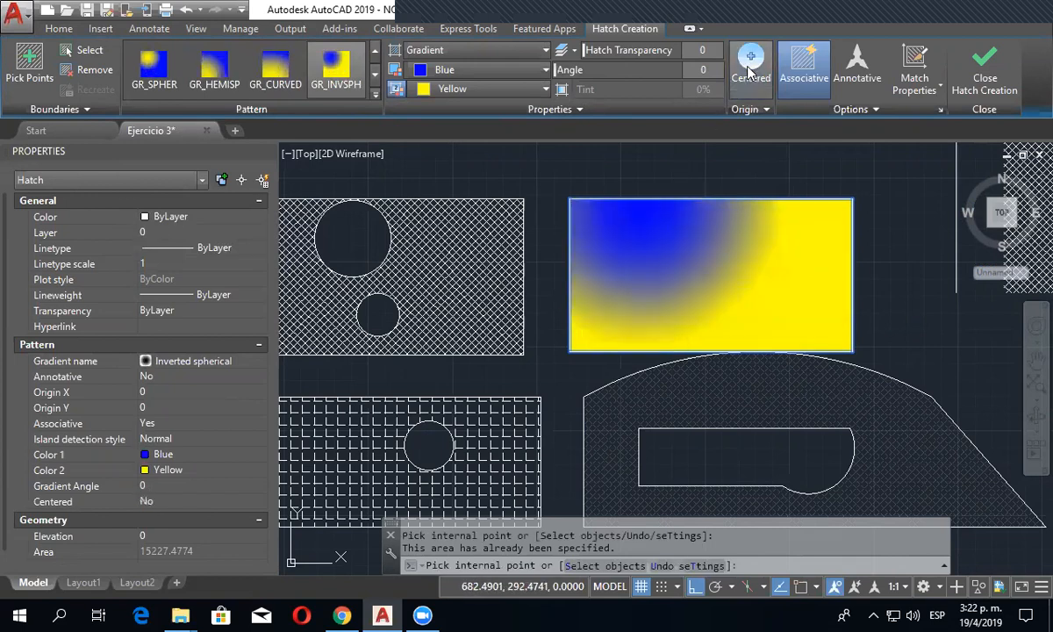
left_click(751, 74)
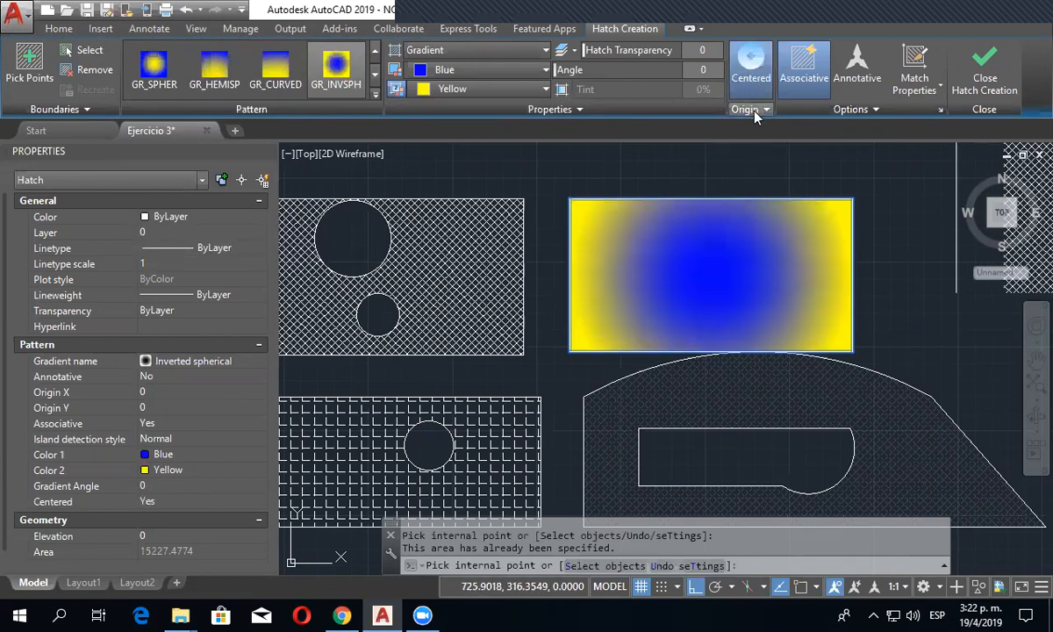
left_click(754, 111)
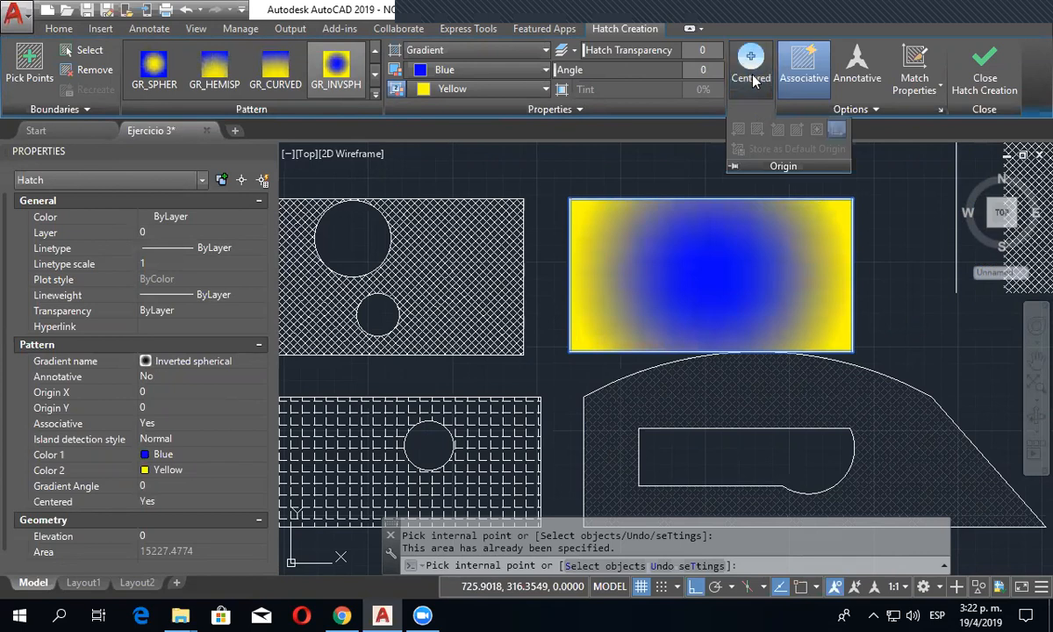
left_click(752, 77)
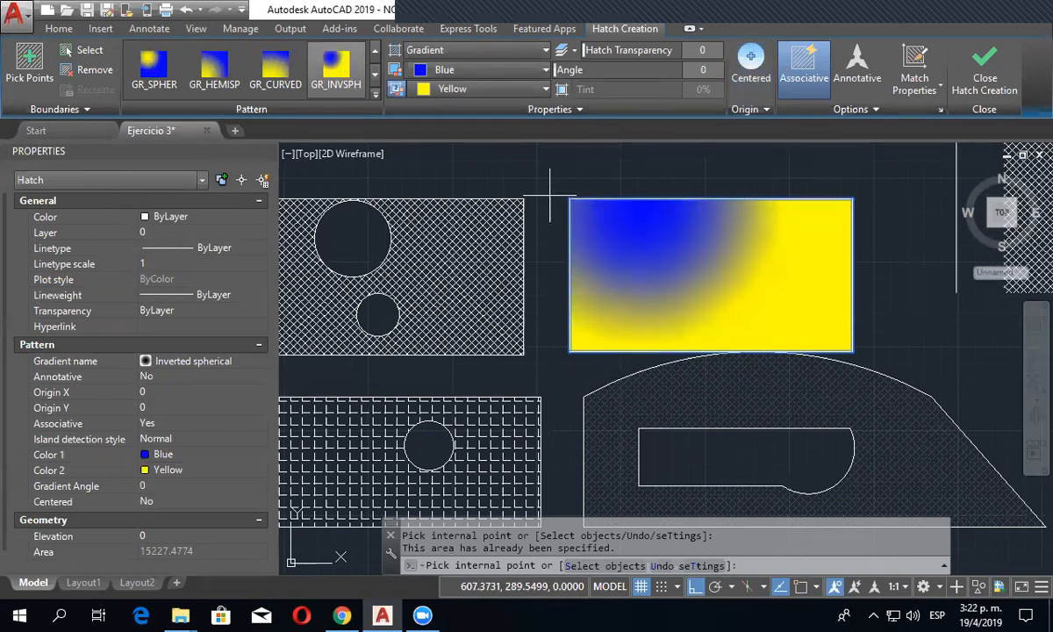
left_click(505, 90)
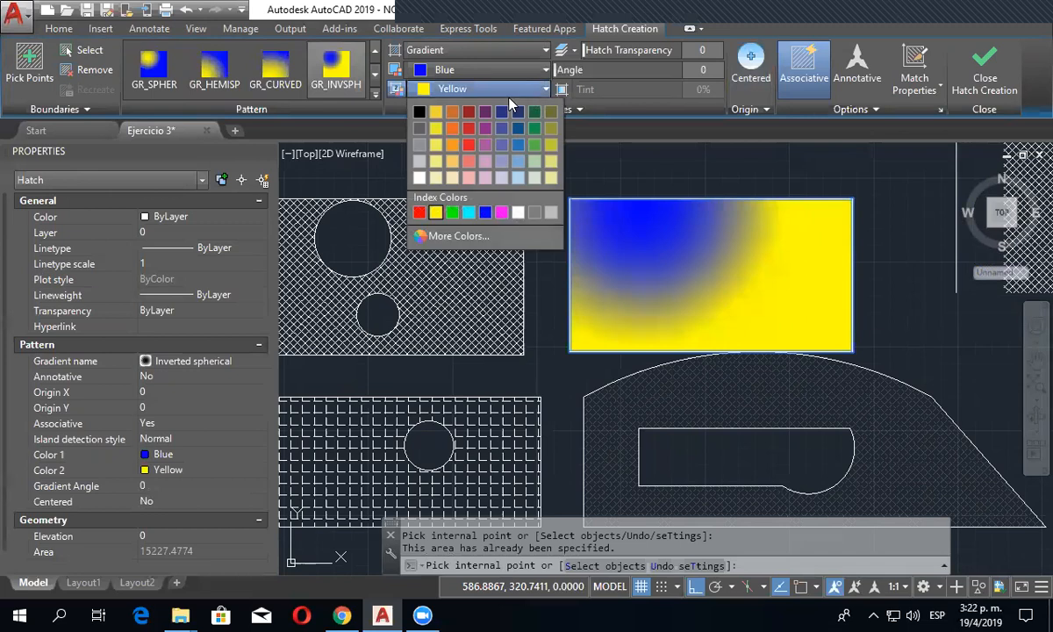
left_click(456, 148)
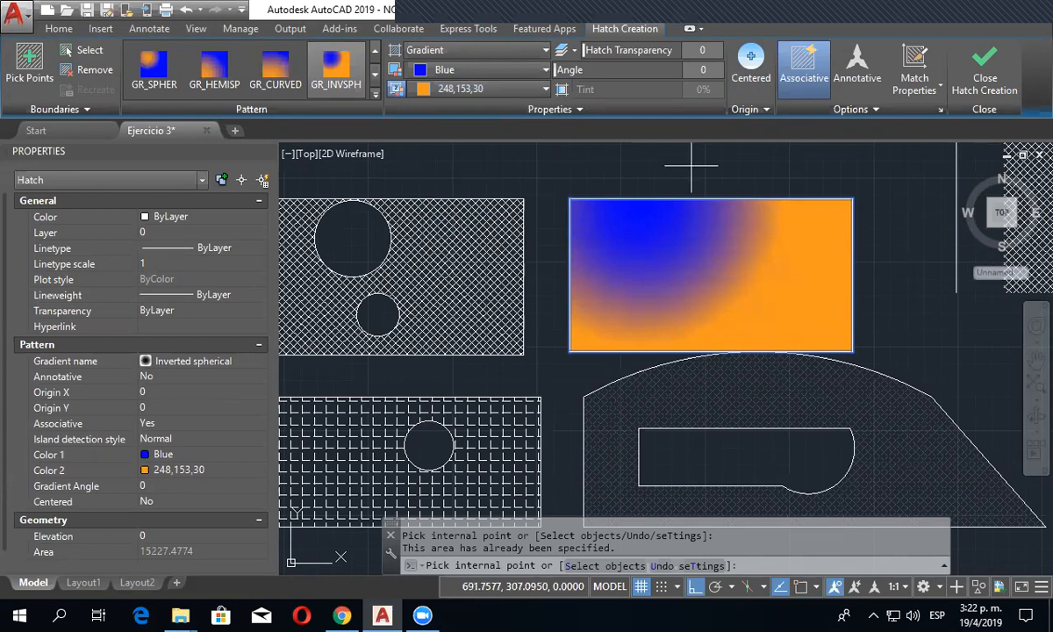
- Stretch the gradient rectangle's upper edge upward with its grip, convert that edge to an outward-bulging arc, and clear the selection
key("Escape")
left_click(718, 197)
left_click(711, 198)
middle_click_drag(779, 178, 690, 246)
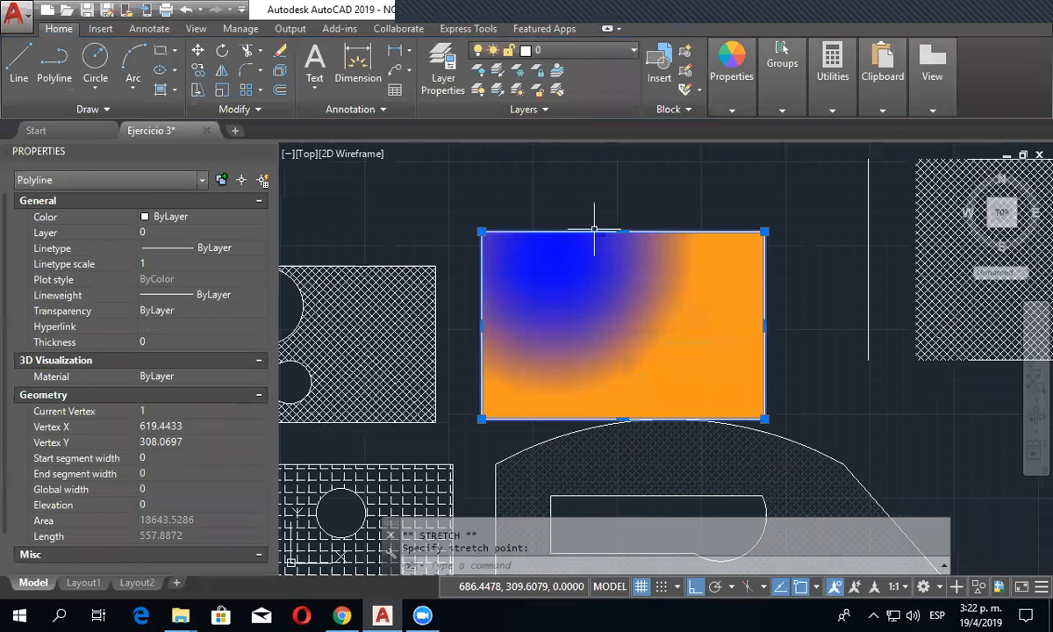
mouse_move(623, 232)
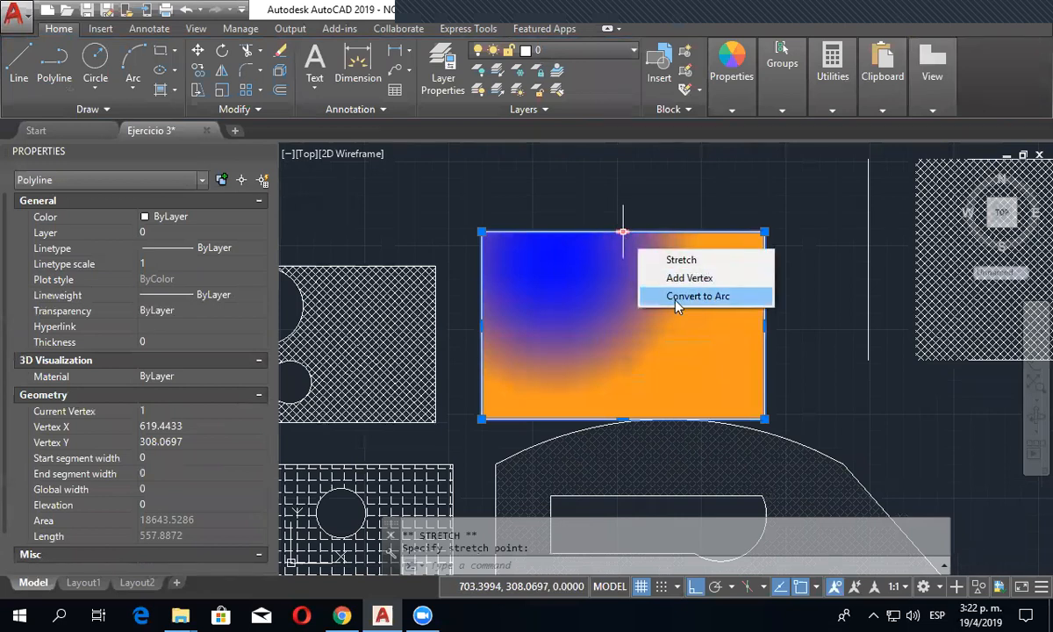
left_click(680, 291)
left_click(627, 170)
key("Escape")
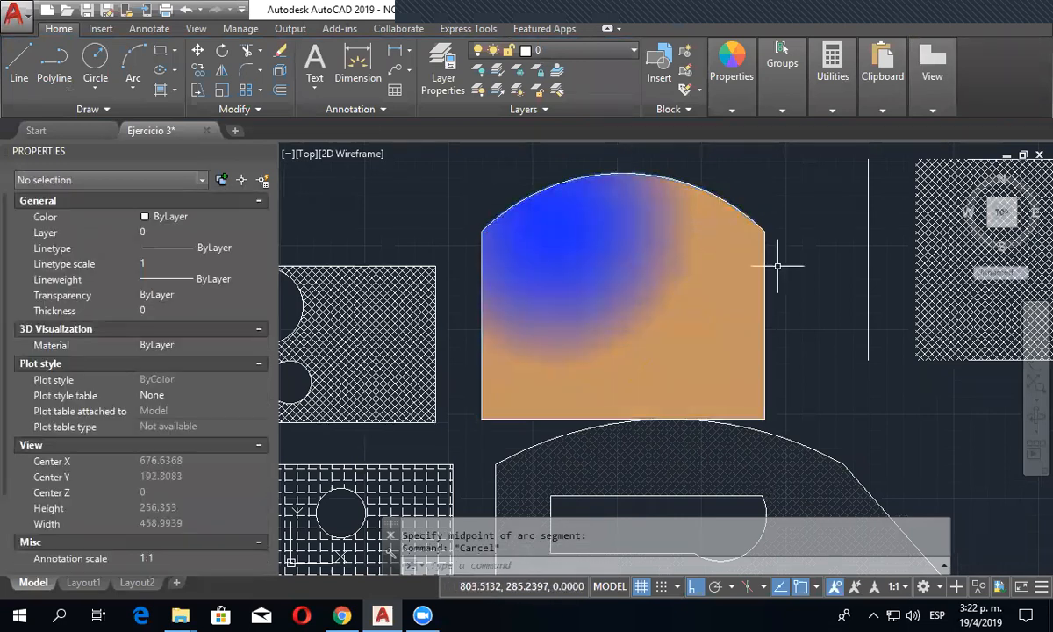
scroll(783, 265, "down", 4)
middle_click_drag(780, 287, 762, 282)
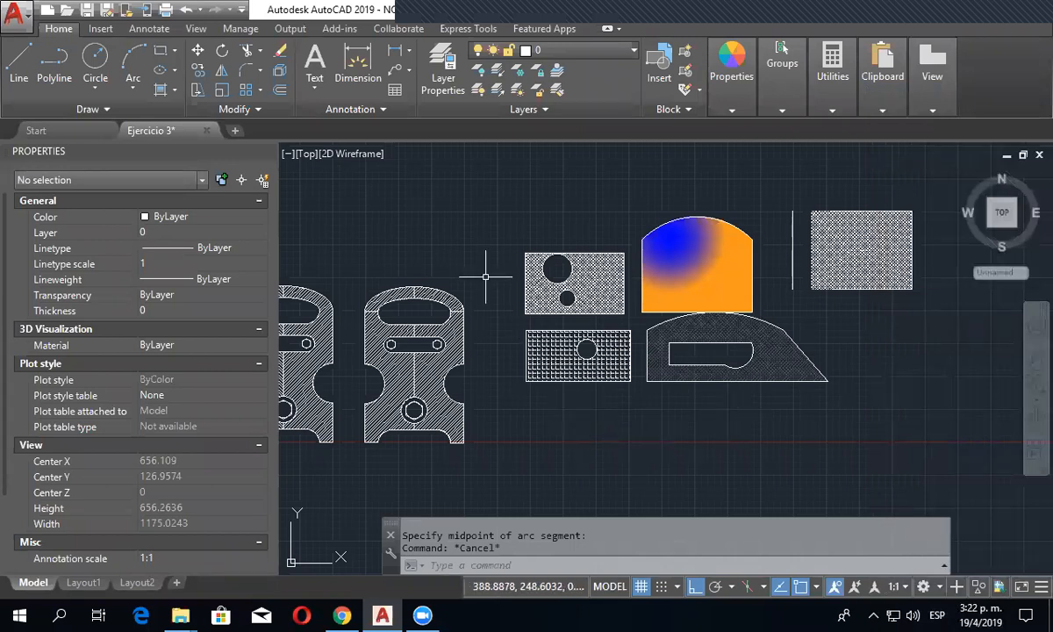
middle_click_drag(484, 278, 584, 281)
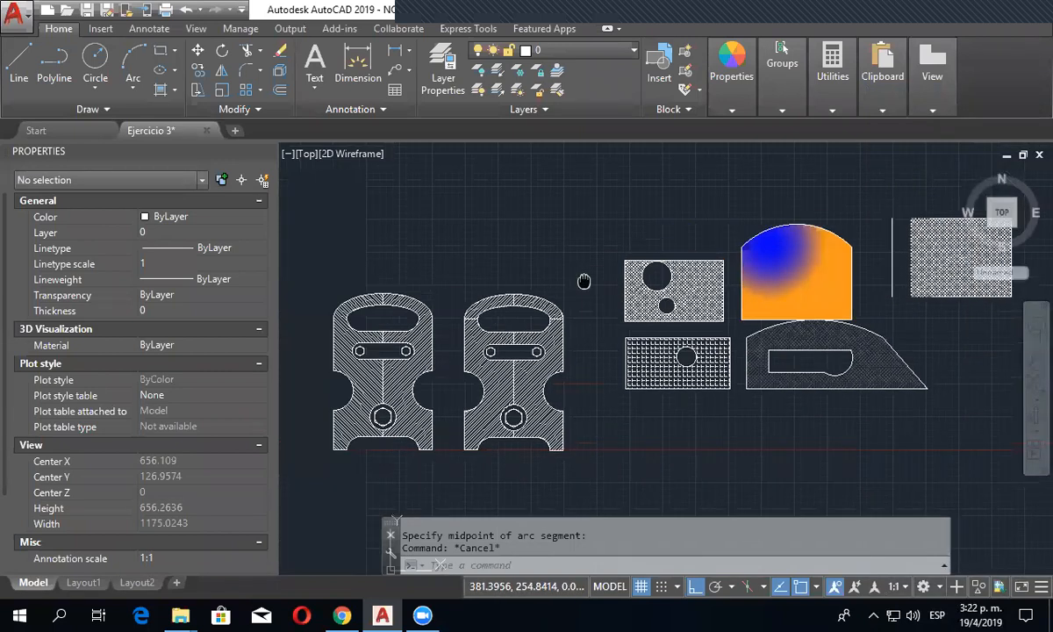
left_click(175, 91)
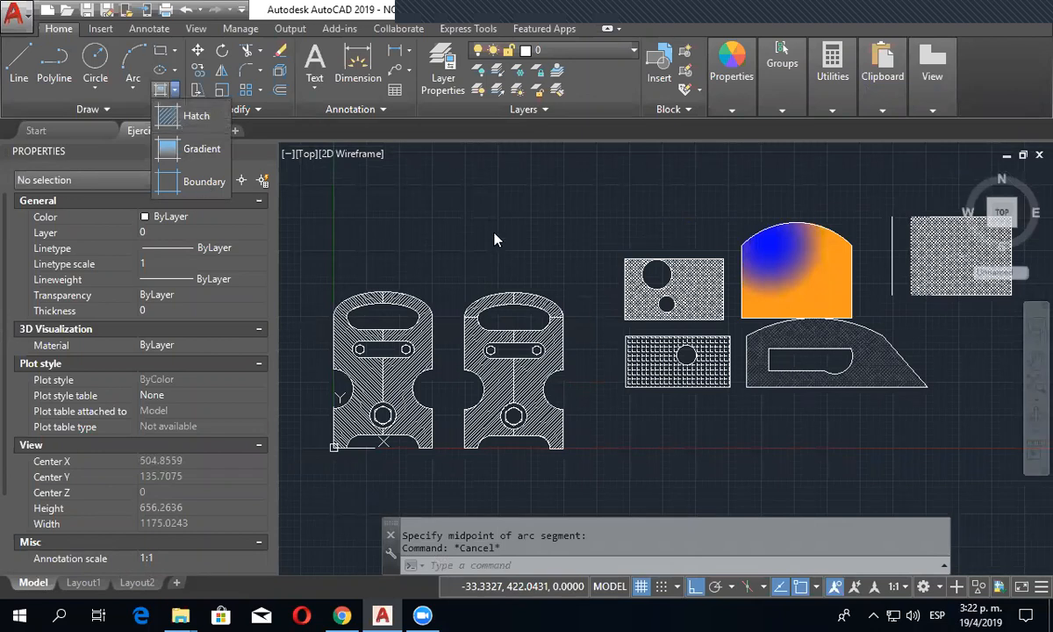
scroll(699, 211, "down", 2)
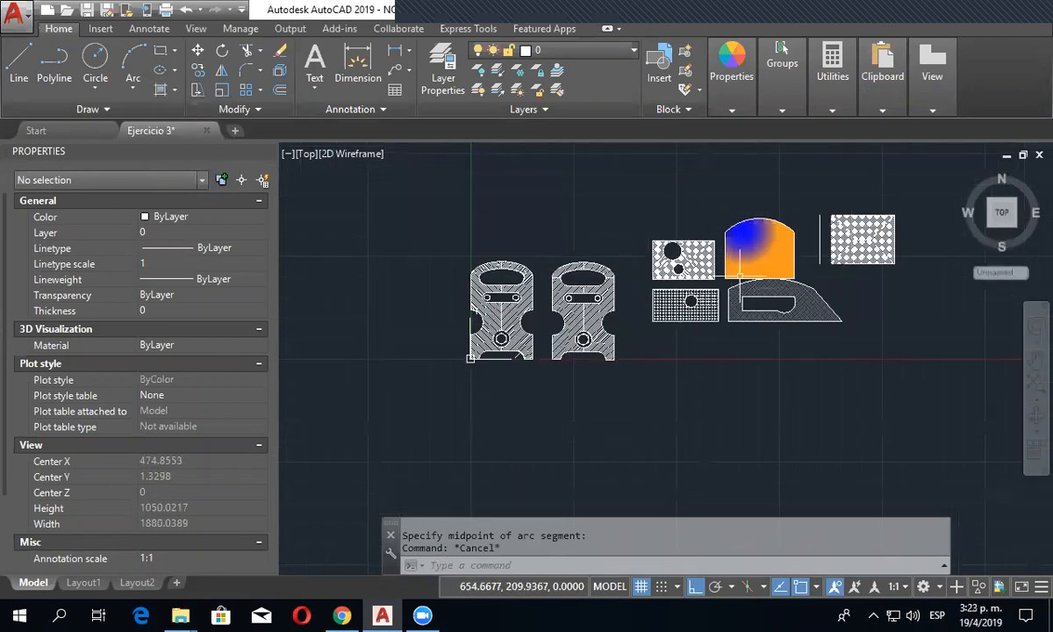
scroll(672, 316, "up", 2)
middle_click_drag(713, 336, 668, 357)
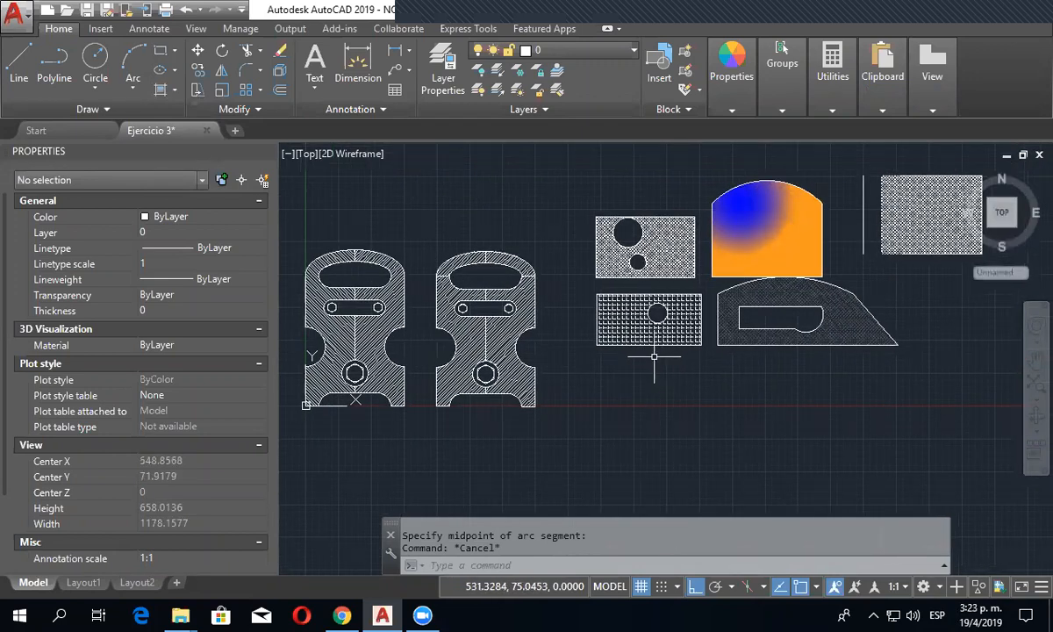
scroll(654, 356, "down", 2)
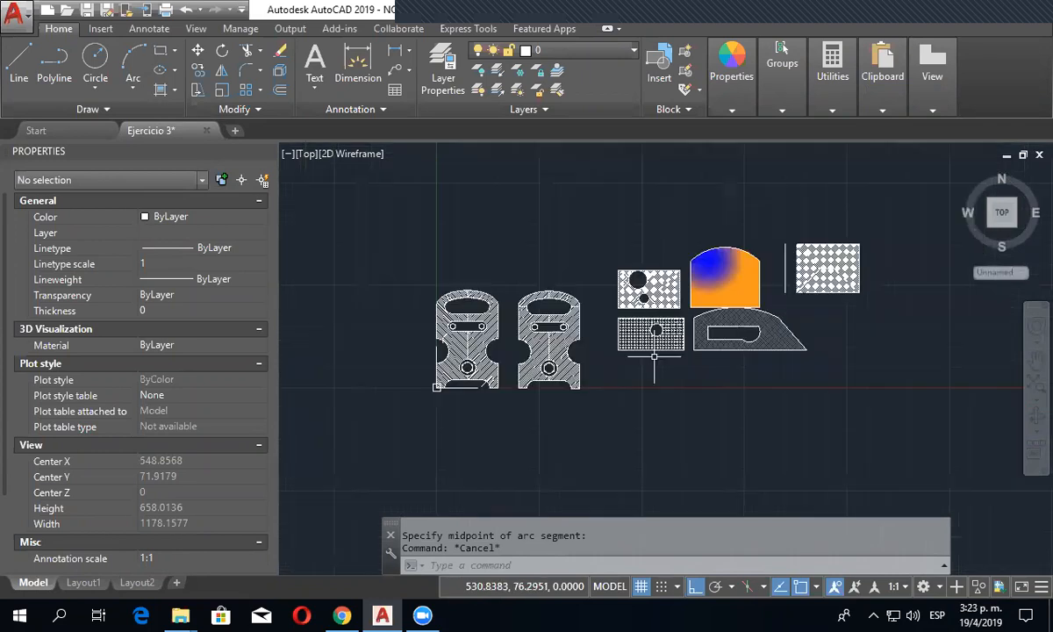
- Save the drawing
left_click(88, 10)
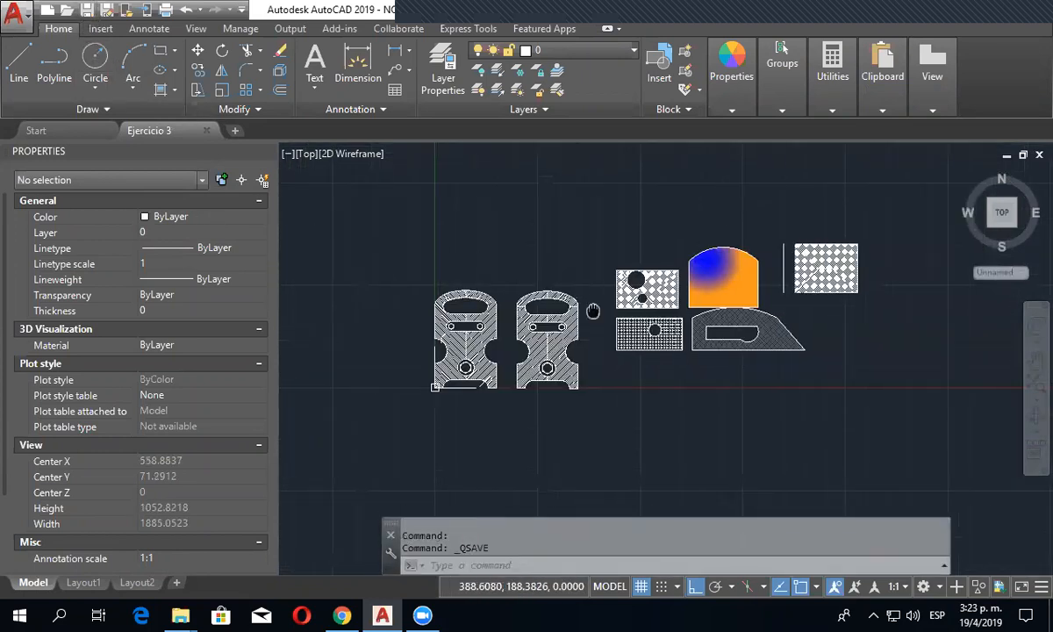
middle_click_drag(594, 310, 574, 305)
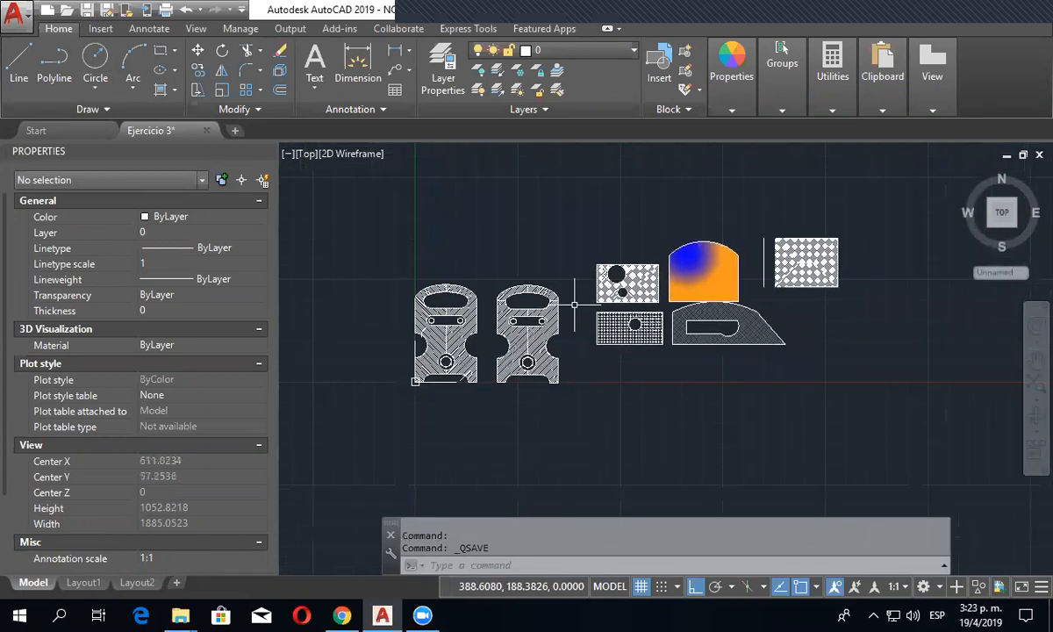
left_click(114, 110)
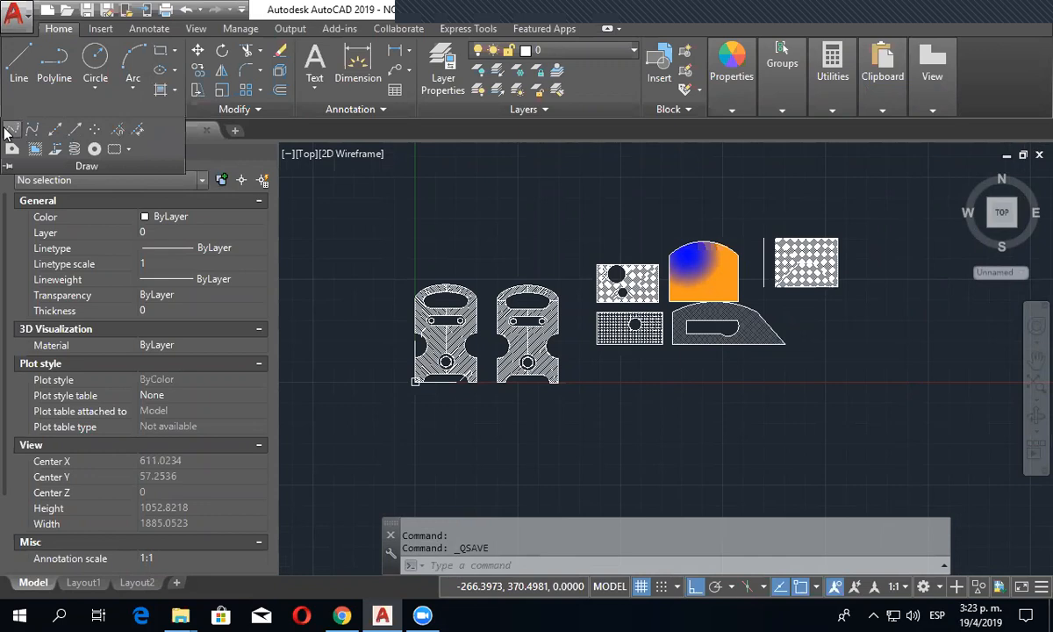
key("Escape")
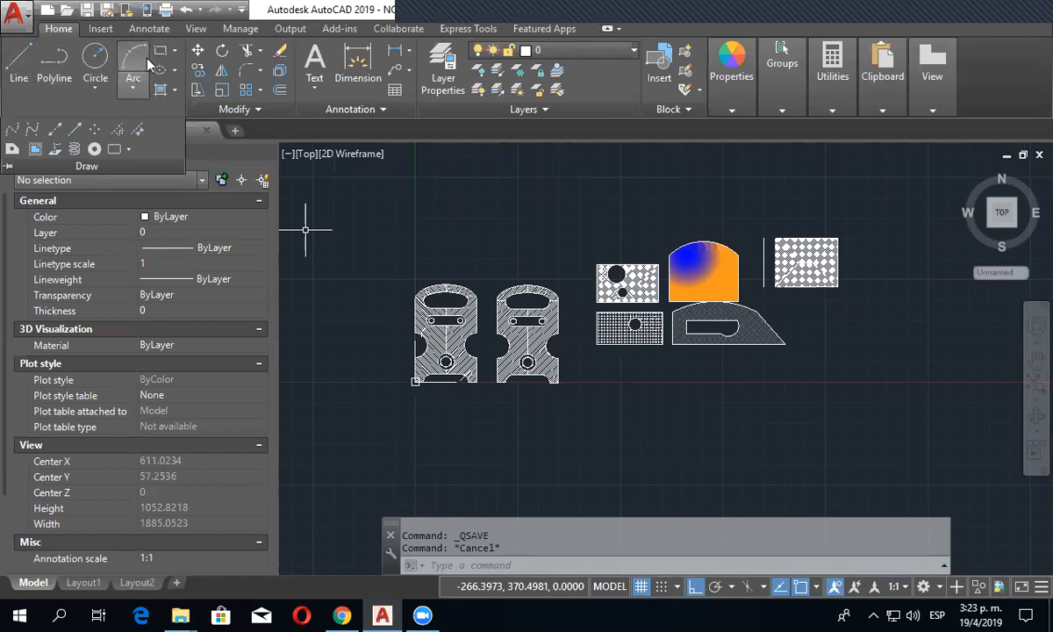
left_click(175, 53)
left_click(143, 107)
left_click(175, 71)
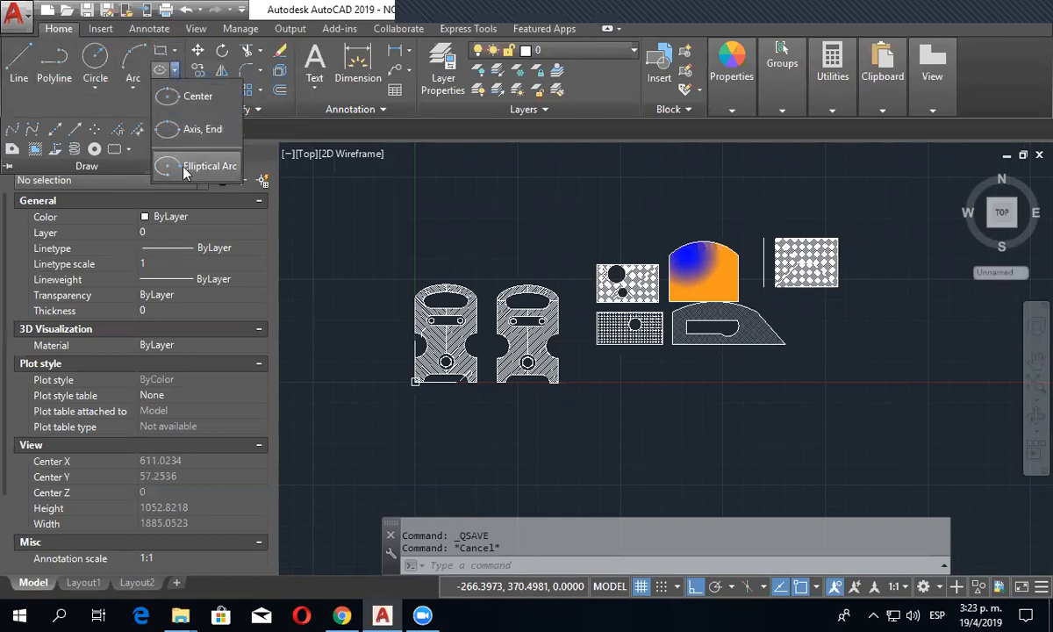
left_click(176, 95)
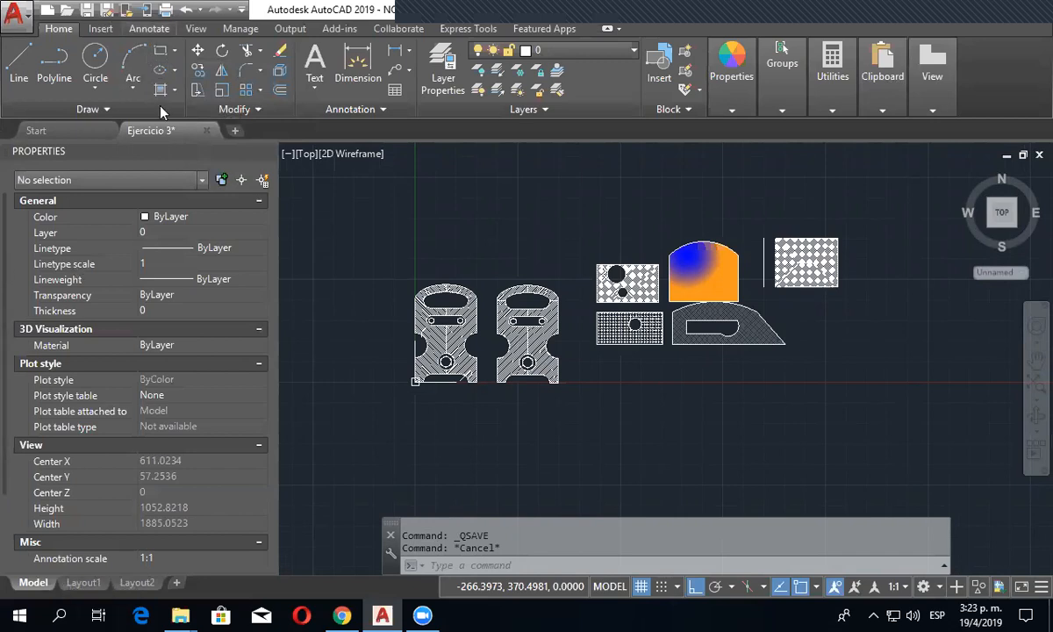
- Draw an open, wavy spline with 12 fit points in the empty area below the hatched shapes, with Ortho turned off
left_click(108, 106)
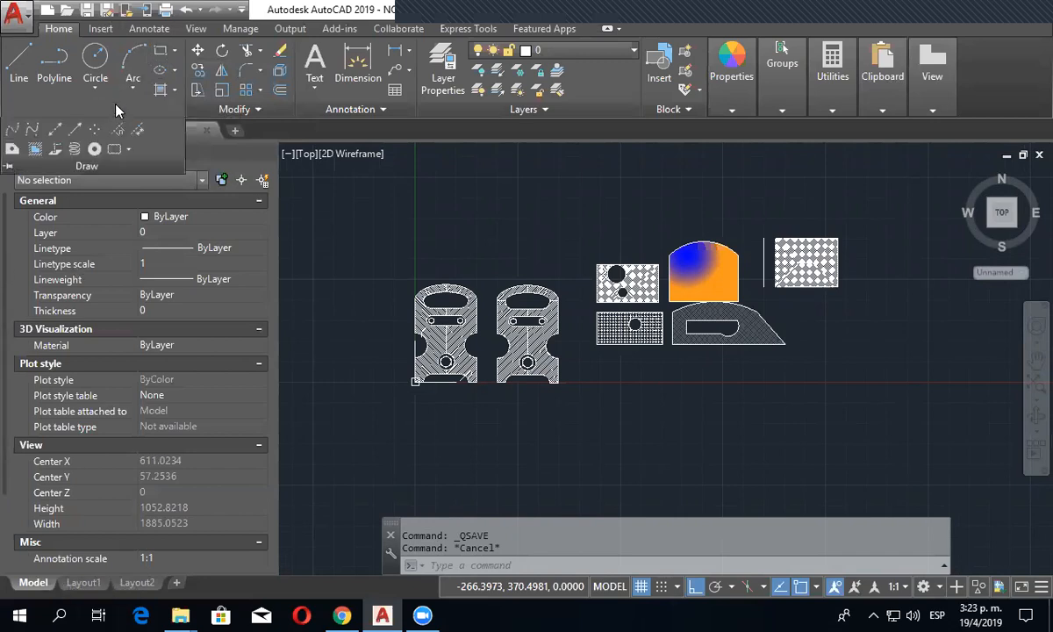
left_click(12, 130)
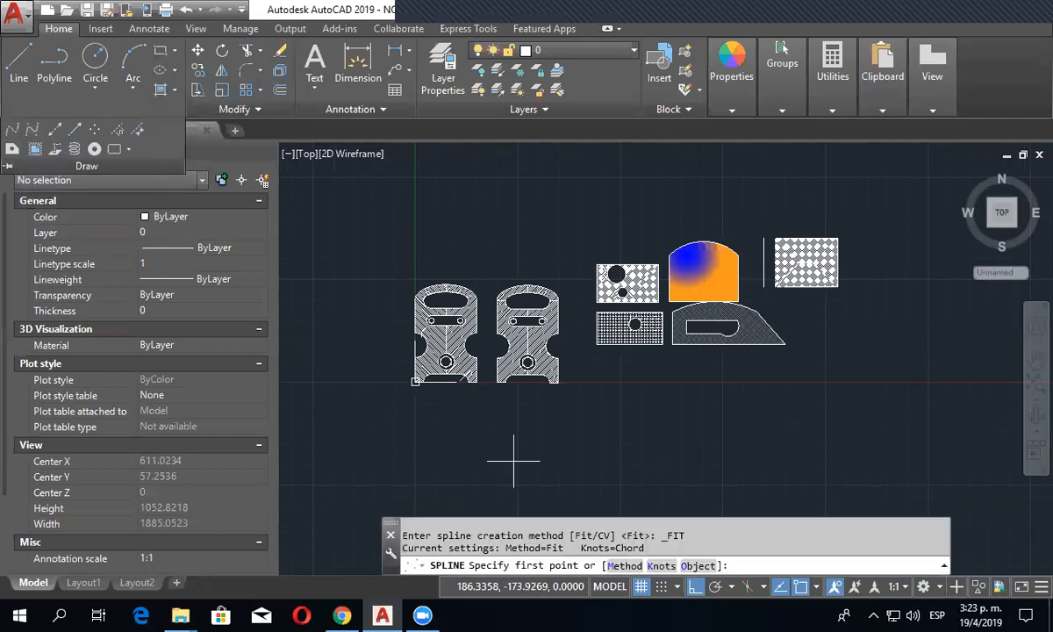
middle_click_drag(566, 488, 490, 437)
scroll(532, 460, "up", 3)
left_click(535, 462)
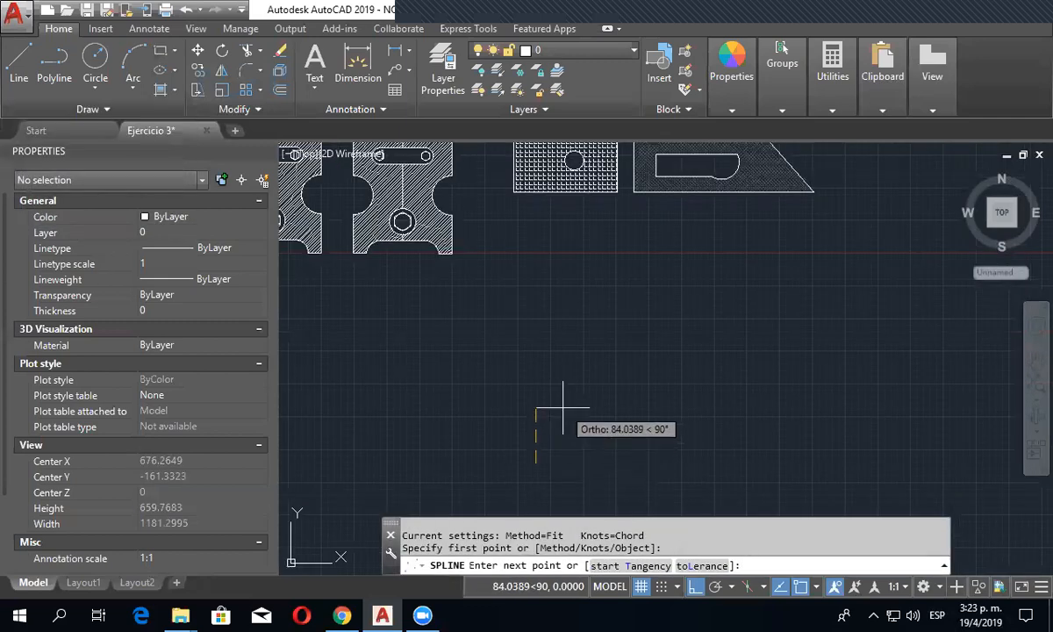
key("F8")
left_click(562, 388)
left_click(639, 436)
left_click(693, 448)
left_click(753, 305)
left_click(887, 435)
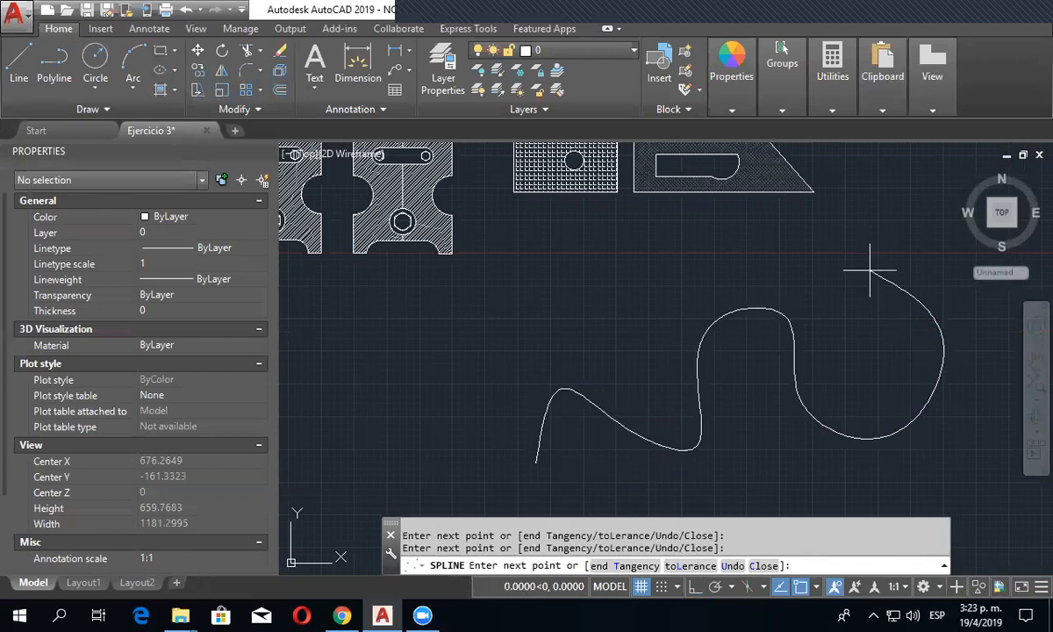
right_click(899, 250)
left_click(905, 253)
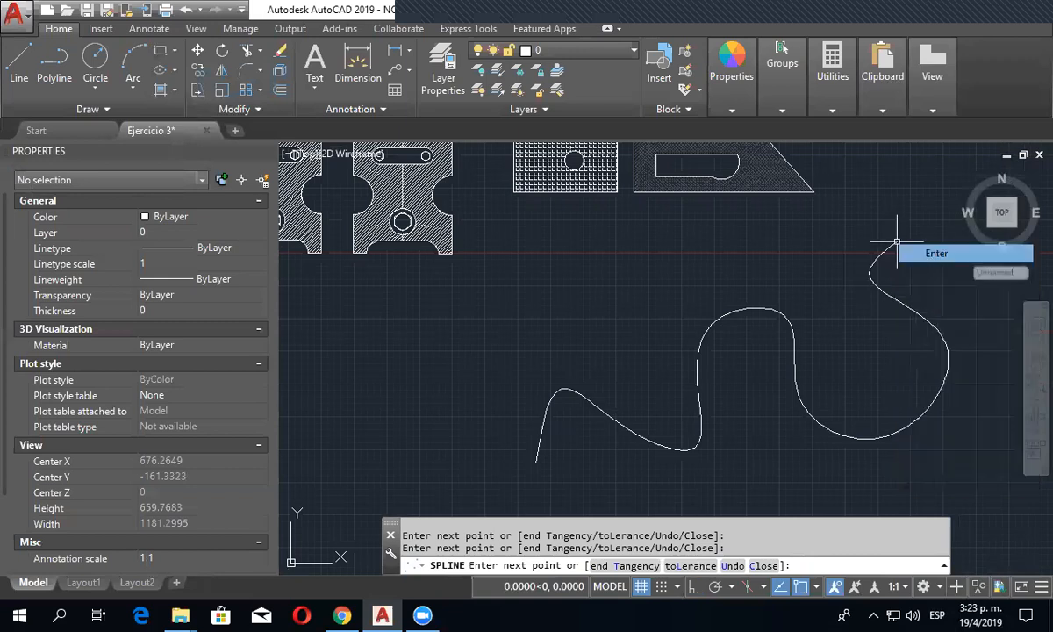
- Select the spline and move the fit point on the right side of its middle crest slightly up and outward
left_click(912, 316)
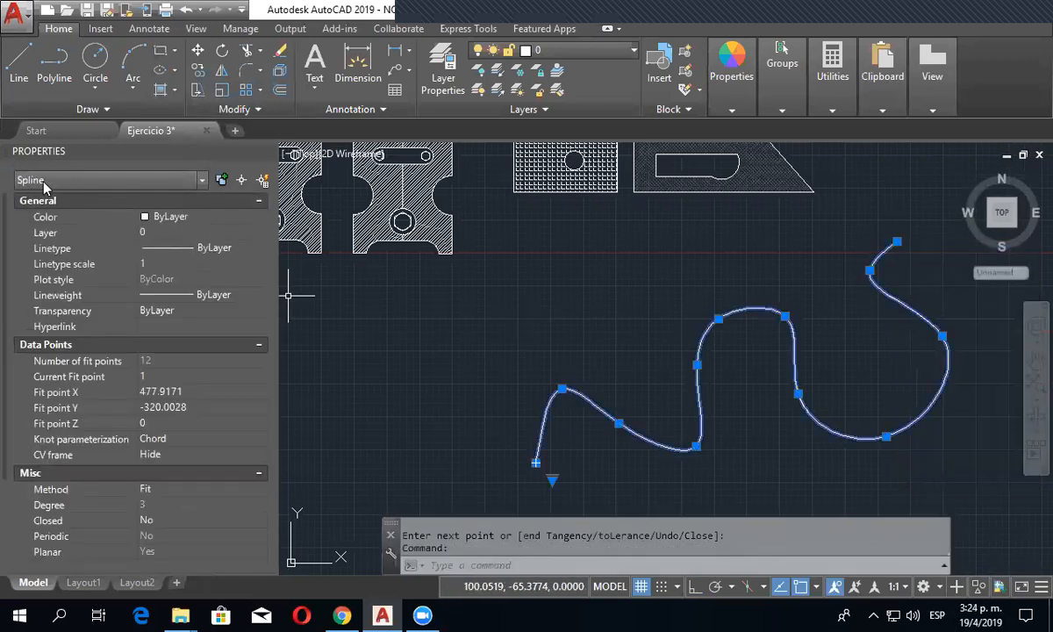
middle_click_drag(702, 438, 580, 395)
middle_click_drag(451, 468, 449, 449)
scroll(569, 390, "down", 3)
scroll(572, 385, "up", 3)
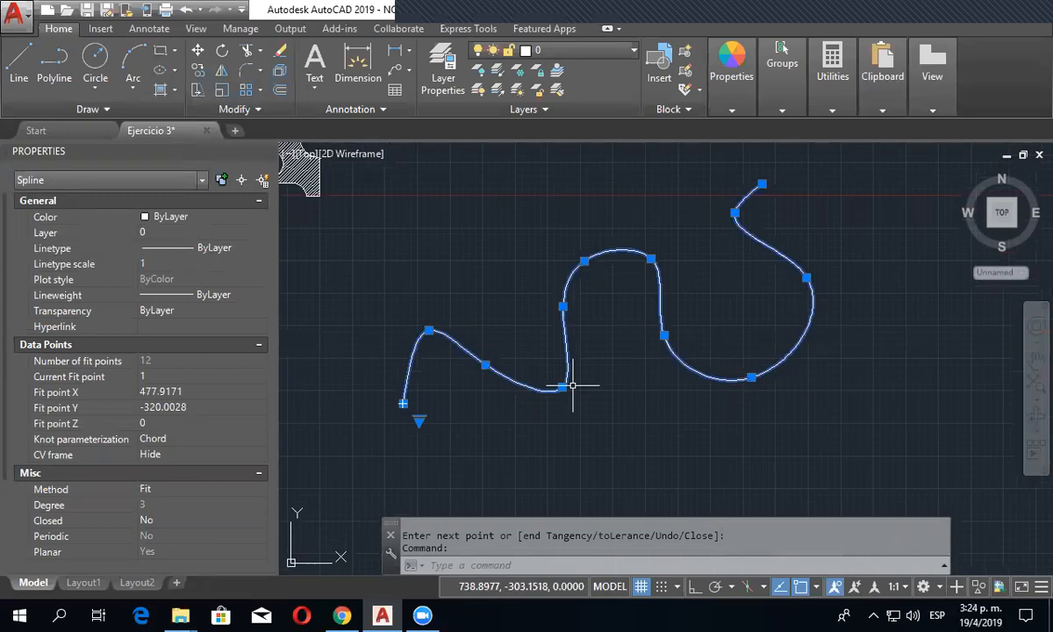
left_click(652, 259)
mouse_move(618, 322)
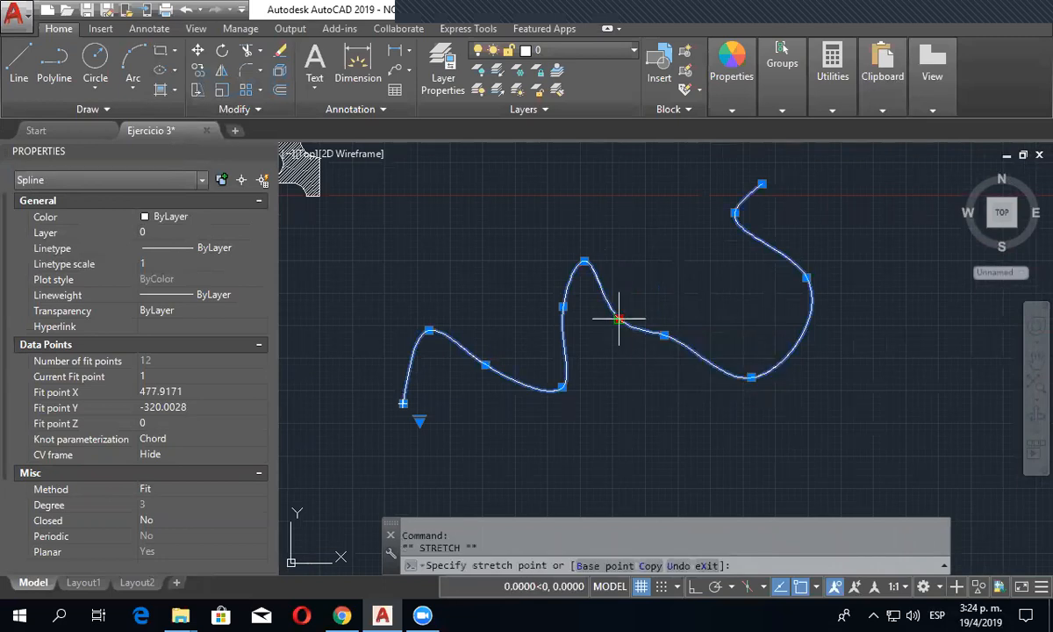
left_click(678, 237)
- Move the next two fit points to enlarge the spline's lower loop, one down and left and the other down and right
left_click(664, 336)
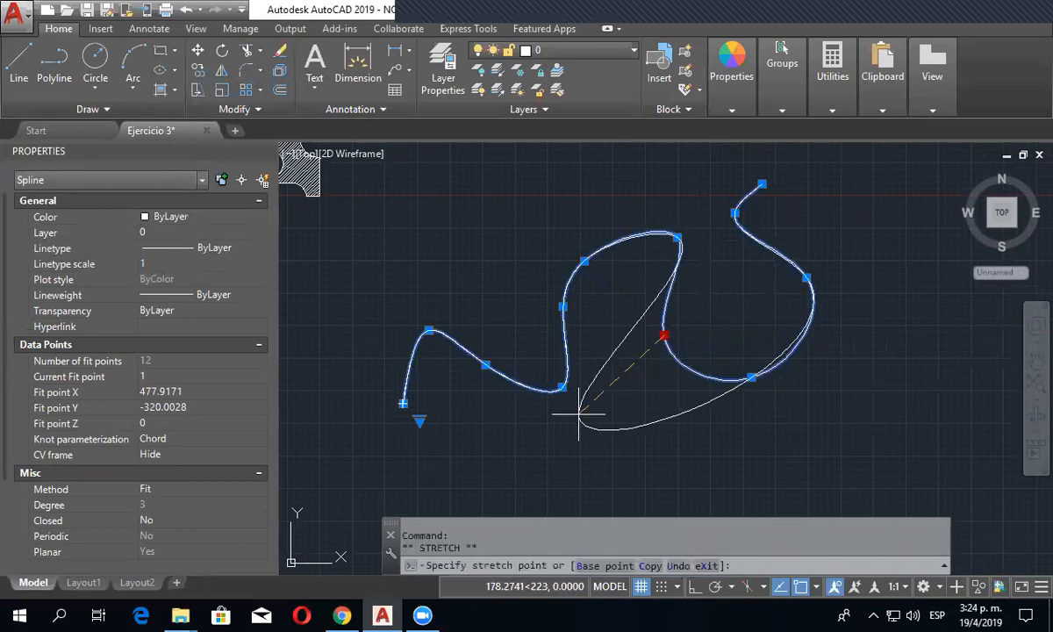
left_click(609, 411)
left_click(751, 376)
left_click(724, 313)
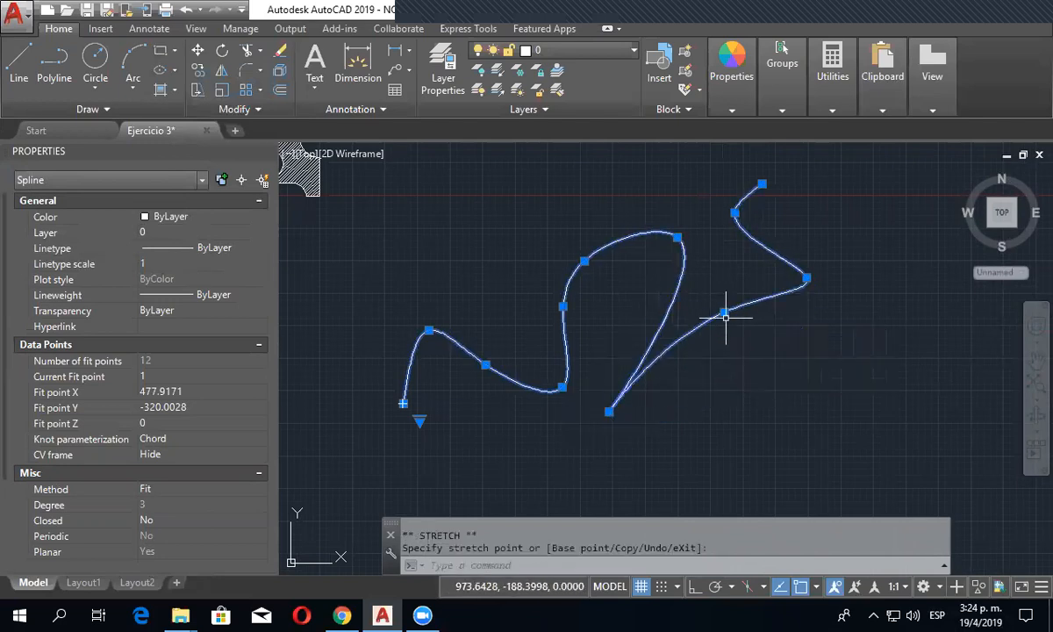
left_click(723, 312)
left_click(774, 444)
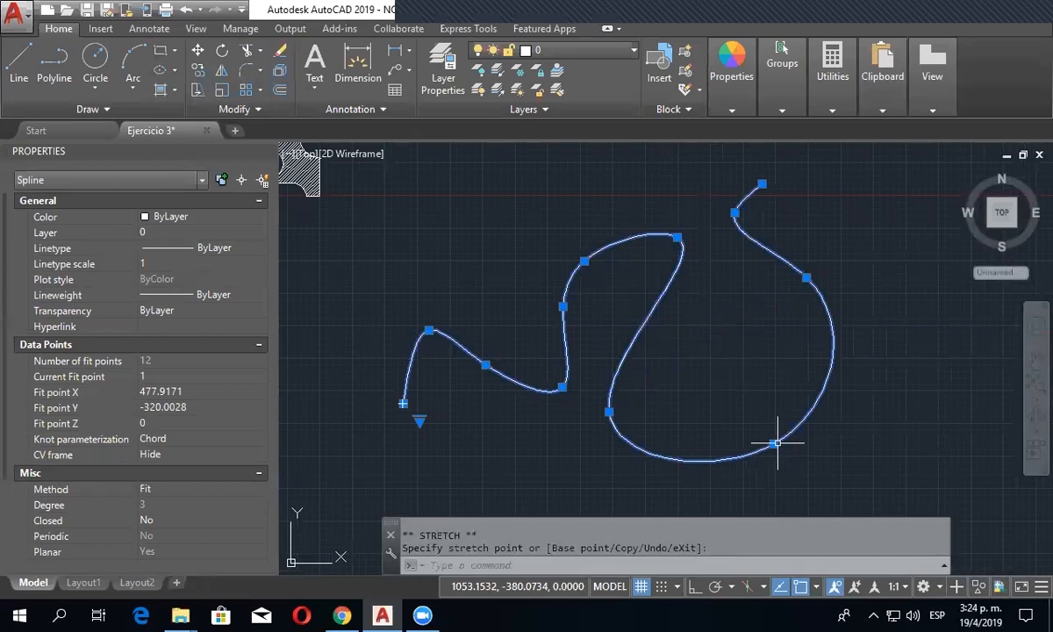
- Add a fit point after the loop's lower-right fit point, placed inside the loop to bend its right side inward
mouse_move(773, 444)
left_click(818, 490)
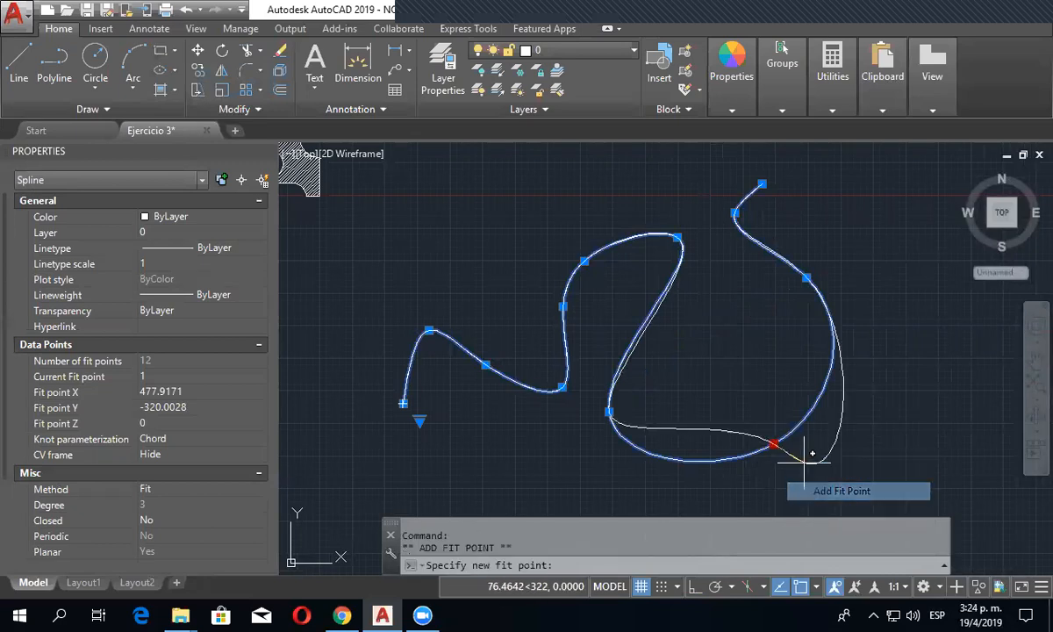
left_click(745, 326)
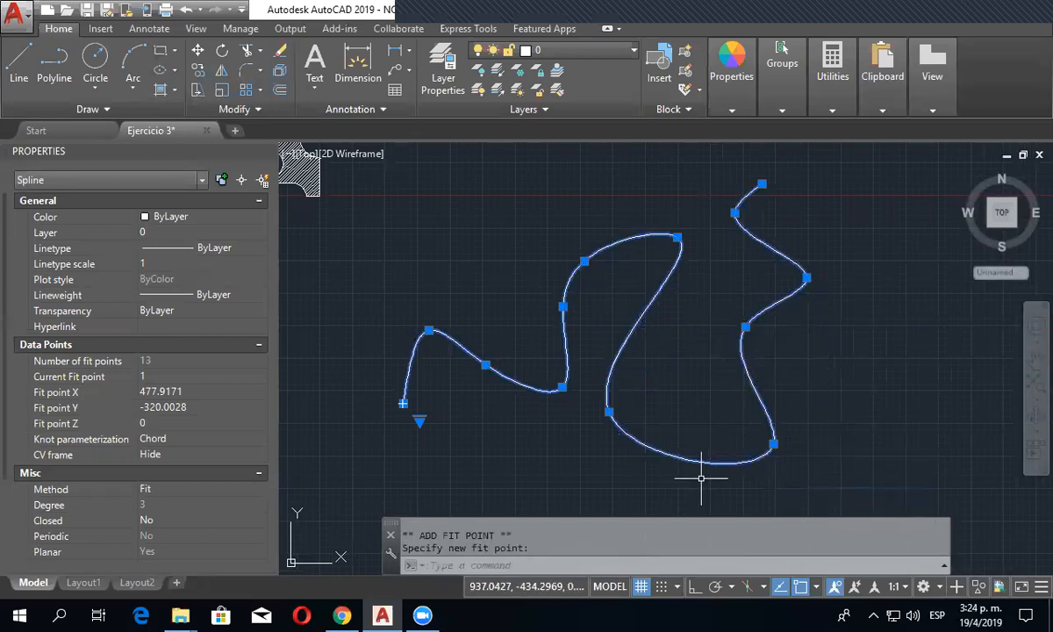
- Add a fit point after the loop's lower-left fit point, placed inside the loop to arch its bottom edge upward
key("Escape")
left_click(679, 463)
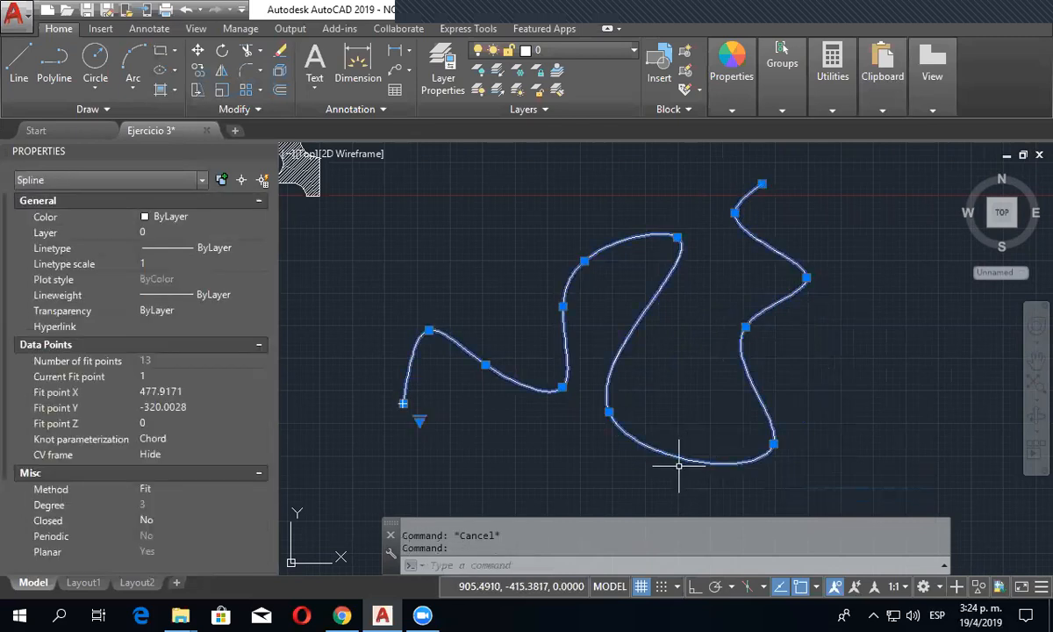
mouse_move(609, 412)
left_click(666, 454)
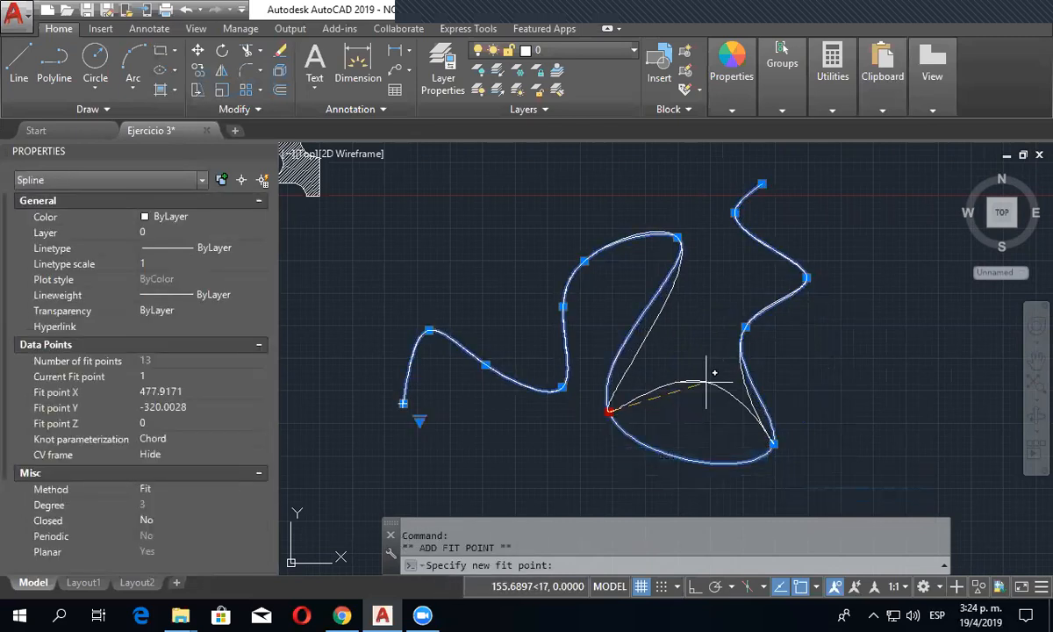
left_click(705, 381)
key("Escape")
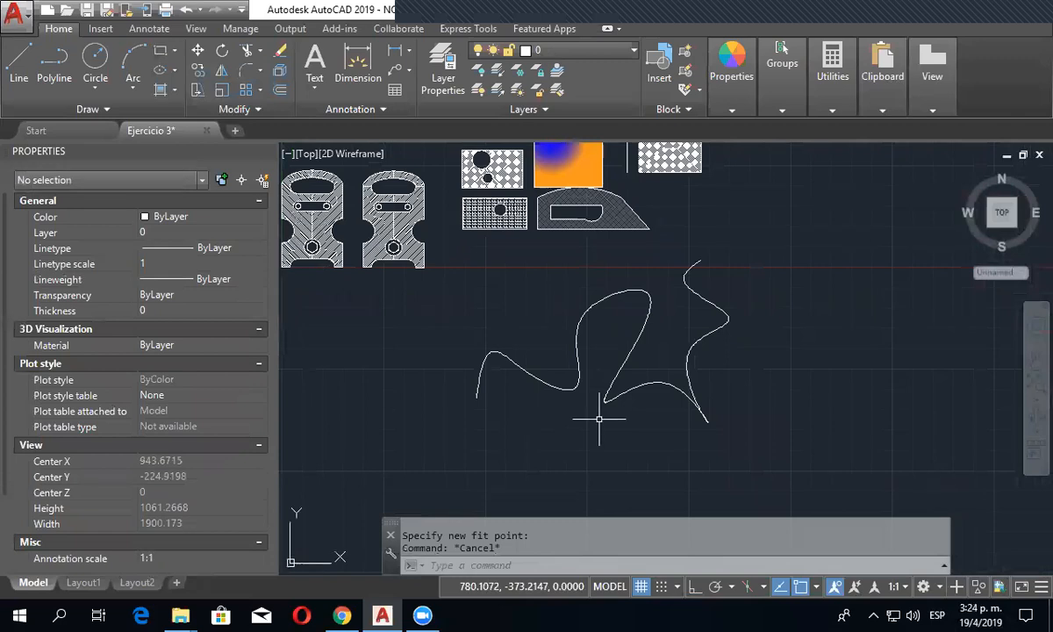
- Select the wavy spline and switch its grips from fit points to Control Vertices
left_click(566, 374)
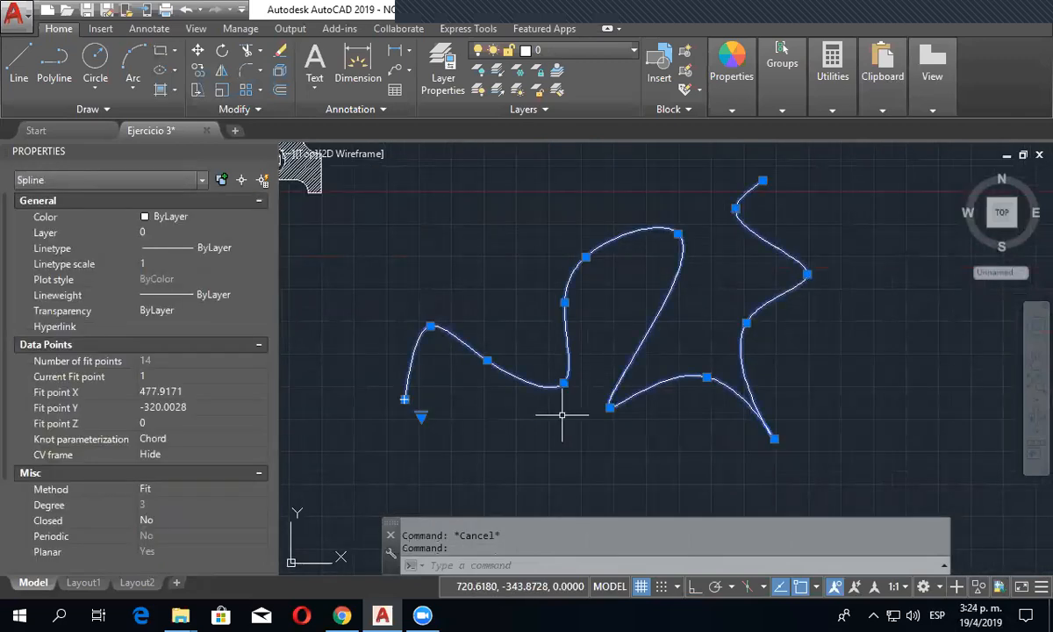
left_click(421, 415)
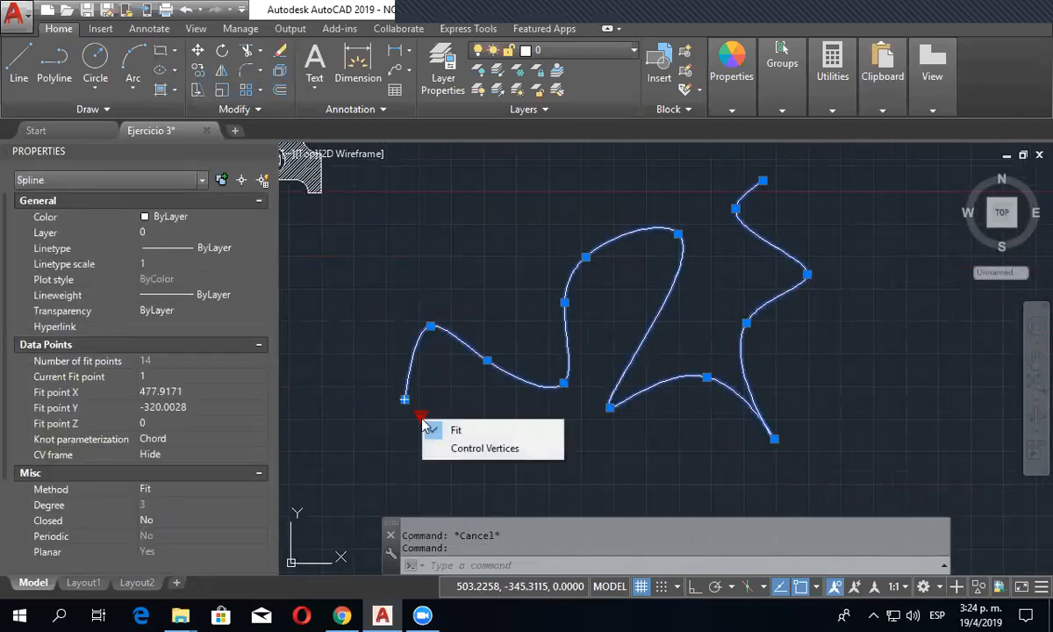
left_click(485, 448)
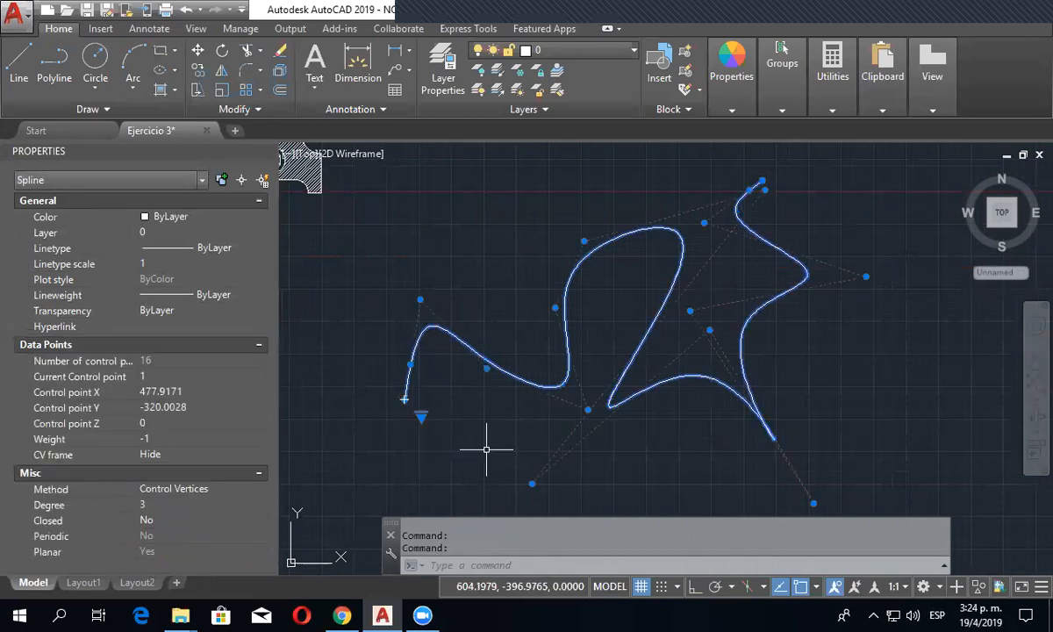
key("Escape")
- Stretch the spline's starting control vertex far to the left and move the second vertex up and left
middle_click_drag(571, 453, 617, 435)
left_click(588, 373)
left_click(575, 343)
middle_click_drag(502, 397, 592, 395)
left_click(537, 380)
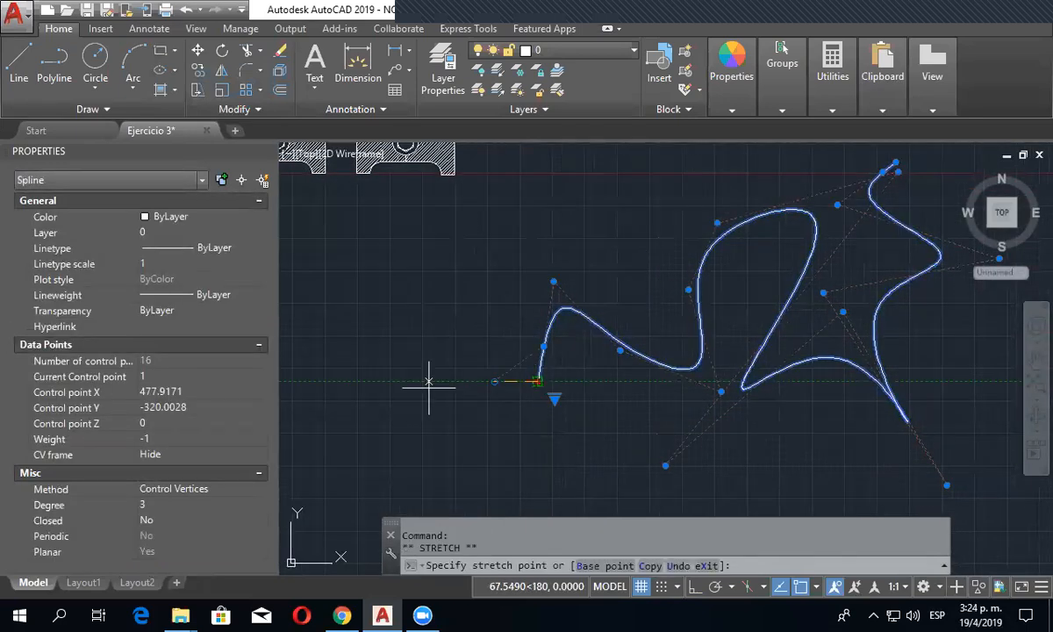
left_click(356, 381)
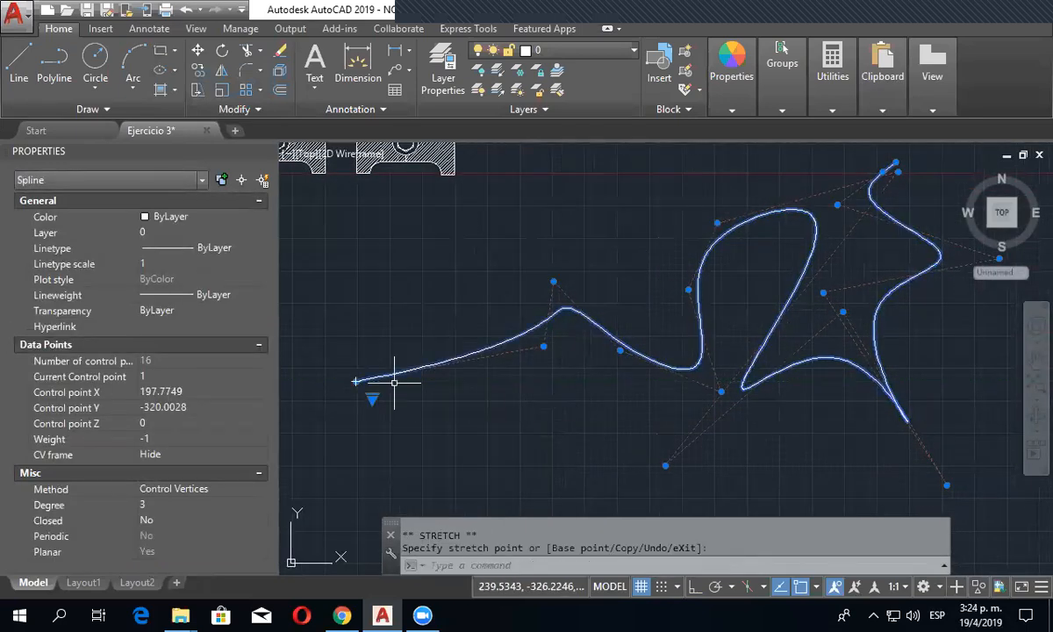
left_click(543, 345)
left_click(430, 315)
- Stretch the spline's end vertex far to the right and move the two lowest control vertices farther down
middle_click_drag(753, 377, 522, 385)
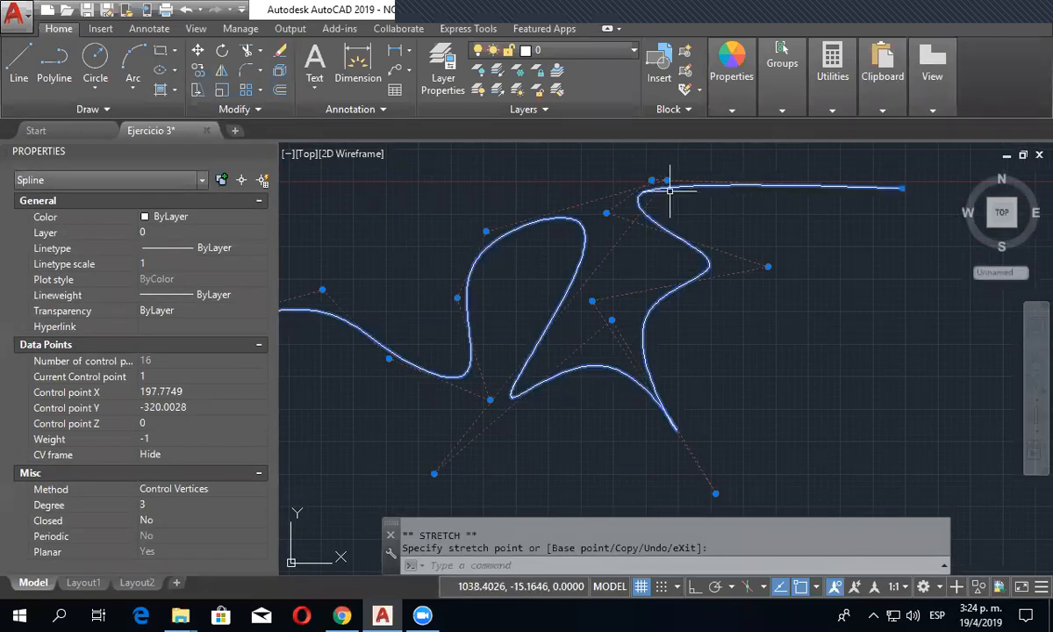
middle_click_drag(704, 362, 724, 273)
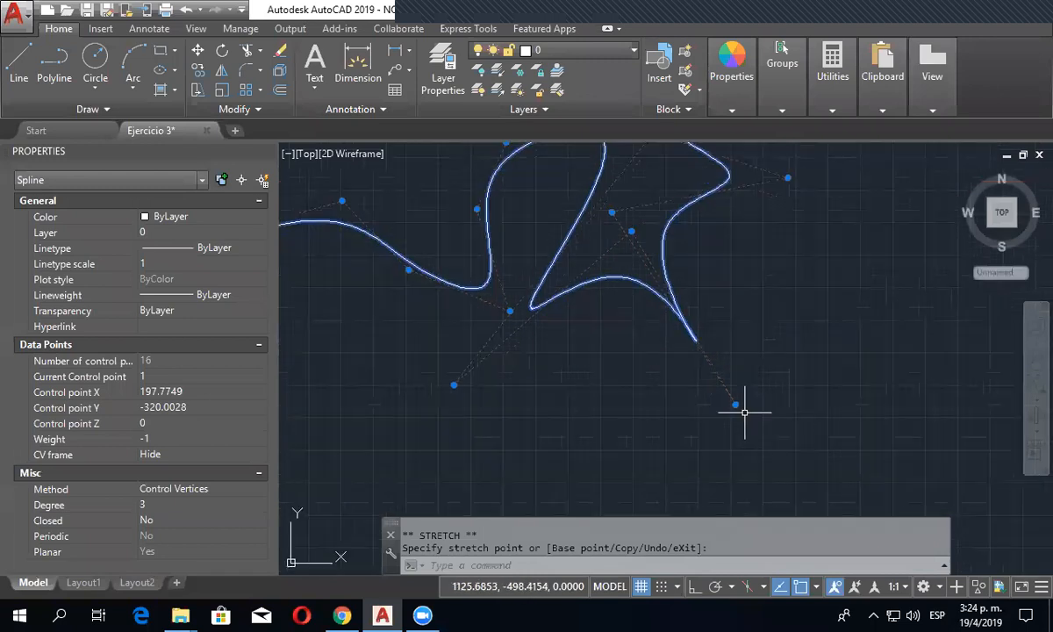
left_click(721, 484)
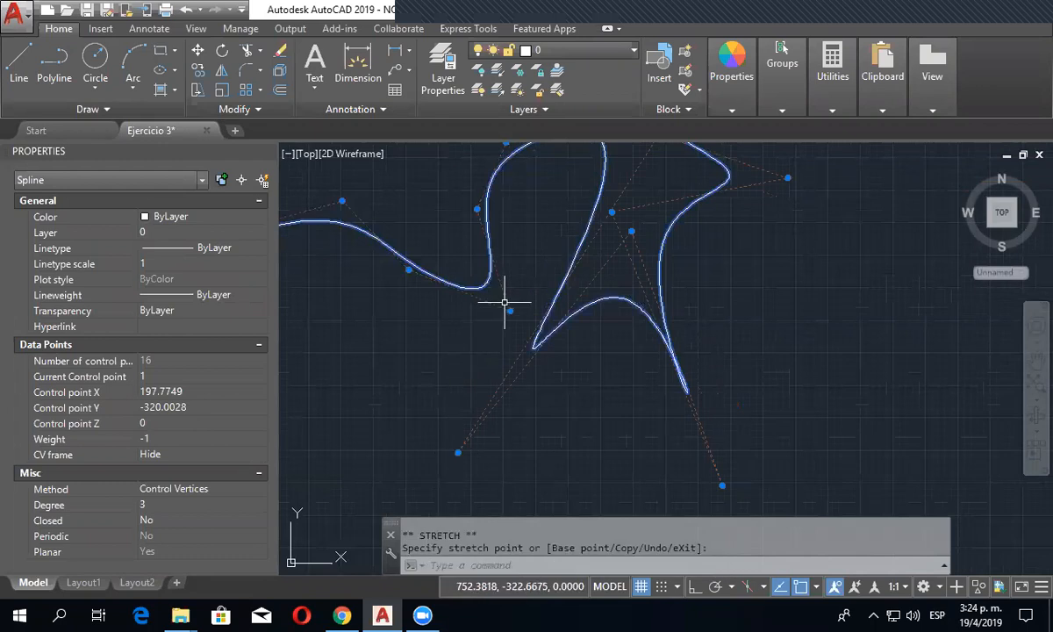
- Move the control vertex below the spline's first trough up and left
left_click(507, 307)
left_click(419, 240)
middle_click_drag(471, 235, 437, 408)
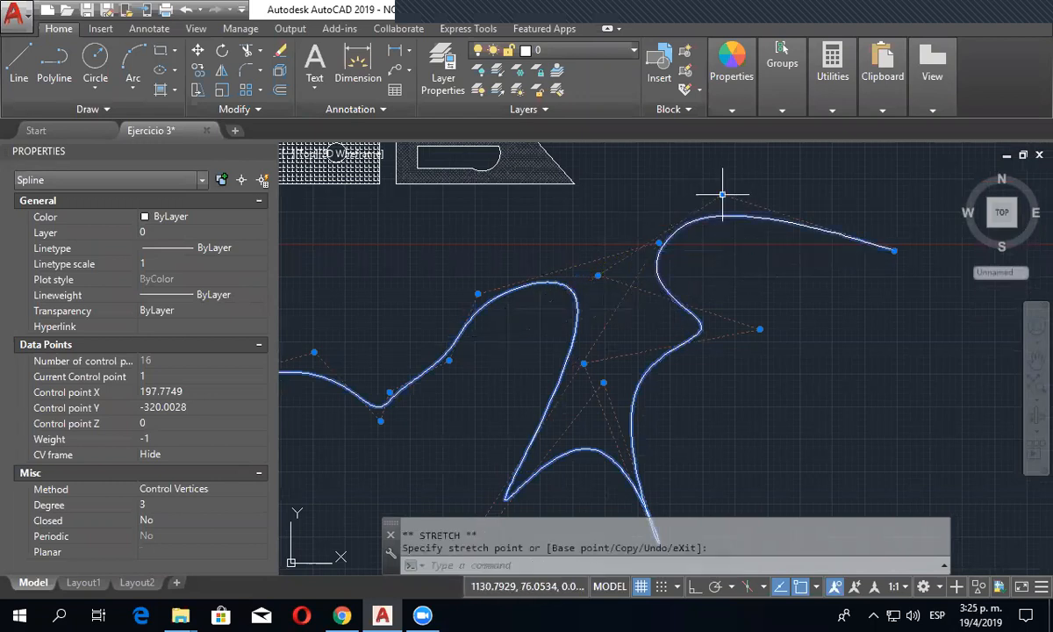
- Move the control vertex beside the spline's right end up and right, and pull the middle crest's right vertex down and left
left_click(723, 194)
middle_click_drag(537, 330, 535, 262)
scroll(535, 261, "down", 3)
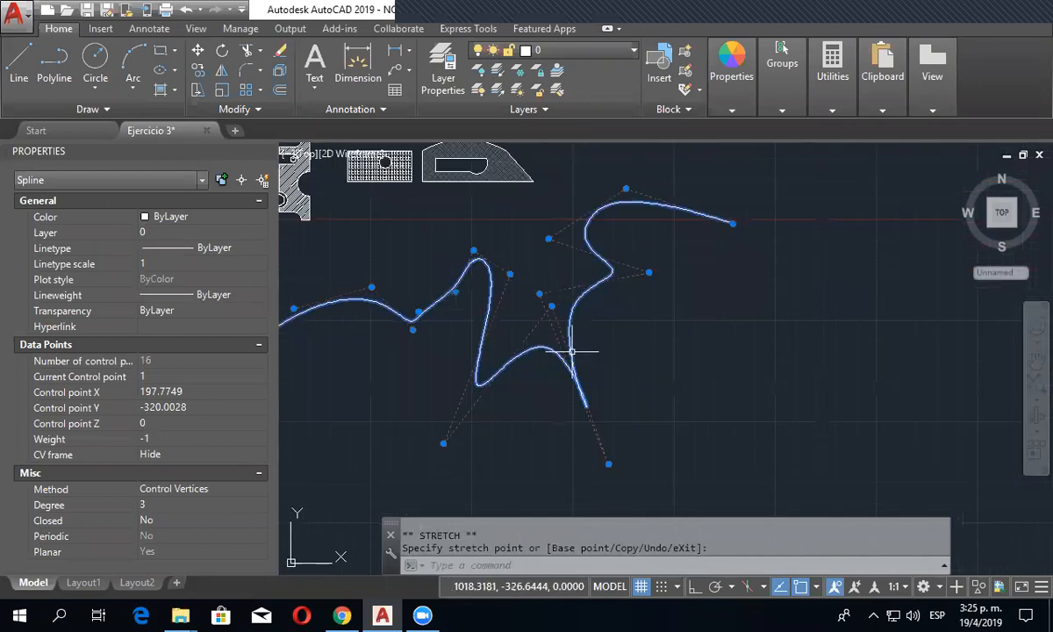
key("Escape")
- Draw an open CV spline with seven control vertices in the empty area right of the first spline
left_click(91, 109)
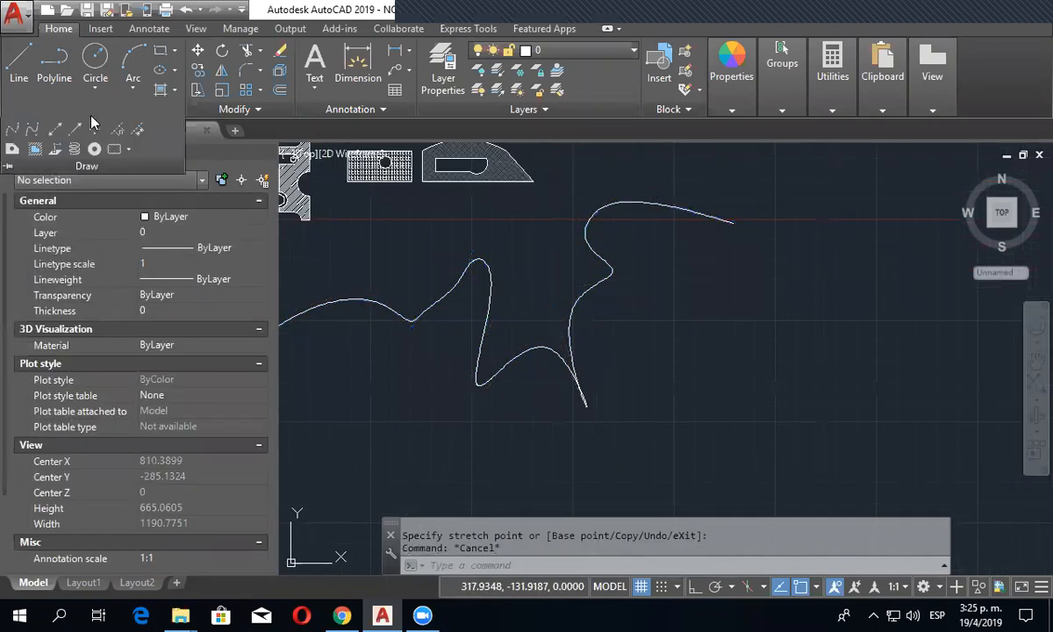
left_click(32, 130)
middle_click_drag(725, 488, 686, 473)
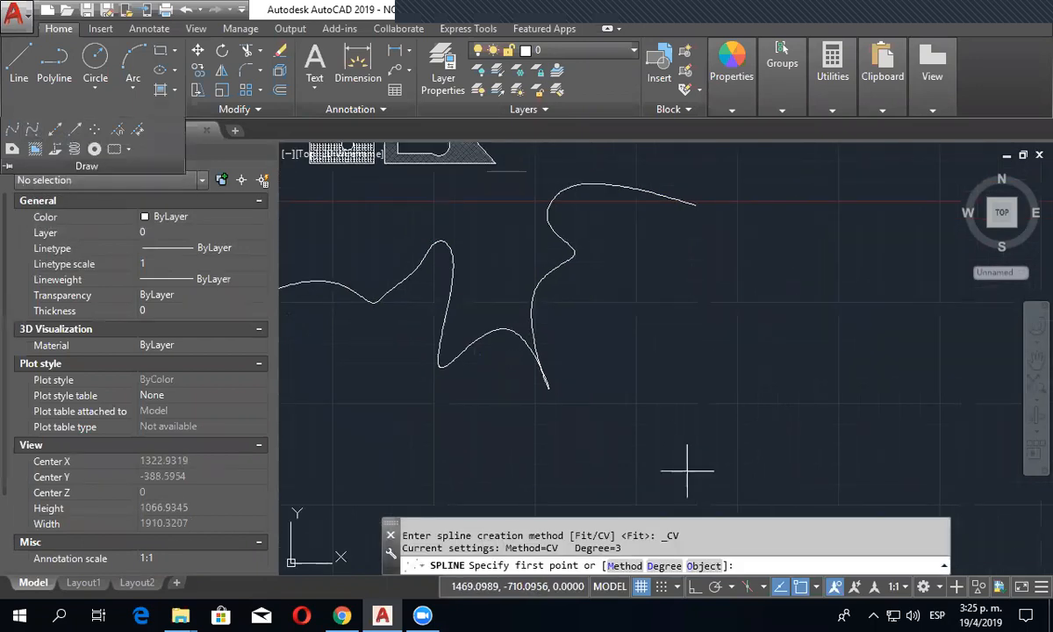
left_click(647, 445)
left_click(737, 362)
left_click(868, 415)
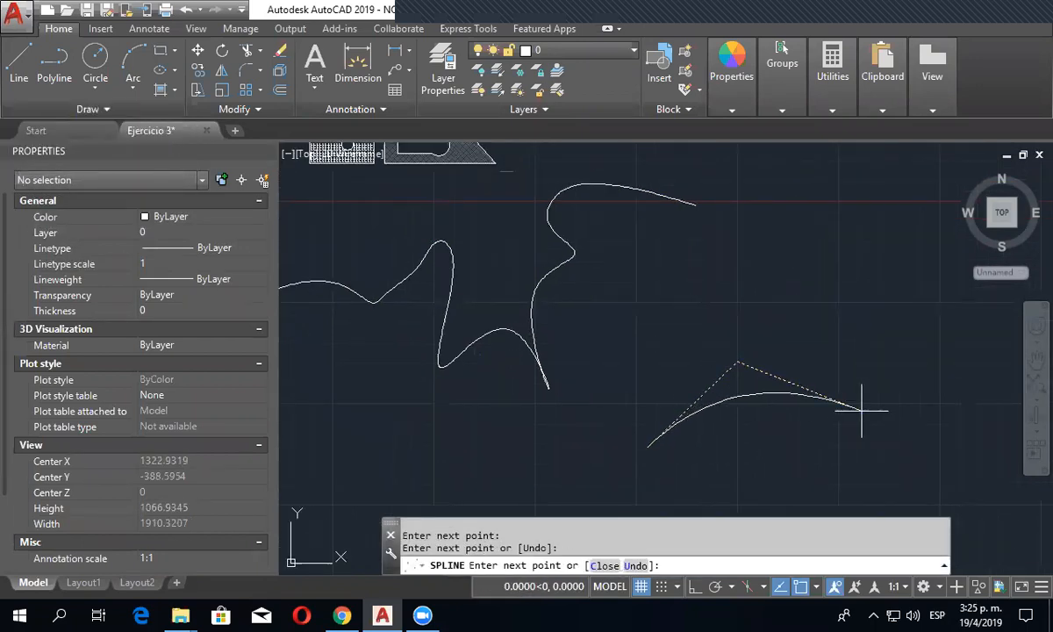
left_click(959, 460)
left_click(994, 343)
middle_click_drag(818, 419, 654, 454)
left_click(844, 286)
left_click(912, 266)
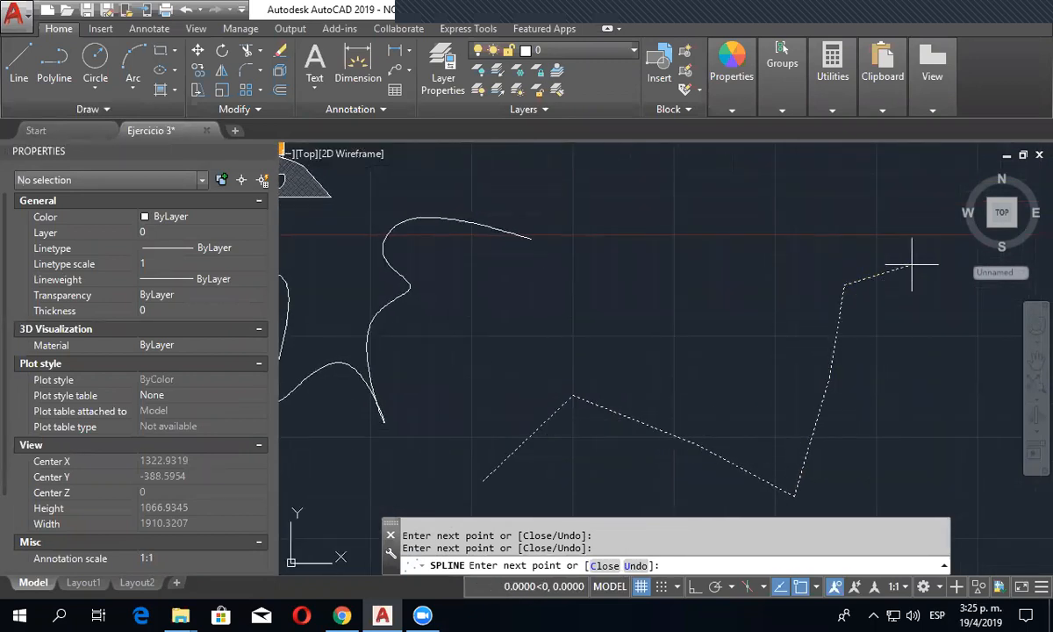
right_click(912, 269)
left_click(923, 273)
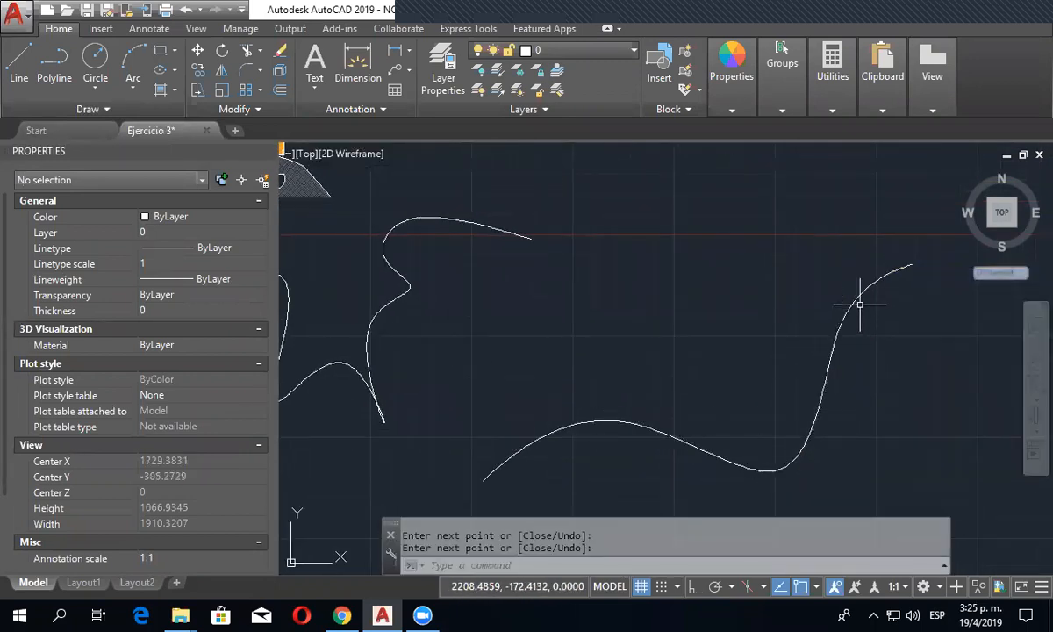
- Select the new spline and move the control vertex below its trough well up and slightly left
left_click(860, 295)
middle_click_drag(717, 439, 692, 352)
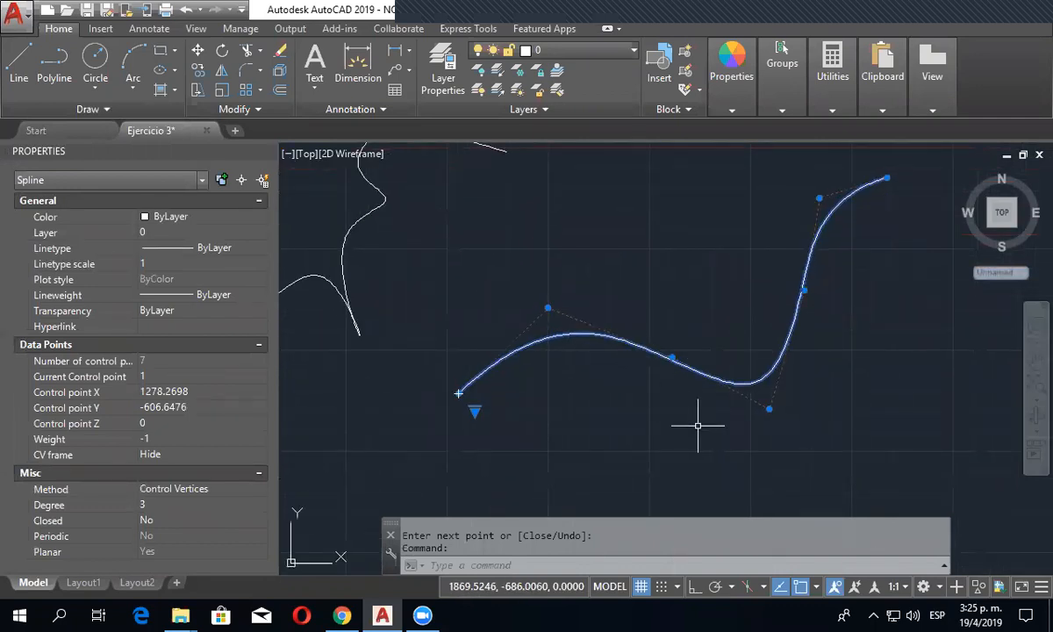
middle_click_drag(698, 426, 679, 422)
left_click(634, 388)
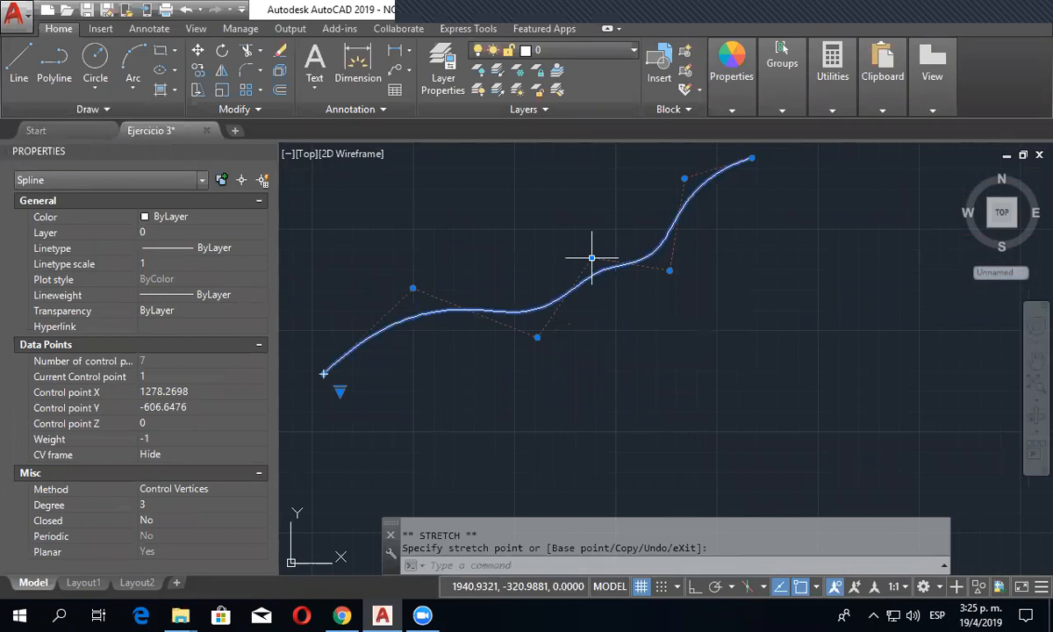
left_click(558, 216)
key("Escape")
middle_click_drag(558, 390, 631, 357)
- Select the new spline again and switch its grips to Fit
left_click(559, 276)
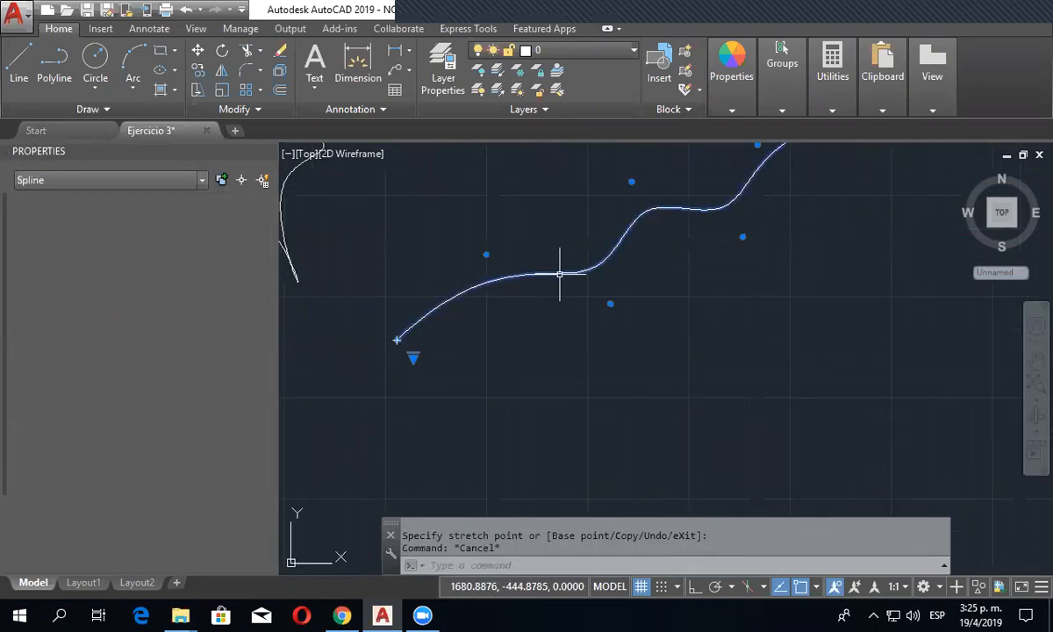
mouse_move(413, 362)
left_click(461, 370)
scroll(579, 368, "down", 4)
middle_click_drag(579, 369, 591, 384)
key("Escape")
- Select the first spline and move the control vertex above its lower arch down between the two lowest vertices
scroll(471, 393, "up", 2)
middle_click_drag(480, 397, 580, 411)
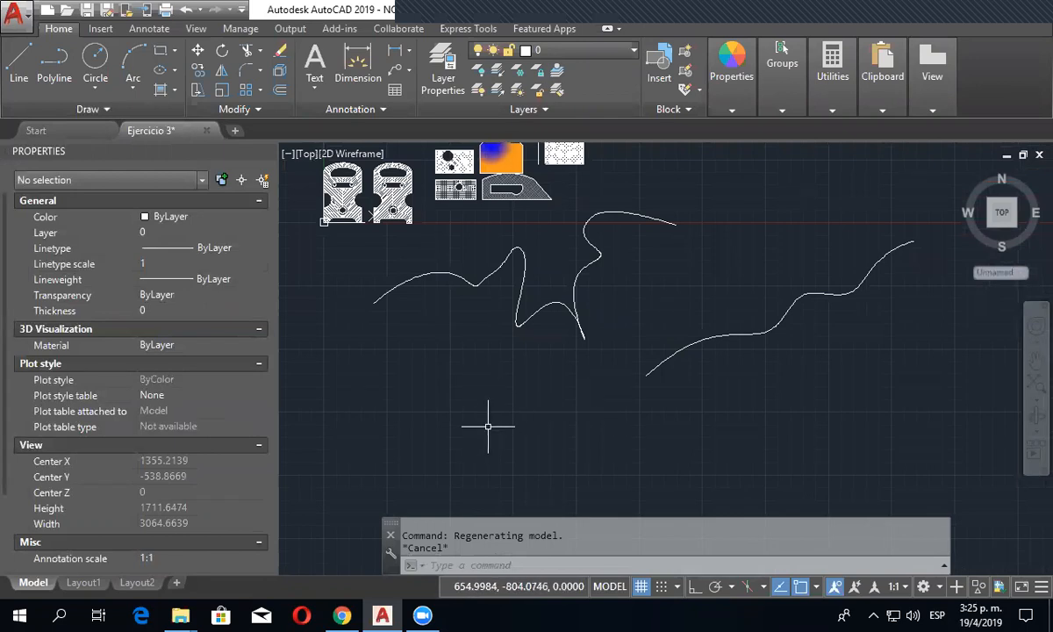
left_click(554, 304)
scroll(554, 309, "up", 4)
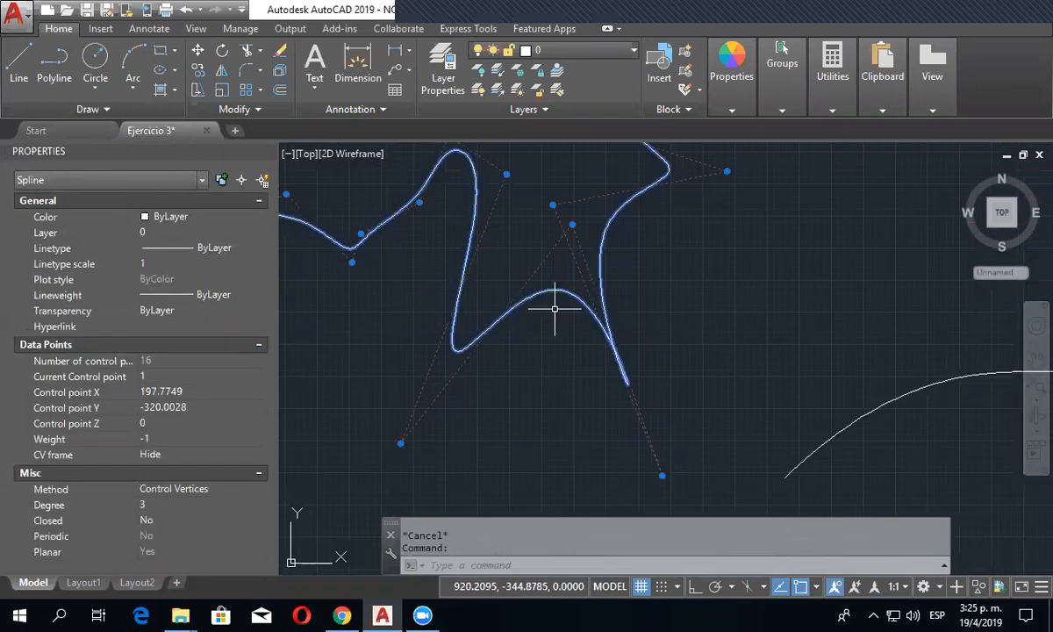
left_click(573, 224)
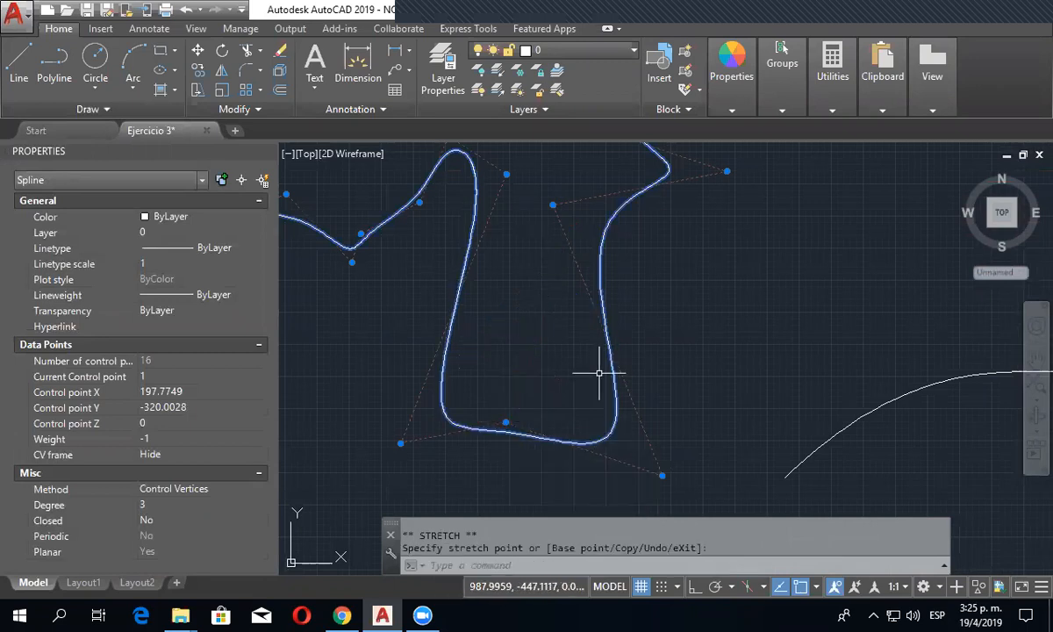
key("Escape")
scroll(600, 373, "down", 5)
scroll(614, 360, "up", 3)
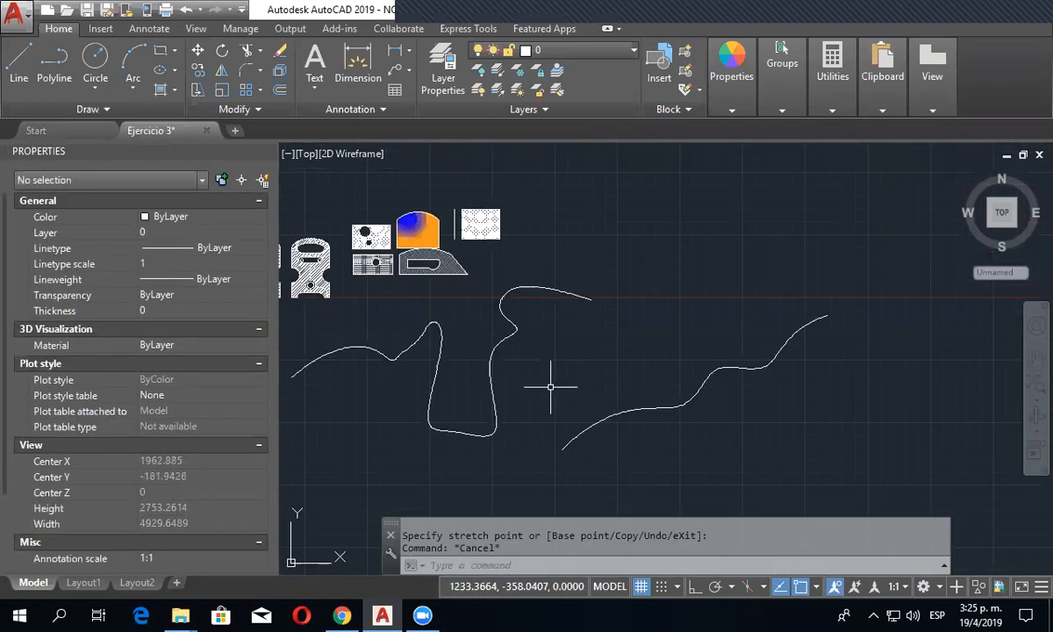
- Draw a construction line through a point above and right of the hatched shapes, sloping gently down to the right
left_click(104, 110)
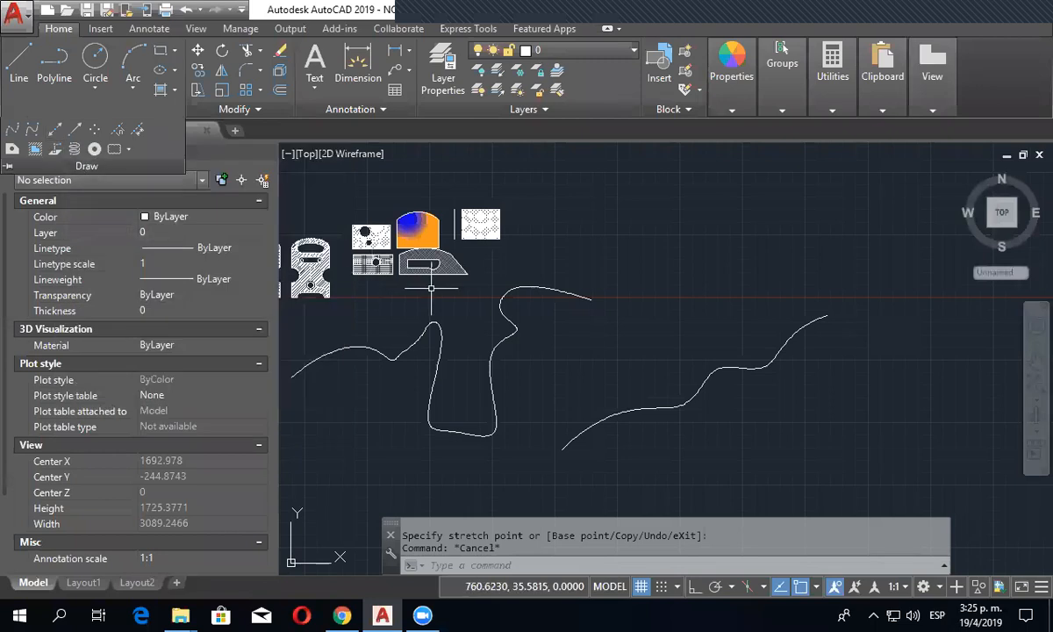
left_click(62, 138)
middle_click_drag(546, 272, 492, 357)
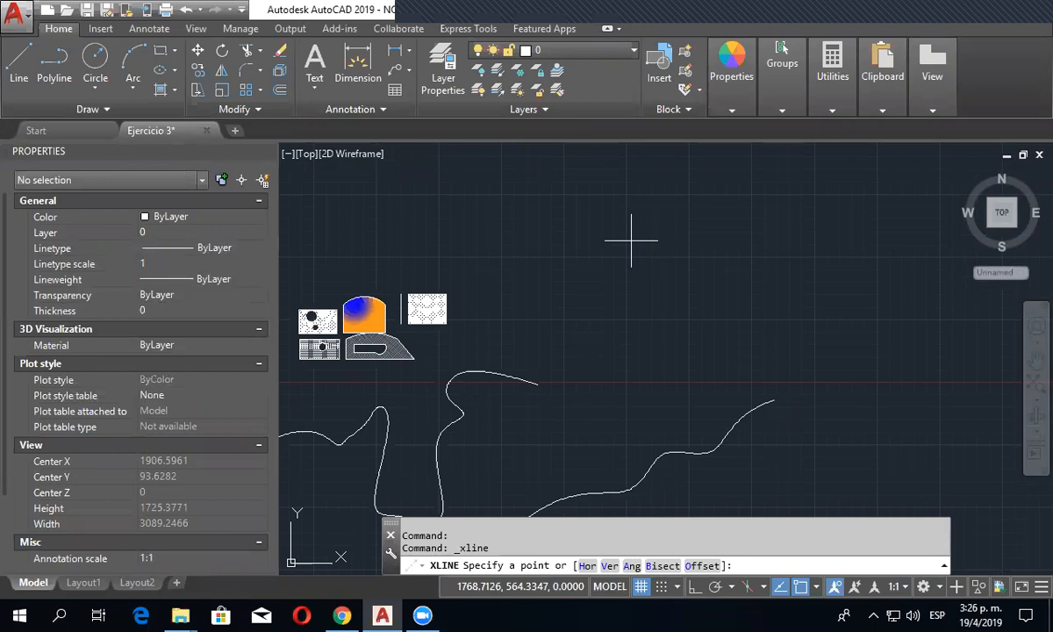
left_click(630, 239)
scroll(494, 270, "down", 4)
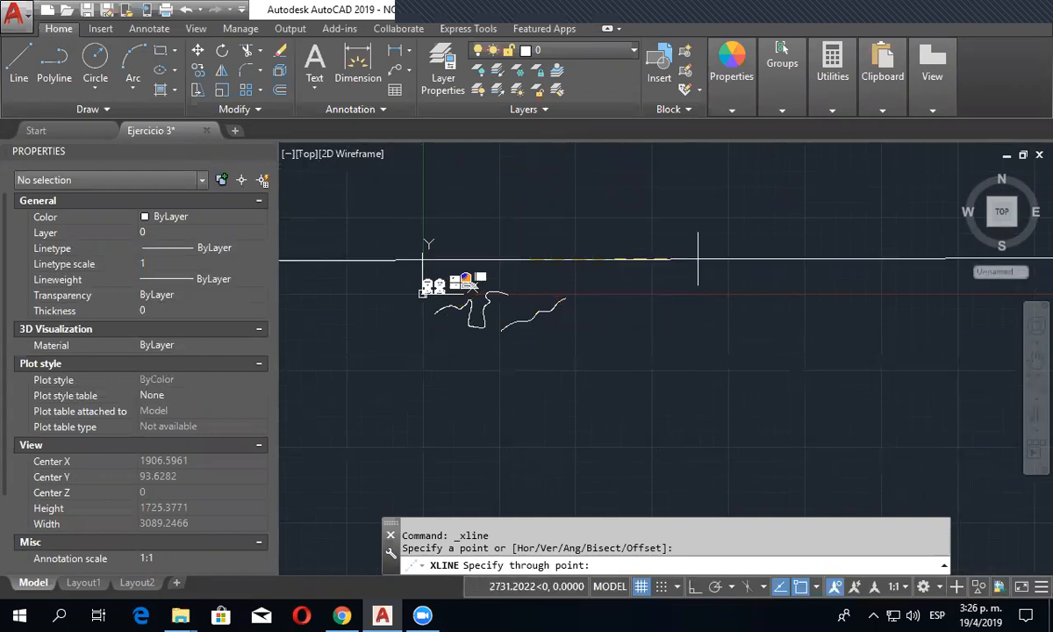
left_click(693, 294)
key("Escape")
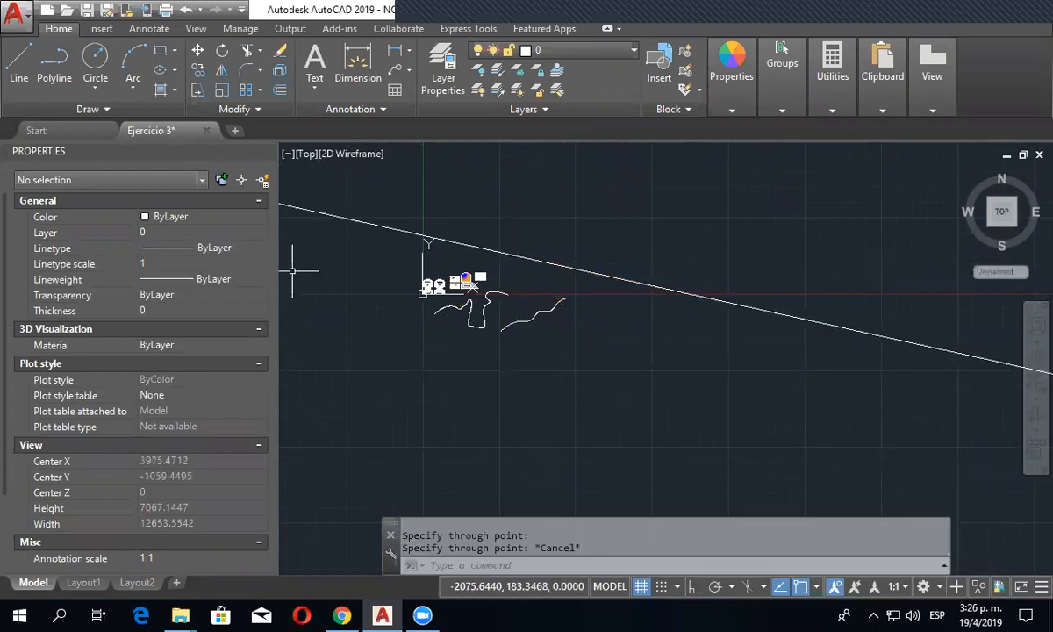
- Examine how far the construction line extends past the drawing at different scales, and select it to inspect its grips
scroll(614, 298, "down", 6)
scroll(808, 305, "up", 8)
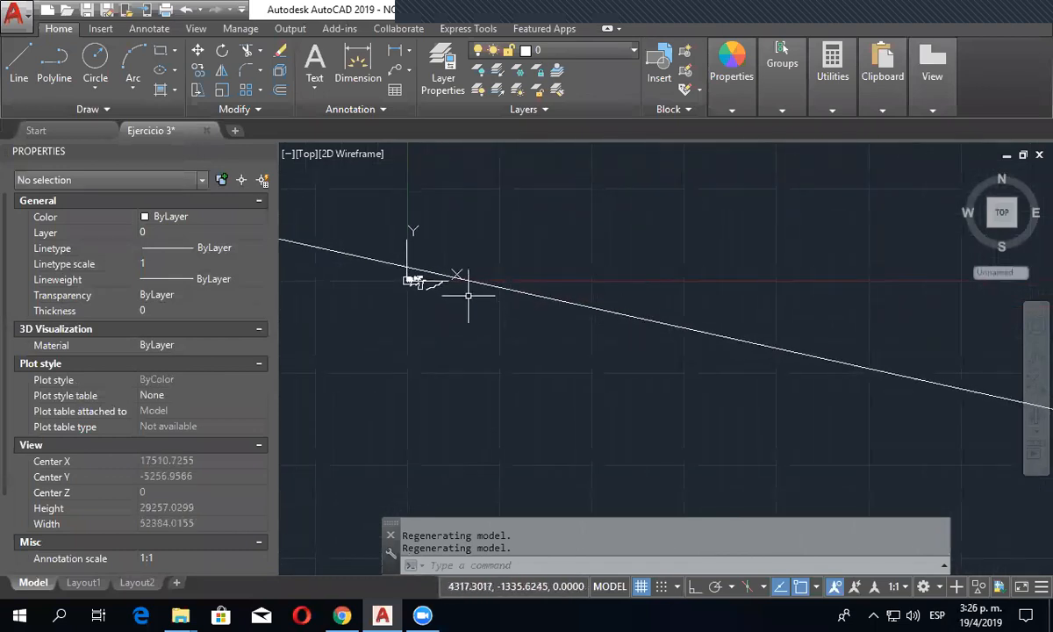
scroll(381, 285, "up", 2)
scroll(428, 276, "up", 4)
scroll(628, 265, "up", 2)
middle_click_drag(627, 266, 683, 434)
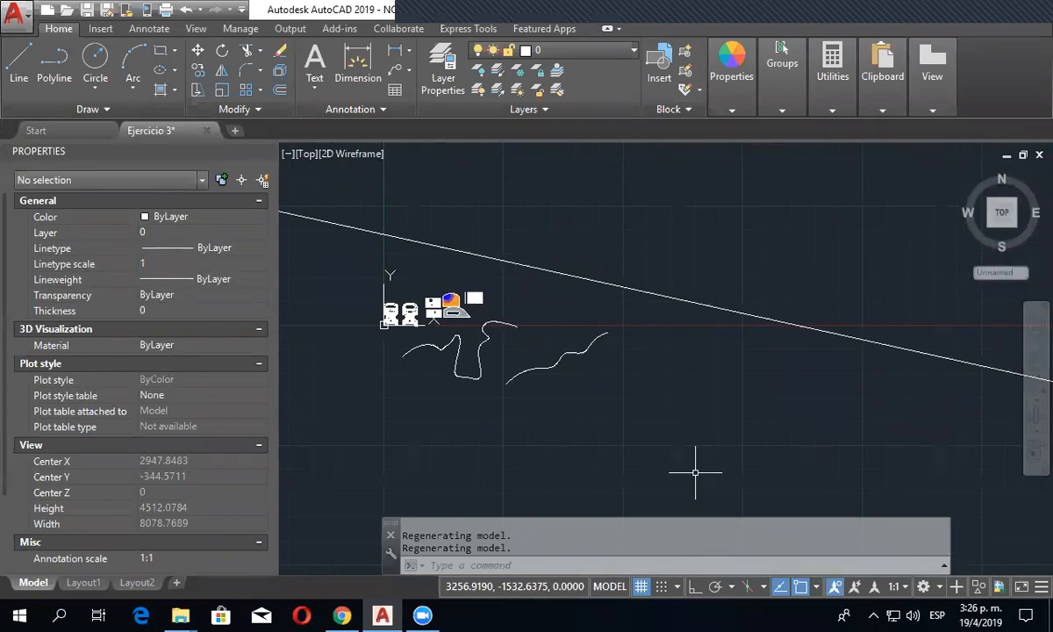
left_click(630, 287)
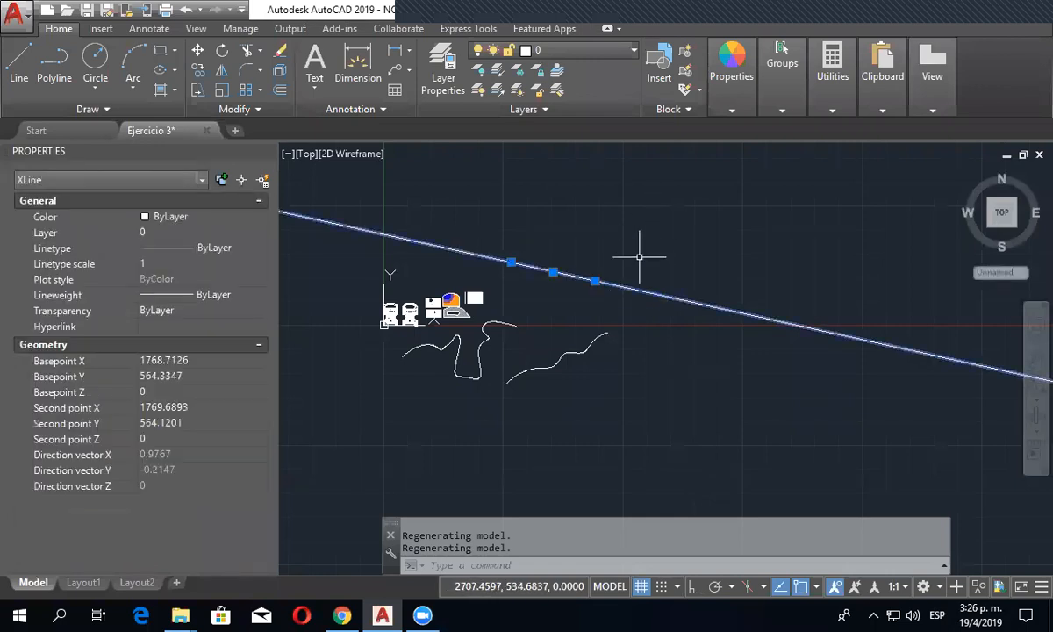
scroll(595, 310, "down", 3)
scroll(597, 307, "up", 6)
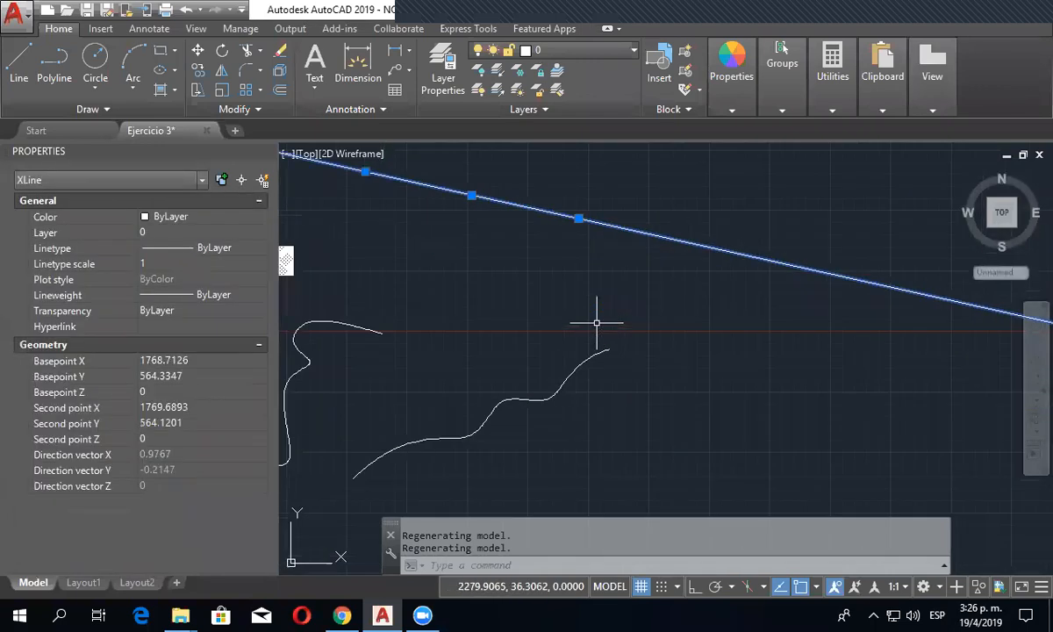
key("Escape")
scroll(601, 296, "down", 3)
left_click(664, 298)
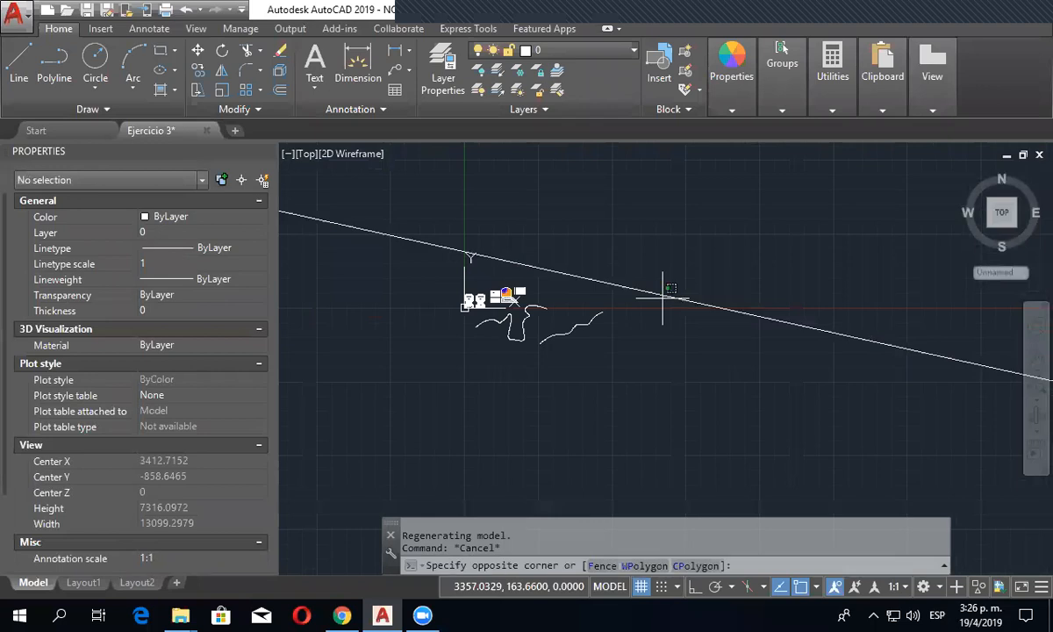
left_click(647, 278)
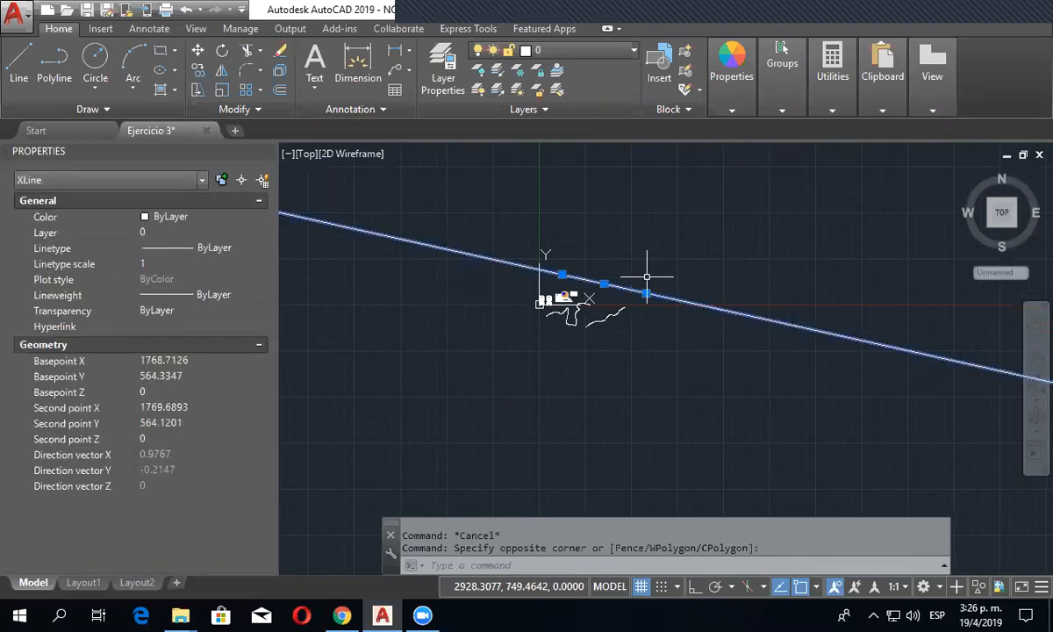
left_click(561, 274)
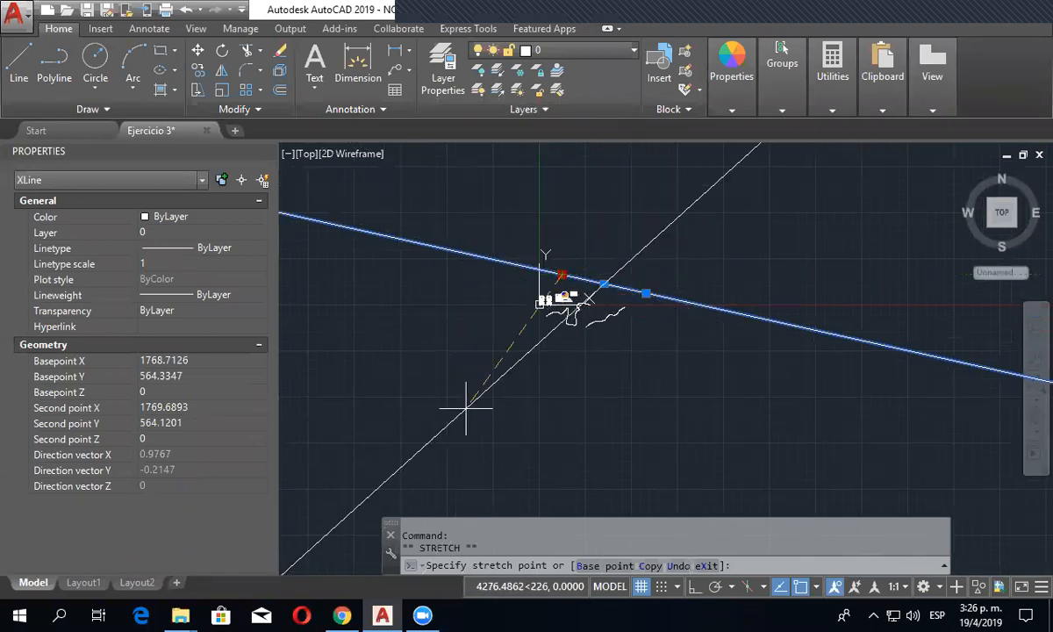
key("Escape")
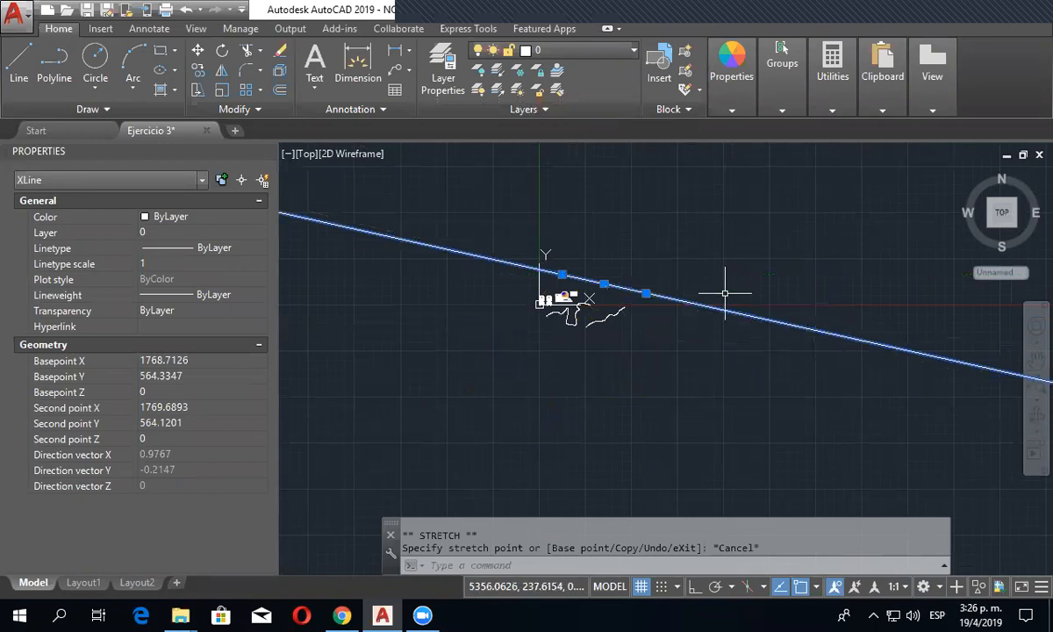
key("Escape")
- Draw a ray starting at the upper-right corner of the cross-hatched rectangle and running up to the right across the construction line
left_click(127, 110)
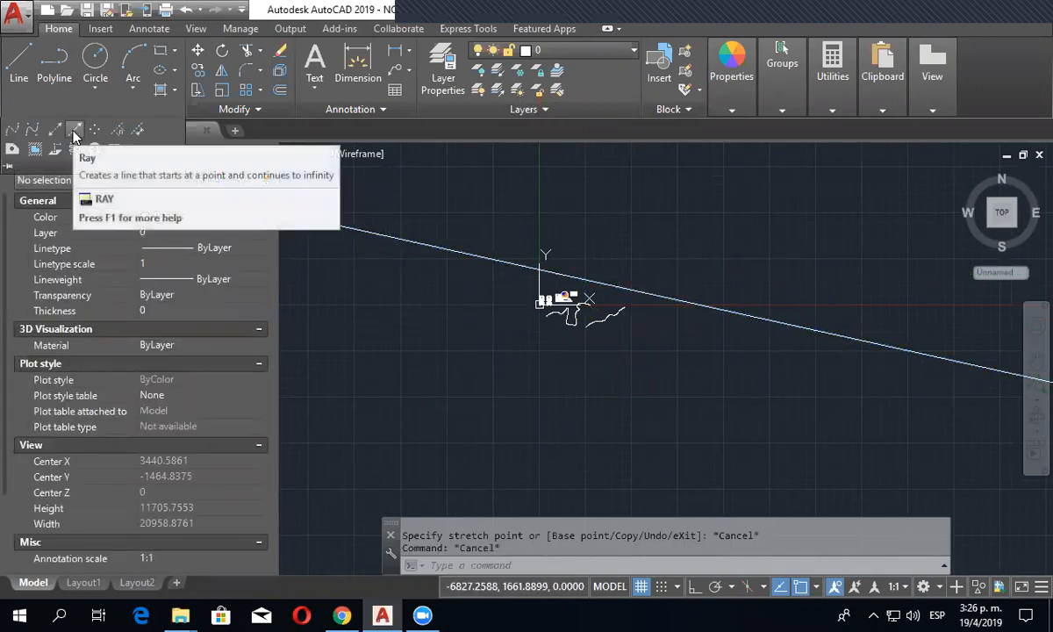
left_click(75, 131)
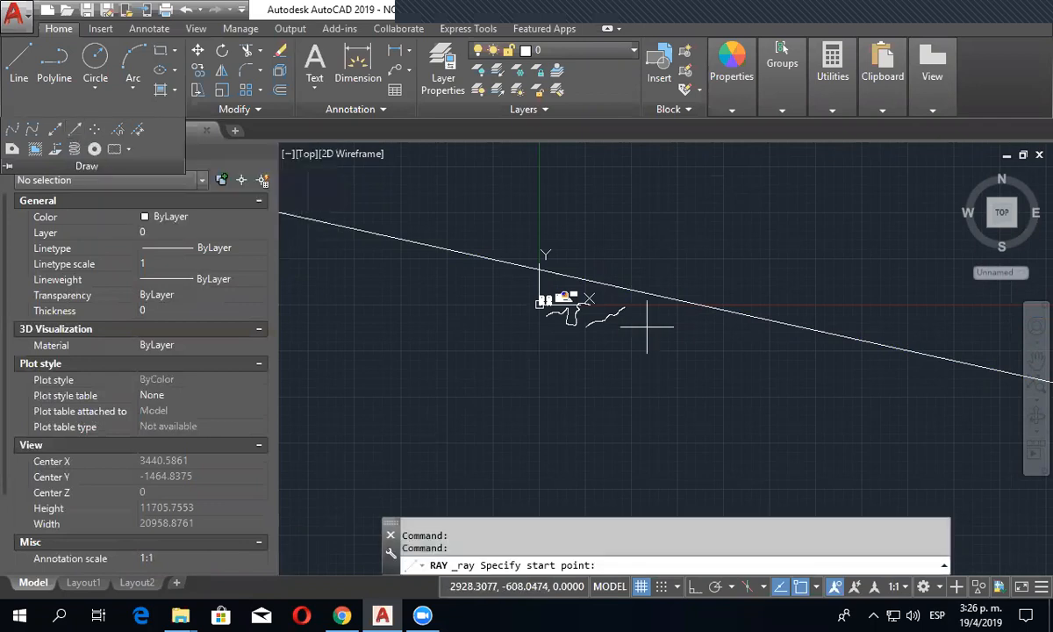
scroll(647, 325, "up", 10)
scroll(601, 282, "up", 2)
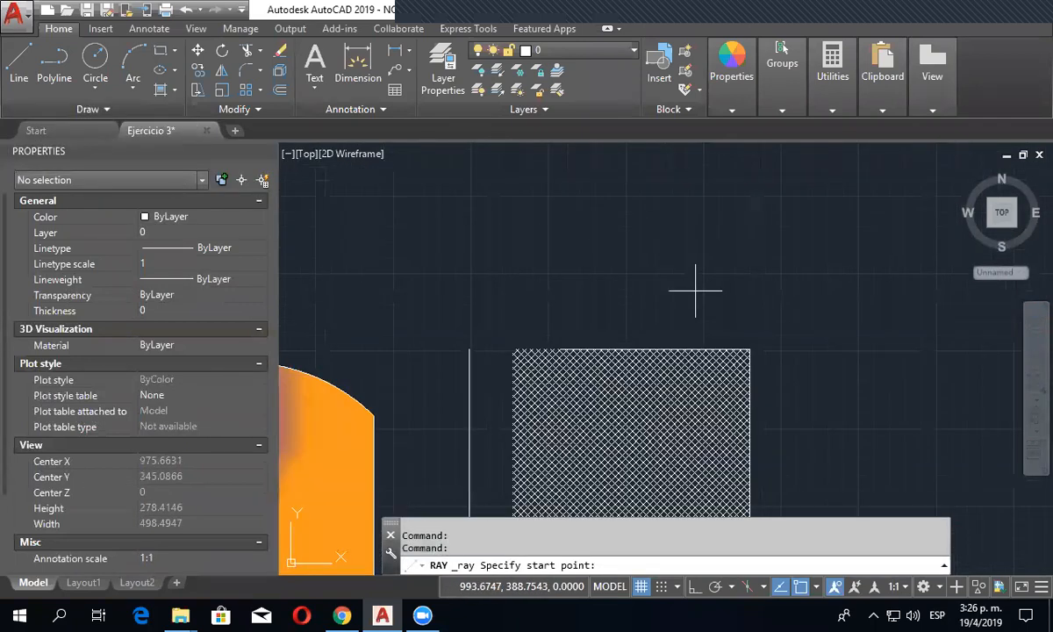
left_click(750, 349)
scroll(748, 348, "down", 10)
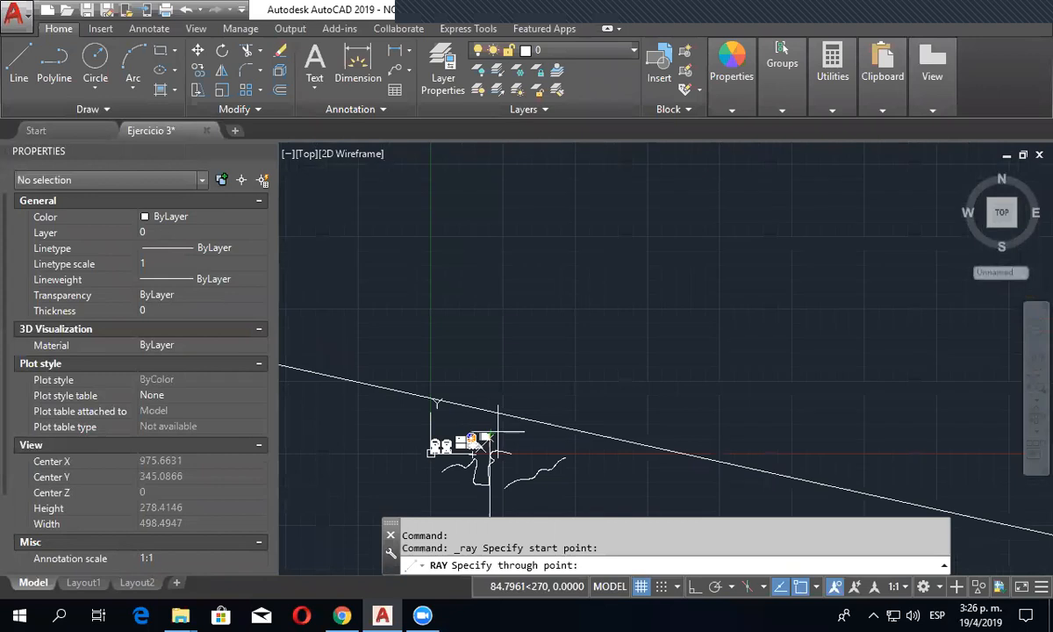
left_click(721, 245)
key("Escape")
- Select the ray to inspect its grips and geometry, and examine how far it extends beyond its start corner
scroll(489, 452, "up", 10)
left_click(558, 227)
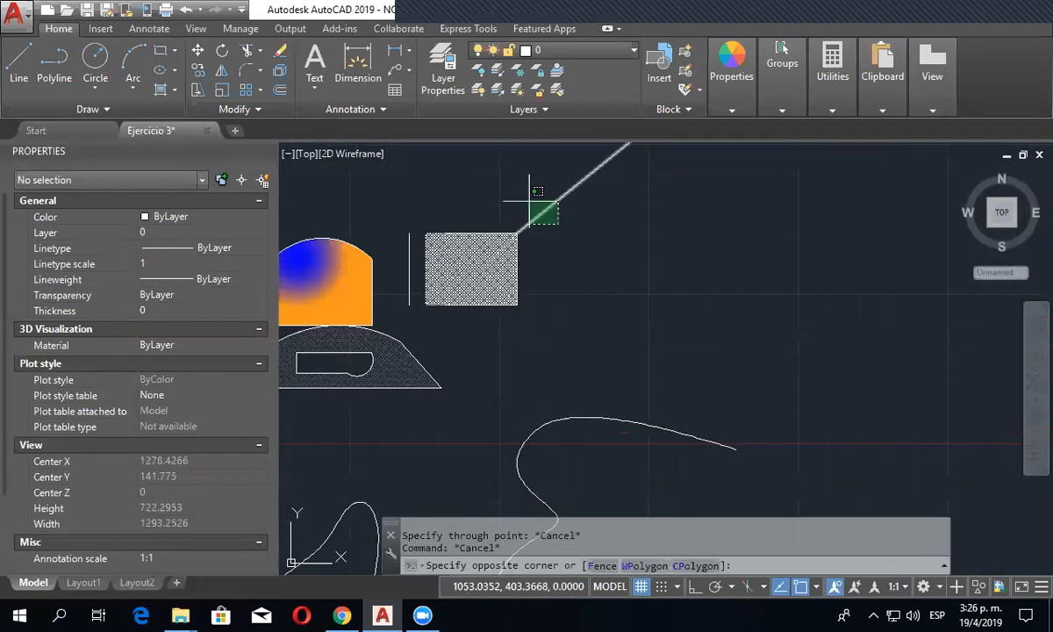
left_click(531, 201)
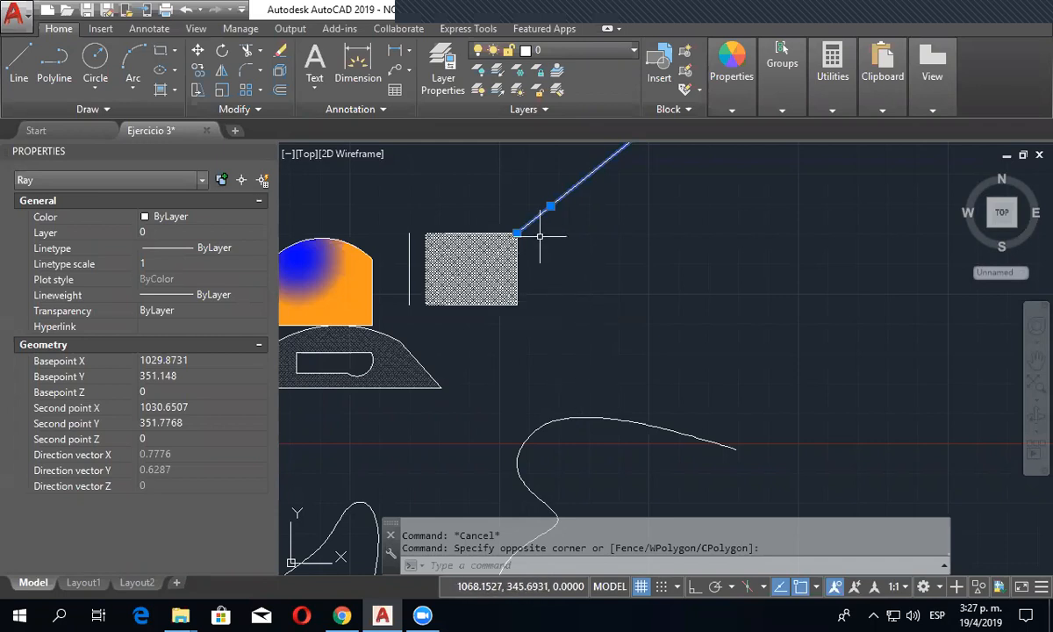
scroll(539, 235, "down", 4)
scroll(559, 274, "up", 3)
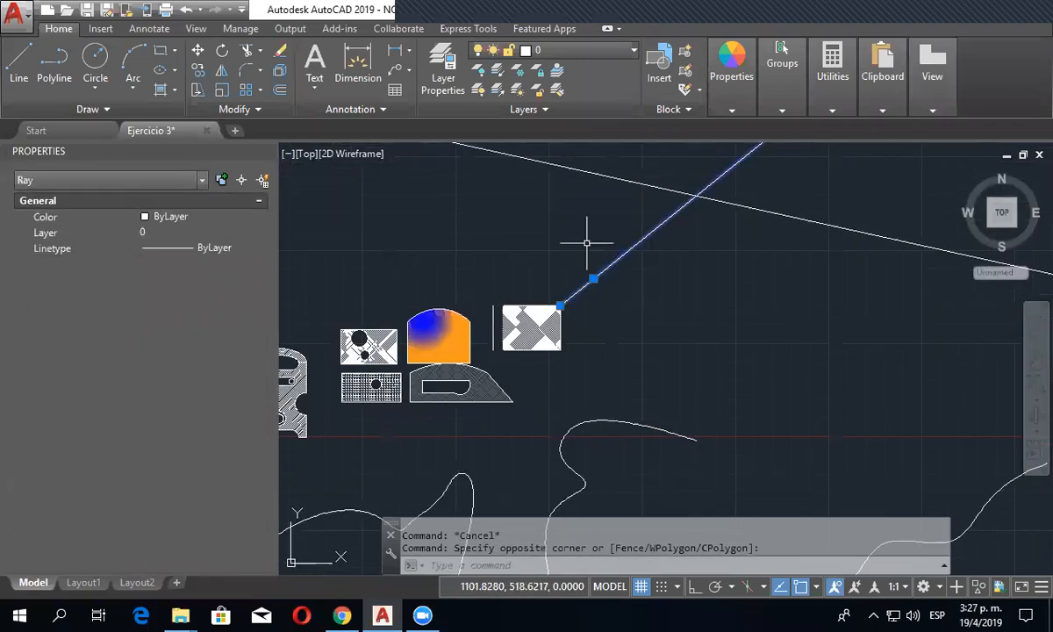
scroll(752, 294, "down", 4)
middle_click_drag(752, 294, 667, 368)
key("Escape")
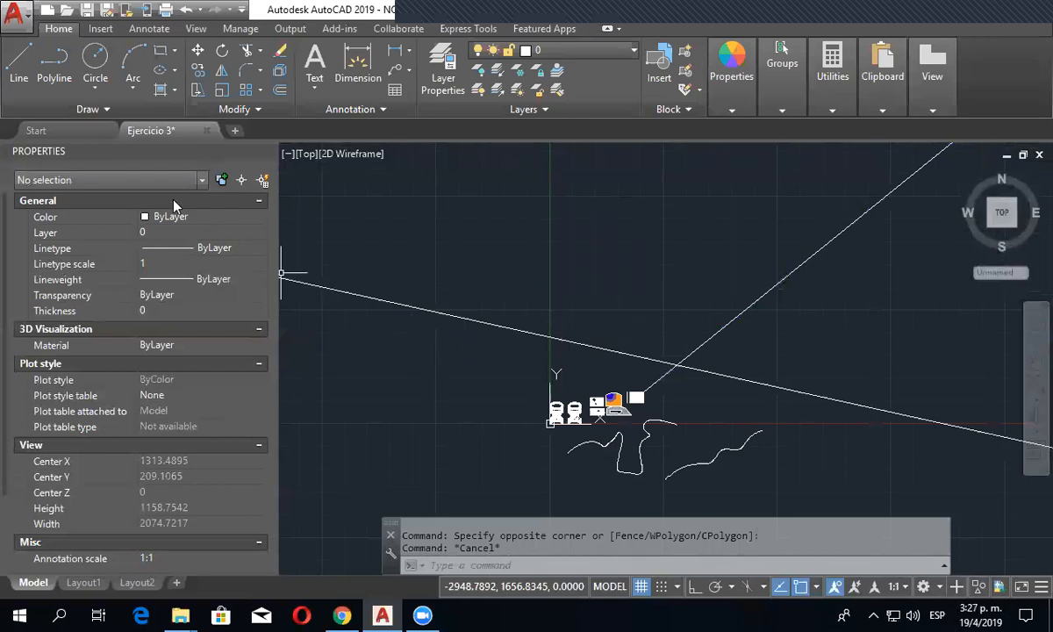
- Place a single point in the empty area above the construction line, left of the ray
left_click(105, 103)
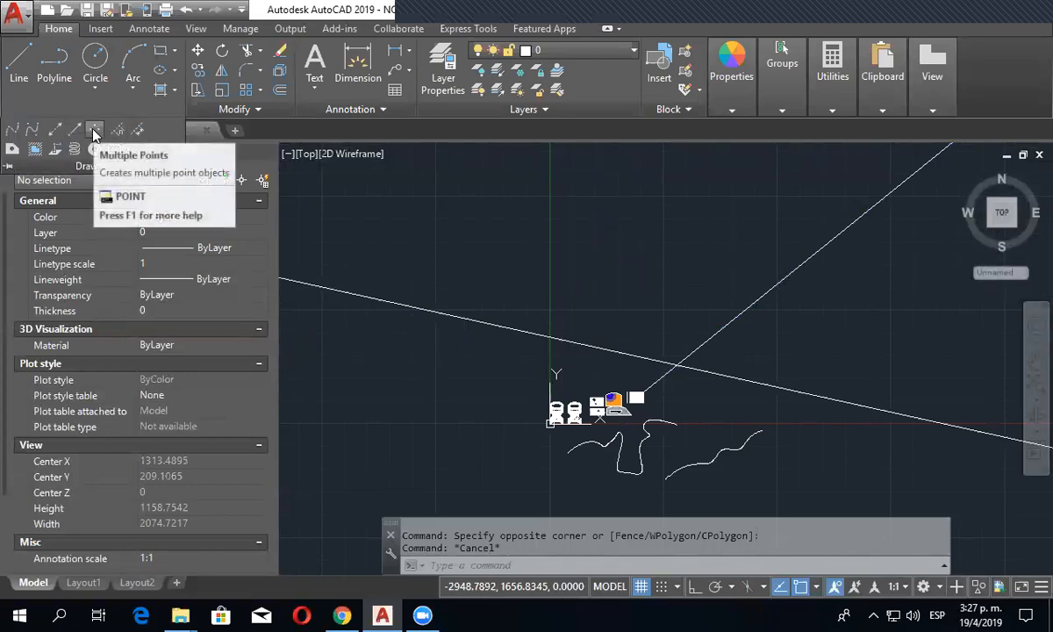
left_click(93, 130)
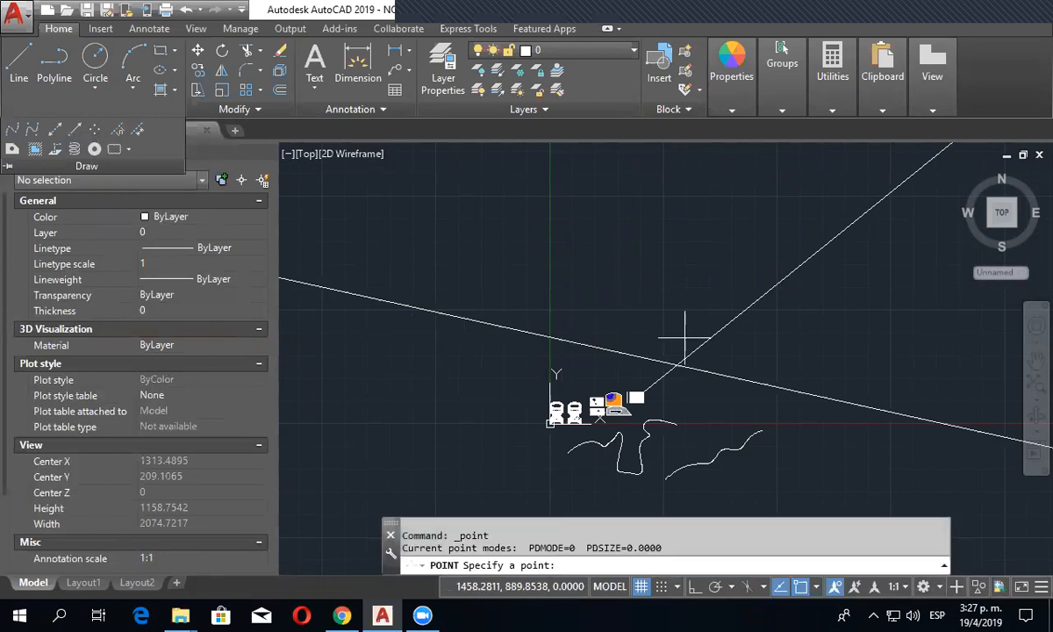
key("Escape")
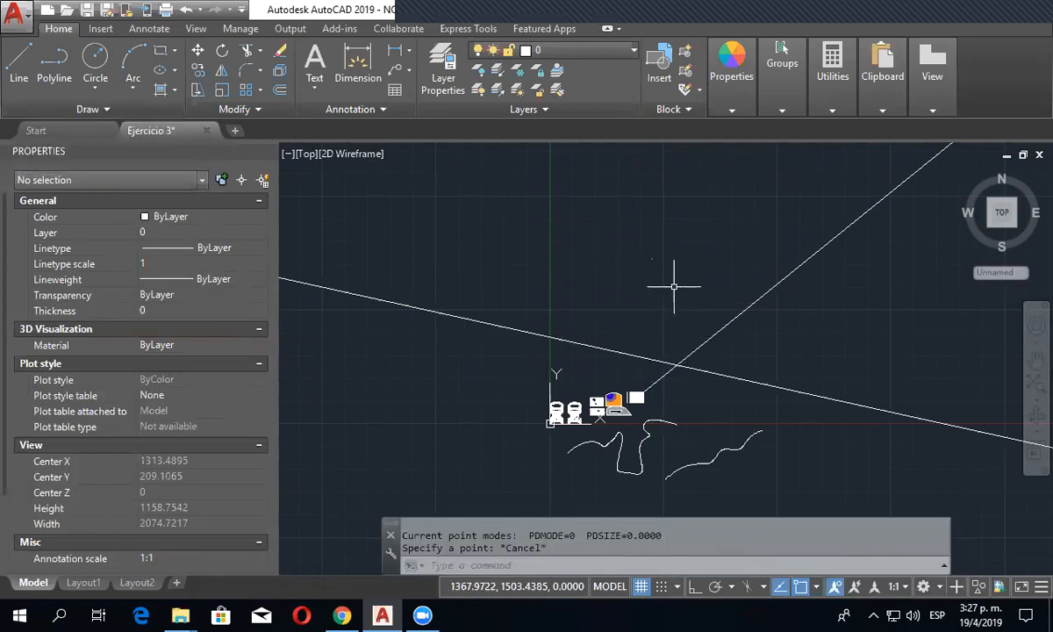
- Select the new point and inspect its position coordinates, then clear the selection
scroll(667, 265, "up", 3)
scroll(630, 246, "up", 2)
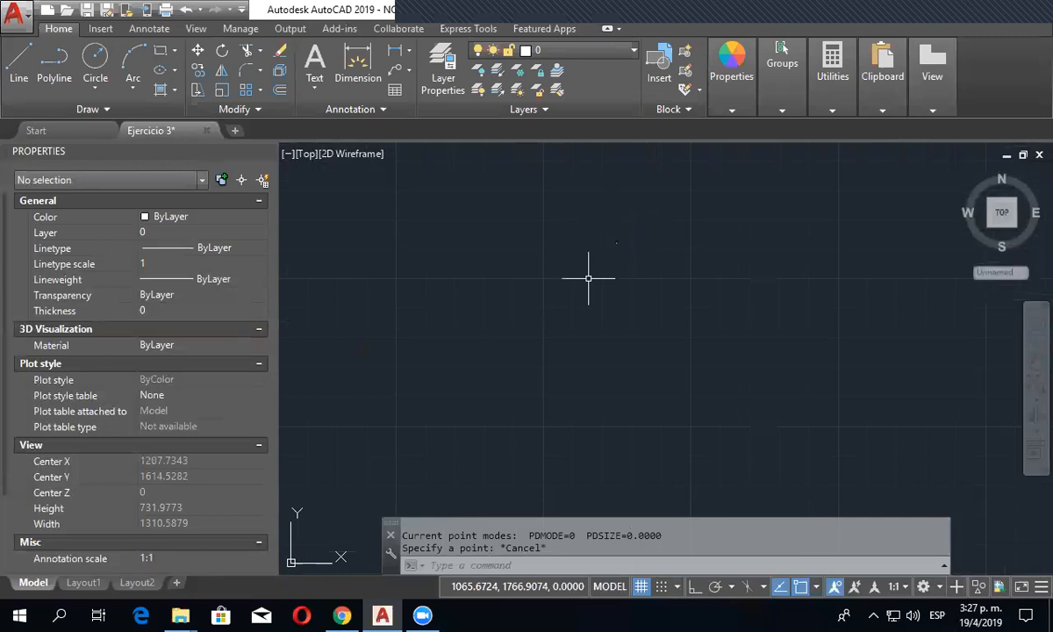
left_click(595, 226)
left_click(663, 290)
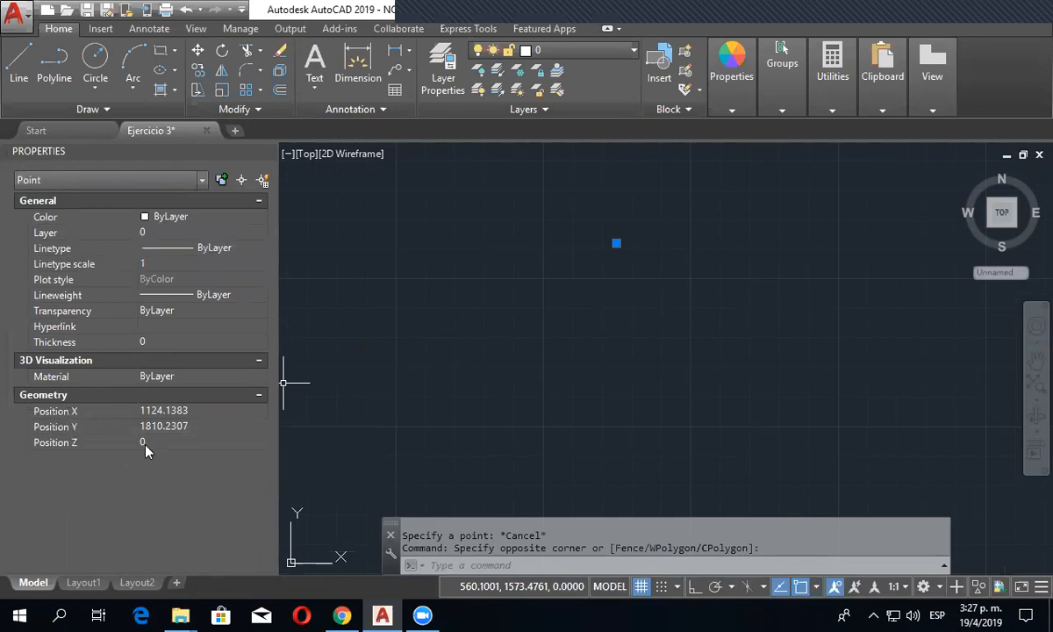
key("Escape")
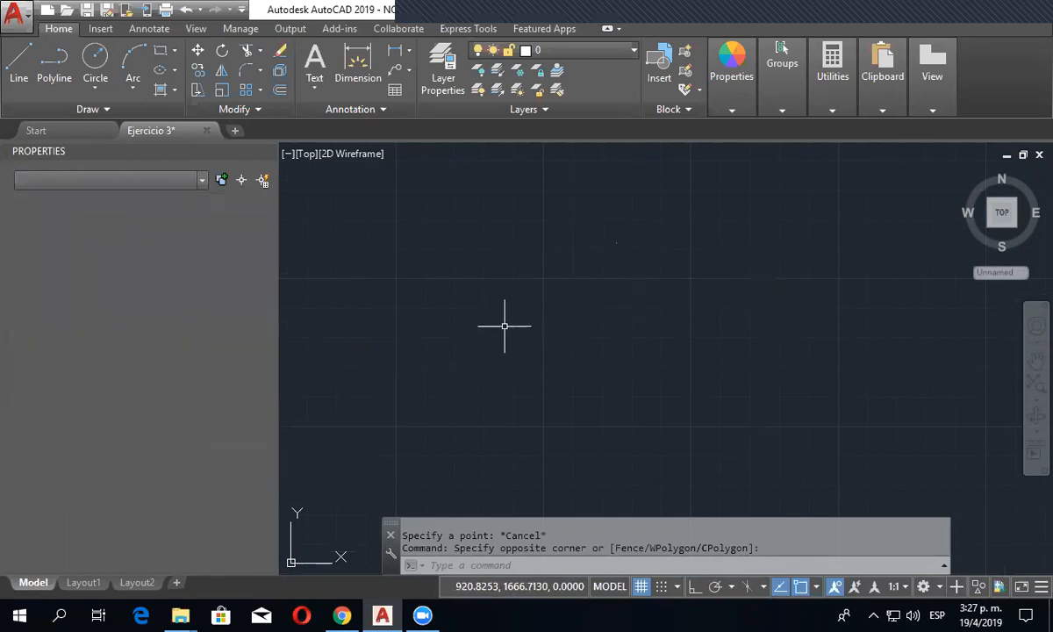
key("Escape")
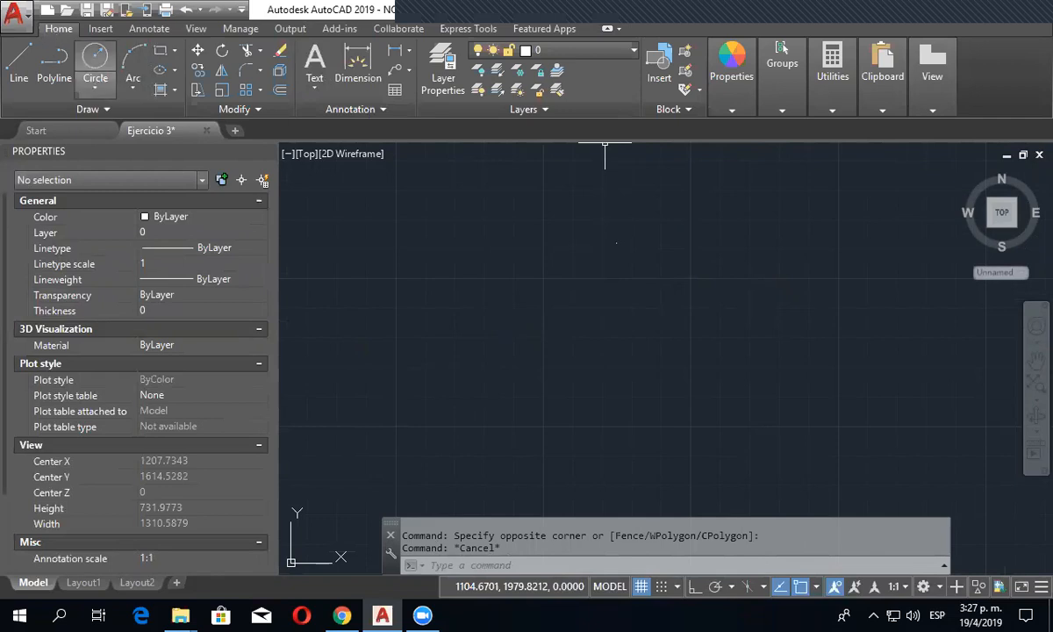
- Set the point style to the circle with a diagonal cross through it
left_click(832, 104)
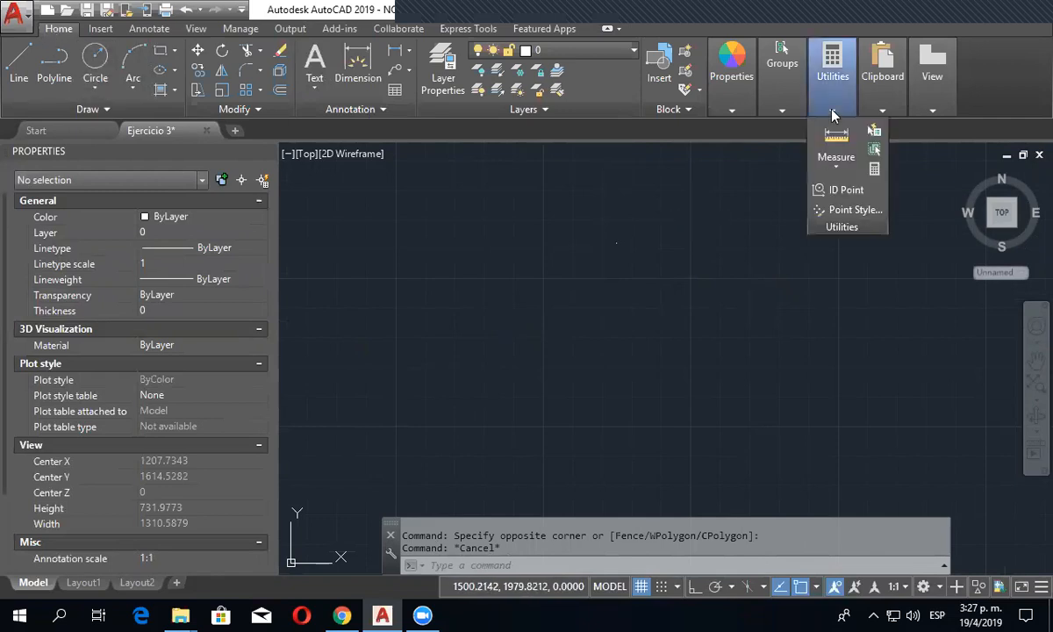
left_click(858, 215)
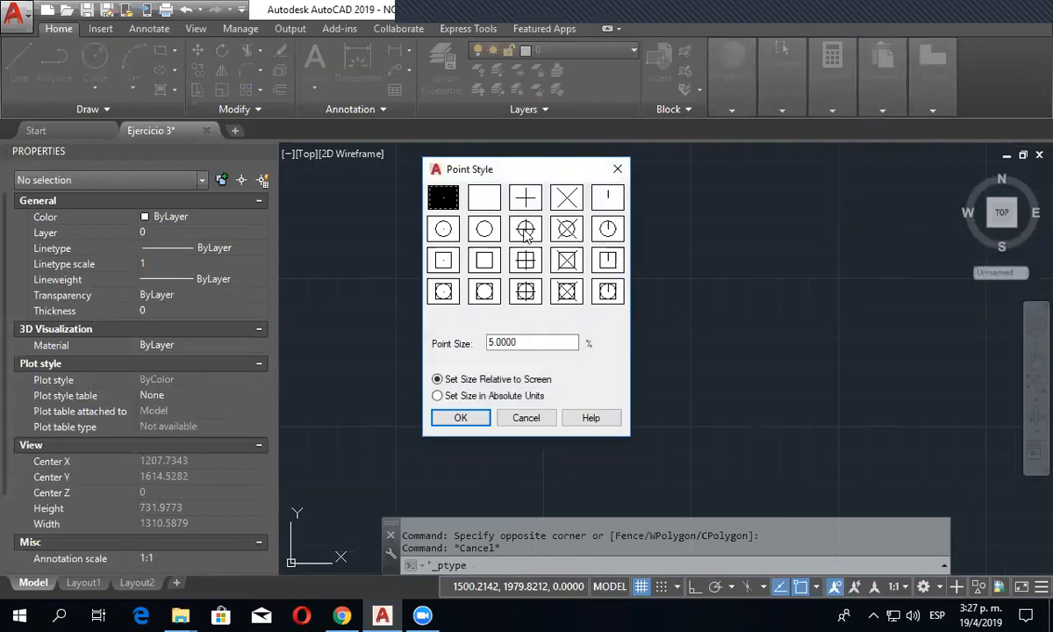
left_click(569, 229)
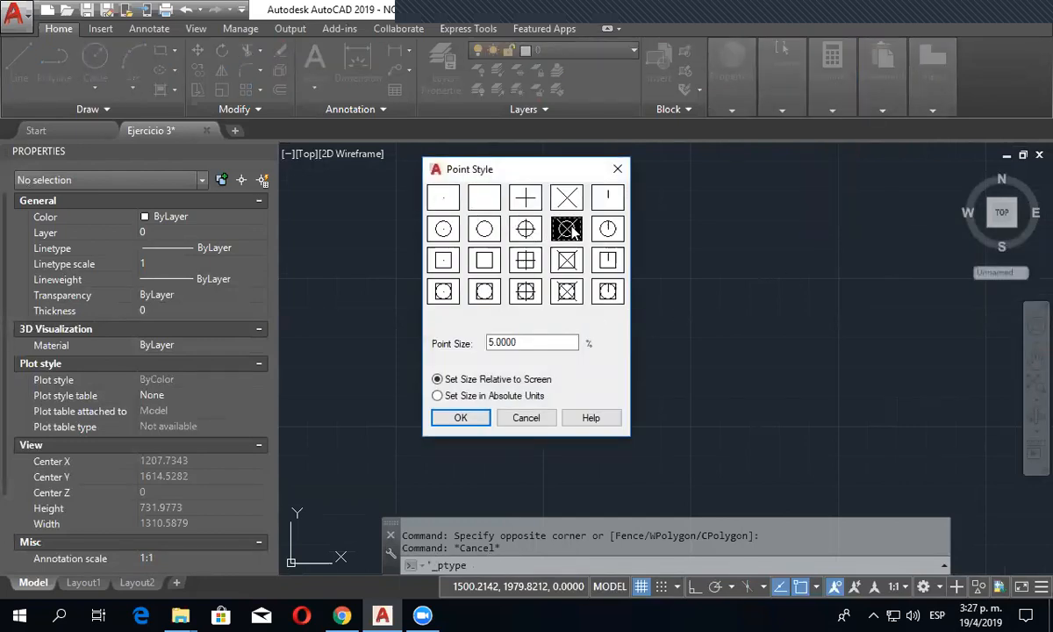
left_click(459, 418)
- Place seven more points in a loose ring beside and below the existing point using Multiple Points
middle_click_drag(595, 326, 527, 335)
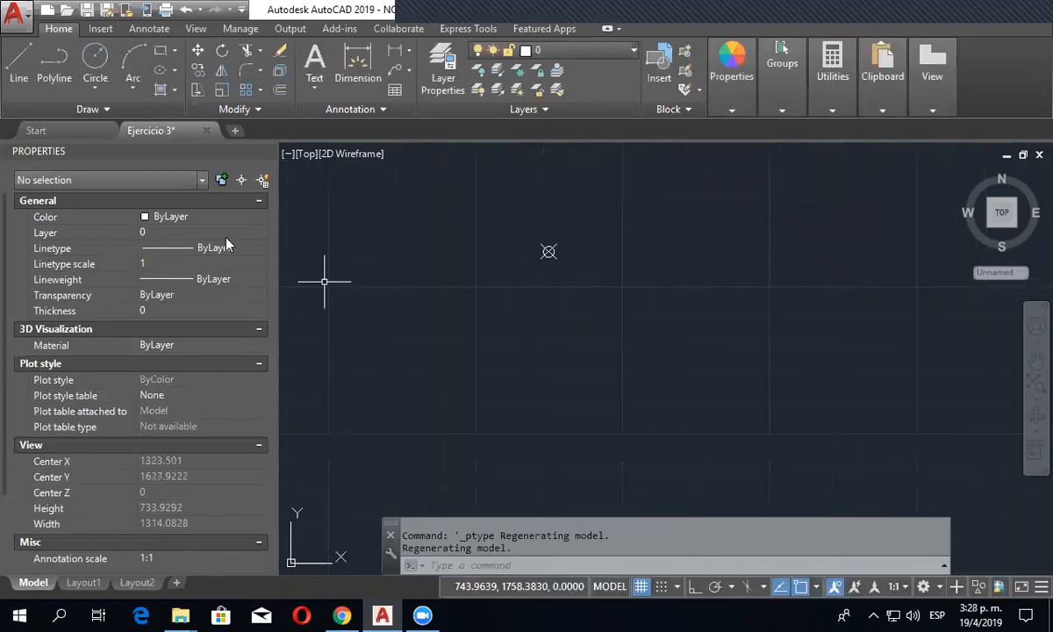
left_click(96, 108)
left_click(91, 126)
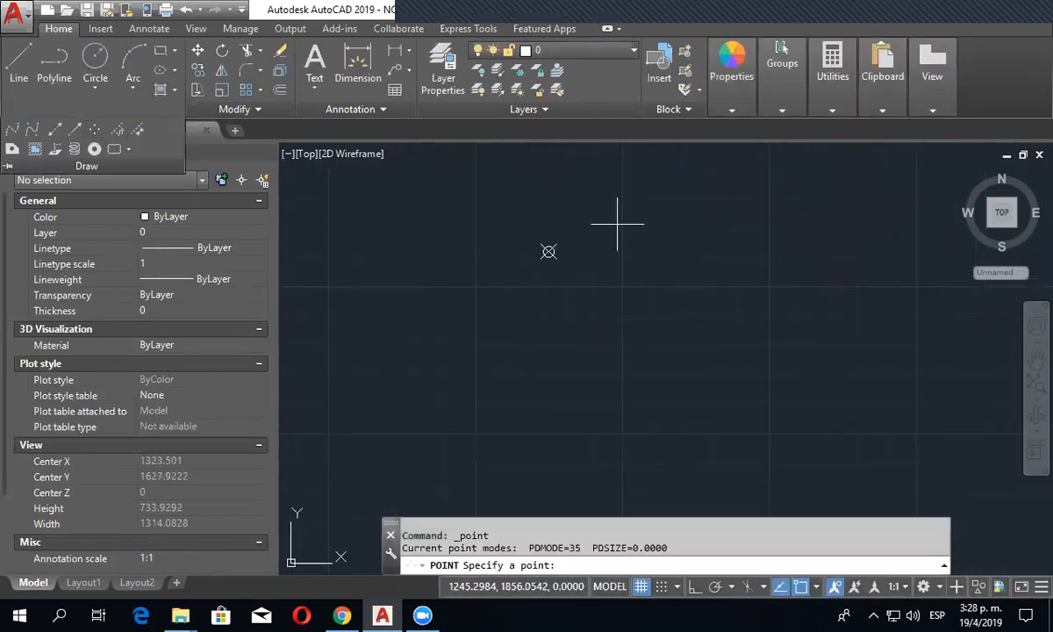
left_click(678, 232)
left_click(760, 310)
left_click(702, 372)
left_click(567, 406)
left_click(463, 380)
left_click(463, 299)
key("Escape")
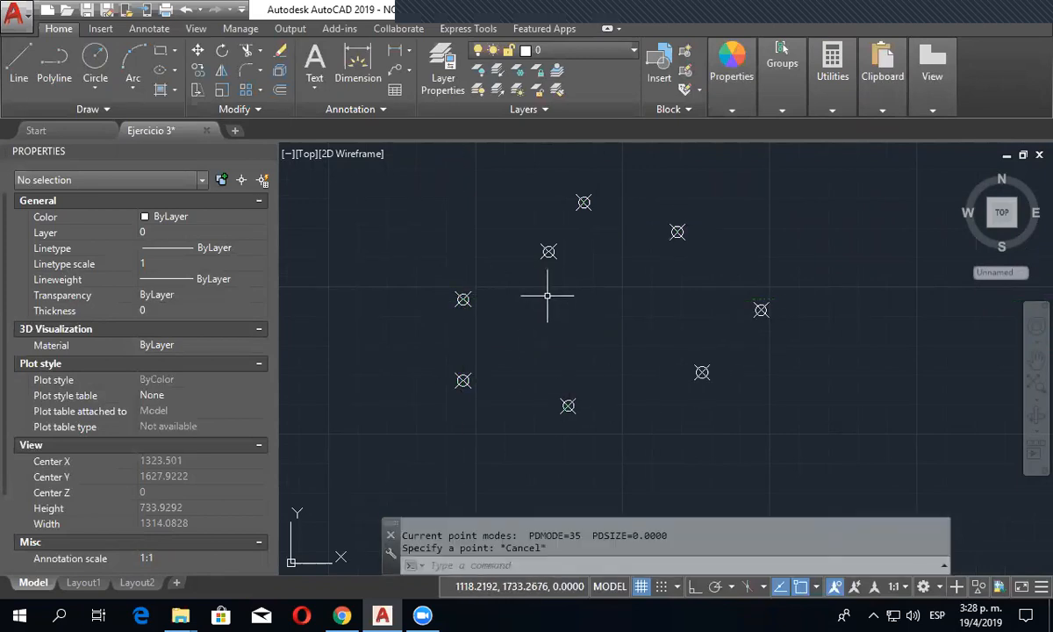
- Compare the point symbols at different scales, then regenerate the model to resize them for the current view
scroll(548, 295, "down", 2)
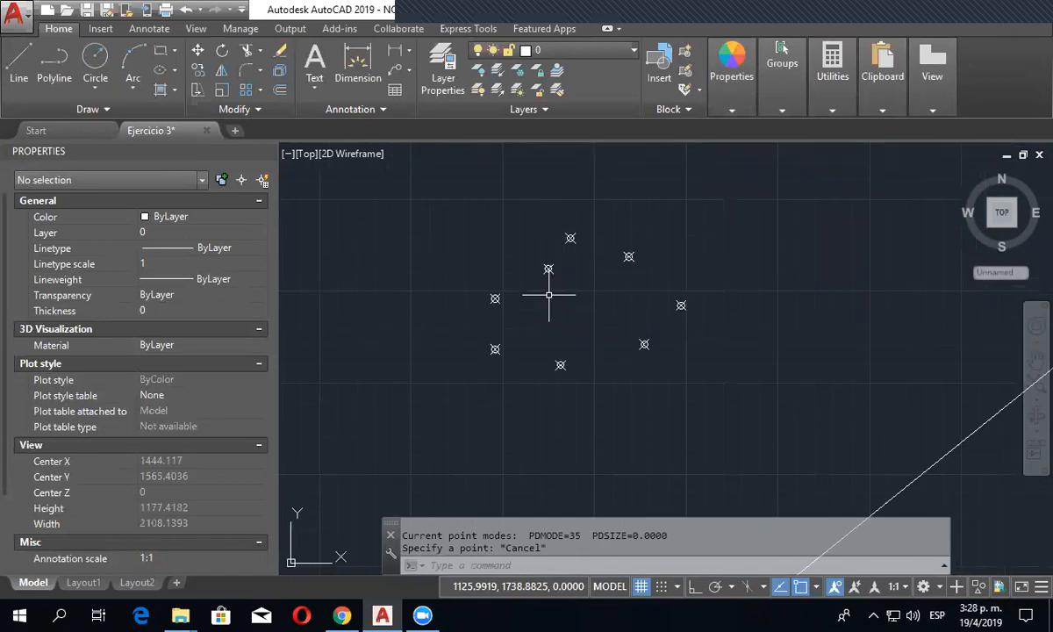
scroll(549, 294, "up", 2)
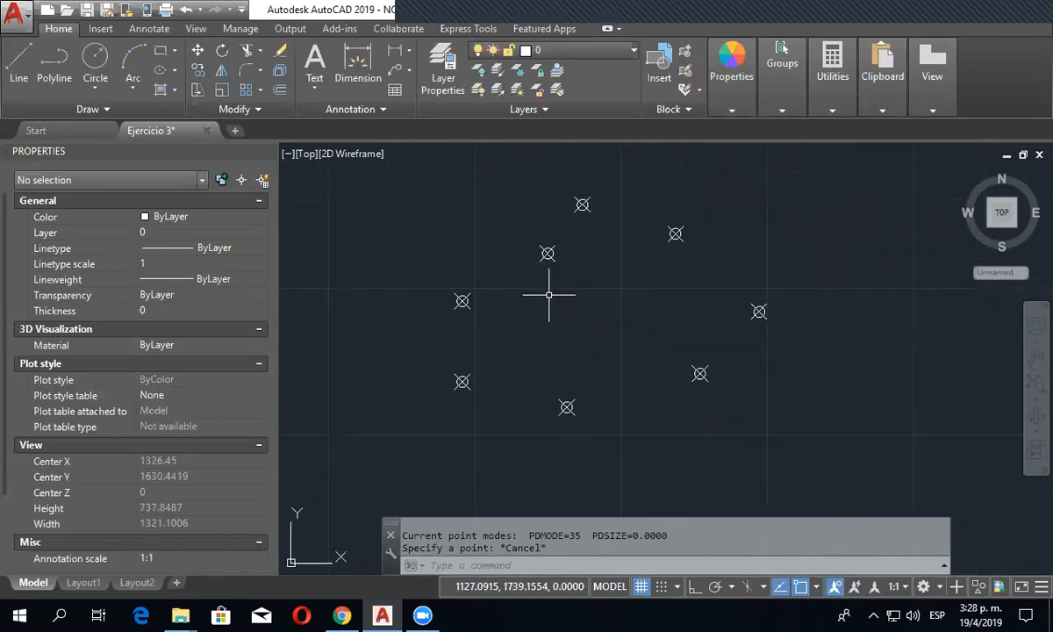
scroll(549, 294, "down", 4)
scroll(556, 301, "down", 3)
scroll(556, 304, "up", 3)
scroll(556, 304, "down", 2)
type("r")
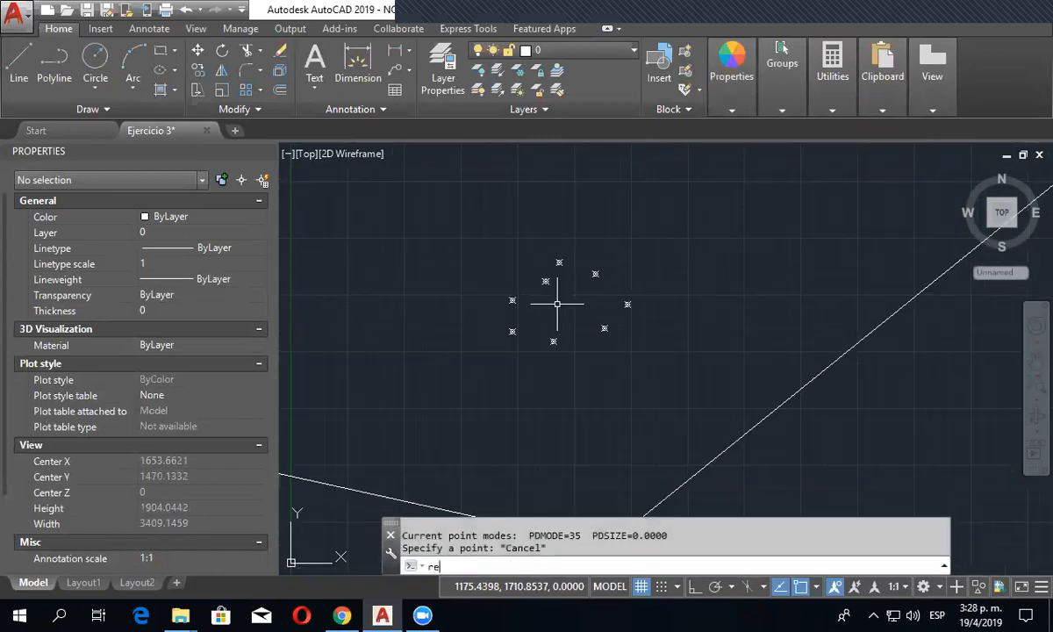
type("e")
key("Return")
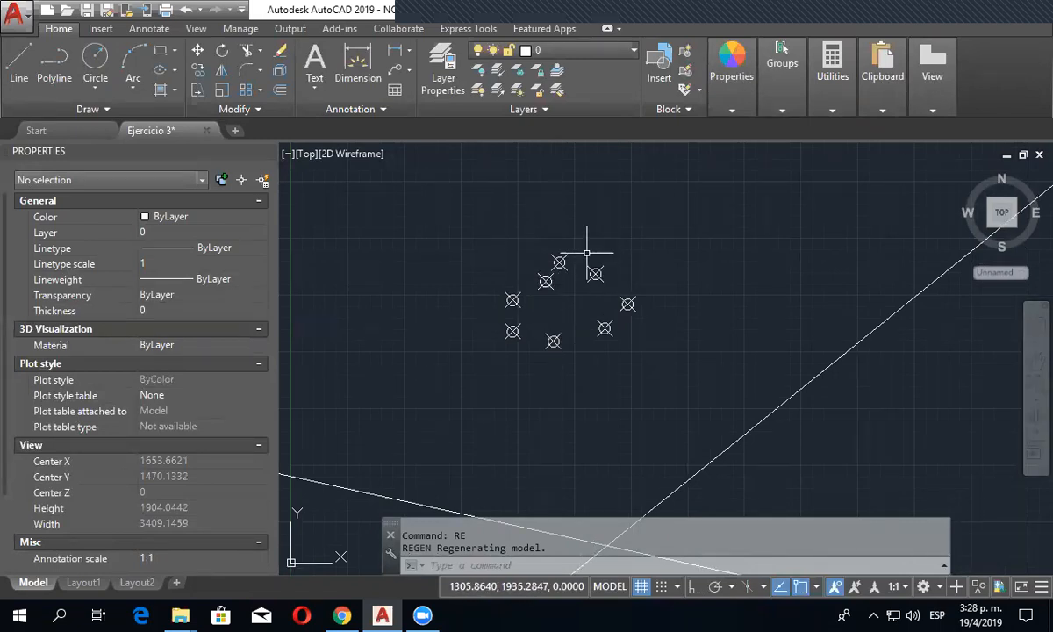
- Change the point style's size setting from screen-relative to absolute units
left_click(832, 77)
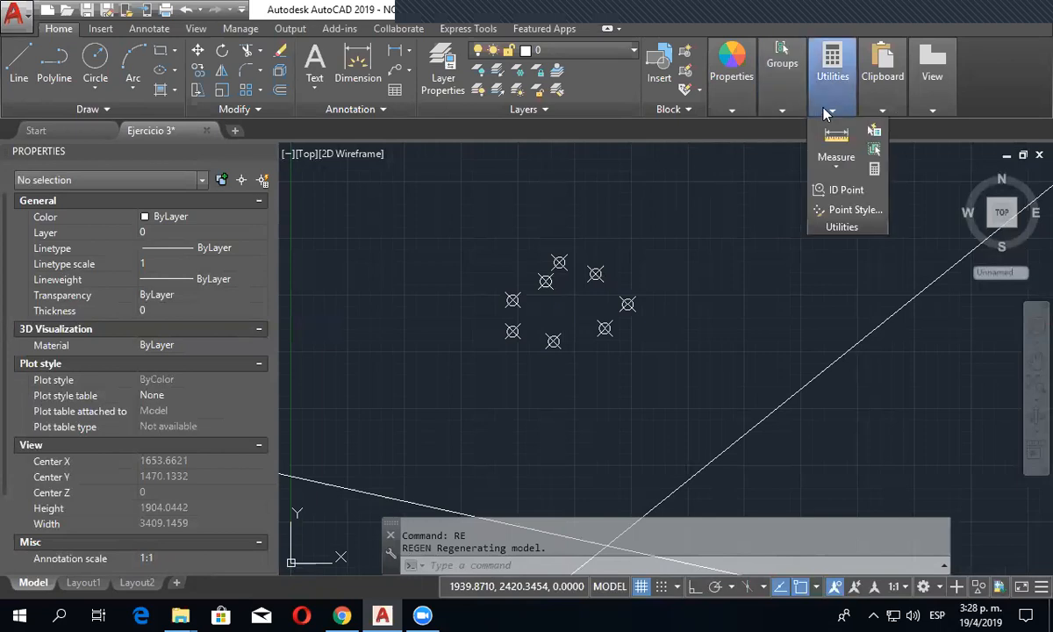
left_click(834, 211)
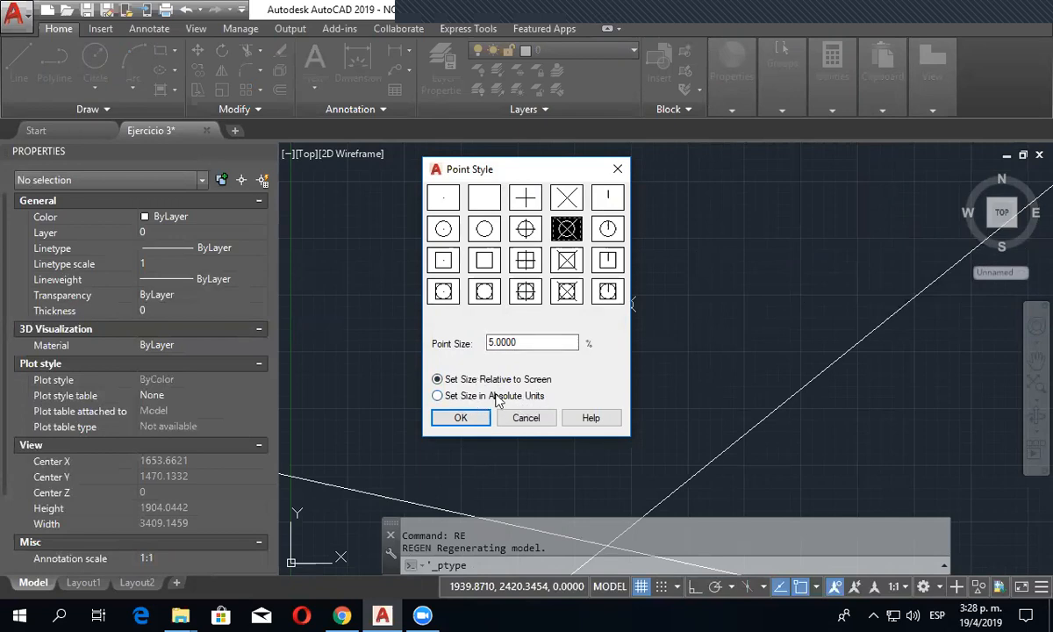
left_click(438, 396)
left_click(457, 417)
- Regenerate the model at a closer view and check the size of the point symbols at different scales
scroll(570, 329, "up", 2)
scroll(571, 329, "up", 2)
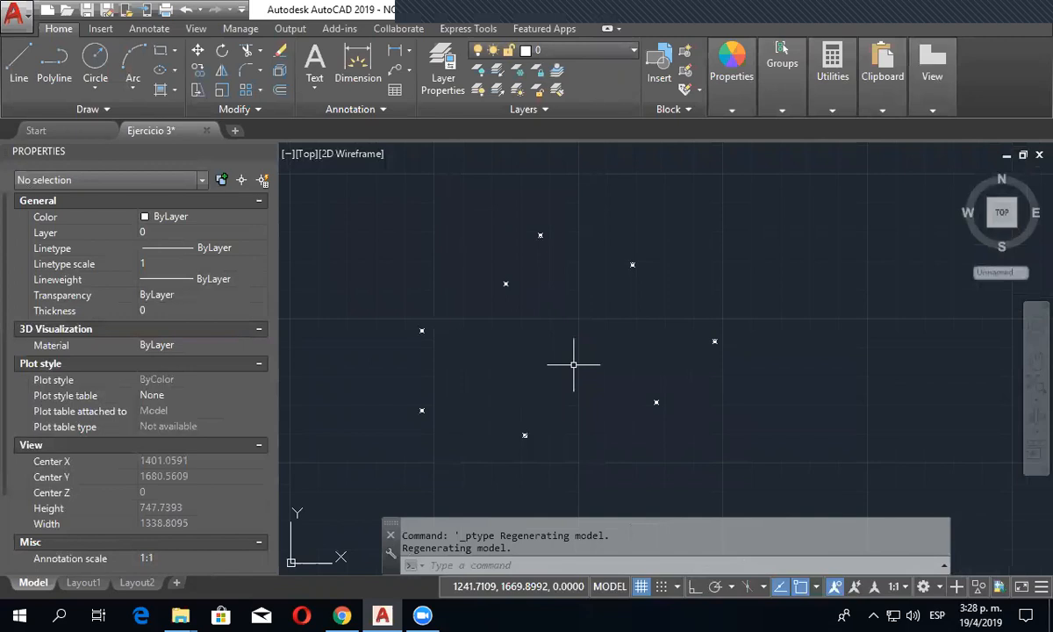
type("RE")
key("Return")
scroll(576, 367, "down", 5)
scroll(578, 367, "up", 5)
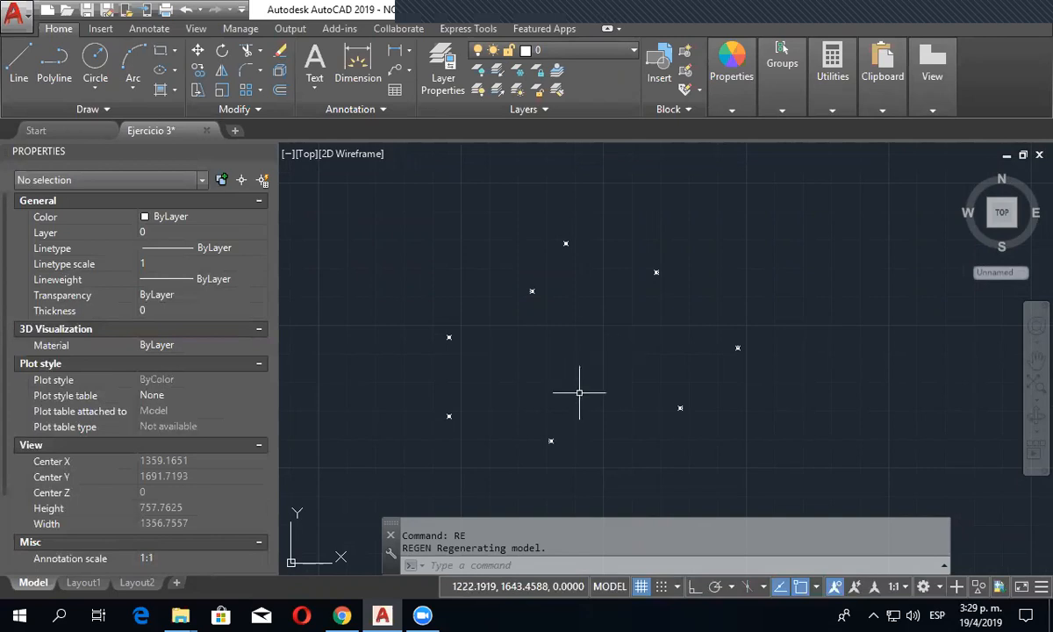
scroll(616, 404, "down", 4)
scroll(606, 412, "down", 4)
middle_click_drag(585, 424, 583, 419)
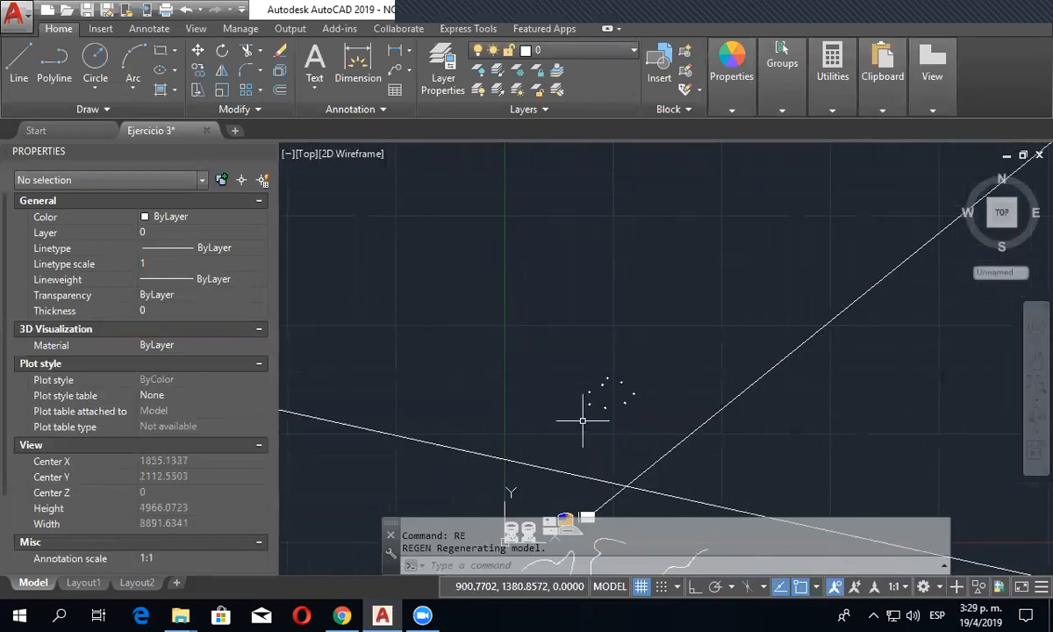
- Draw a horizontal line about 2869 units long above the ring of points, with Ortho turned on
left_click(138, 107)
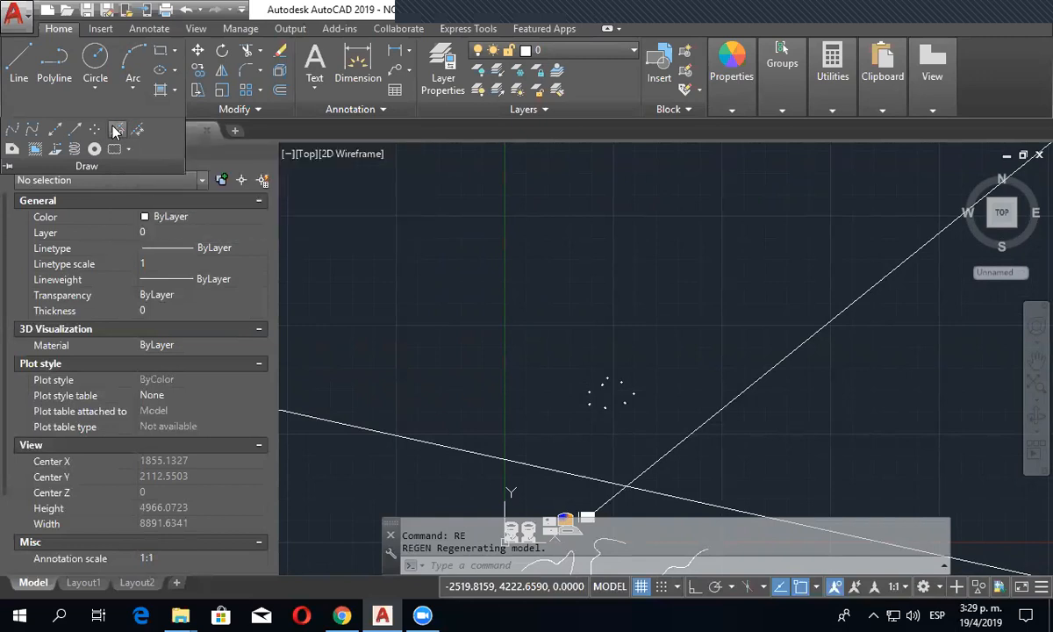
scroll(571, 328, "down", 1)
scroll(492, 298, "up", 2)
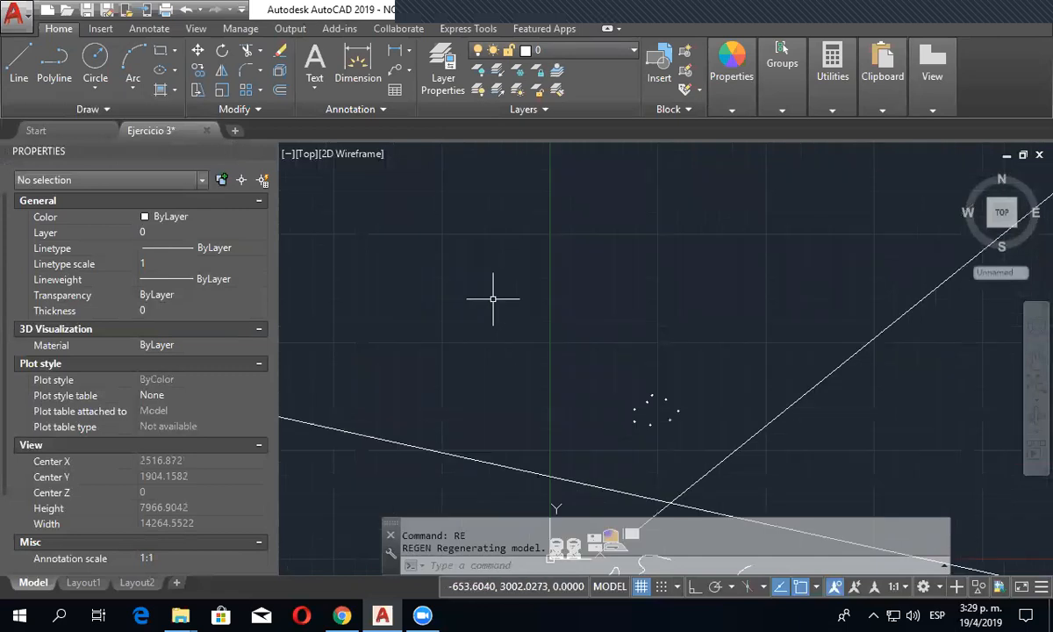
left_click(19, 66)
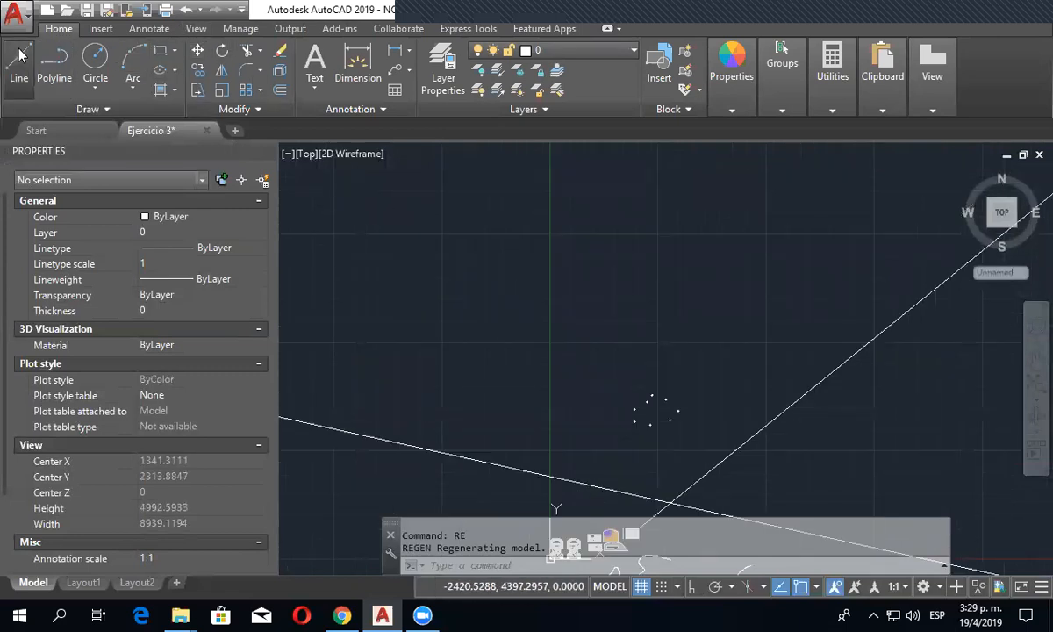
left_click(494, 267)
key("F8")
left_click(736, 293)
key("Escape")
scroll(536, 318, "up", 4)
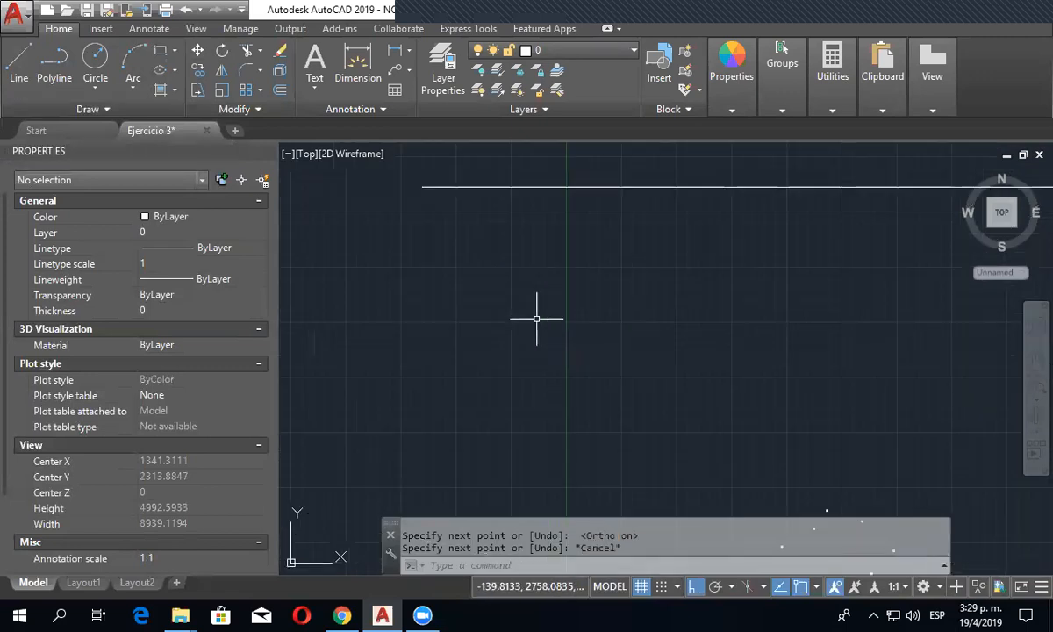
- Draw a second horizontal line below the first, aligned with its start point and about the same length
left_click(18, 66)
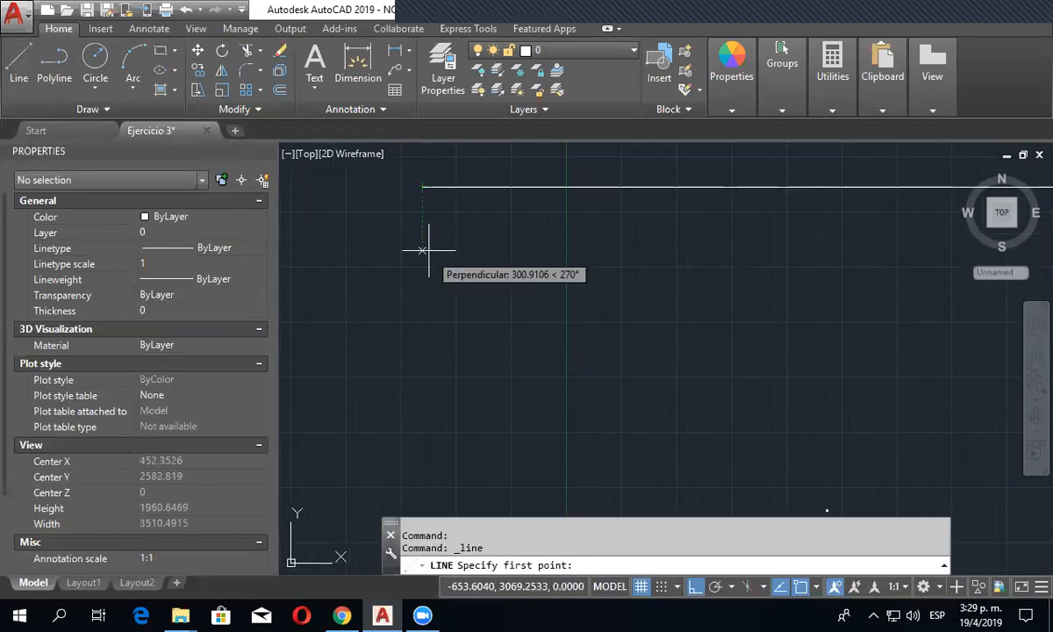
left_click(426, 312)
scroll(606, 318, "down", 3)
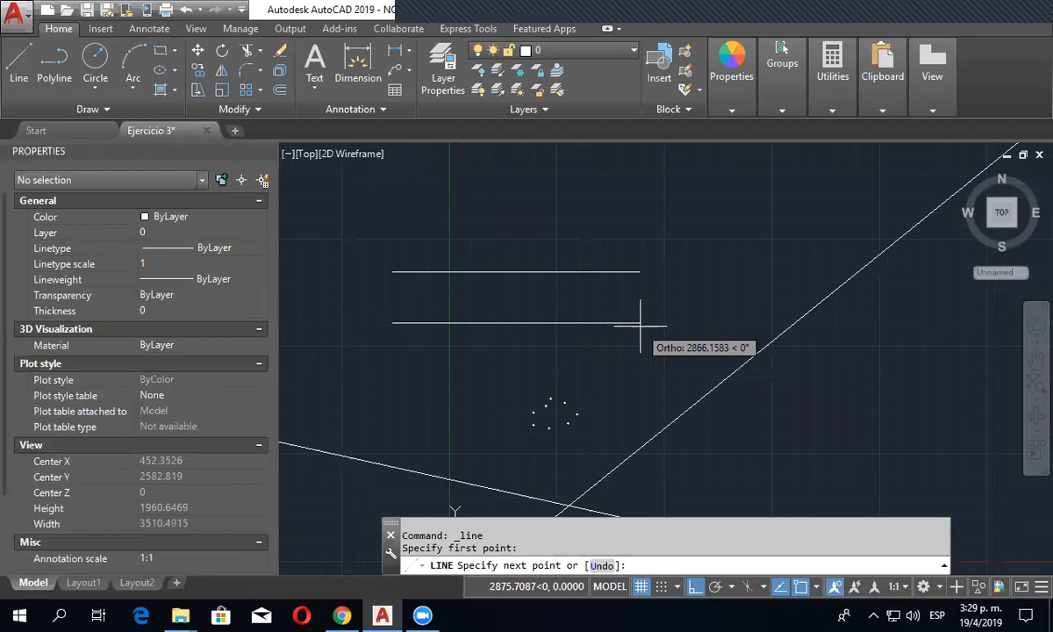
left_click(639, 323)
key("Escape")
scroll(419, 287, "up", 5)
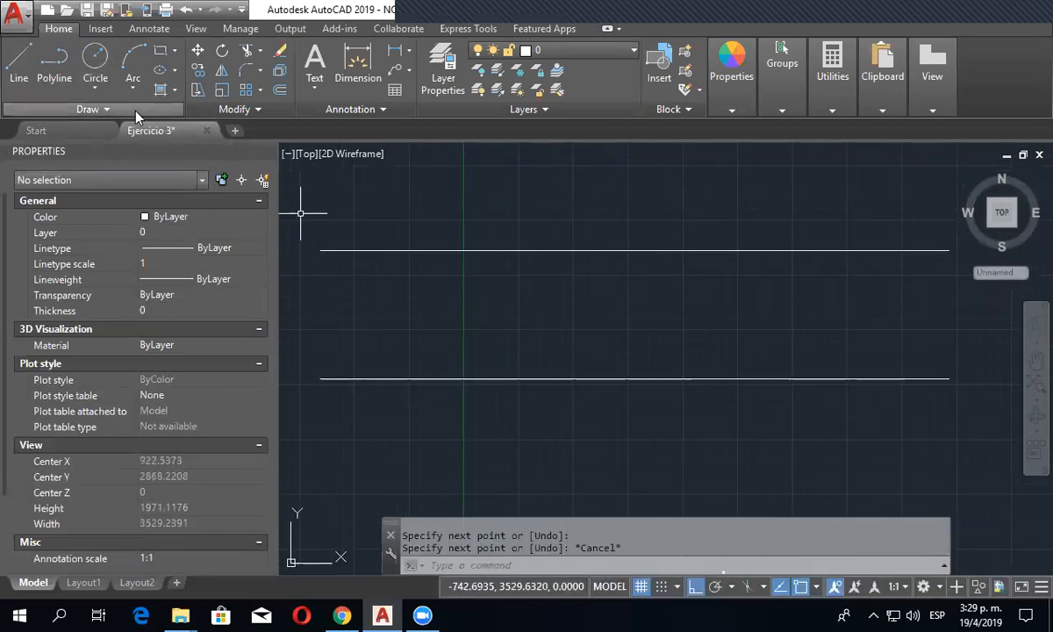
- Divide the upper horizontal line into 10 segments
left_click(103, 109)
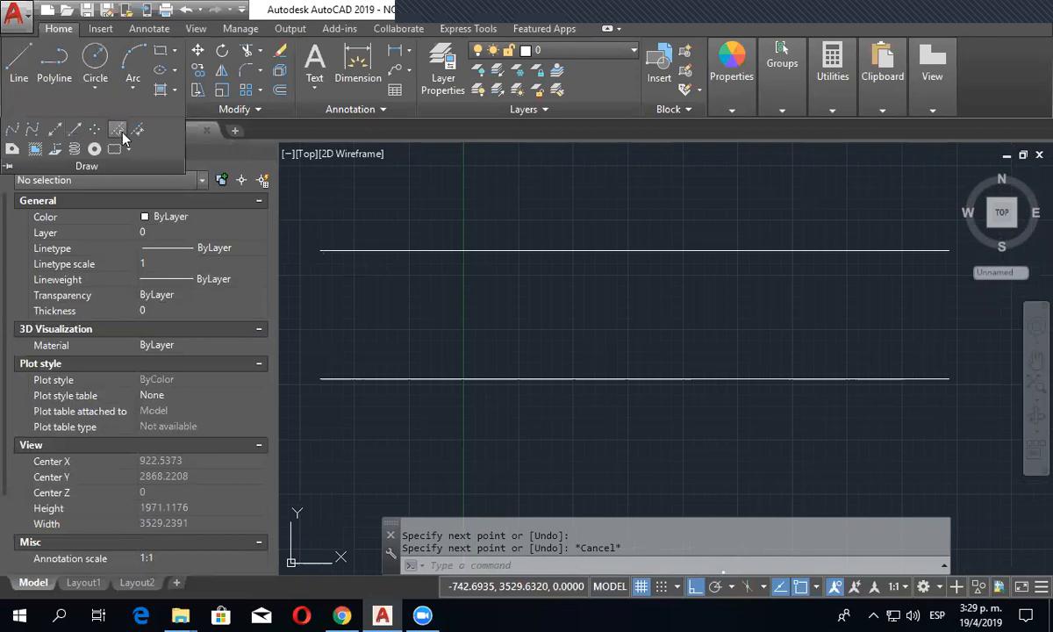
left_click(119, 131)
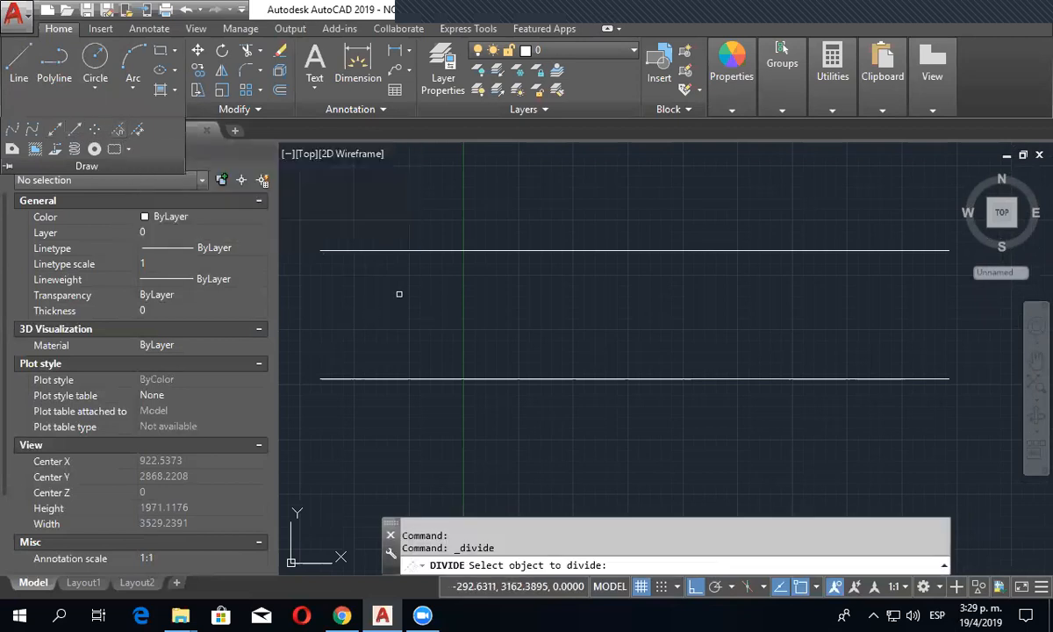
left_click(416, 250)
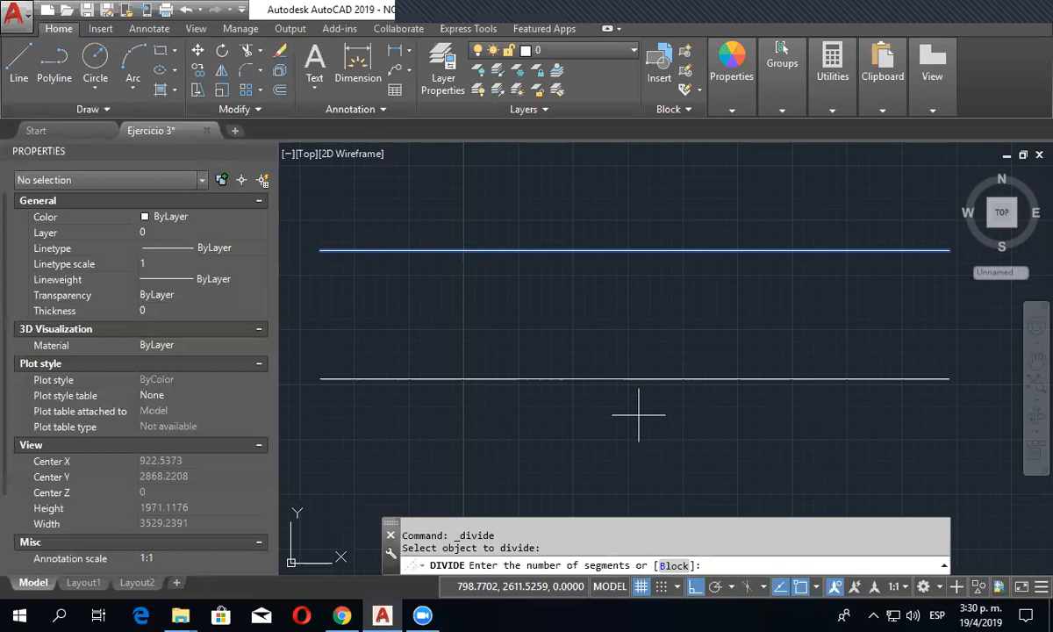
type("0")
key("BackSpace")
type("10")
key("Return")
- Change the point style's size setting back to relative to screen
scroll(383, 273, "up", 4)
left_click(830, 109)
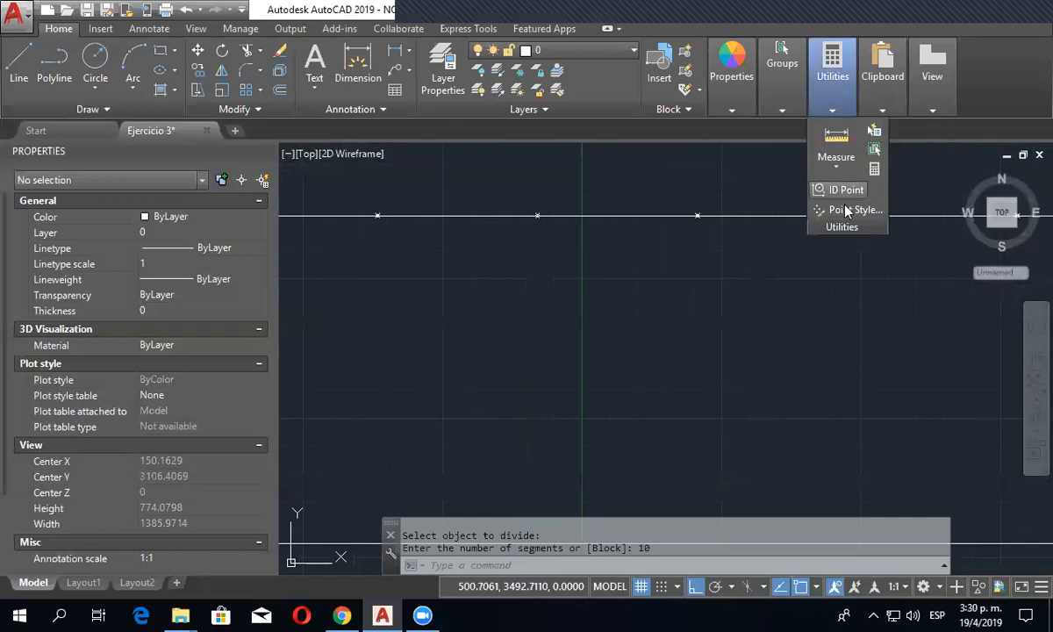
left_click(838, 211)
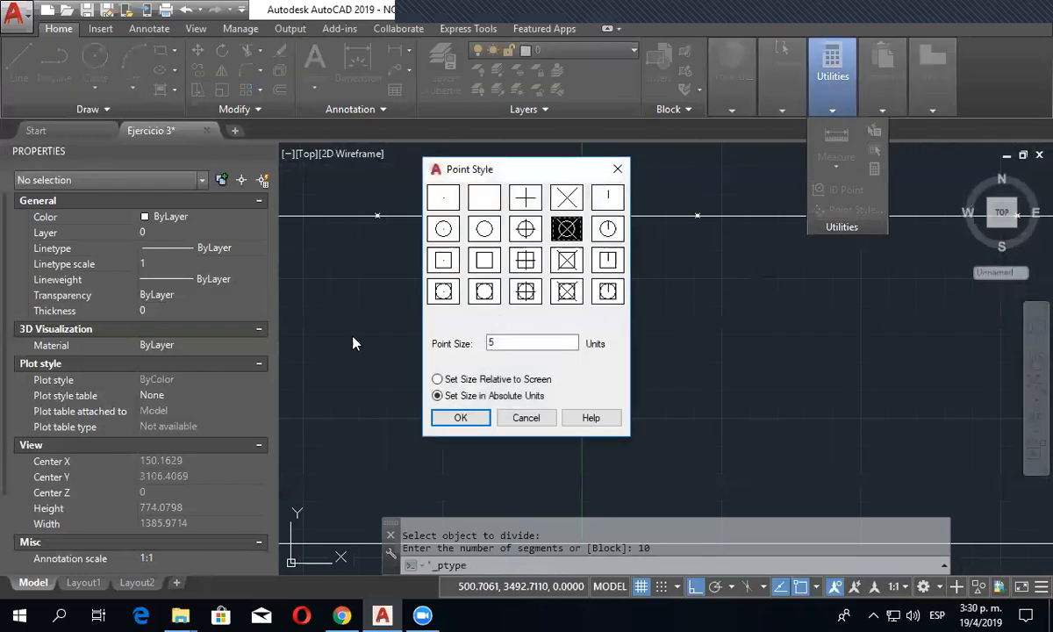
left_click(437, 379)
left_click(460, 418)
scroll(471, 375, "down", 3)
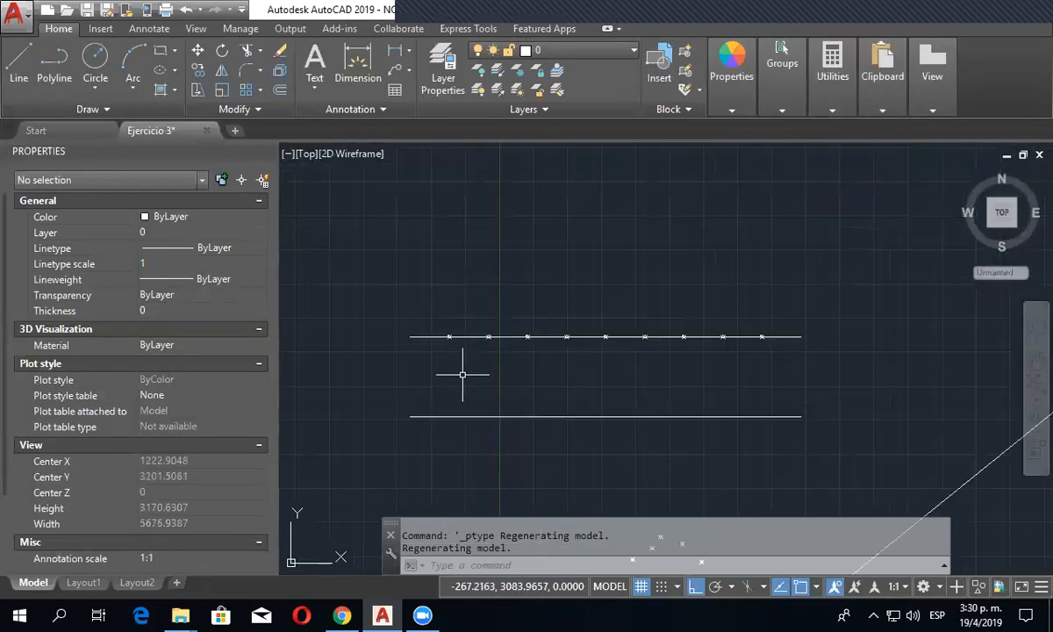
- Select the divided upper line with a crossing window near its far end to examine it as an object
middle_click_drag(463, 363, 422, 385)
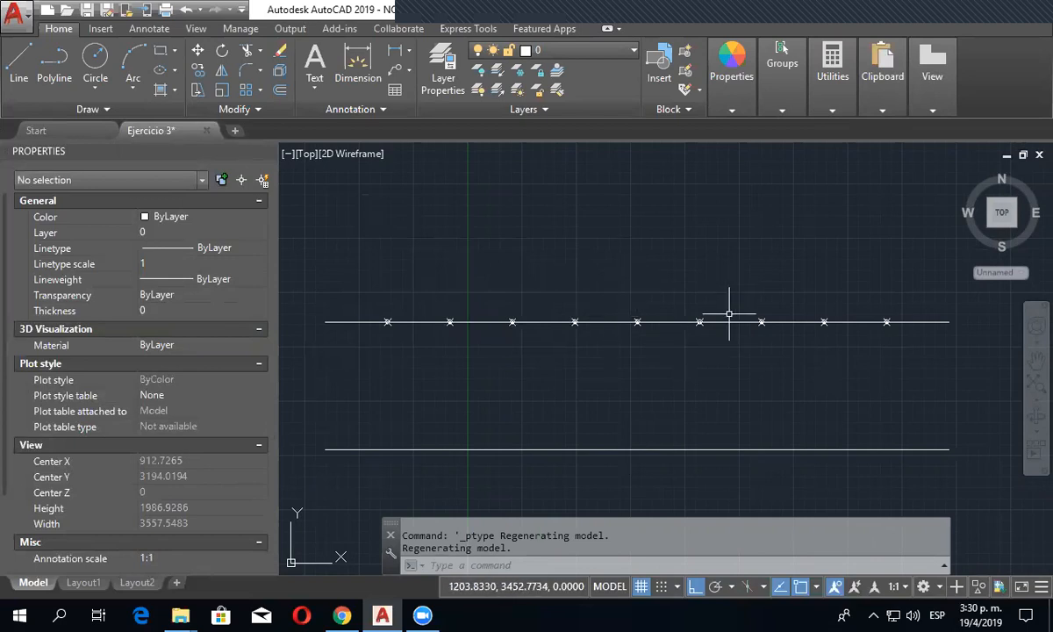
left_click(920, 324)
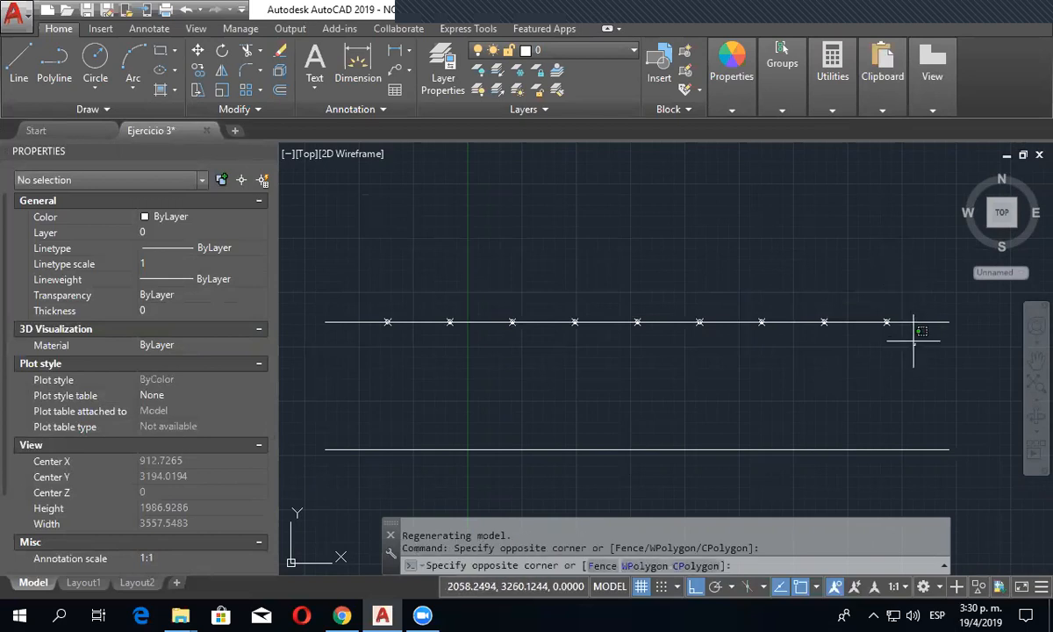
left_click(903, 269)
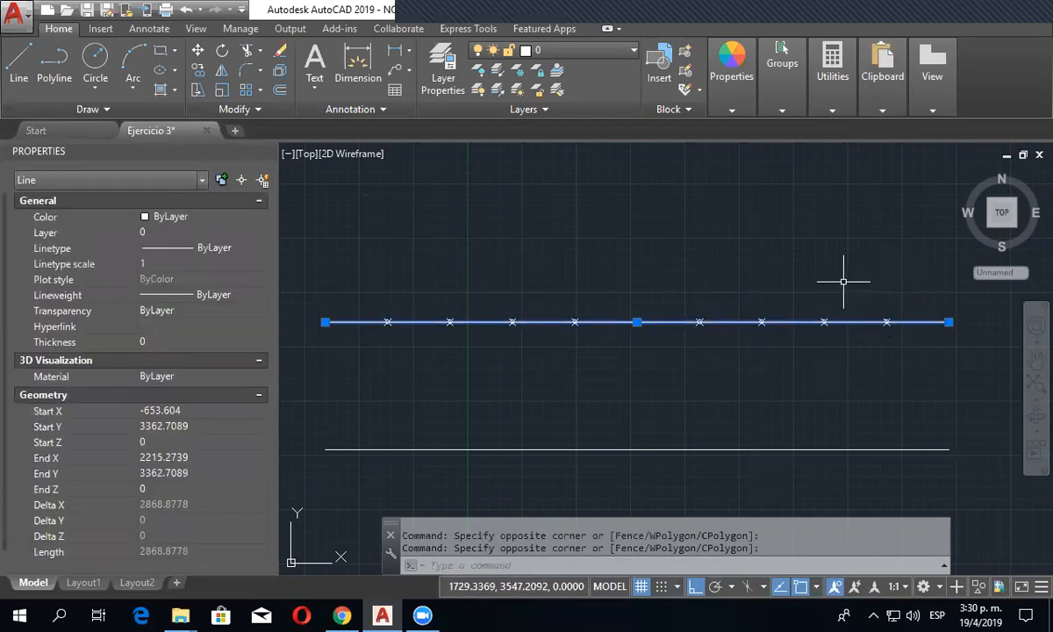
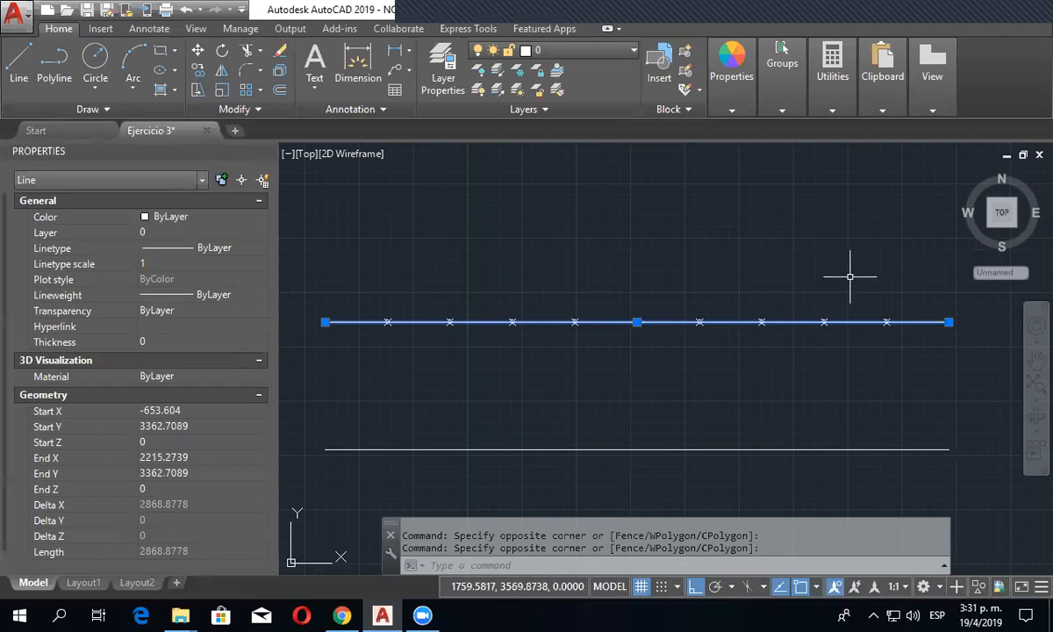
- Divide the winding spline below the hatched parts into 10 equal segments
scroll(846, 279, "down", 10)
scroll(729, 388, "up", 8)
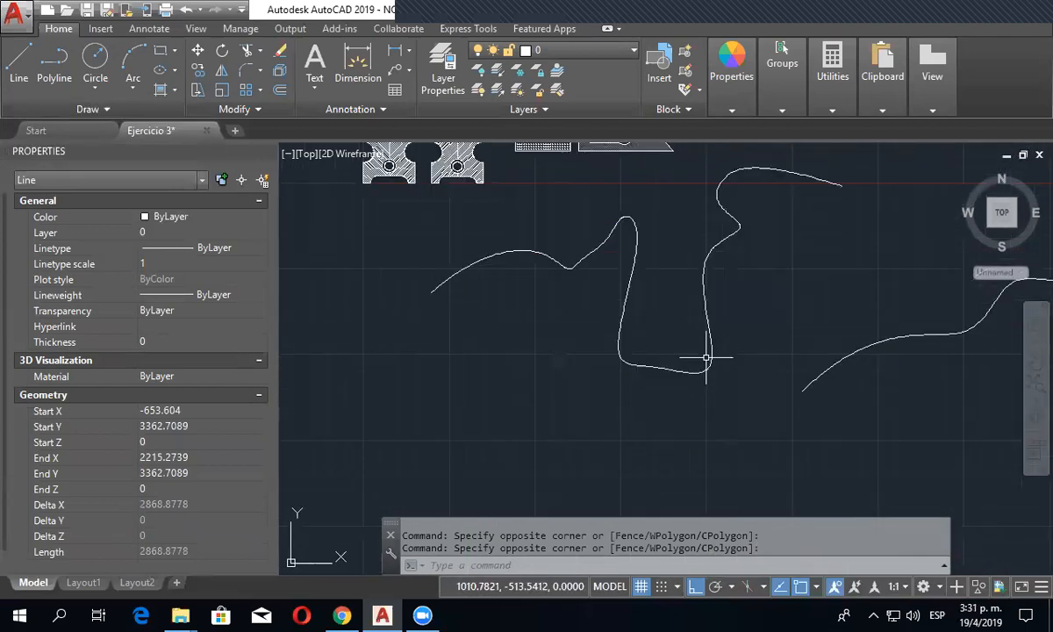
scroll(719, 399, "down", 4)
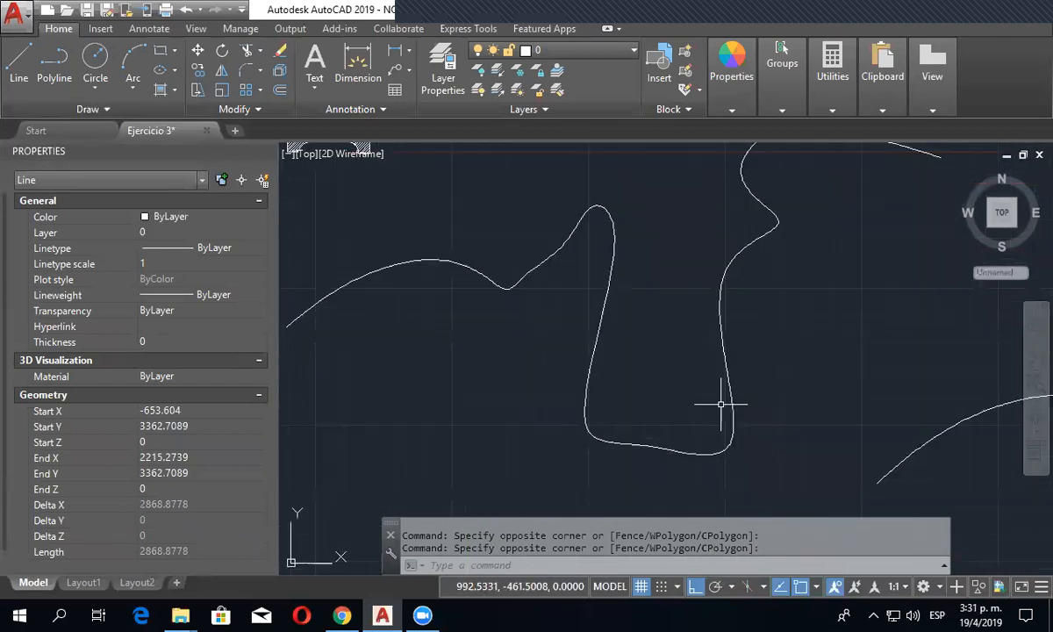
left_click(145, 105)
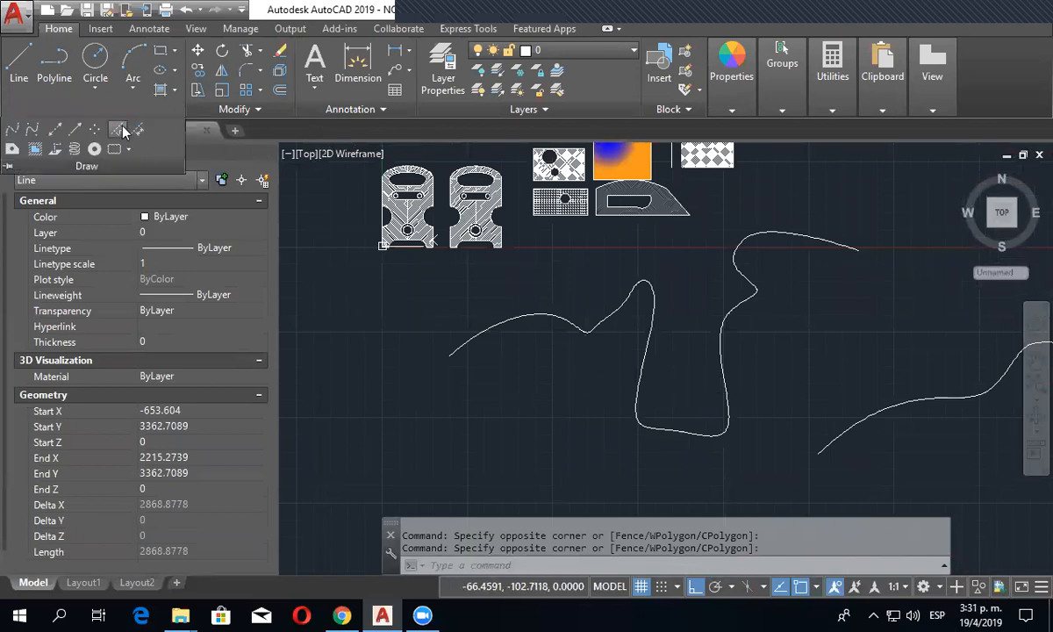
left_click(135, 133)
left_click(493, 325)
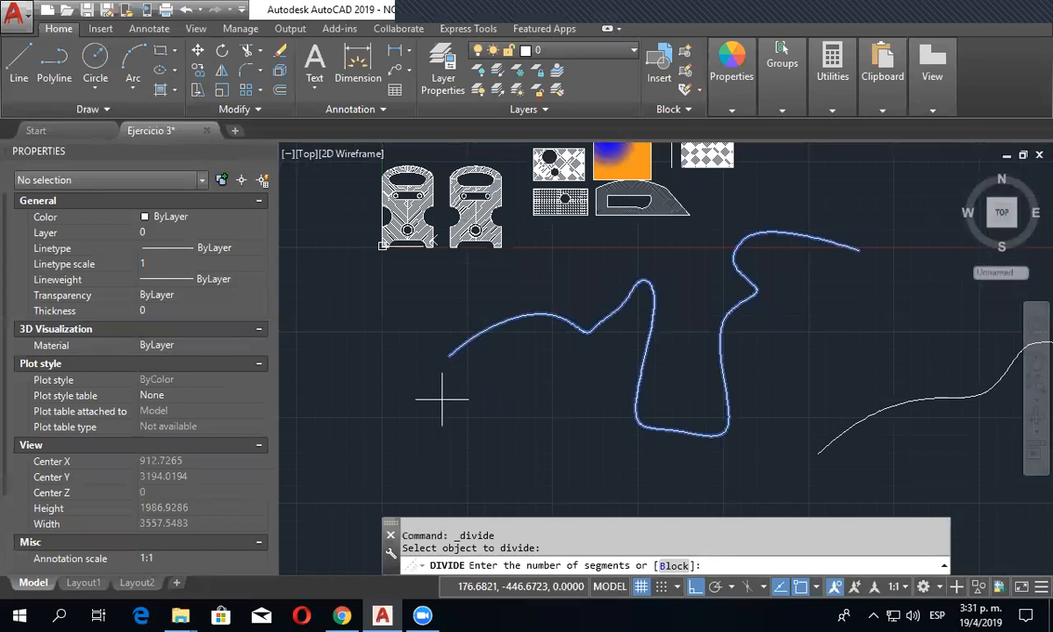
key("Return")
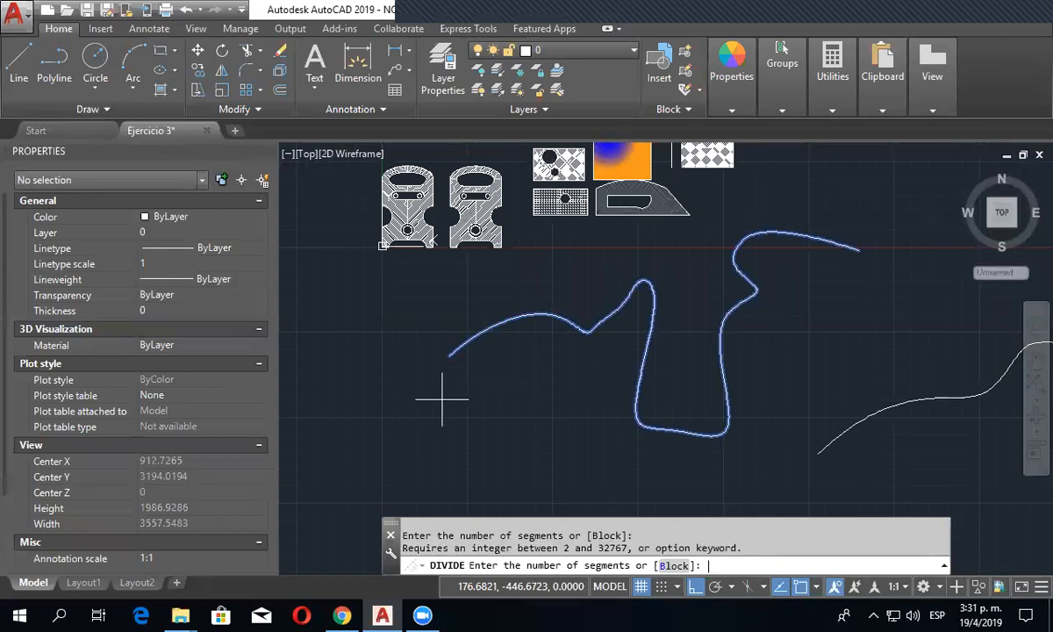
type("10")
key("Return")
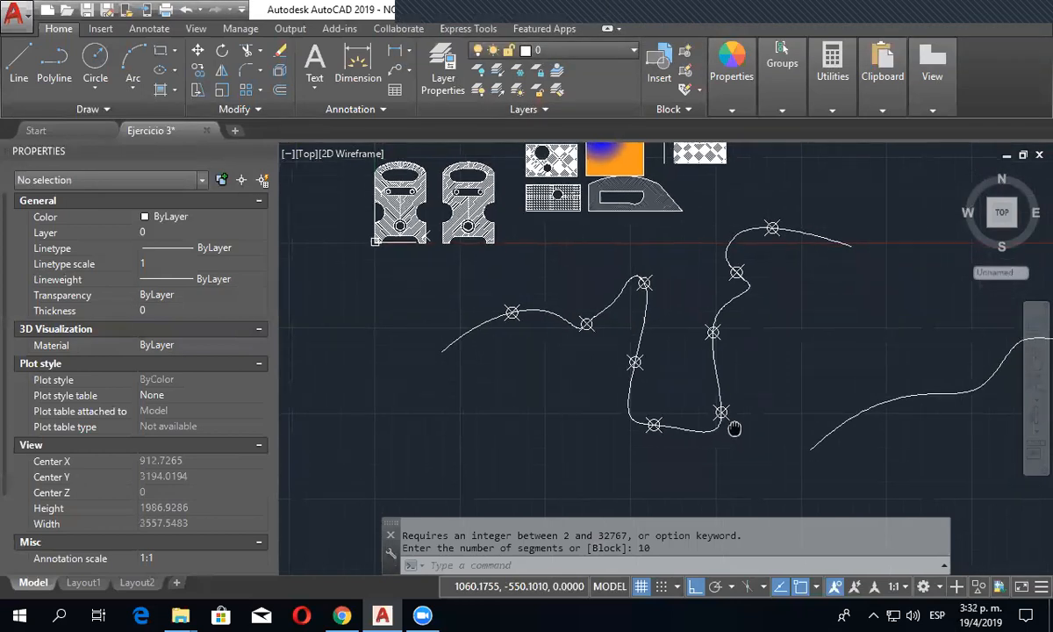
scroll(772, 386, "down", 5)
scroll(664, 362, "up", 4)
middle_click_drag(776, 375, 747, 361)
left_click(139, 105)
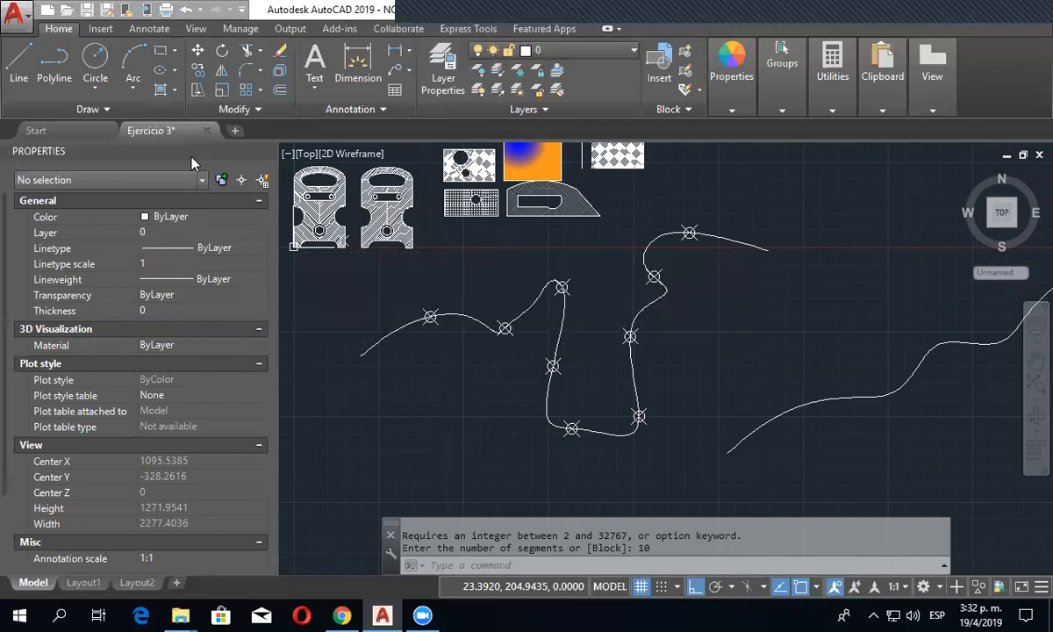
left_click(143, 108)
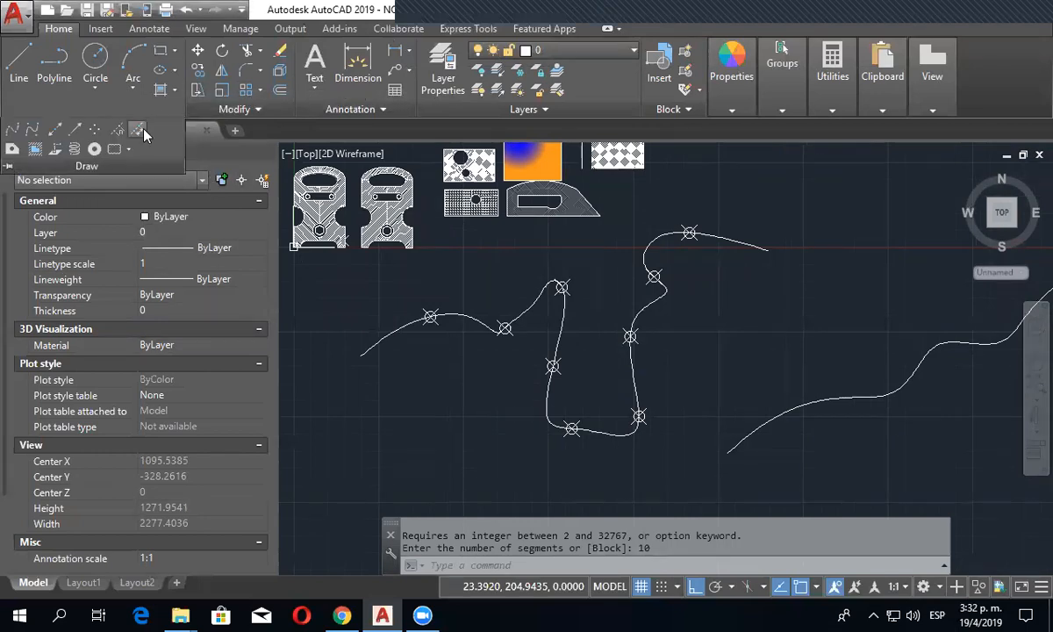
key("Escape")
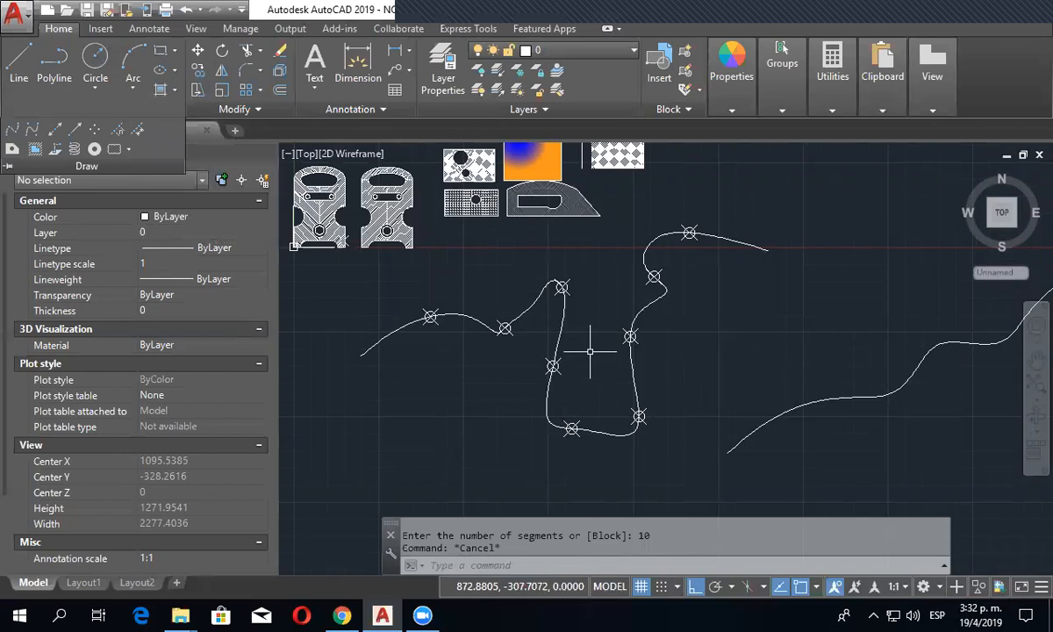
- Try the Measure command on the lower horizontal line with a segment length of 10 and undo it
middle_click_drag(589, 352, 607, 605)
middle_click_drag(623, 326, 608, 518)
scroll(640, 340, "down", 2)
middle_click_drag(636, 302, 613, 407)
middle_click_drag(541, 253, 539, 426)
scroll(500, 336, "up", 1)
middle_click_drag(483, 335, 483, 308)
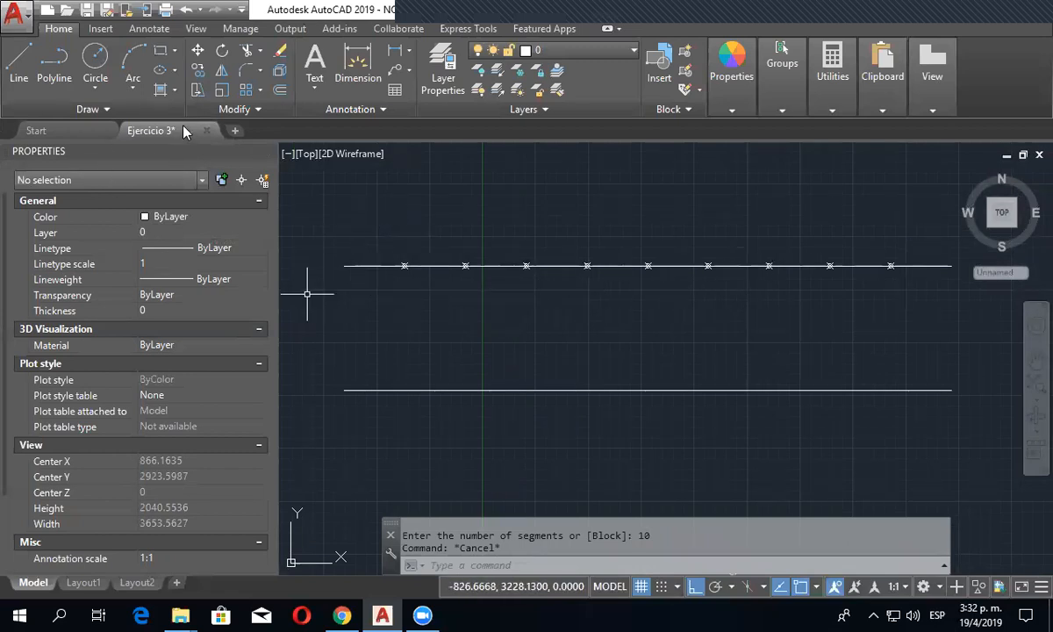
left_click(158, 104)
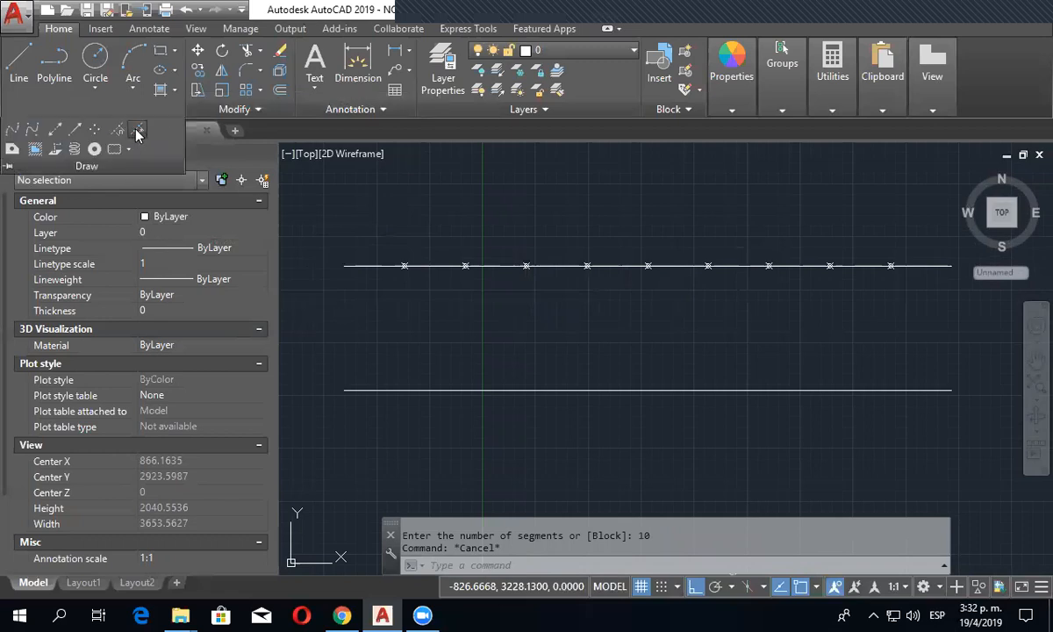
left_click(136, 131)
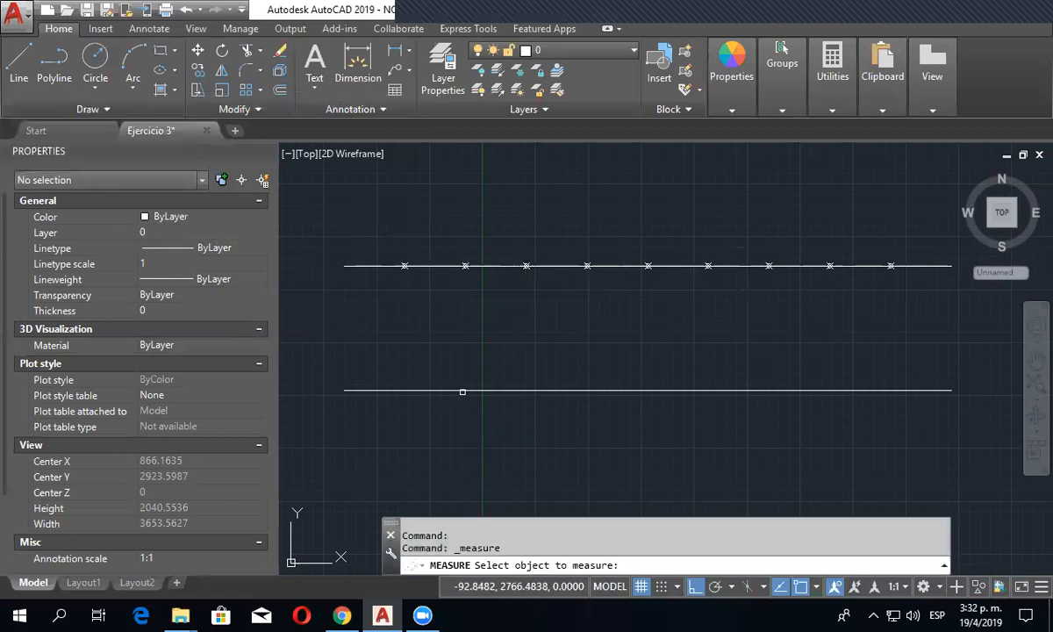
left_click(462, 390)
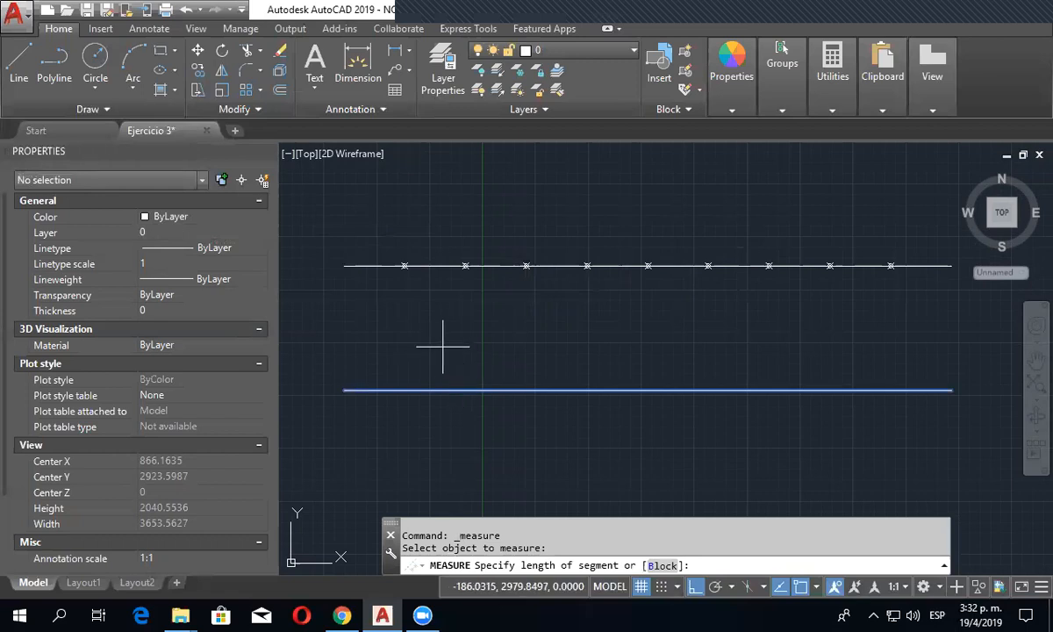
key("Return")
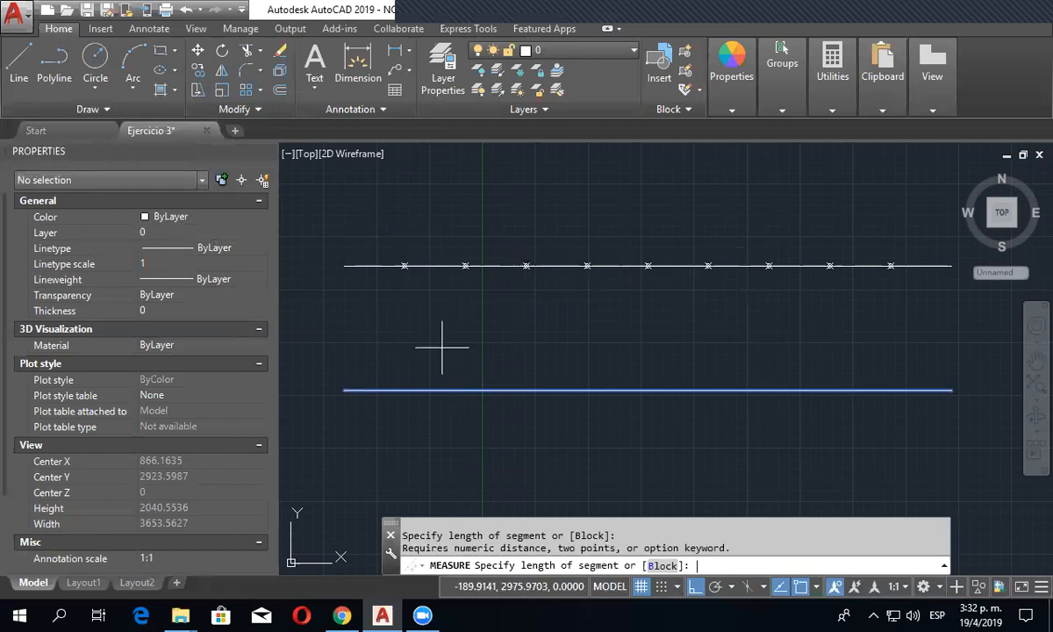
type("10")
key("Return")
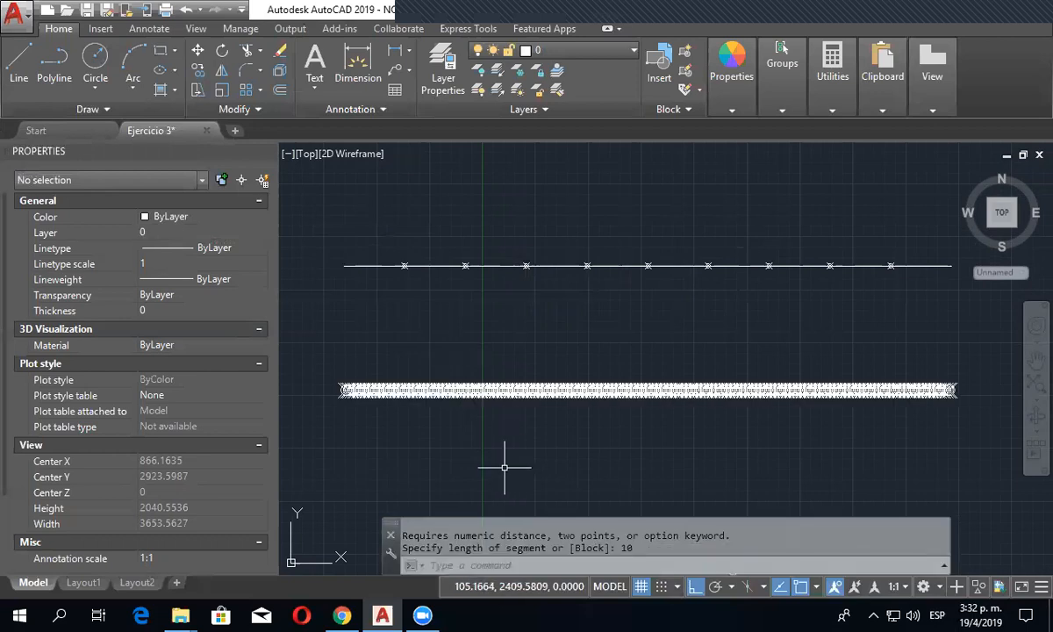
left_click(189, 17)
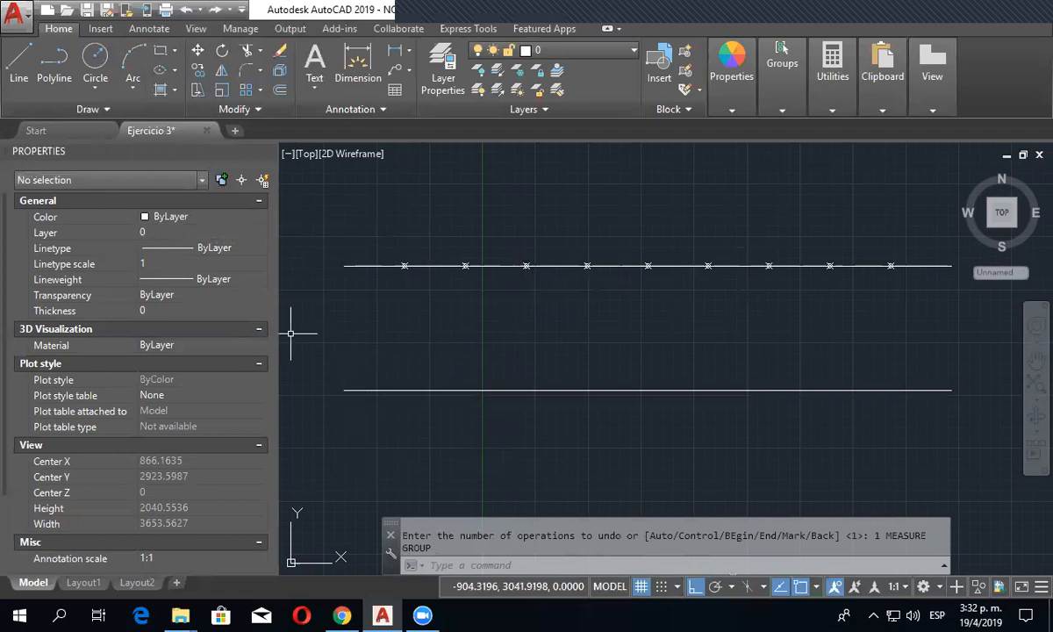
- Measure the distance from the upper horizontal line's start point to its first division point
left_click(141, 110)
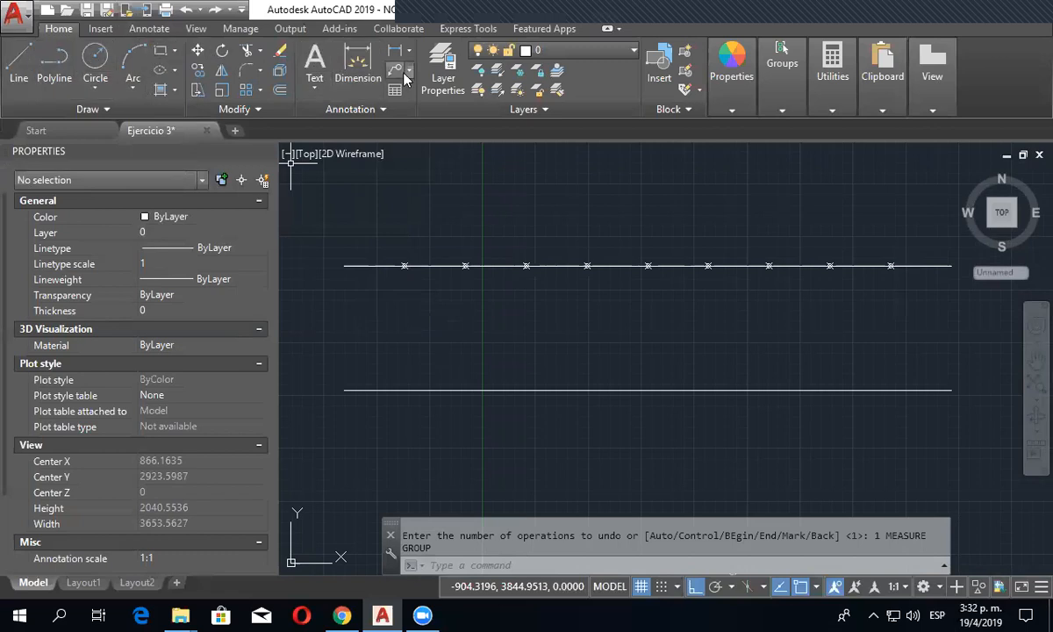
key("Escape")
mouse_move(838, 84)
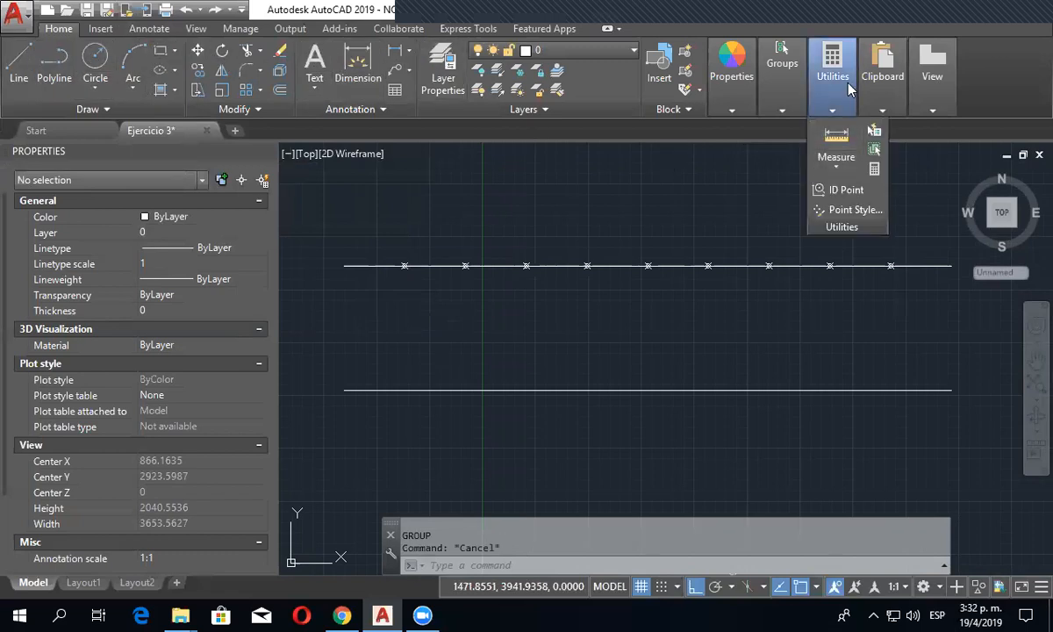
left_click(842, 171)
left_click(855, 195)
scroll(362, 263, "up", 5)
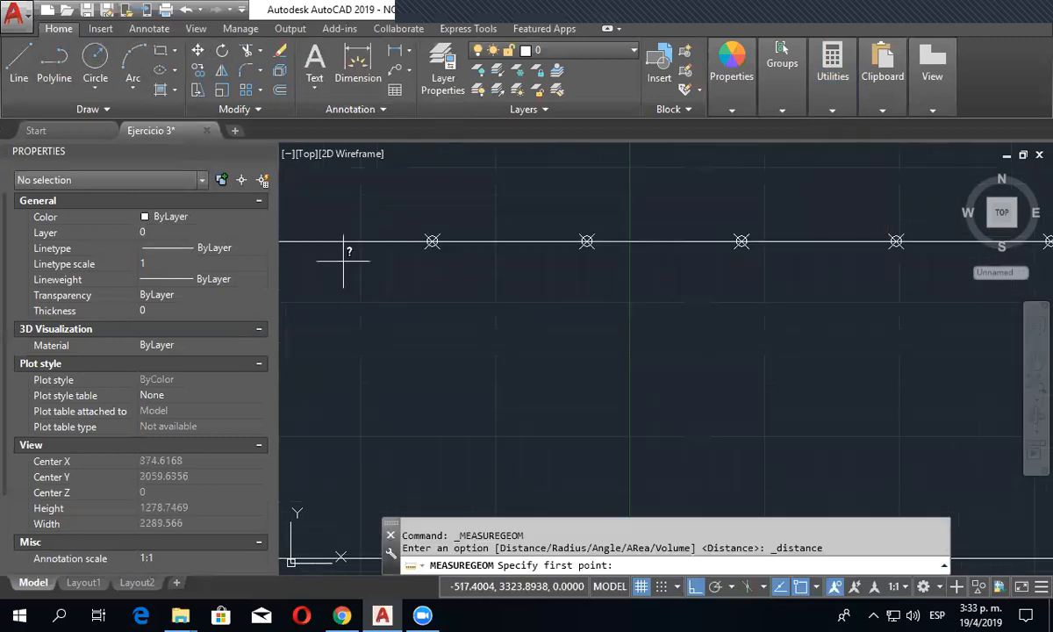
left_click(438, 267)
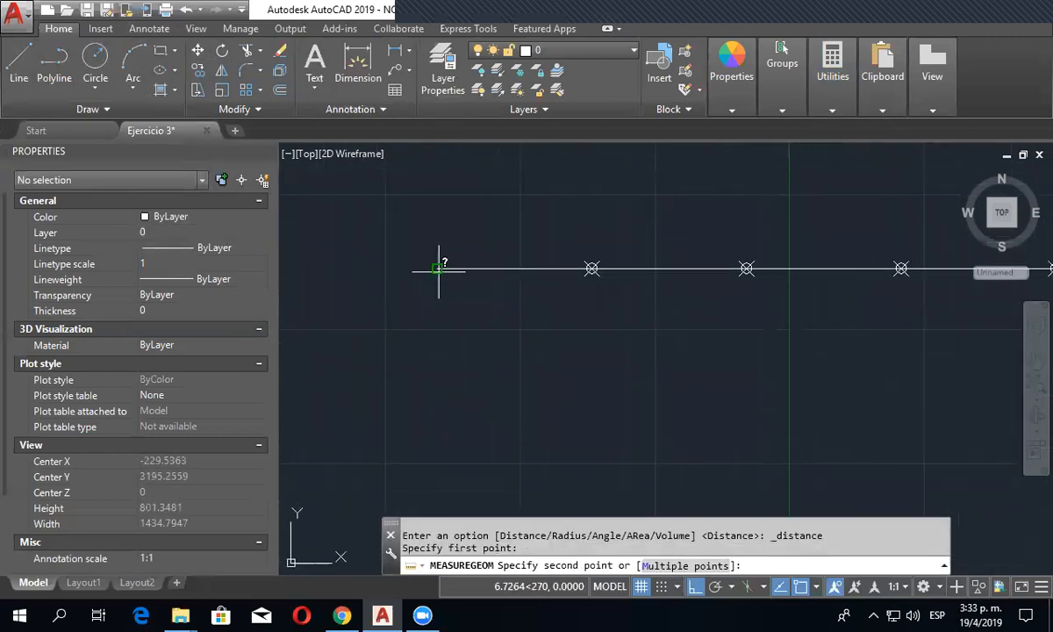
left_click(592, 268)
scroll(564, 439, "down", 4)
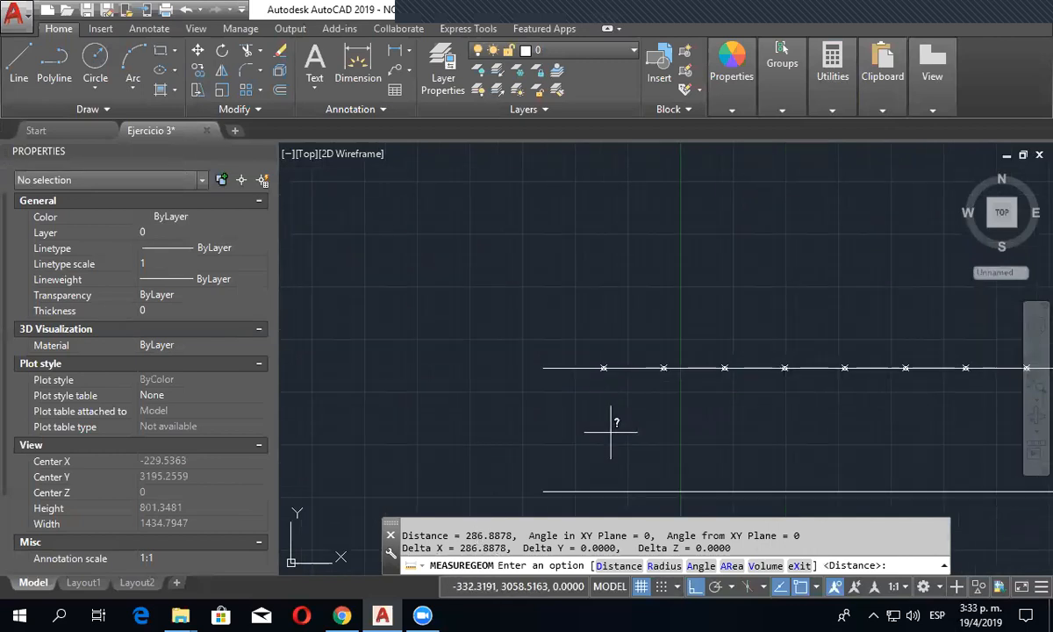
- Place points along the lower horizontal line at a segment length of 200 with the Measure command
scroll(492, 462, "up", 2)
scroll(552, 446, "up", 1)
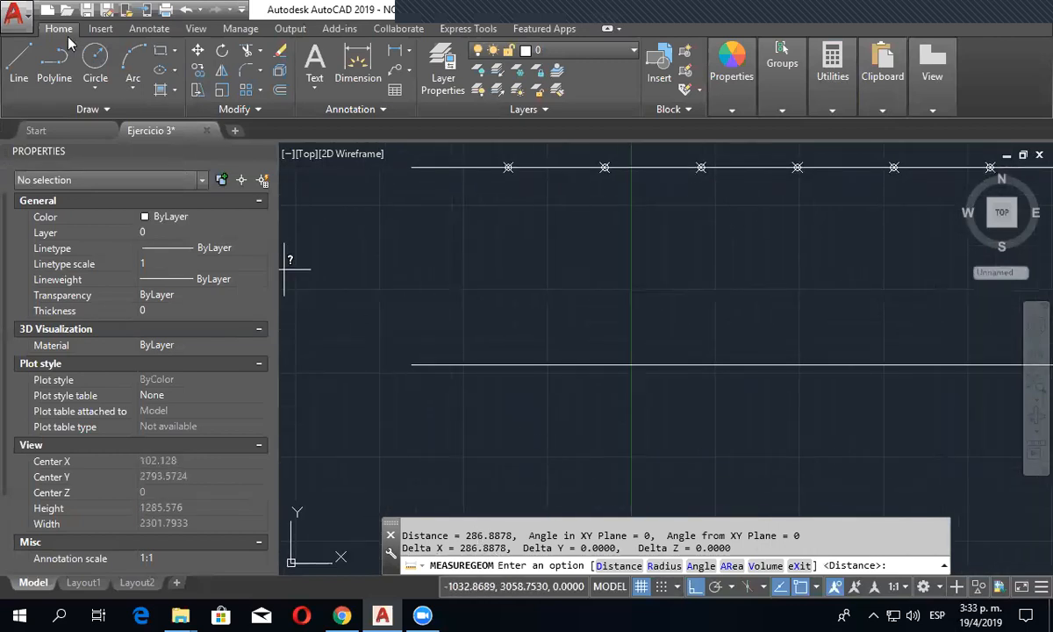
left_click(132, 109)
left_click(129, 129)
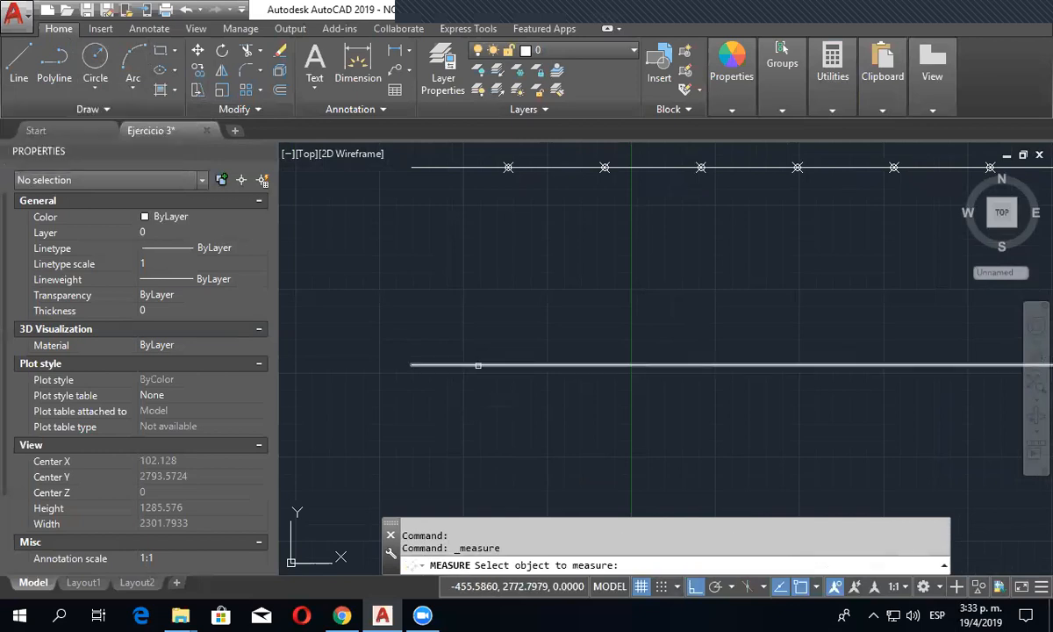
left_click(478, 365)
type("200")
key("Return")
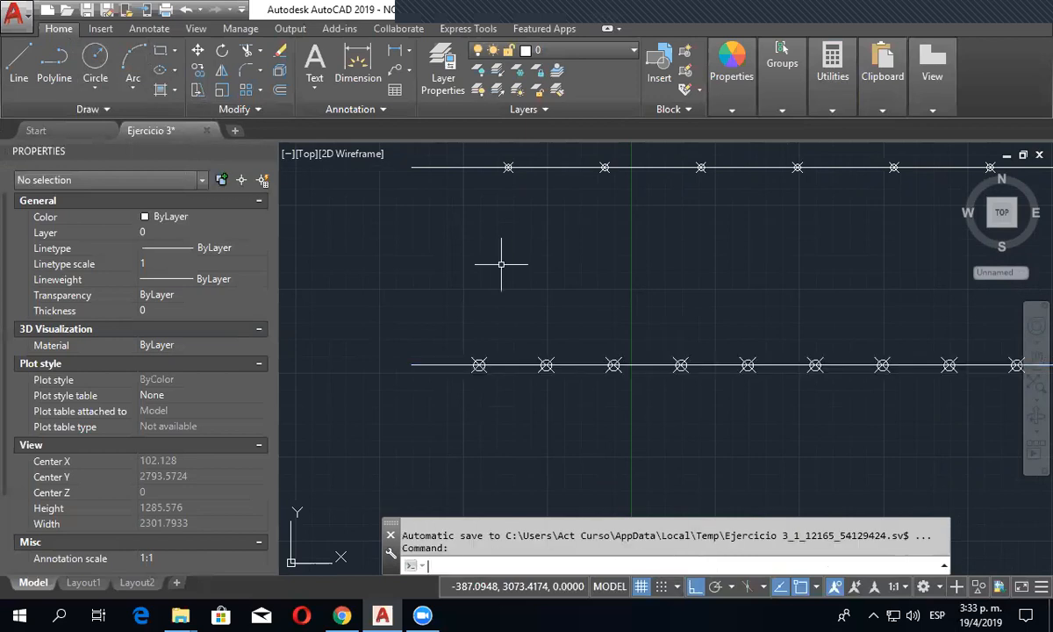
scroll(414, 348, "down", 2)
mouse_move(448, 388)
middle_mouse_down()
mouse_move(339, 386)
mouse_move(390, 372)
middle_mouse_up()
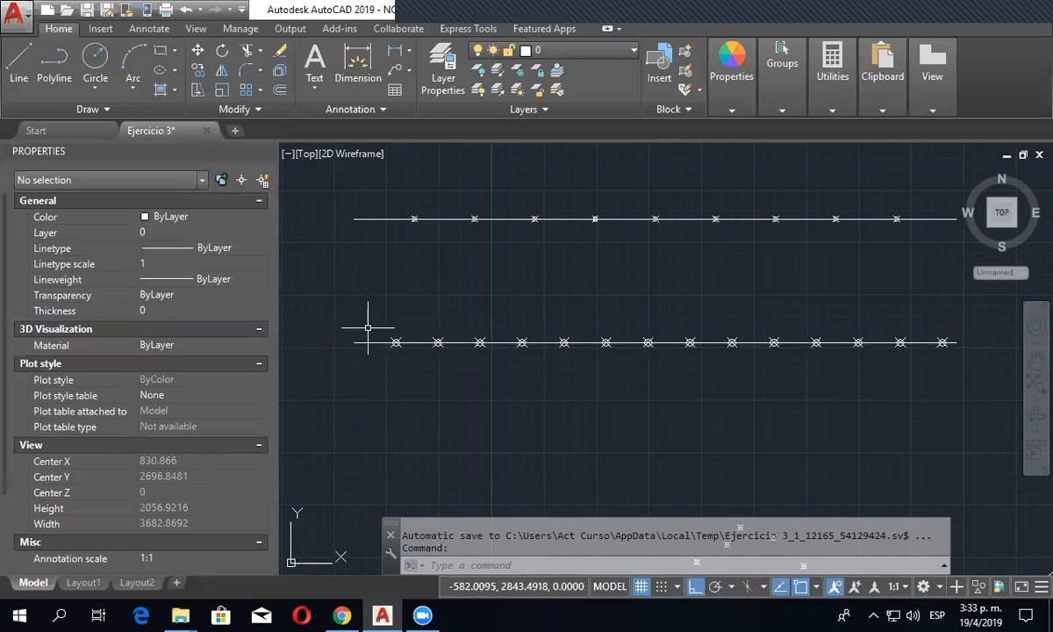
scroll(956, 351, "up", 8)
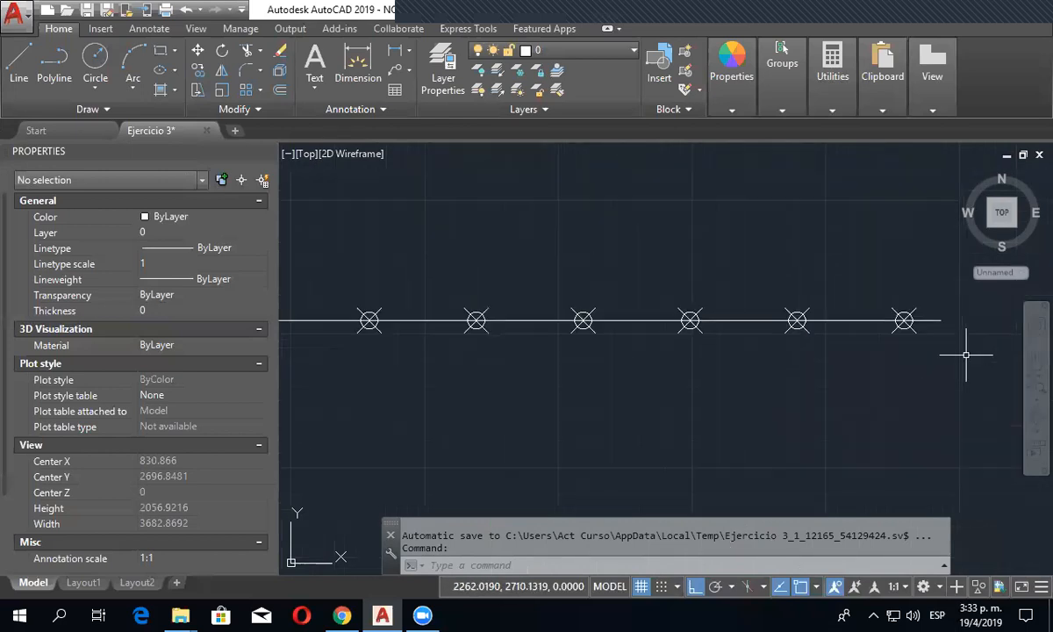
scroll(812, 224, "down", 6)
- Mark the undivided rising spline with points at a segment length of 200, measured from its upper end
scroll(757, 251, "down", 4)
middle_click_drag(759, 411, 717, 276)
scroll(623, 417, "up", 1)
scroll(658, 393, "up", 5)
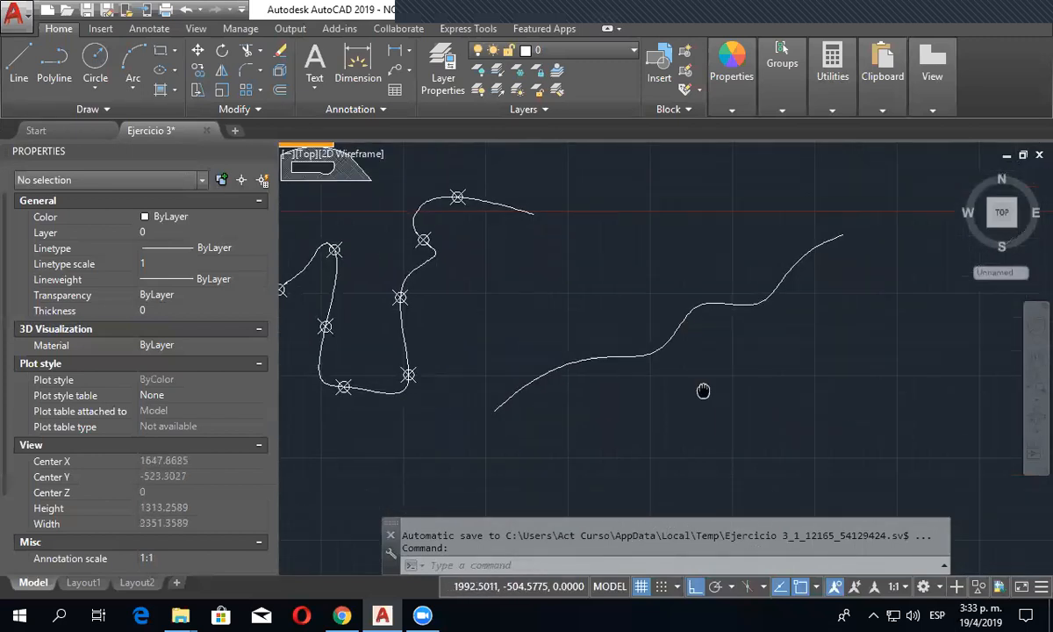
left_click(130, 107)
left_click(137, 130)
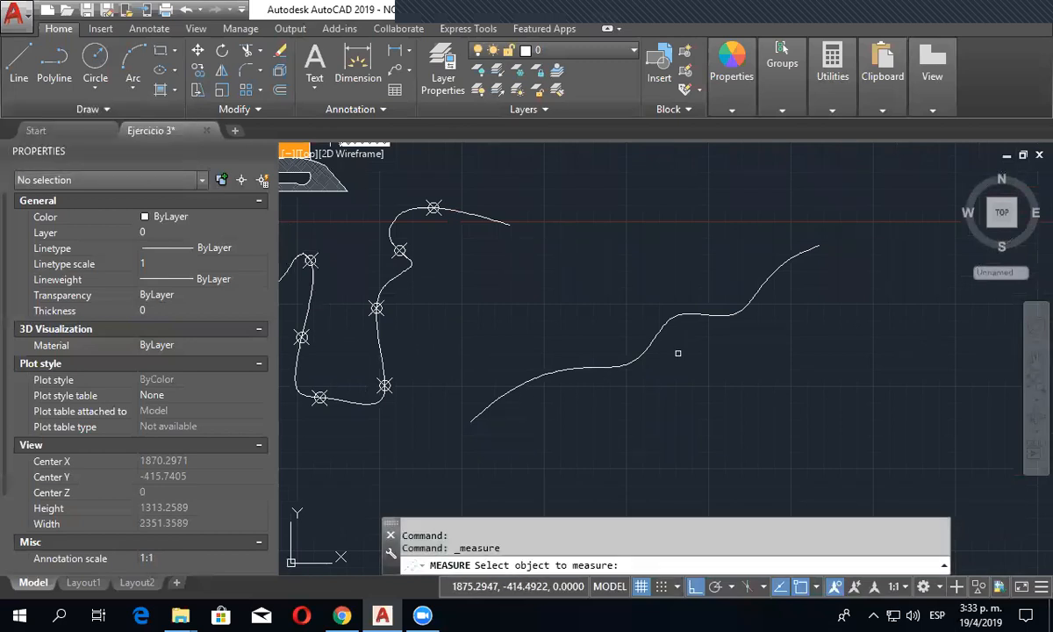
left_click(790, 257)
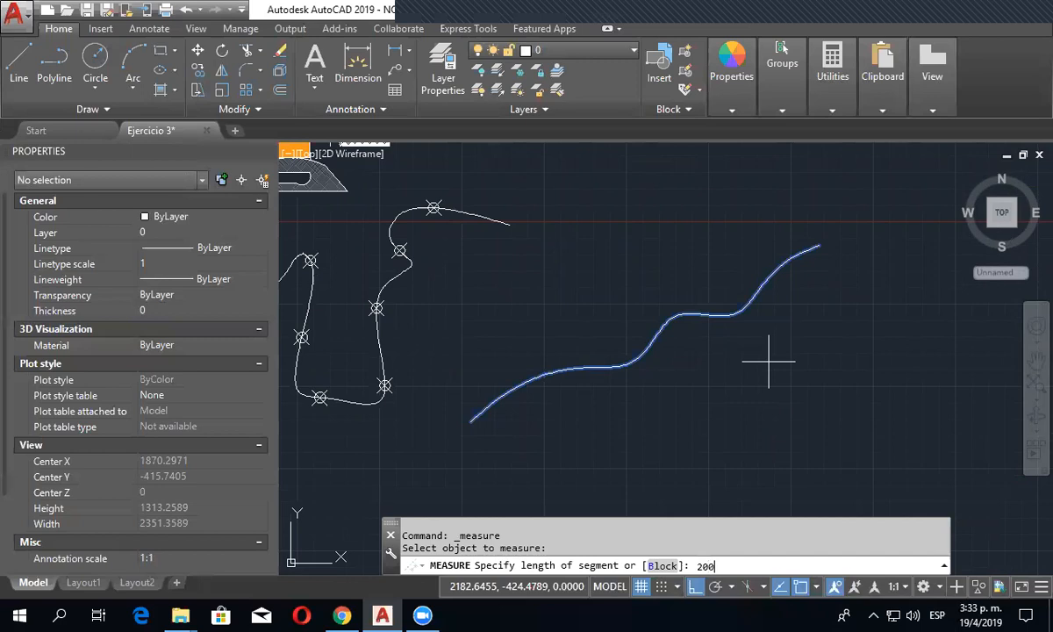
key("Return")
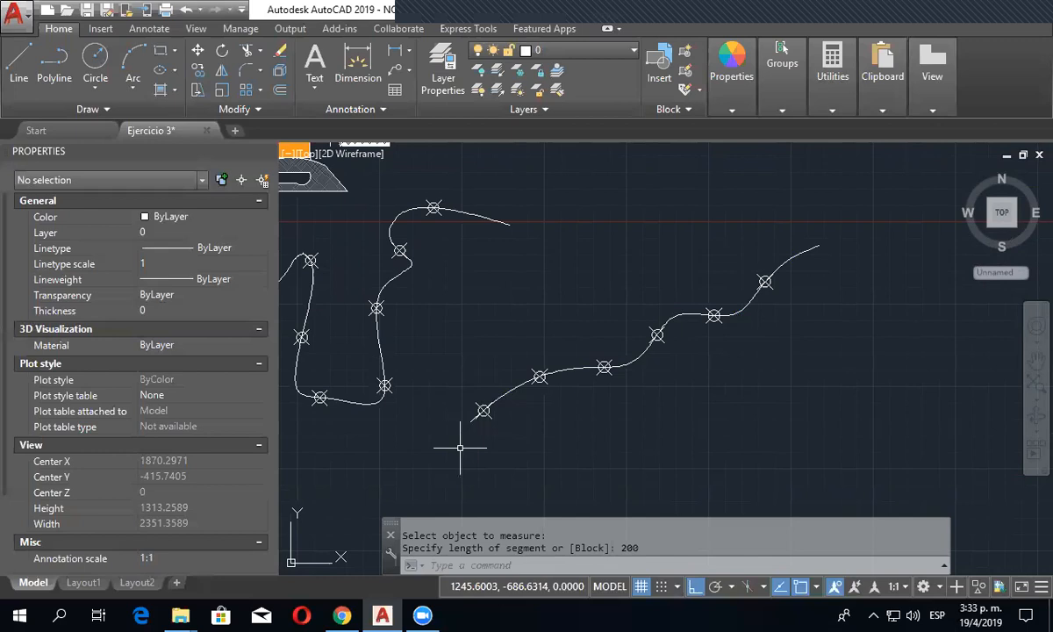
- Erase the long construction line and the ray that cross above the hatched parts
scroll(460, 447, "down", 4)
middle_click_drag(461, 446, 597, 413)
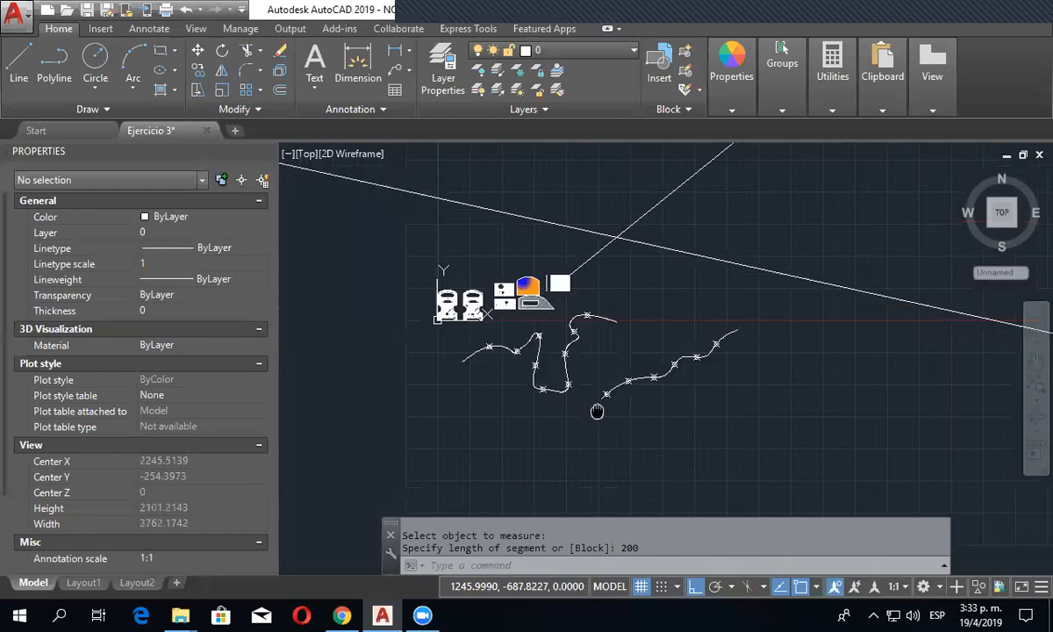
left_click(649, 278)
left_click(603, 211)
key("Delete")
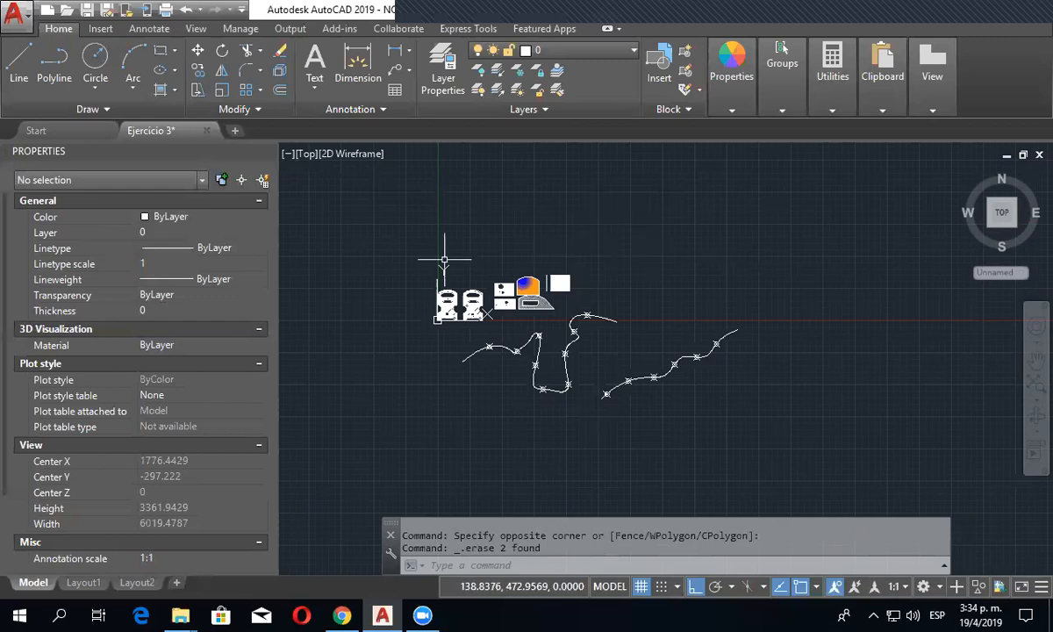
left_click(162, 110)
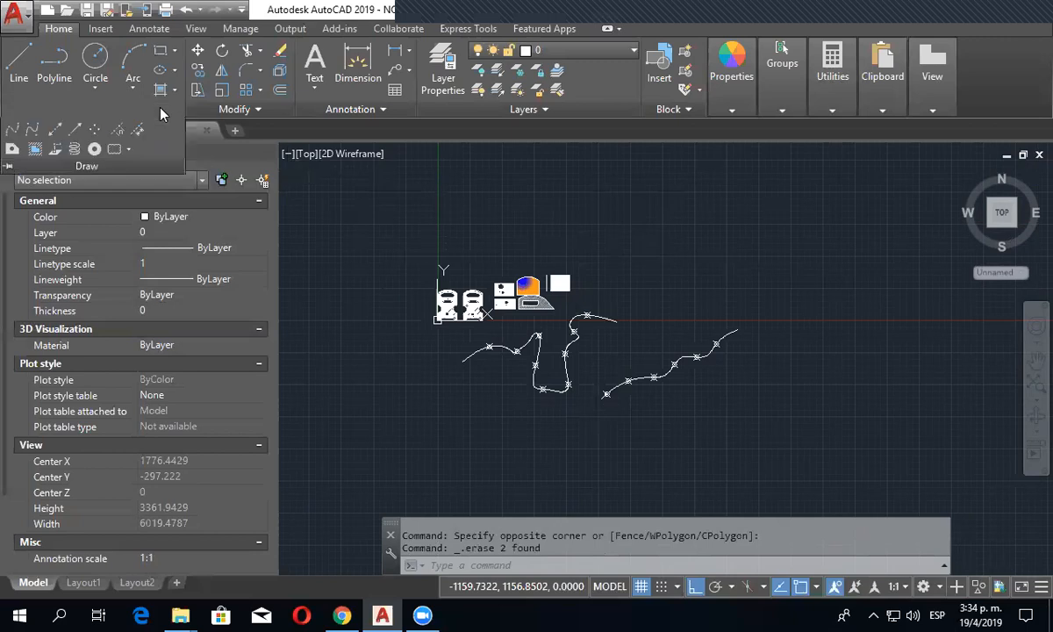
scroll(483, 316, "up", 3)
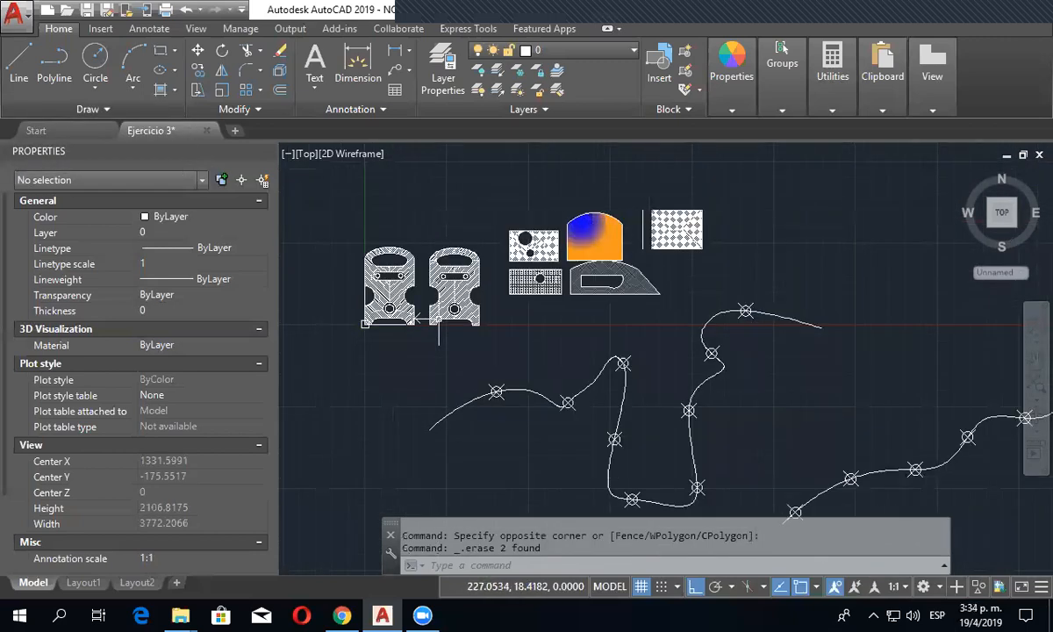
scroll(441, 320, "up", 1)
middle_click_drag(454, 325, 512, 364)
key("Escape")
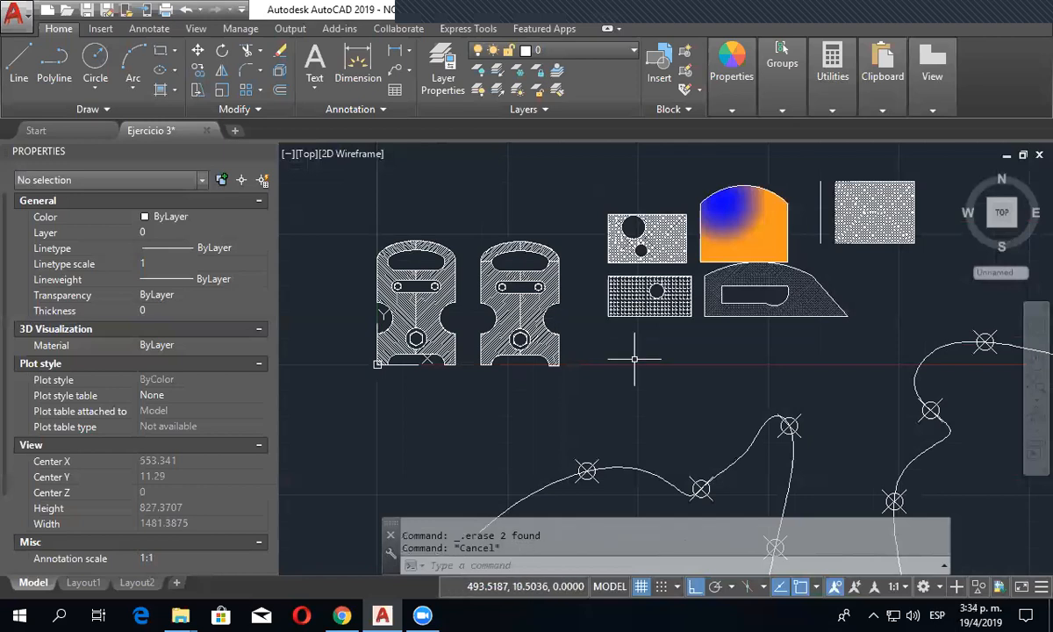
- Erase the lines and splines around the hatched shapes together with the division points caught in the same selections
scroll(633, 358, "down", 6)
middle_click_drag(630, 187, 606, 282)
left_click(722, 253)
left_click(618, 161)
key("Delete")
middle_click_drag(656, 304, 604, 191)
left_click(759, 474)
left_click(556, 343)
key("Delete")
- Erase the leftover point markers below and beside the hatched shapes
left_click(779, 392)
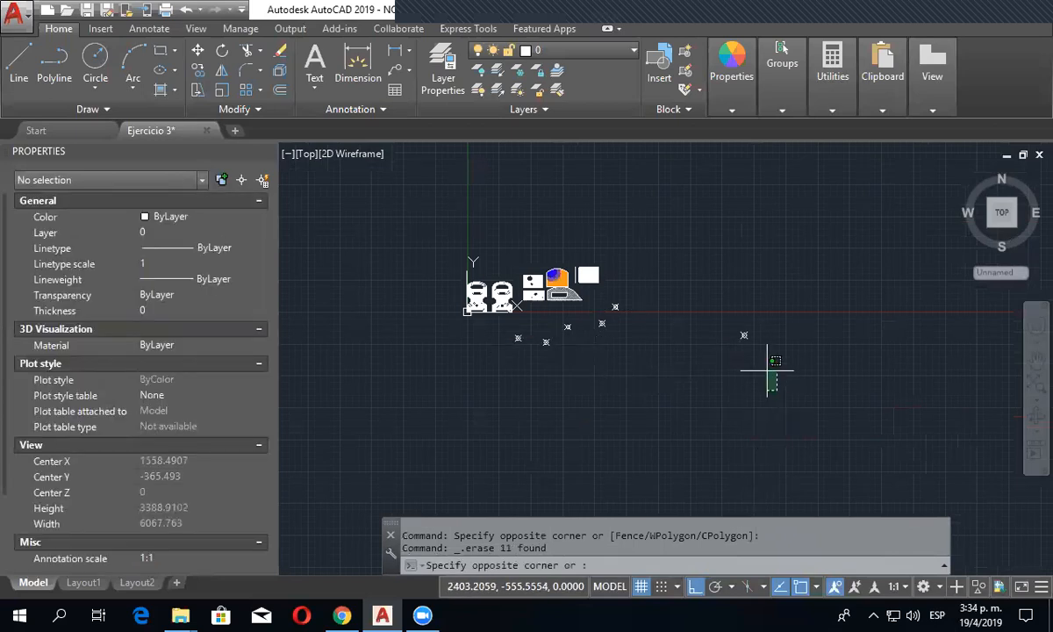
left_click(605, 299)
key("Delete")
left_click(625, 393)
left_click(501, 327)
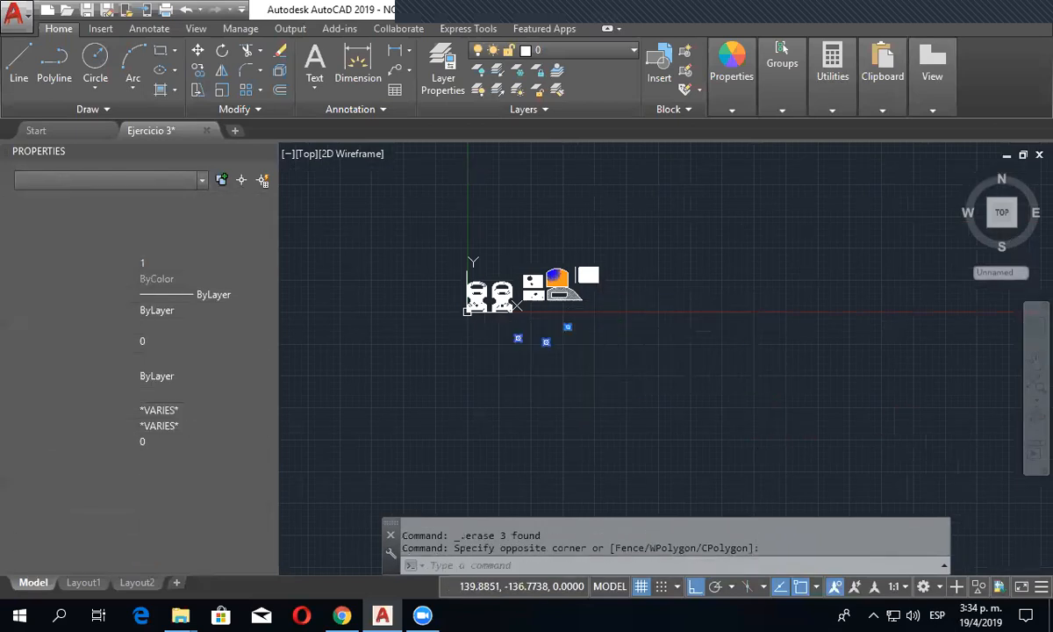
key("Delete")
- Erase the hatch and gradient sample shapes next to the two hatched mechanical parts
scroll(598, 312, "up", 4)
left_click(631, 325)
left_click(404, 181)
key("Delete")
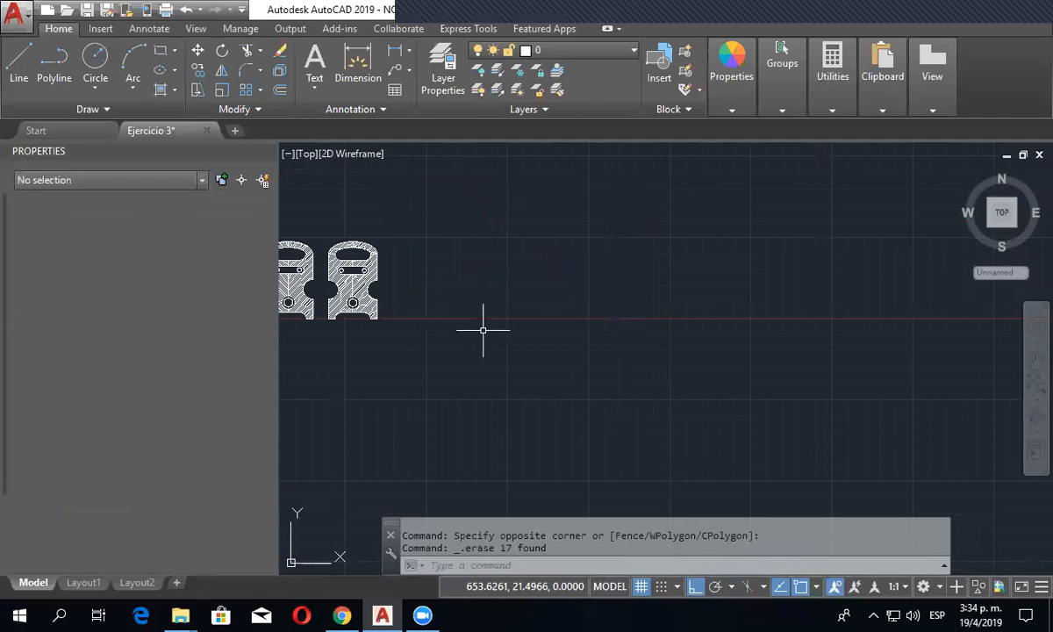
- Draw a circle with a radius of about 34 in the empty area to the right of the second hatched part
middle_click_drag(486, 334, 545, 419)
middle_click_drag(517, 340, 633, 288)
scroll(616, 307, "up", 2)
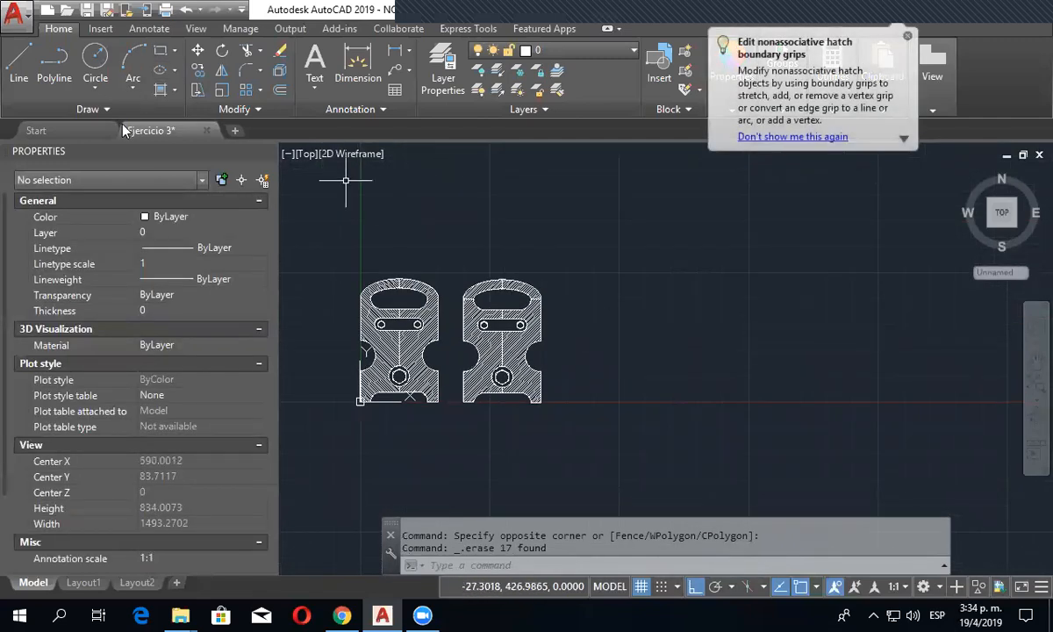
left_click(87, 109)
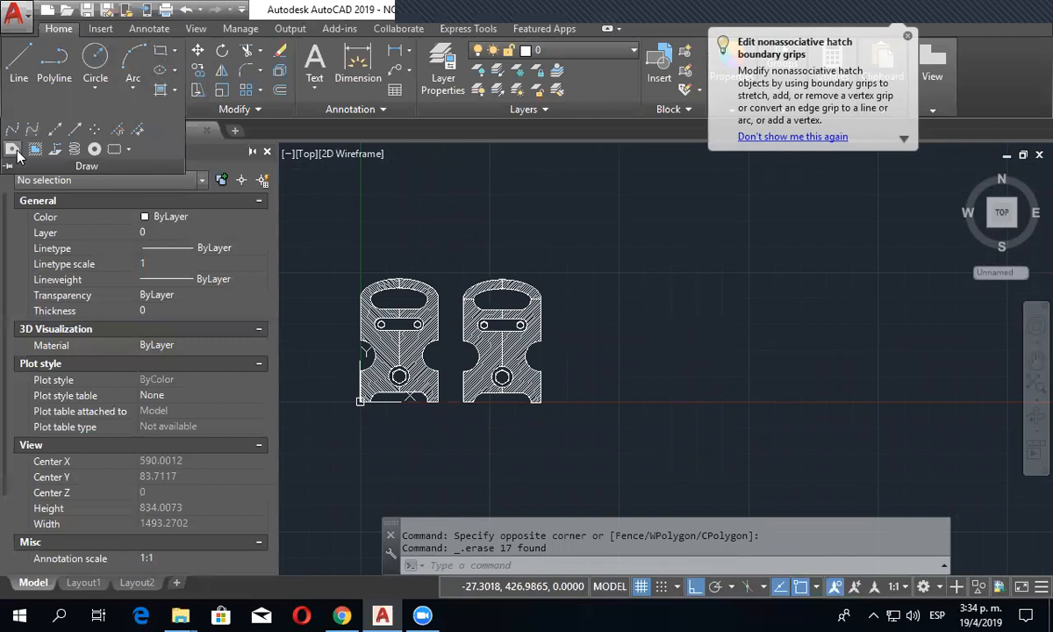
key("Escape")
left_click(102, 48)
scroll(622, 329, "up", 4)
left_click(622, 329)
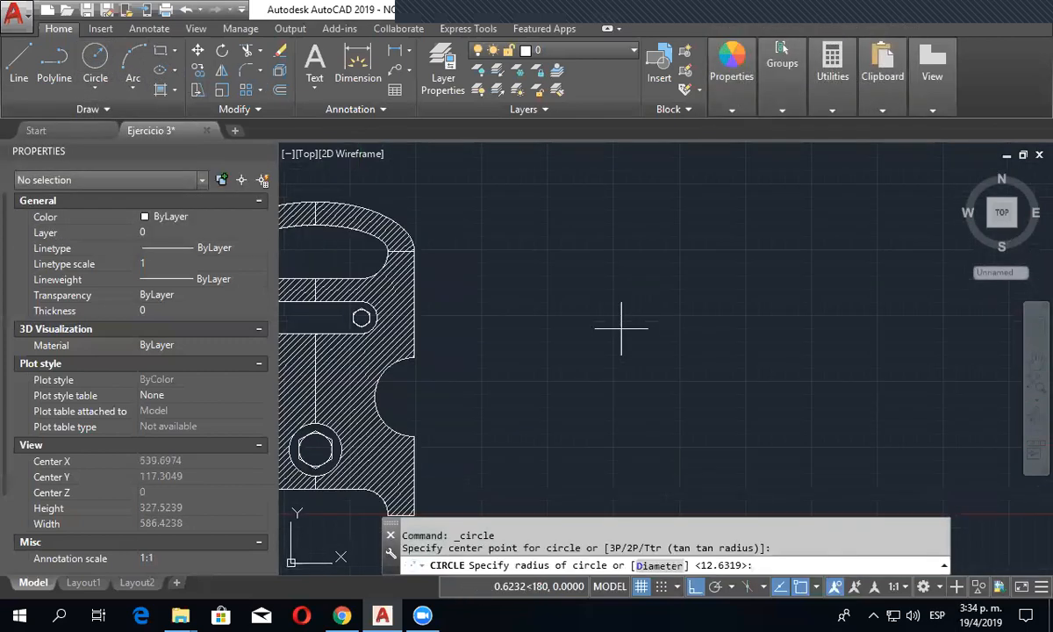
left_click(639, 373)
- Draw a second, separate circle with a radius of about 36 to the right of the first one
left_click(95, 57)
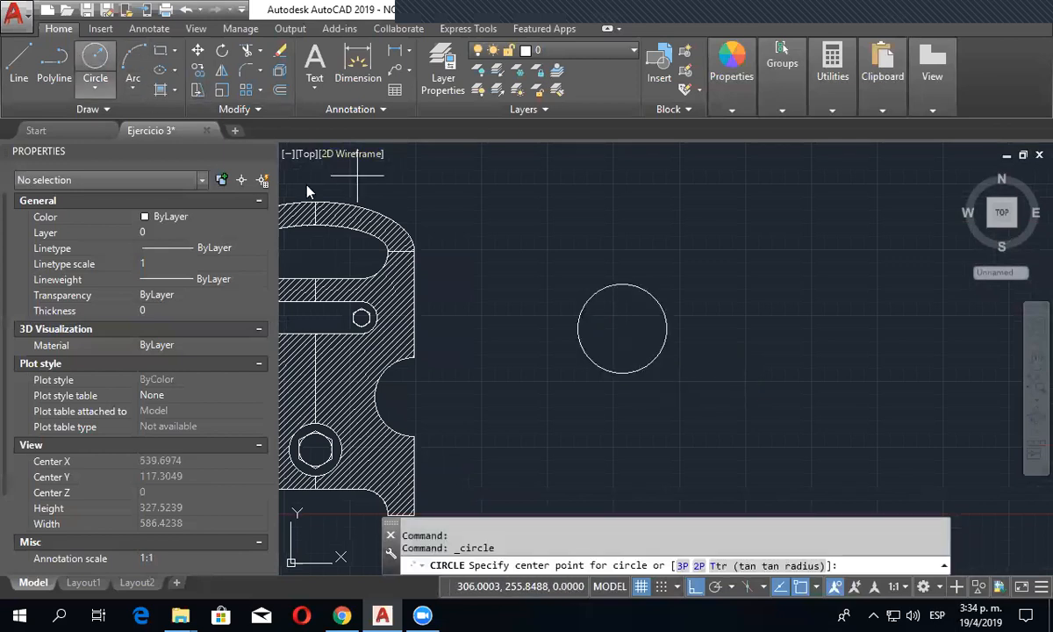
left_click(750, 329)
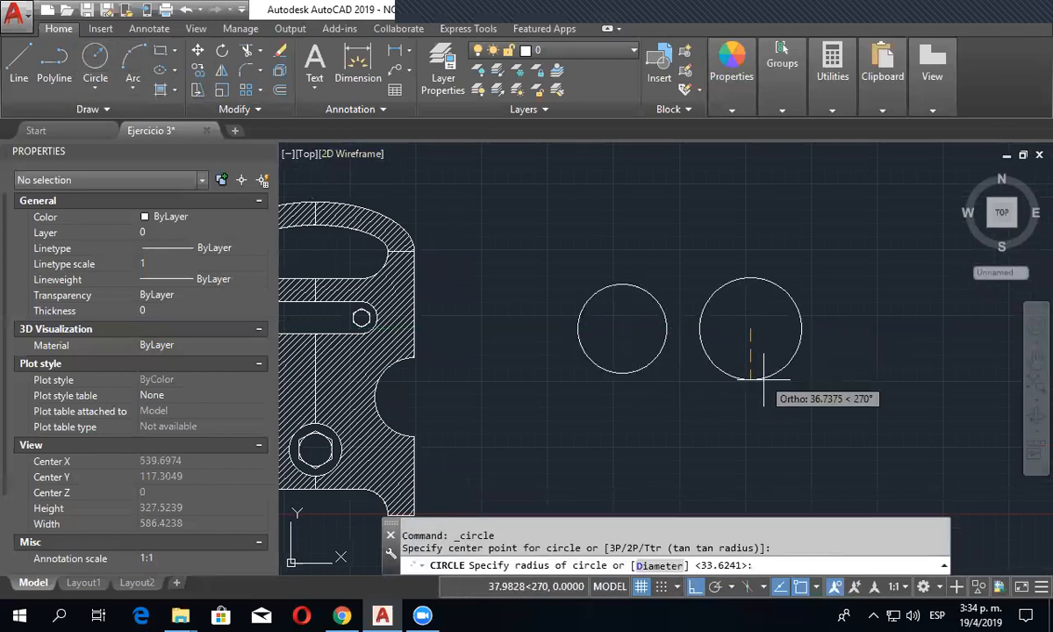
left_click(760, 372)
key("Escape")
- Convert the smaller left circle into a region
scroll(710, 369, "up", 2)
middle_click_drag(669, 313, 646, 392)
left_click(88, 109)
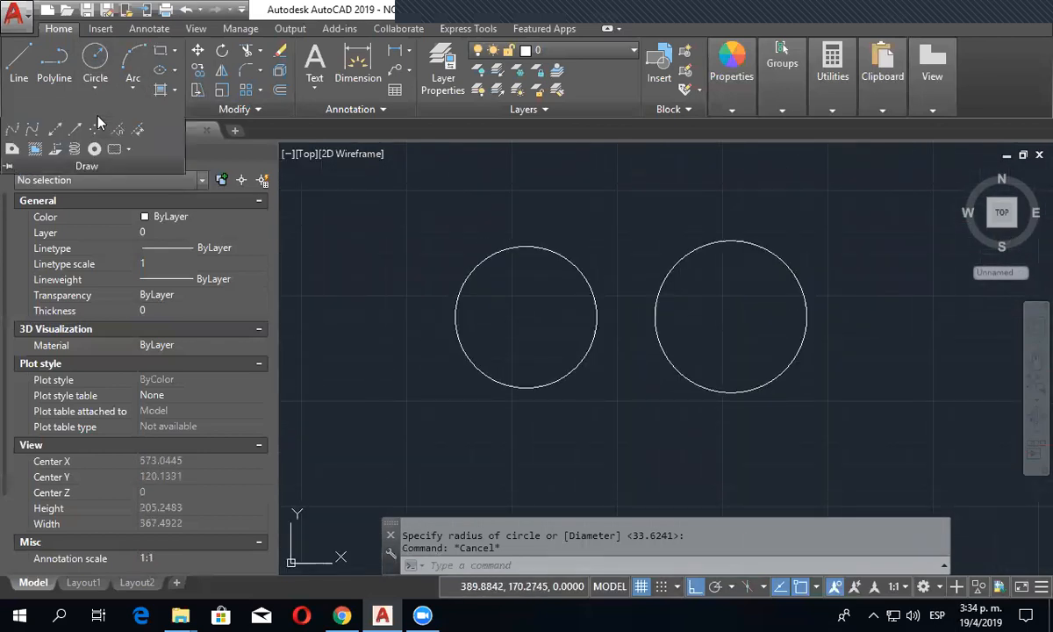
left_click(12, 150)
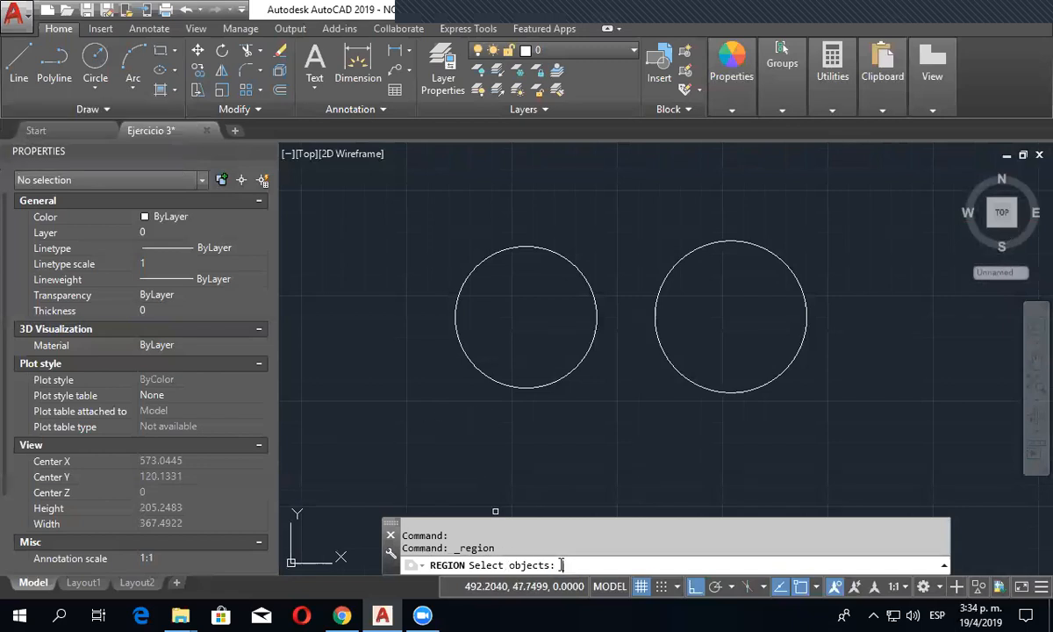
left_click(534, 386)
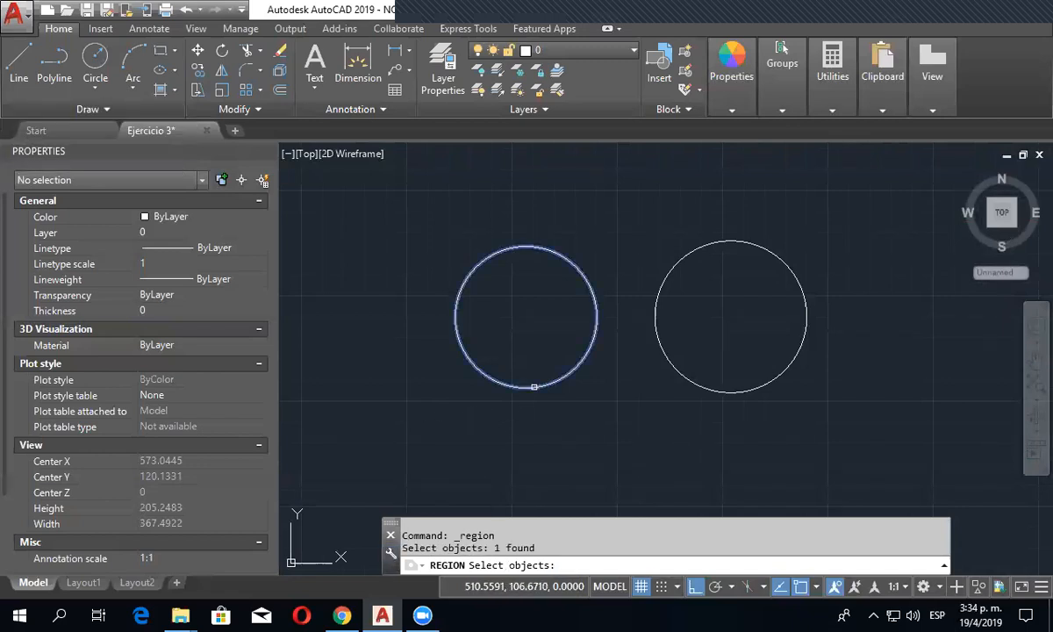
key("Return")
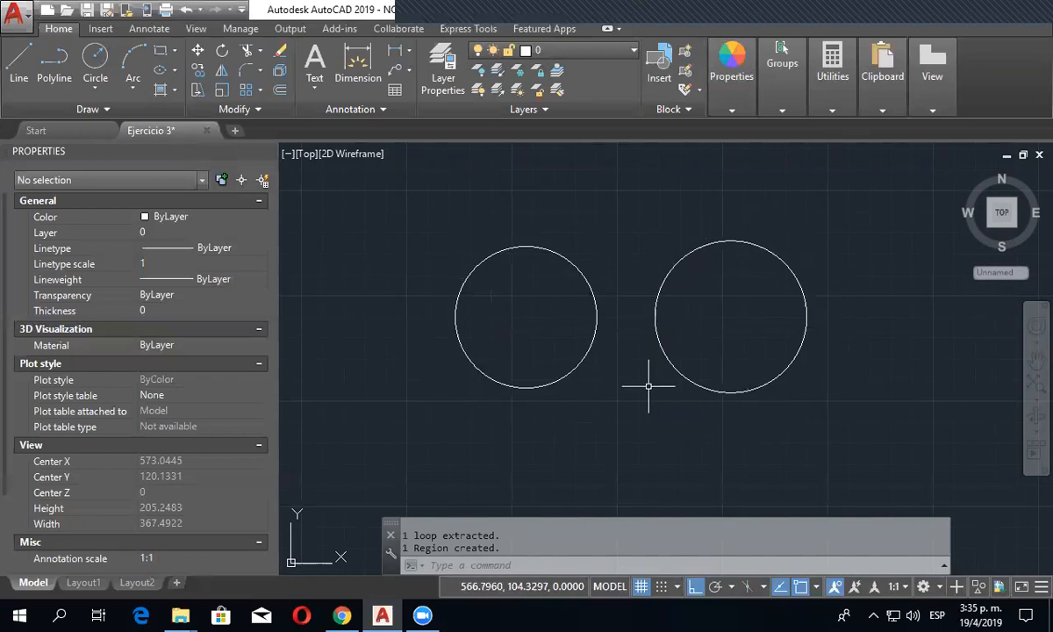
- Switch the viewport's visual style to Conceptual to compare the region with the plain circle
left_click(52, 110)
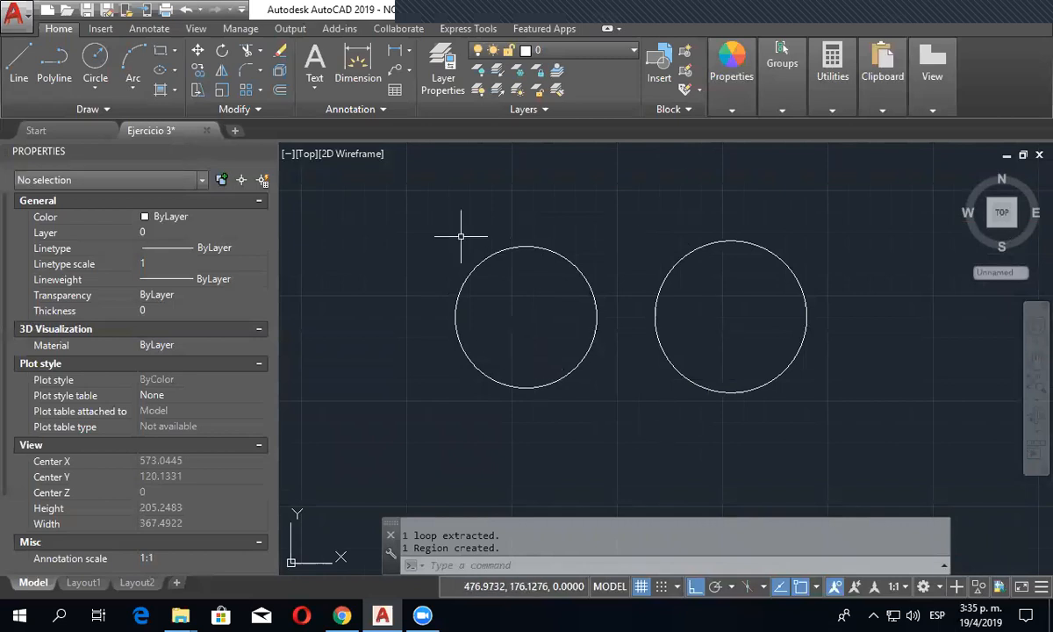
left_click(360, 156)
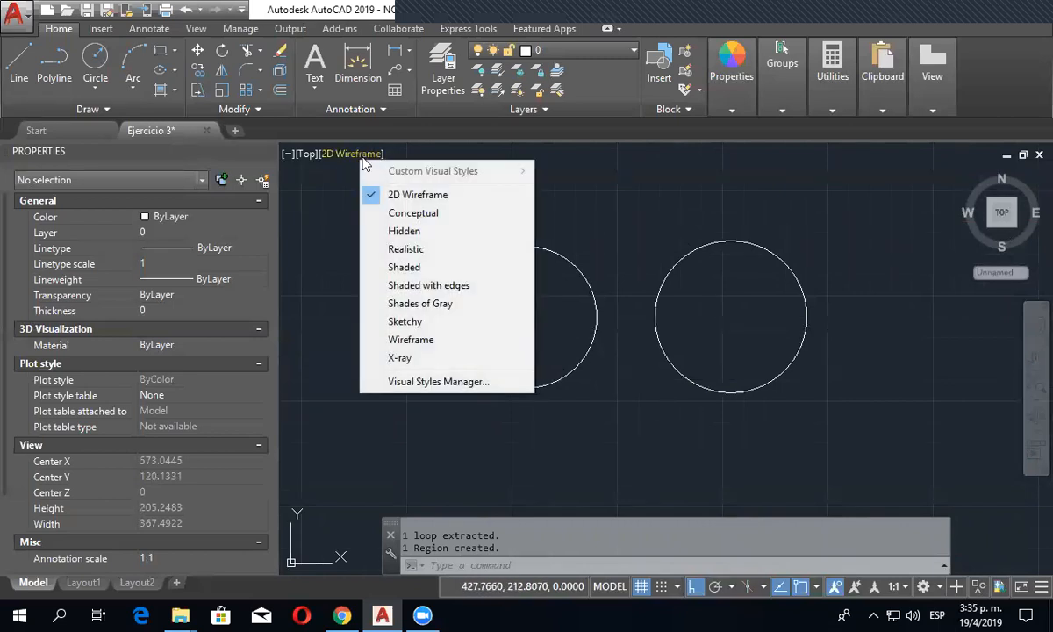
left_click(411, 214)
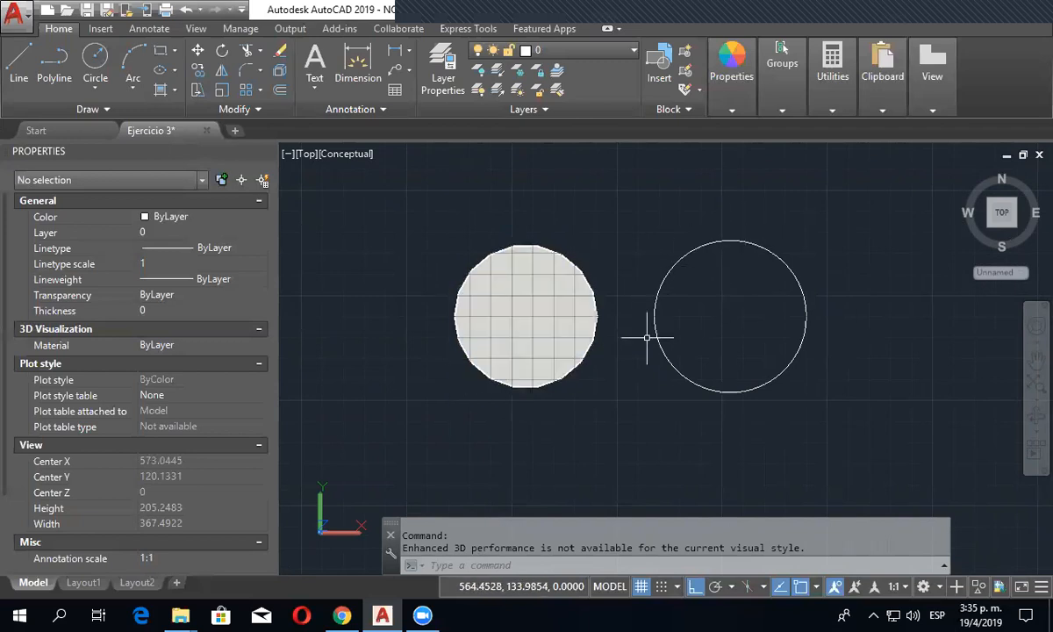
- Convert the larger right circle into a region as well and return the visual style to 2D Wireframe
mouse_move(796, 279)
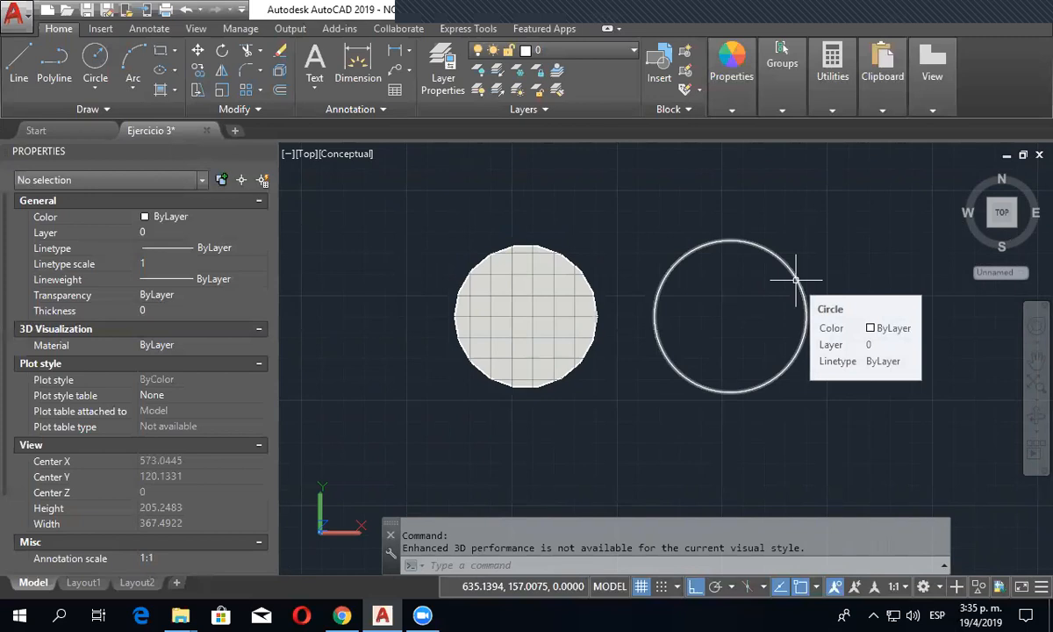
left_click(111, 113)
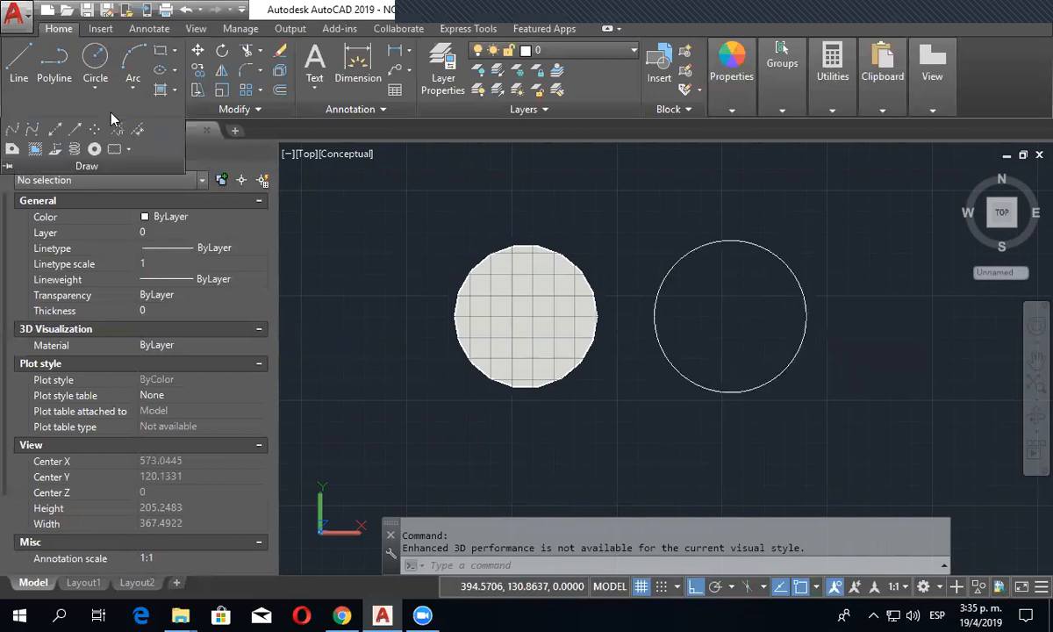
left_click(14, 151)
left_click(739, 385)
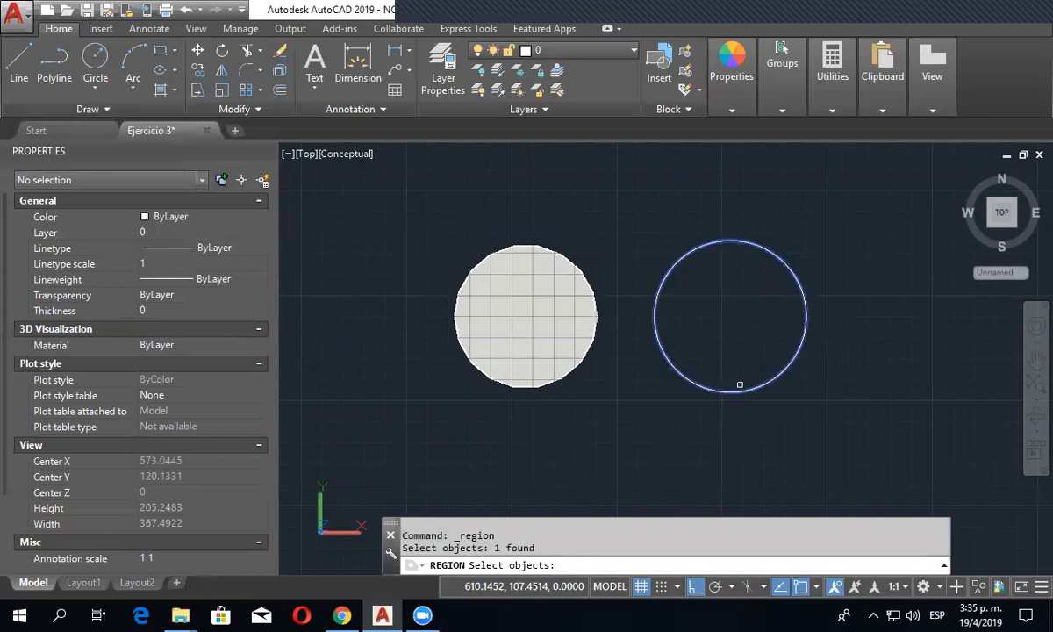
key("Return")
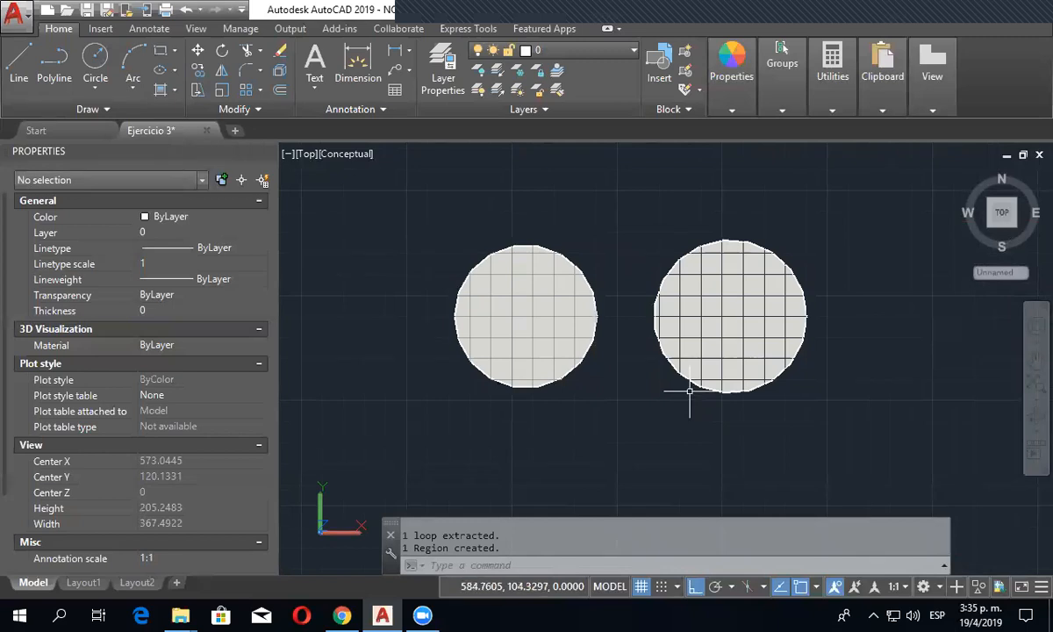
left_click(349, 156)
left_click(392, 191)
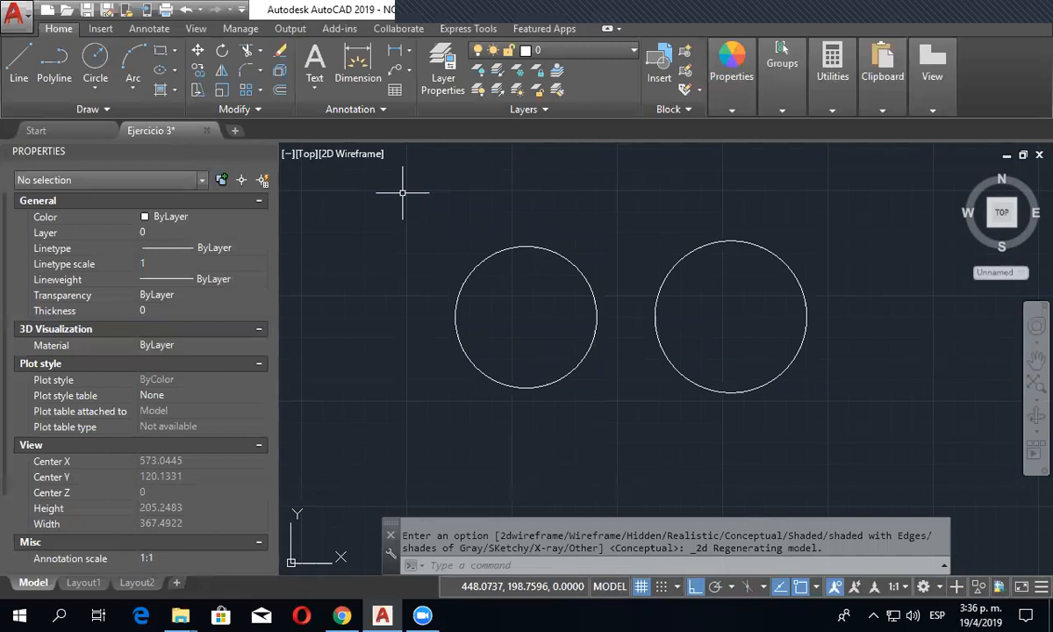
- Cover the slot with its two small hexagons in the second hatched part with a closed four-corner wipeout
middle_click_drag(594, 362, 565, 347)
scroll(569, 346, "down", 1)
middle_click_drag(584, 393, 562, 348)
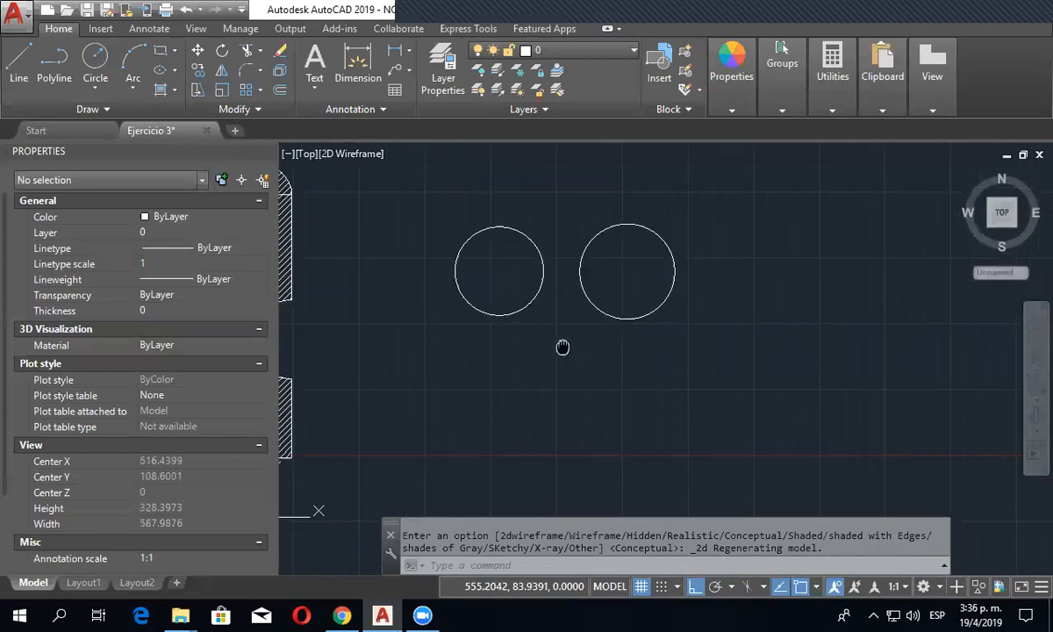
left_click(130, 109)
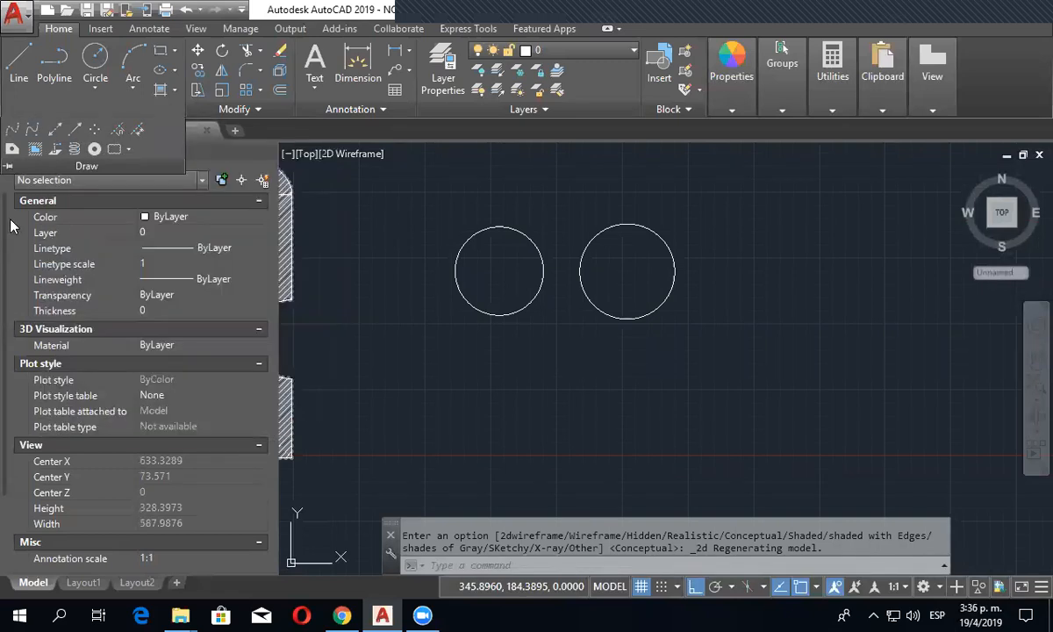
scroll(423, 232, "down", 1)
middle_click_drag(419, 258, 672, 282)
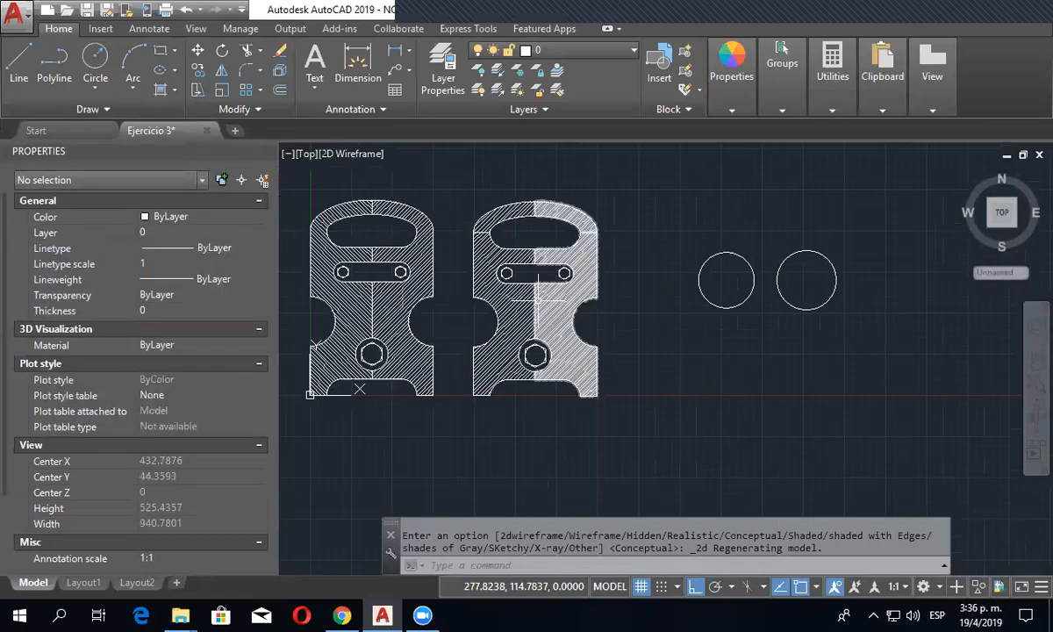
scroll(529, 273, "up", 3)
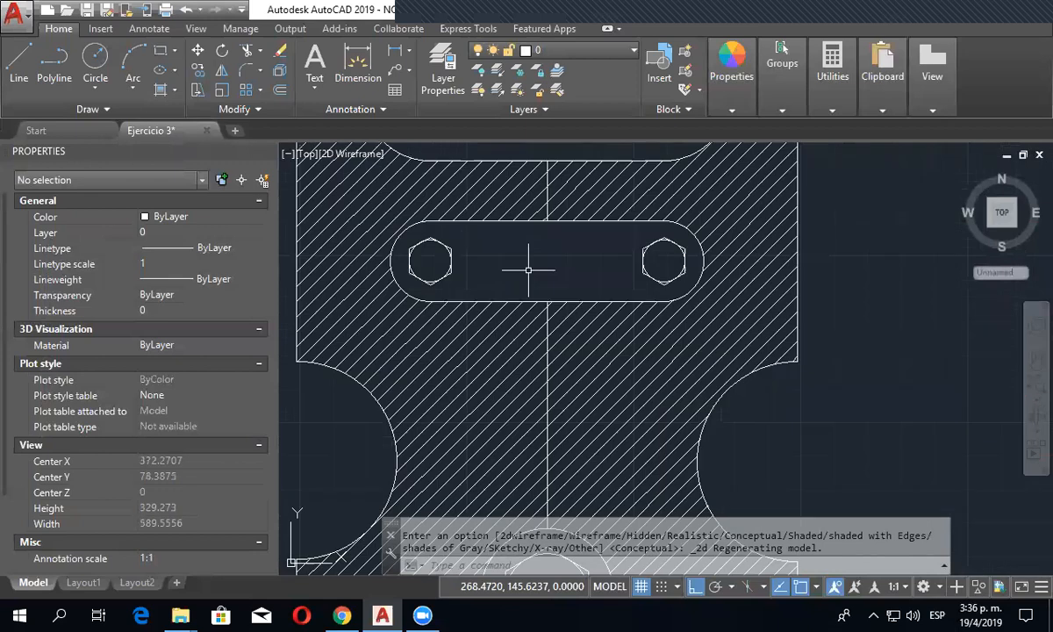
left_click(112, 104)
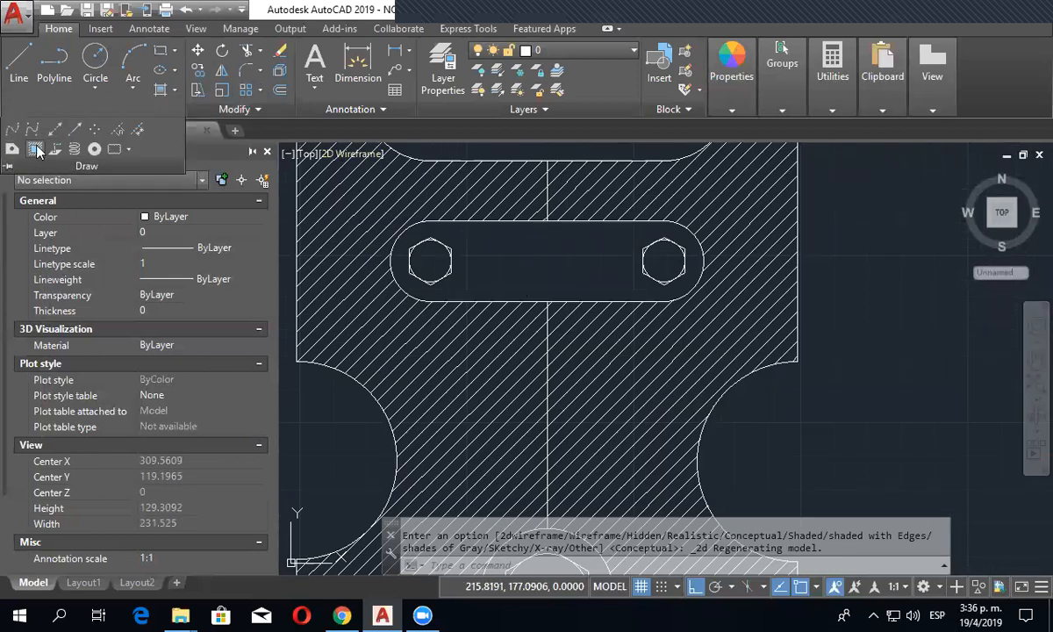
left_click(36, 150)
left_click(380, 202)
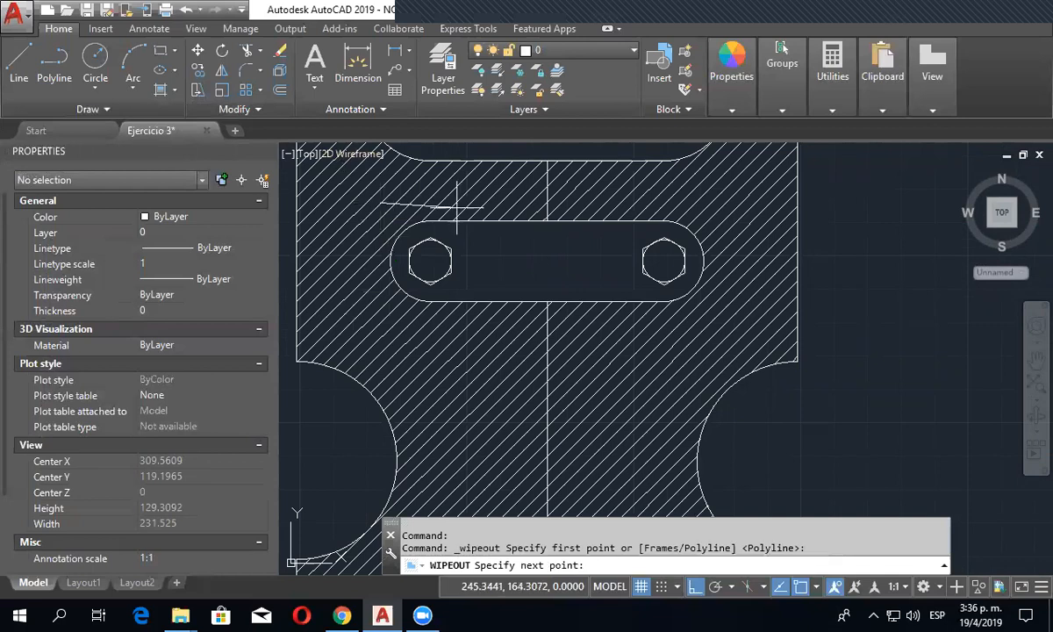
left_click(711, 203)
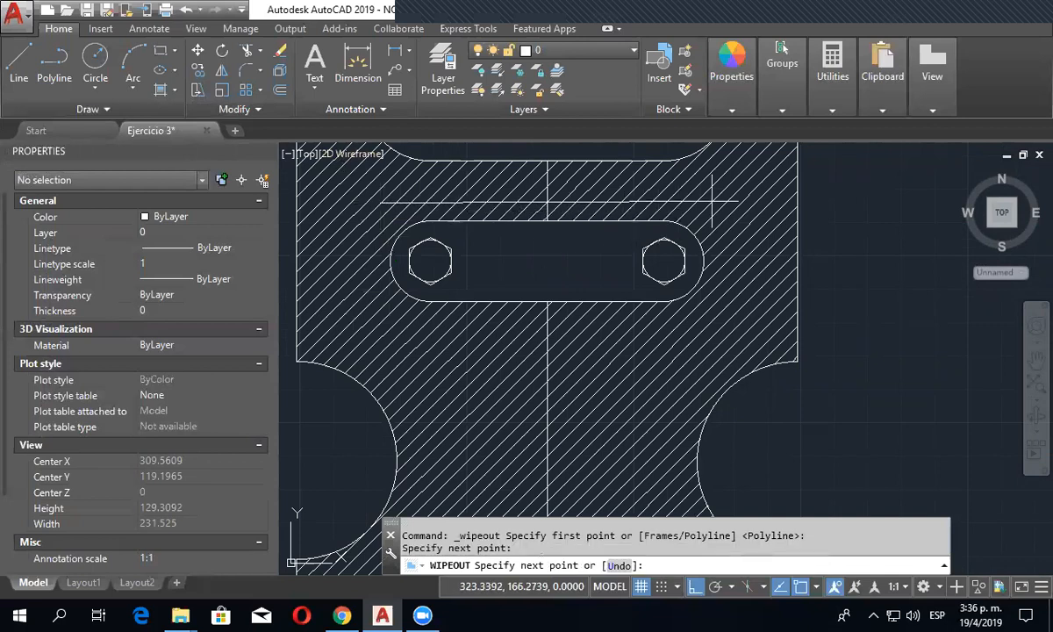
left_click(705, 324)
left_click(384, 321)
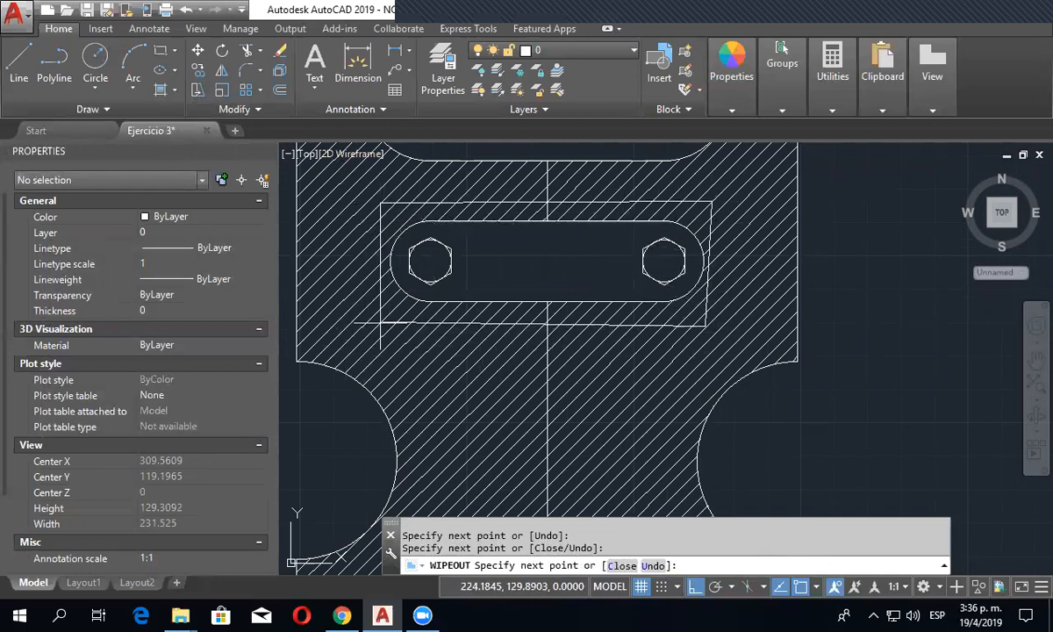
right_click(383, 322)
left_click(420, 335)
key("Escape")
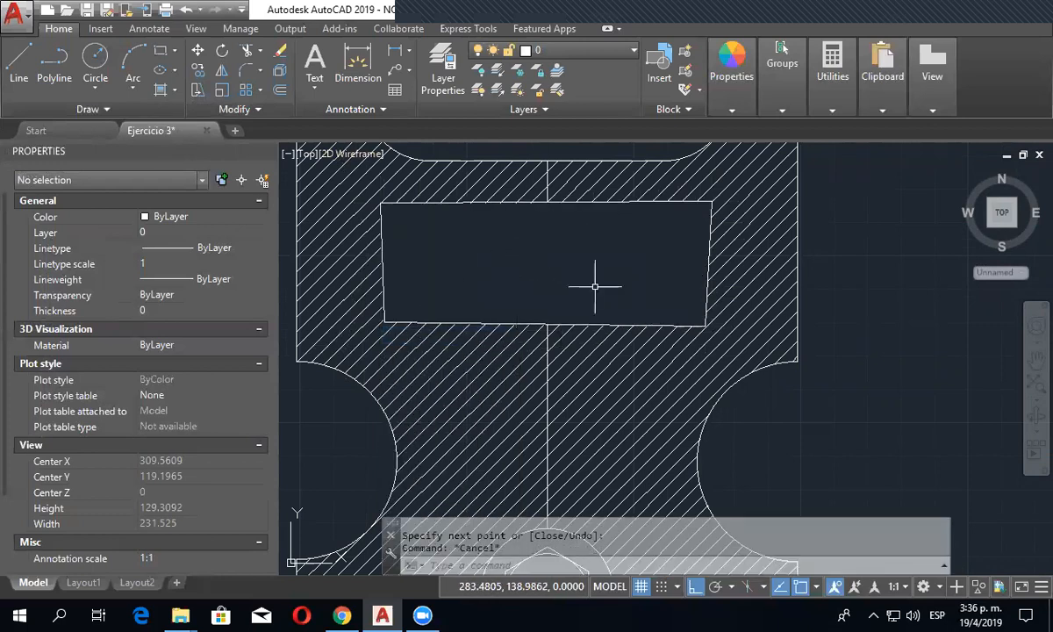
- Inspect the objects at the covered slot and examine the wipeout's image, geometry and miscellaneous properties
mouse_move(535, 280)
left_mouse_down()
mouse_move(574, 277)
mouse_move(470, 230)
mouse_move(611, 281)
mouse_move(484, 237)
left_mouse_up()
left_click(624, 196)
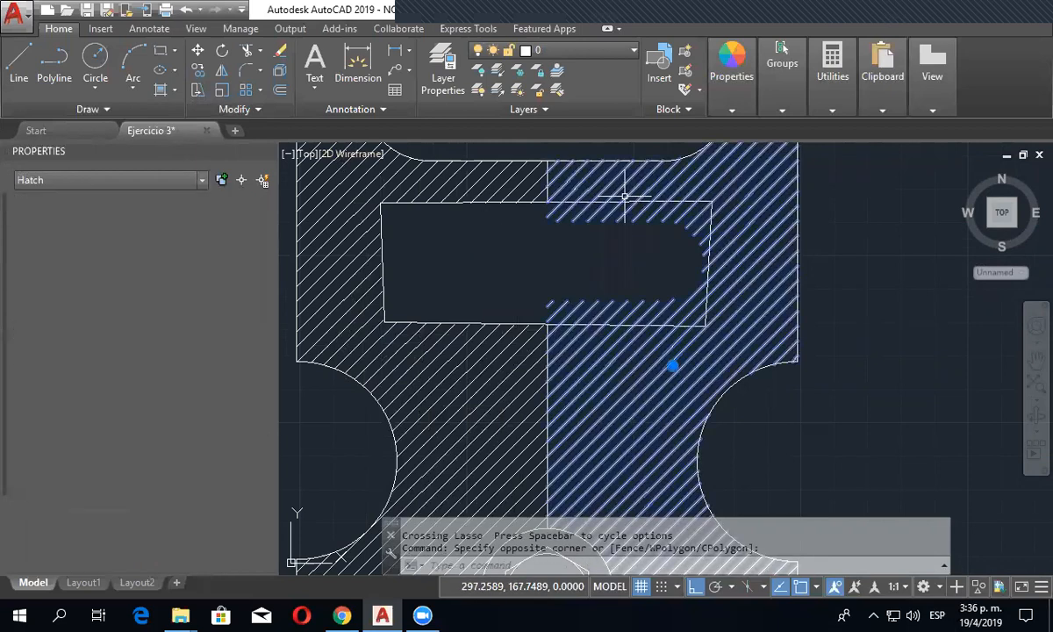
key("Escape")
key("Escape")
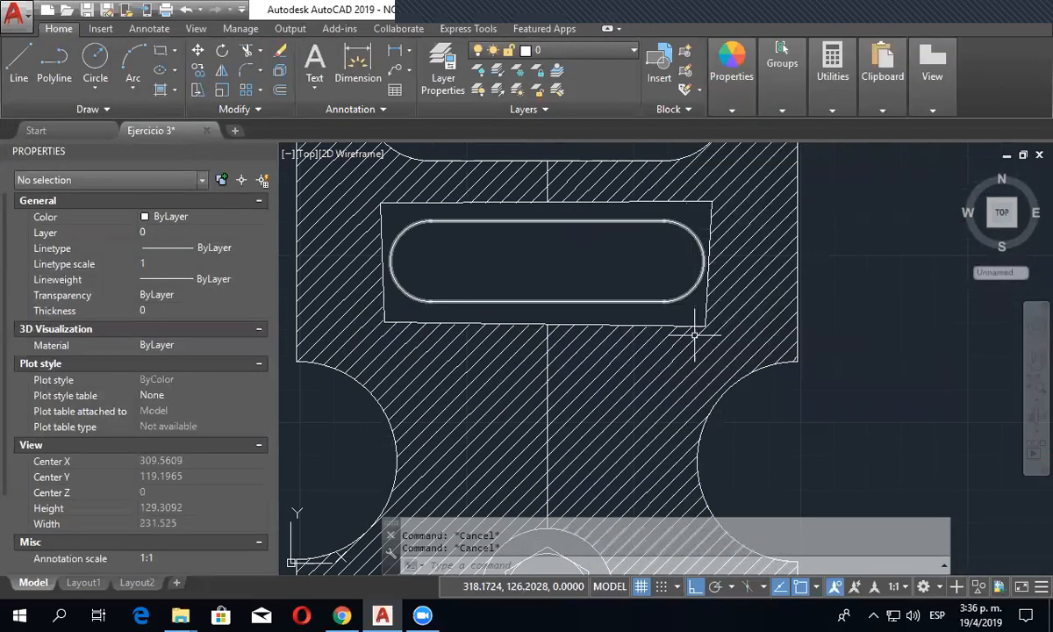
left_click(690, 326)
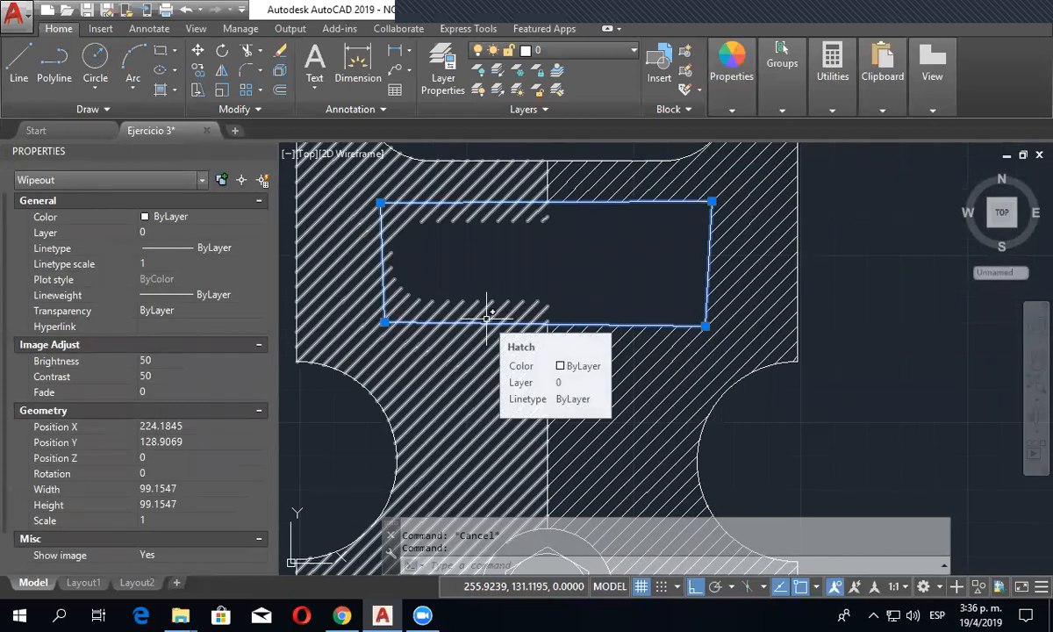
key("Escape")
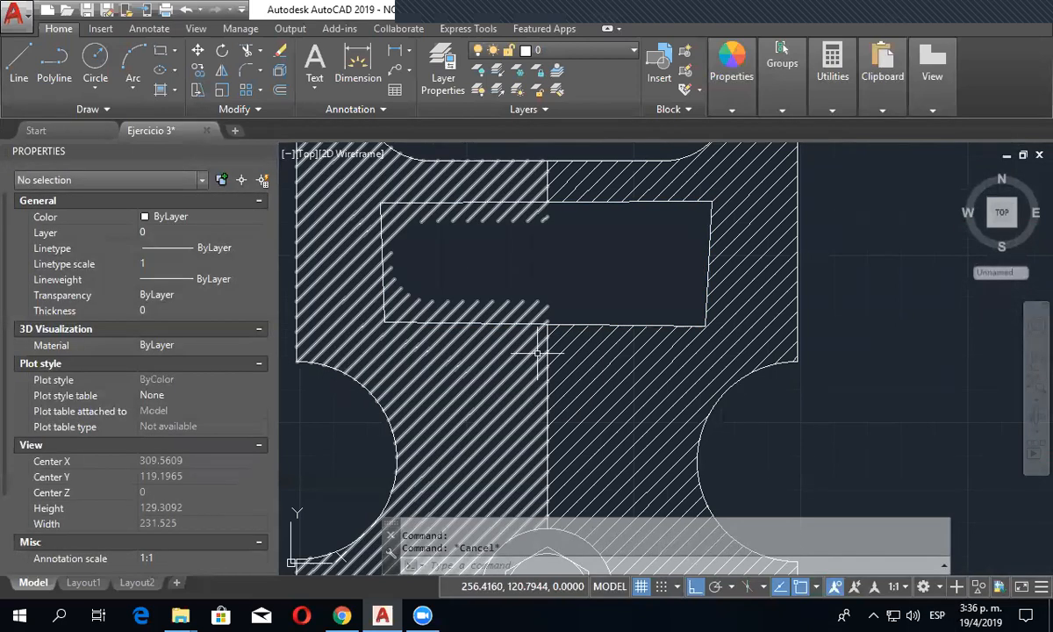
left_click(570, 323)
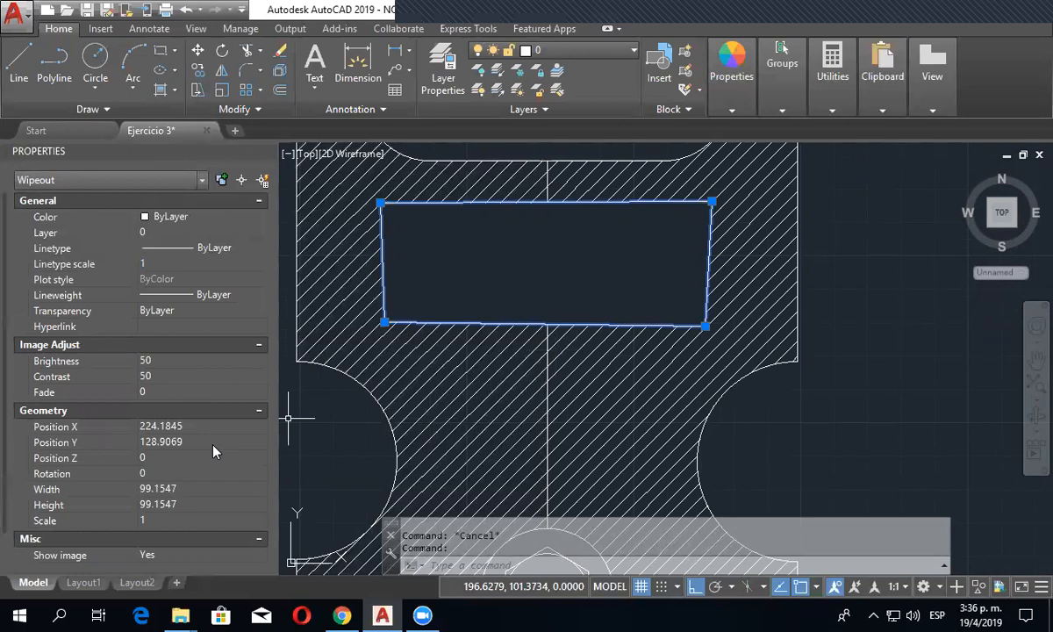
scroll(213, 451, "down", 1)
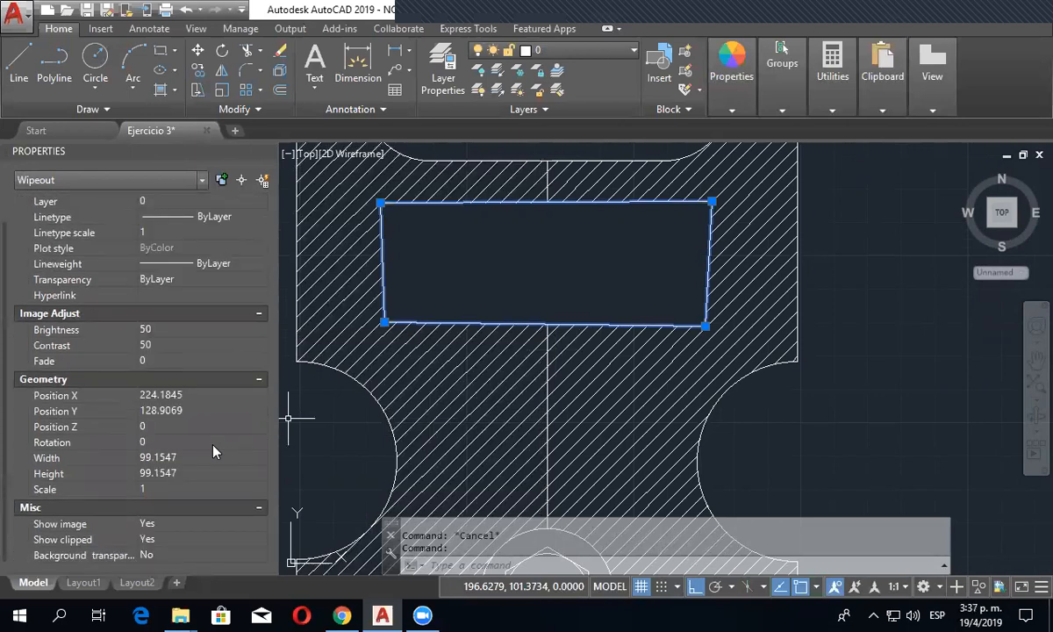
- Examine the wipeout's brightness and contrast settings in the Image Adjust dialog without changing them
scroll(213, 451, "up", 1)
scroll(213, 451, "down", 1)
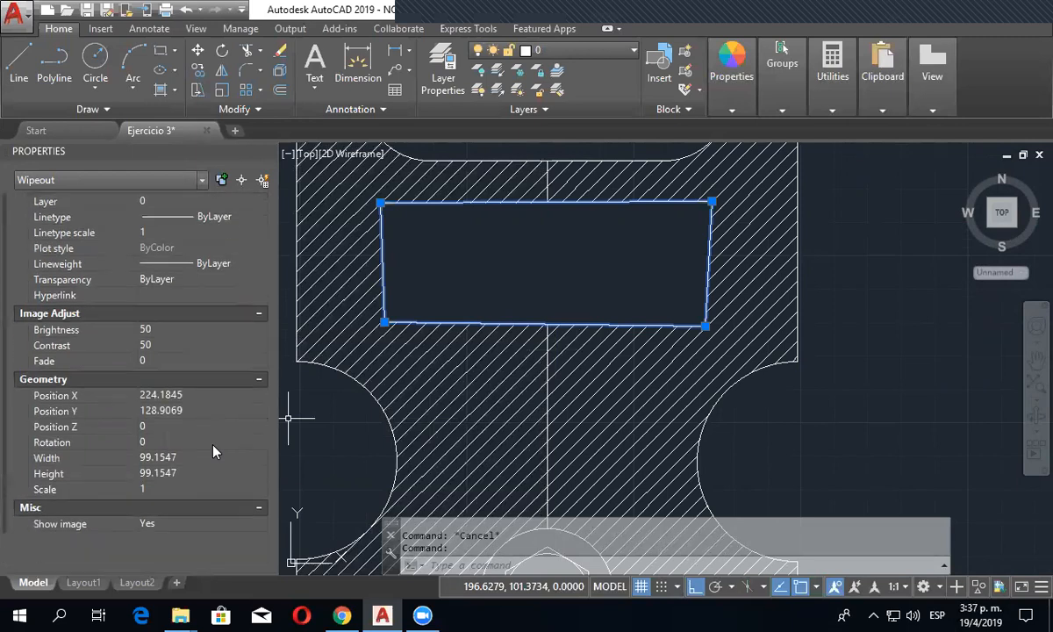
left_click(178, 335)
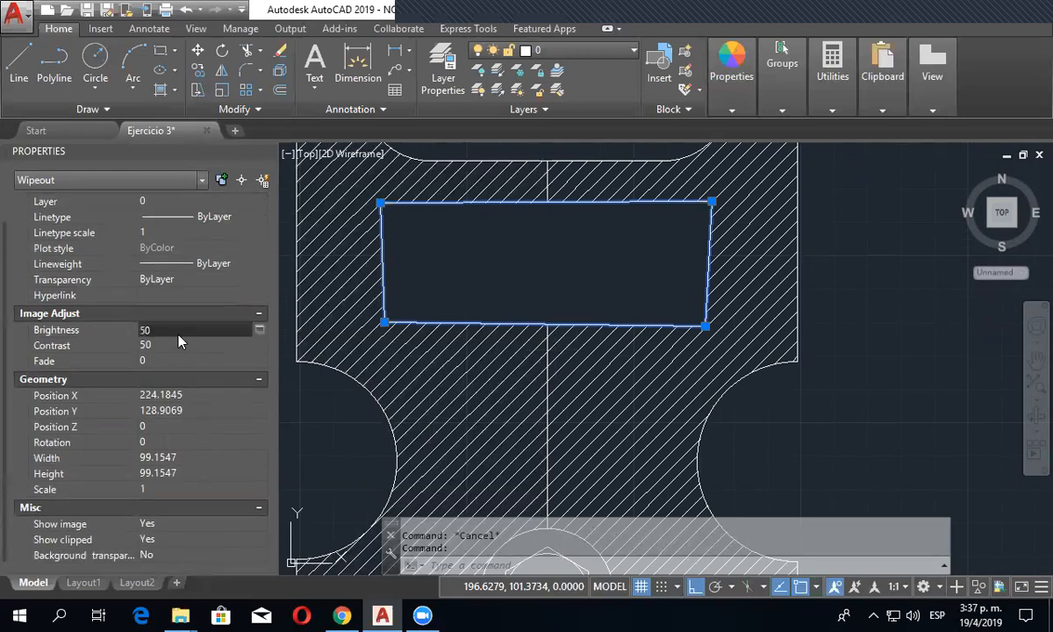
left_click(259, 329)
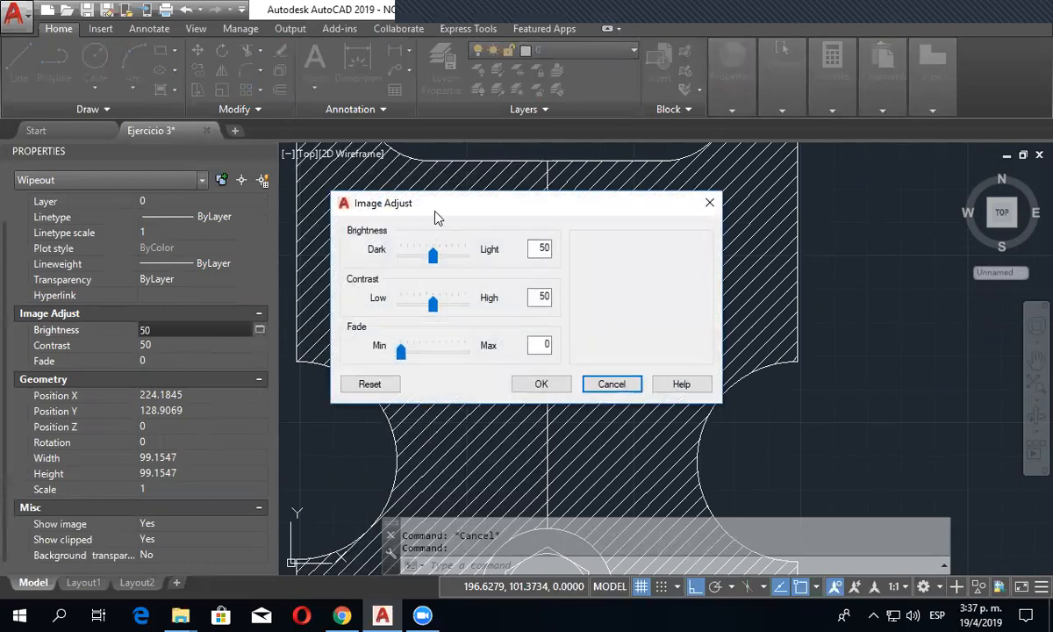
left_click_drag(436, 216, 441, 30)
key("Escape")
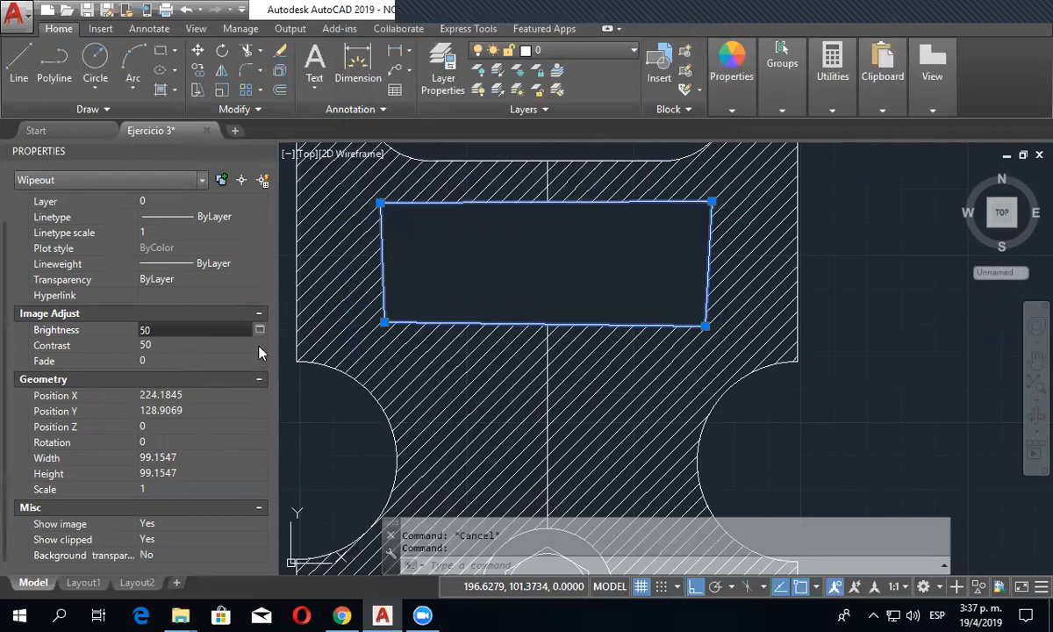
left_click(257, 346)
left_click(259, 345)
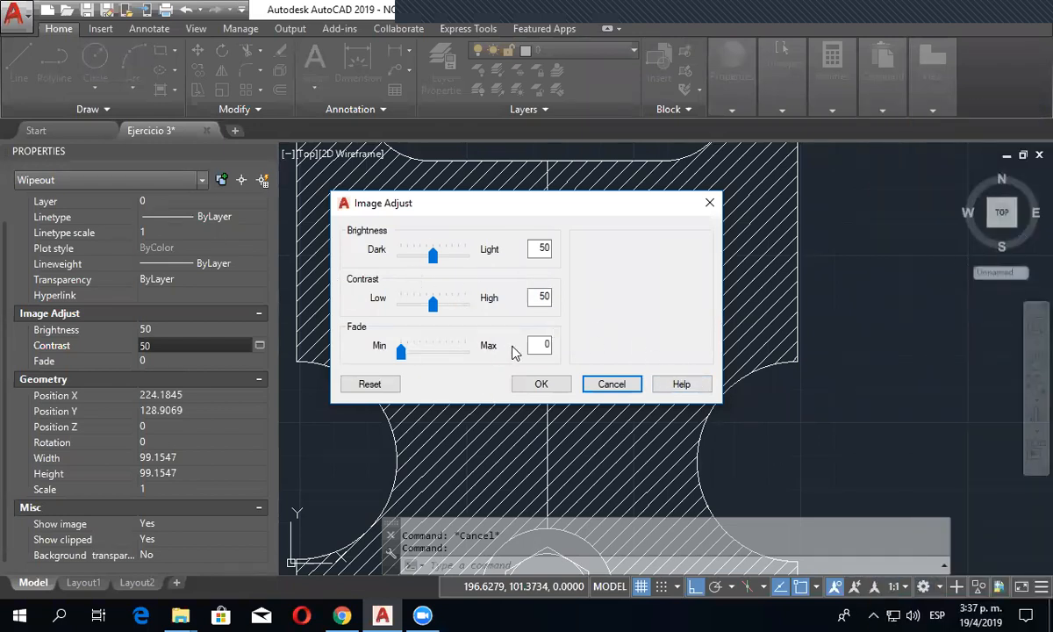
left_click(541, 384)
key("Escape")
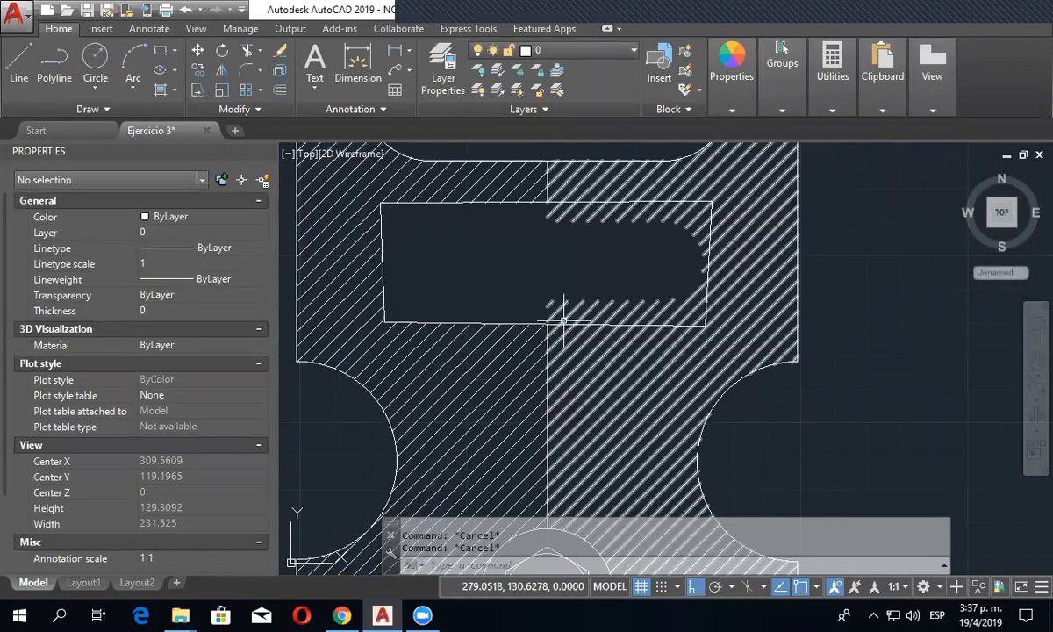
- Stretch the wipeout's lower-left corner to the centre of the slot, uncovering the slot's left end
left_click(487, 306)
key("Escape")
left_click(449, 322)
scroll(403, 296, "down", 2)
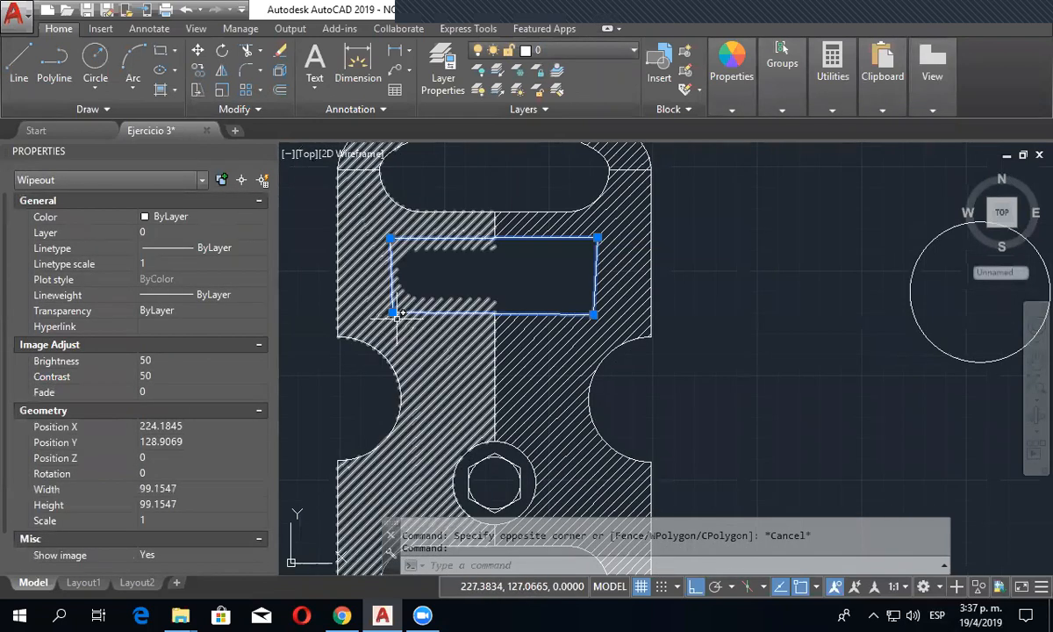
left_click(391, 313)
left_click(496, 275)
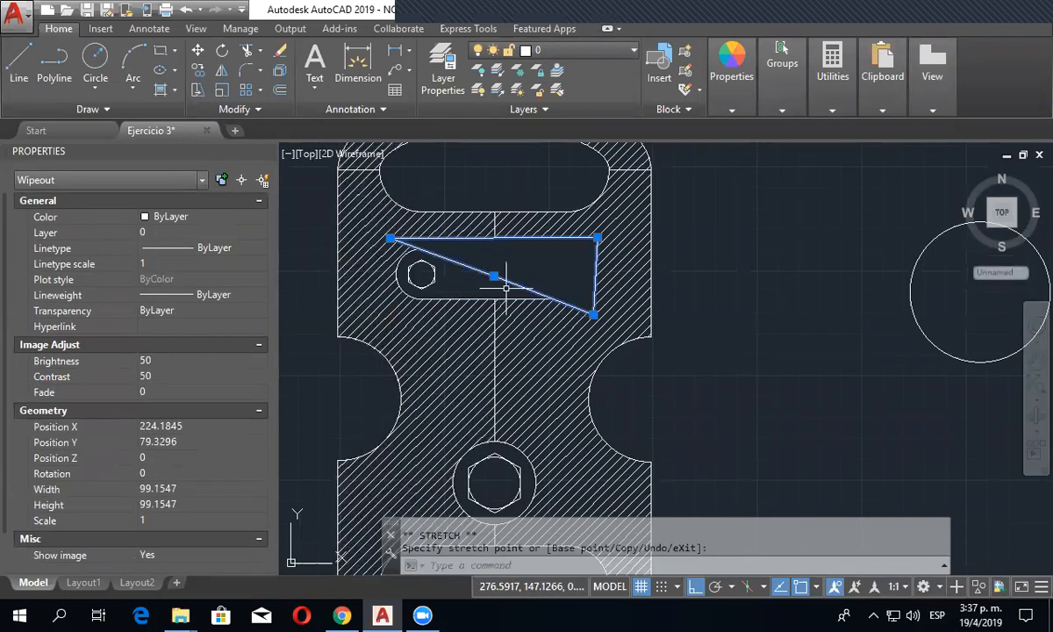
key("Escape")
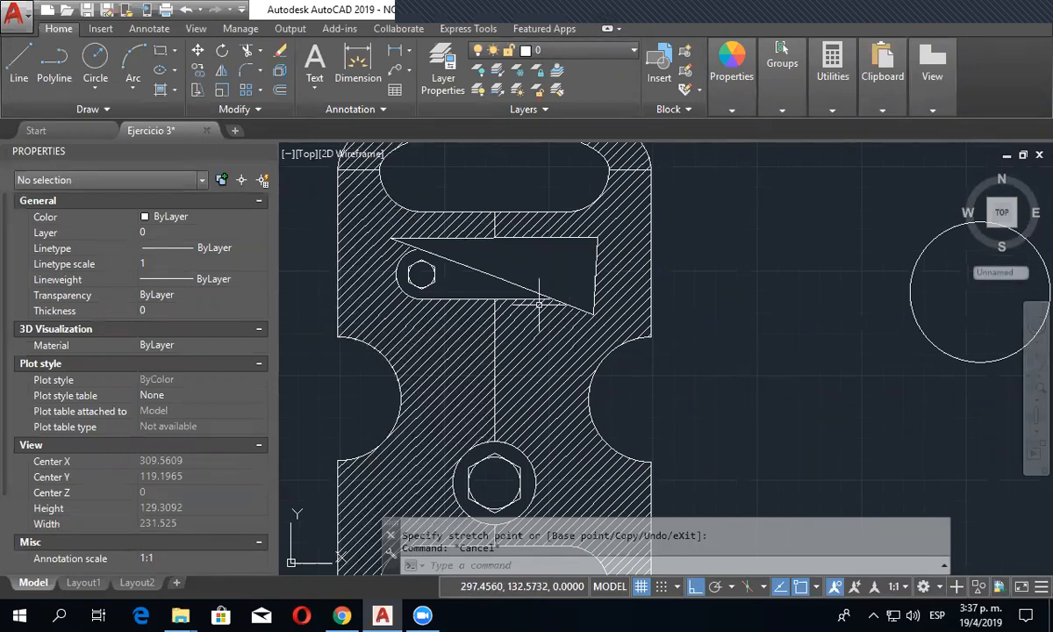
- Turn Ortho off, pull the wipeout's moved corner back below the slot's left end, and erase the wipeout
left_click(510, 279)
left_click(494, 276)
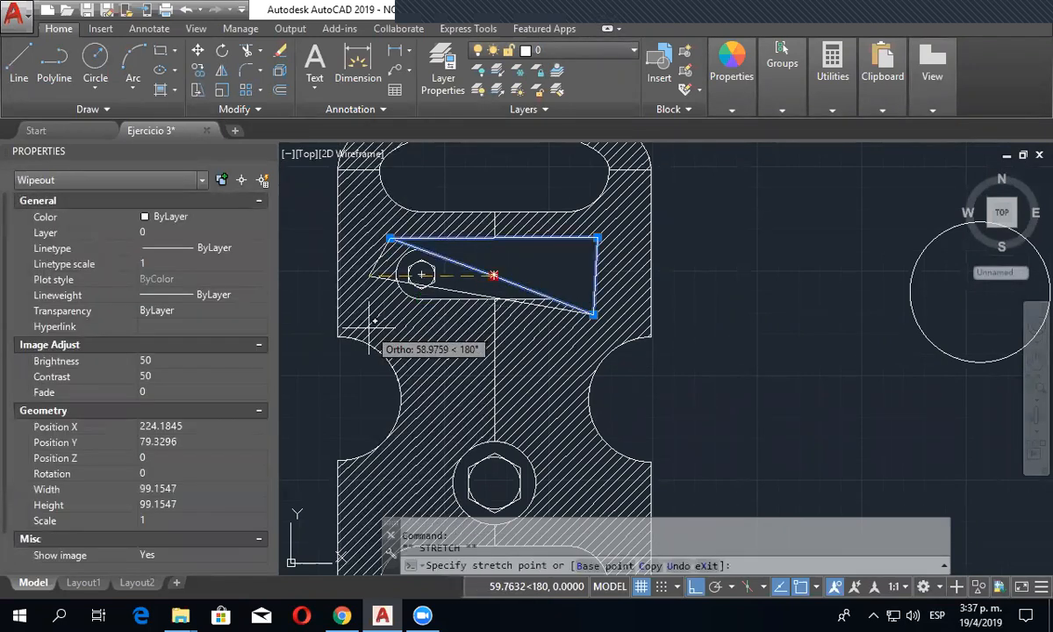
key("F8")
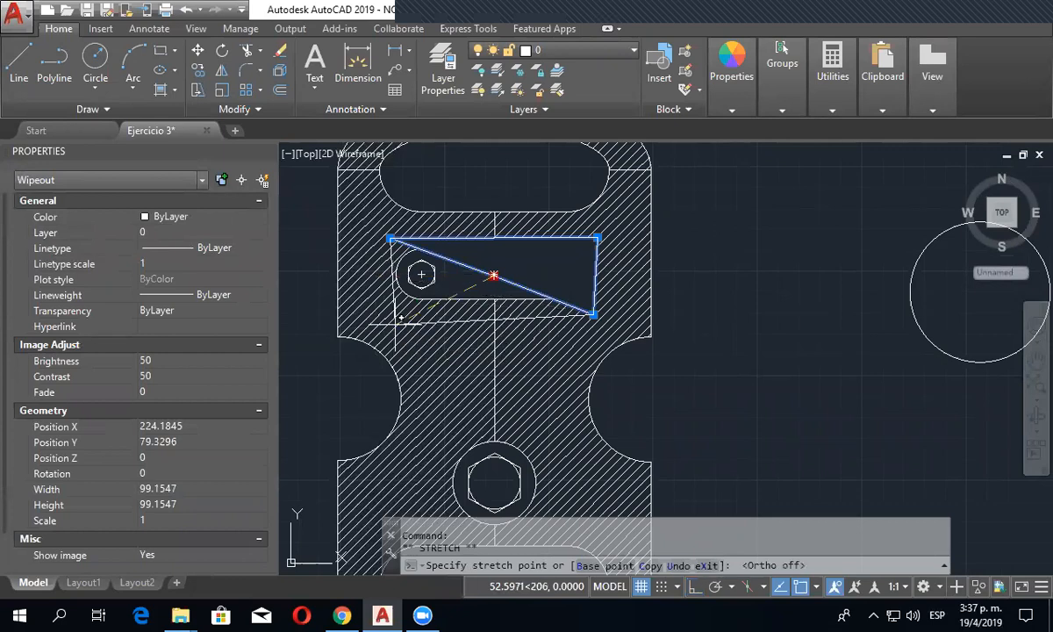
left_click(395, 322)
key("Delete")
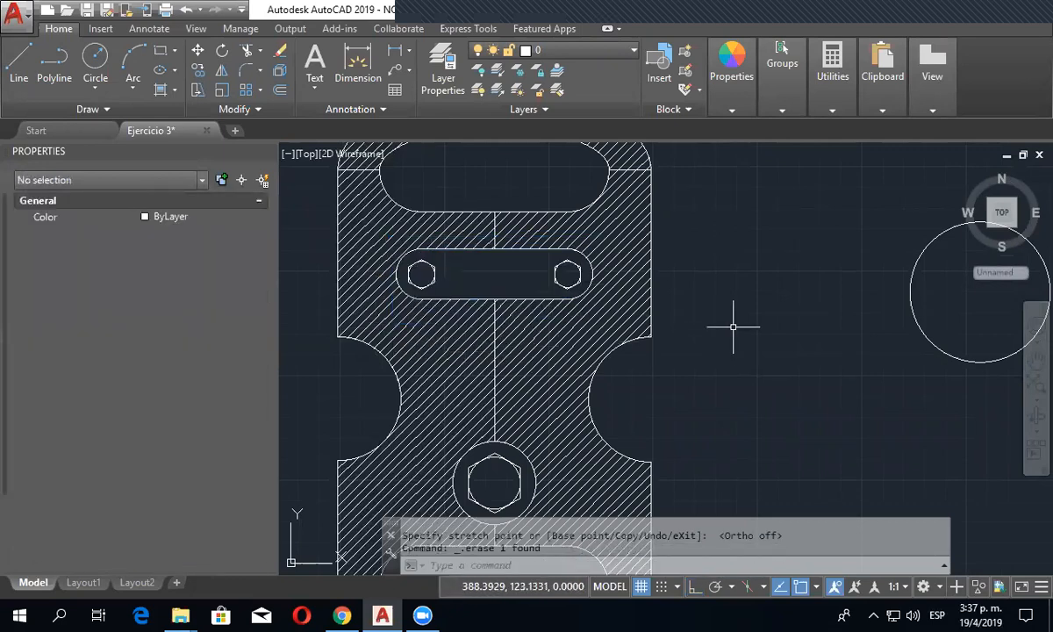
- Draw an open three-segment polyline about 446 units long in the empty area to the right of the two circles
scroll(745, 337, "down", 2)
key("Escape")
middle_click_drag(753, 338, 583, 336)
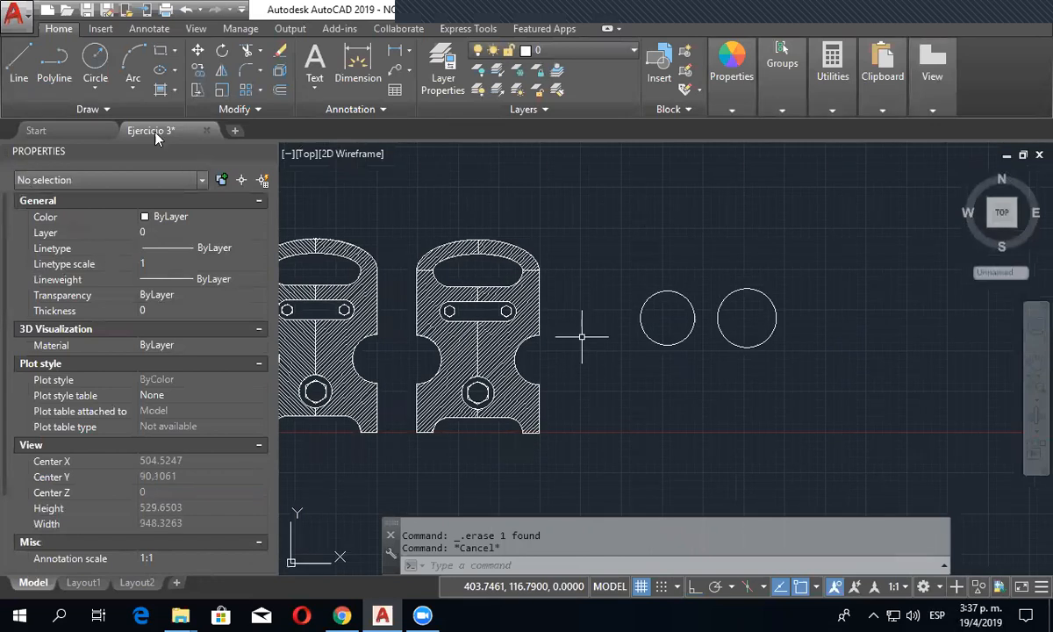
left_click(107, 108)
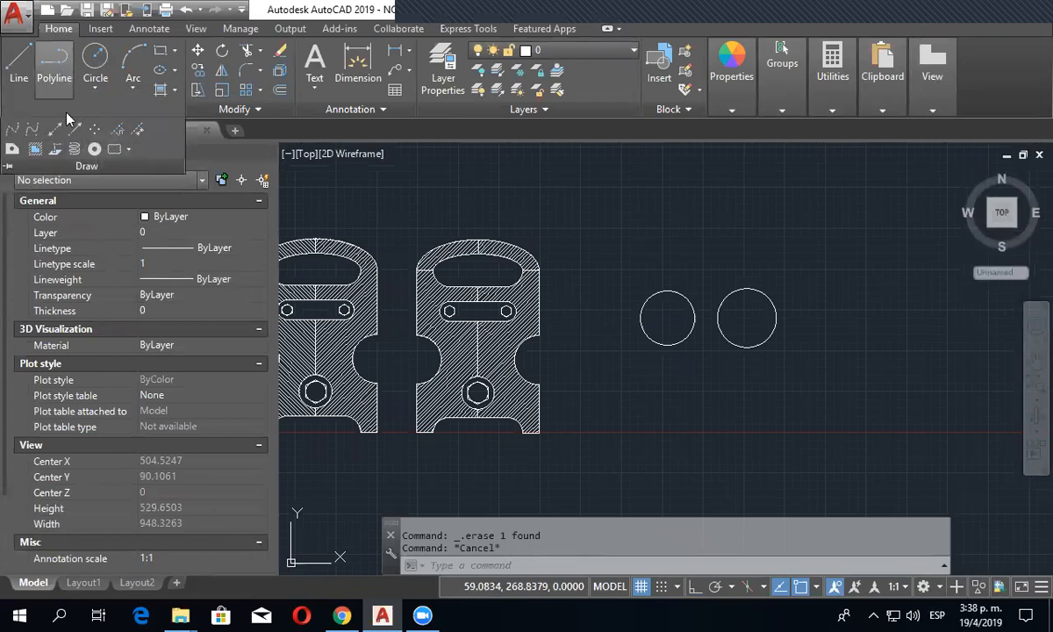
left_click(670, 418)
key("Escape")
middle_click_drag(736, 434, 502, 509)
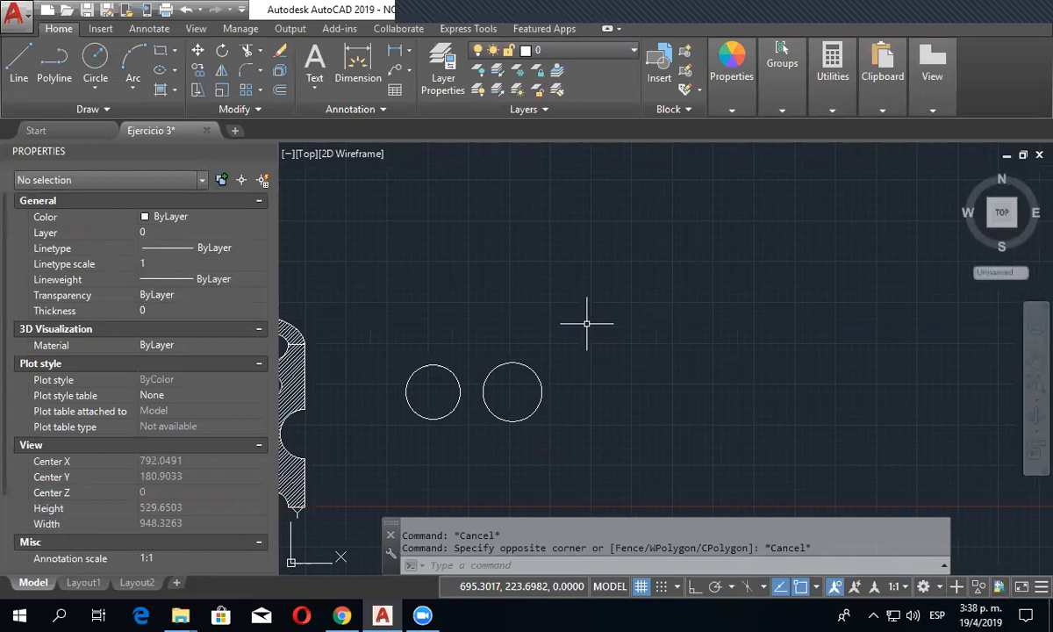
left_click(55, 70)
left_click(575, 191)
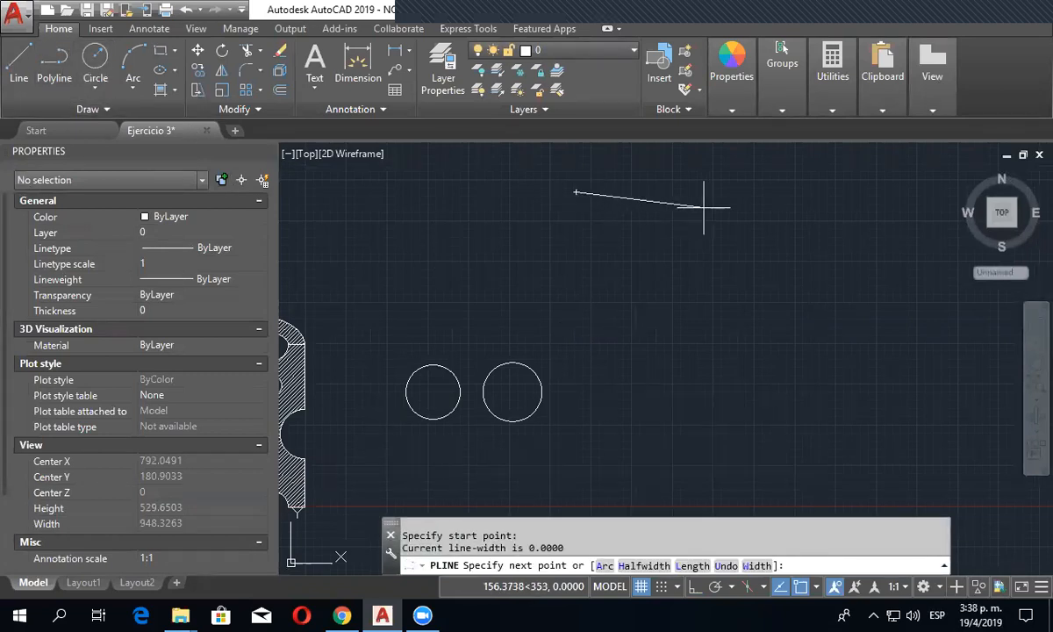
left_click(707, 207)
left_click(717, 284)
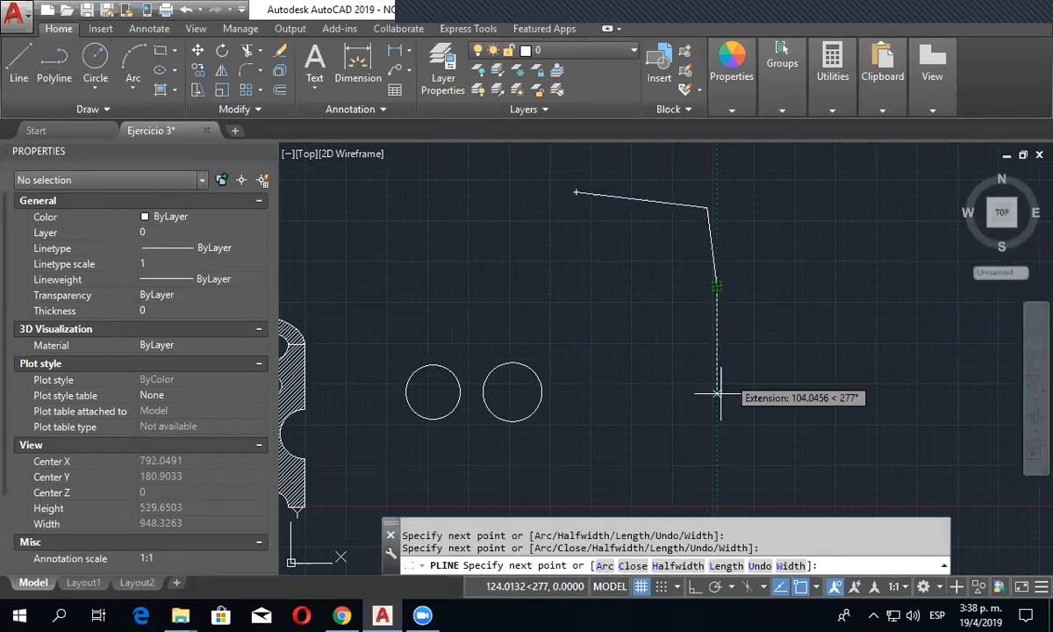
left_click(651, 424)
key("Escape")
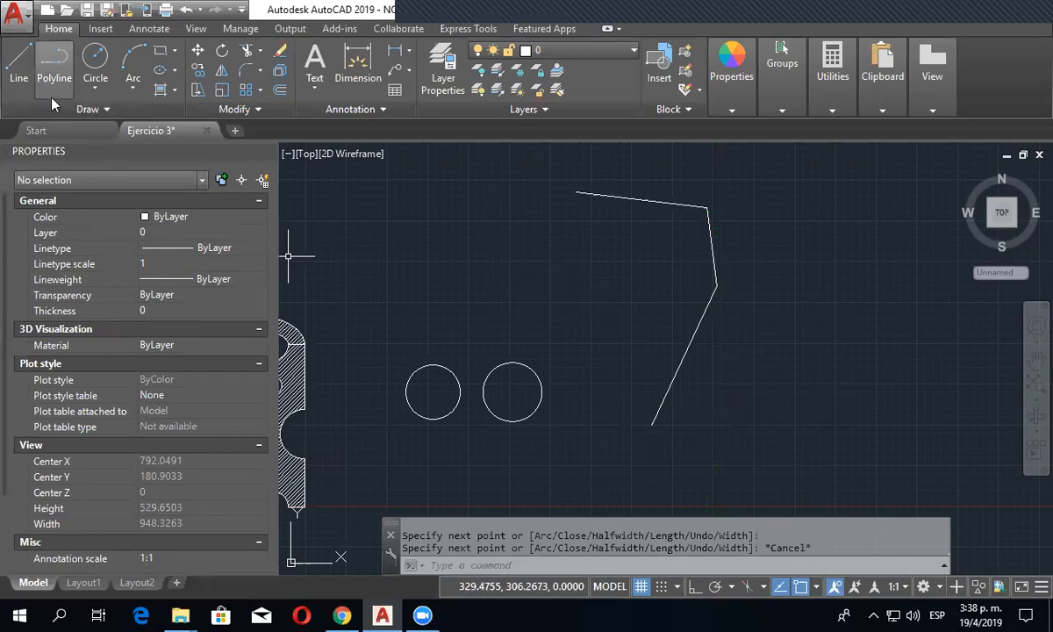
- Draw an open three-segment 3D polyline about 333 units long just inside the first polyline, following its shape
left_click(96, 112)
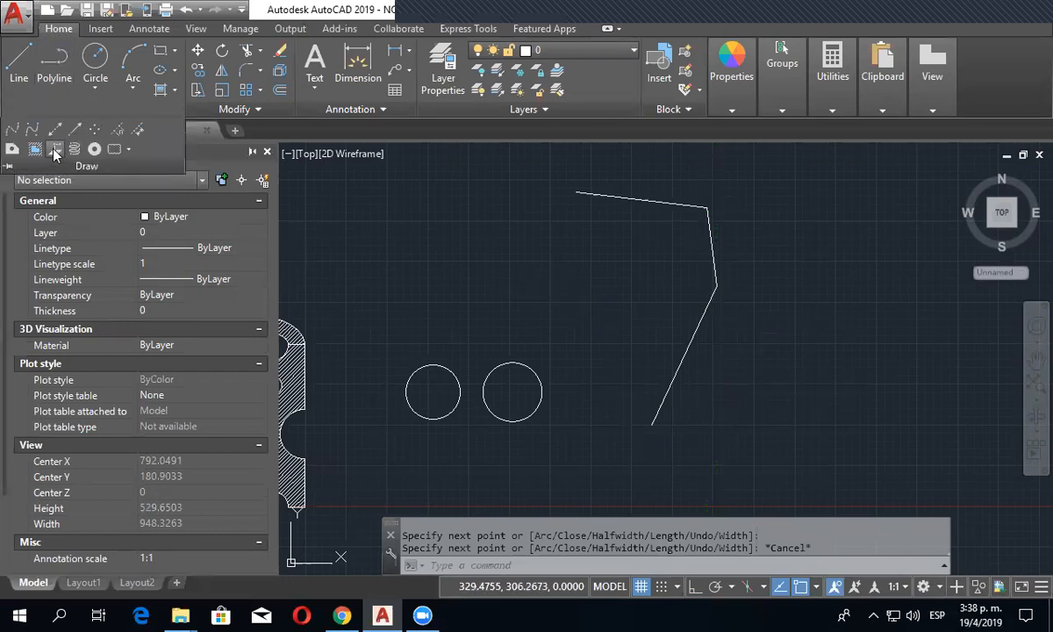
left_click(54, 148)
left_click(560, 216)
left_click(663, 239)
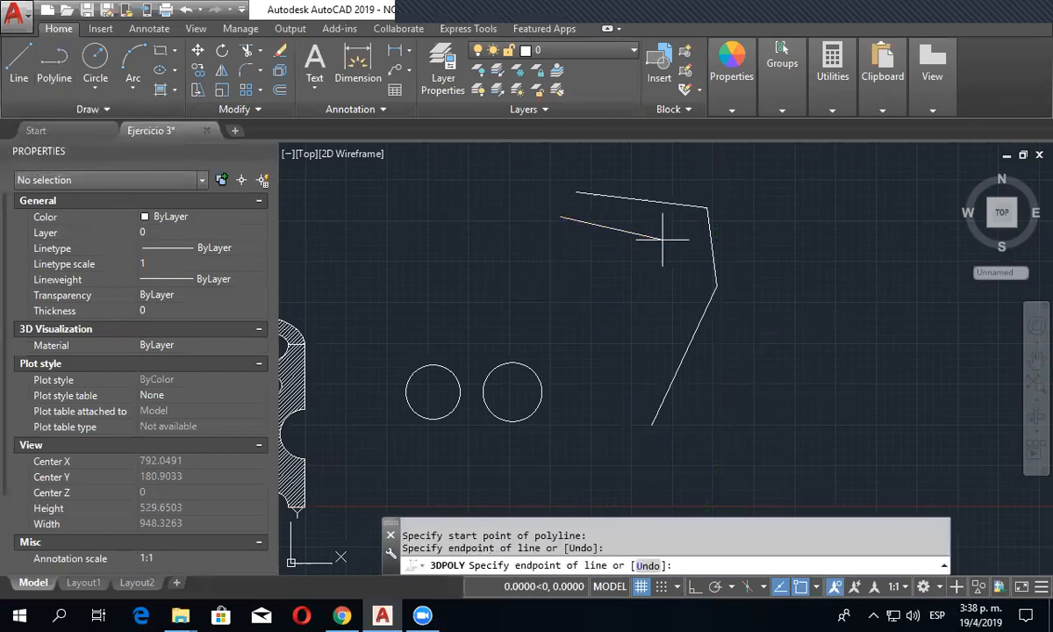
left_click(670, 299)
left_click(619, 393)
key("Escape")
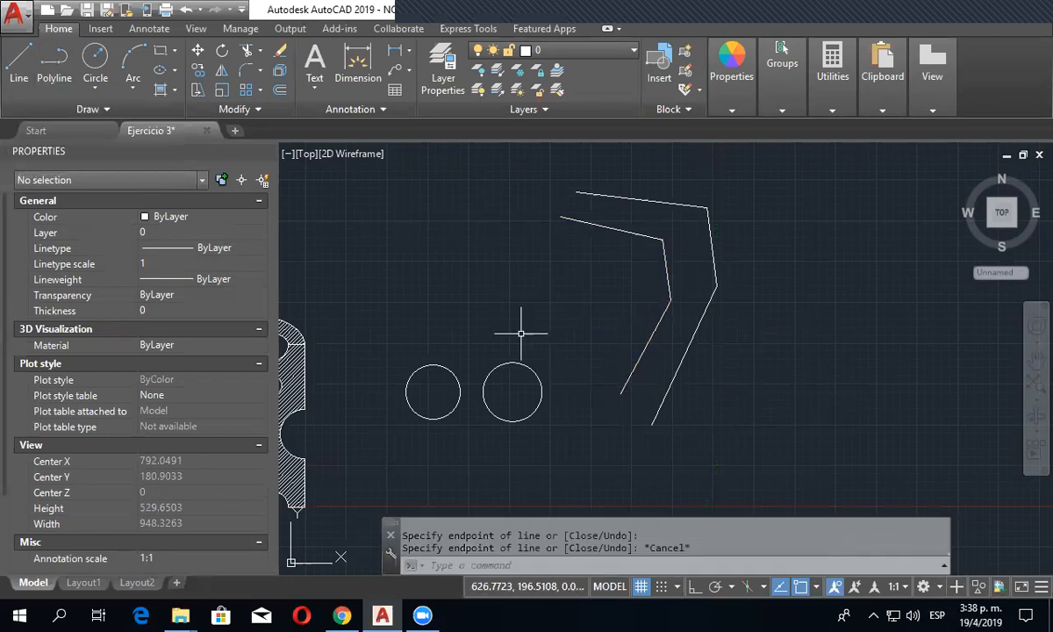
- Switch to the SW Isometric view and examine the outer 2D polyline's geometry properties, including its elevation
left_click(307, 153)
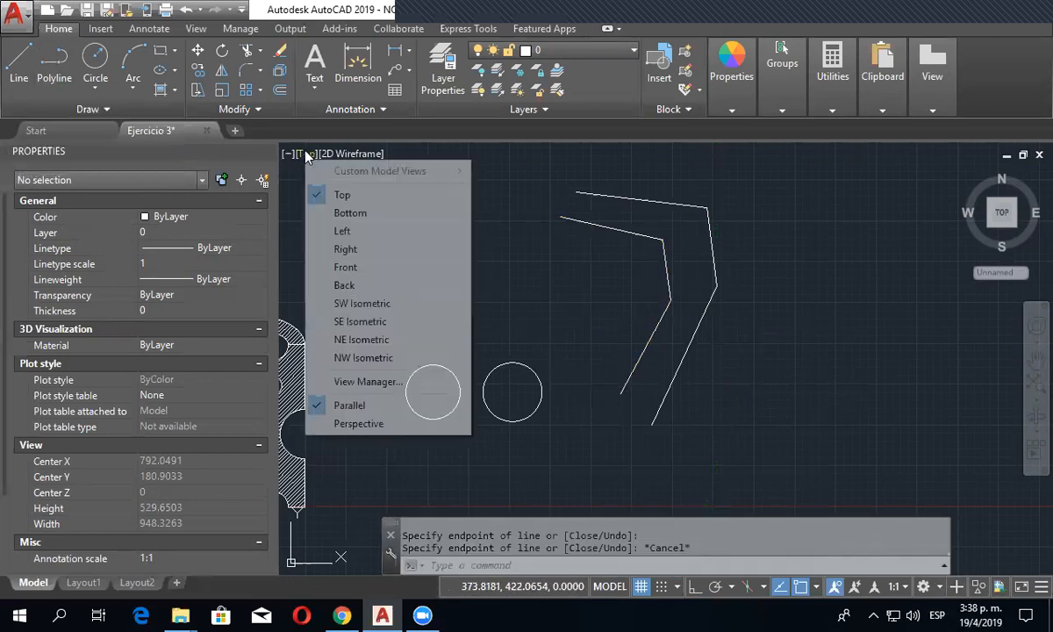
left_click(344, 304)
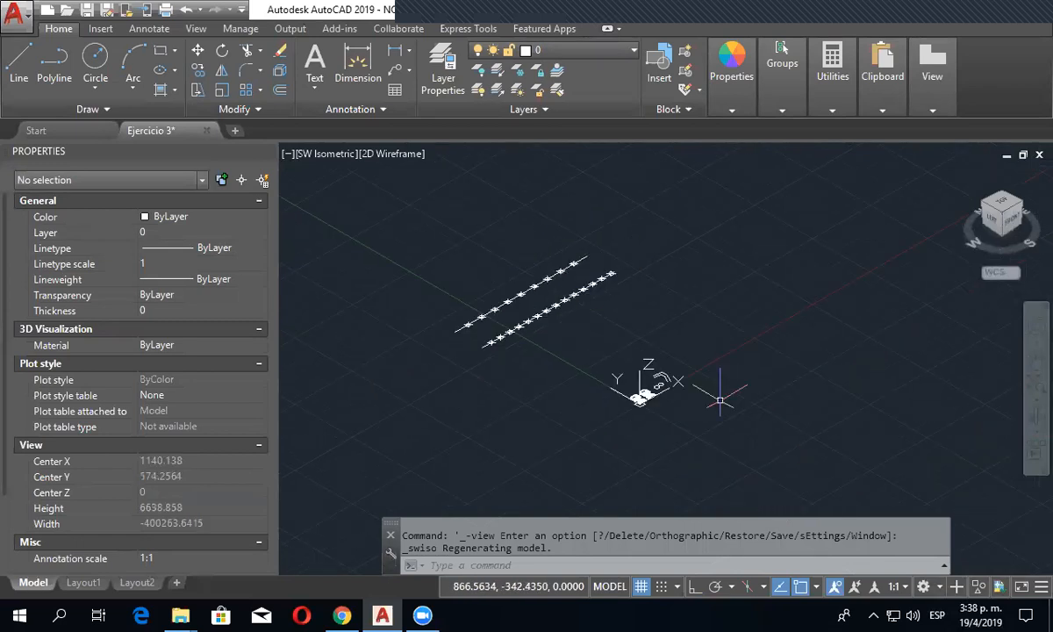
scroll(548, 283, "up", 5)
scroll(548, 283, "up", 6)
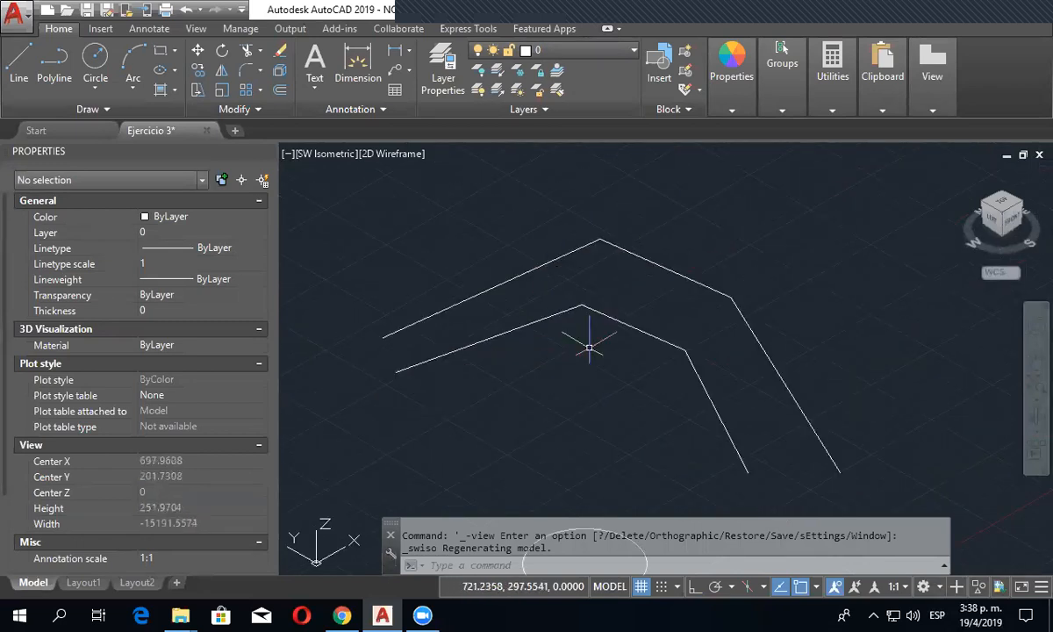
left_click(637, 257)
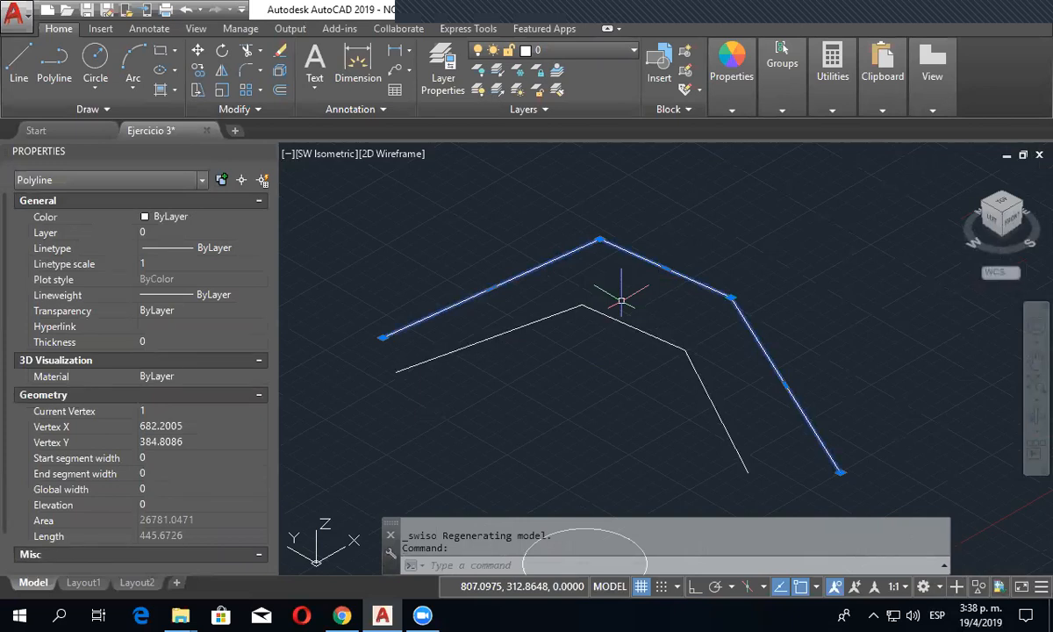
left_click(162, 505)
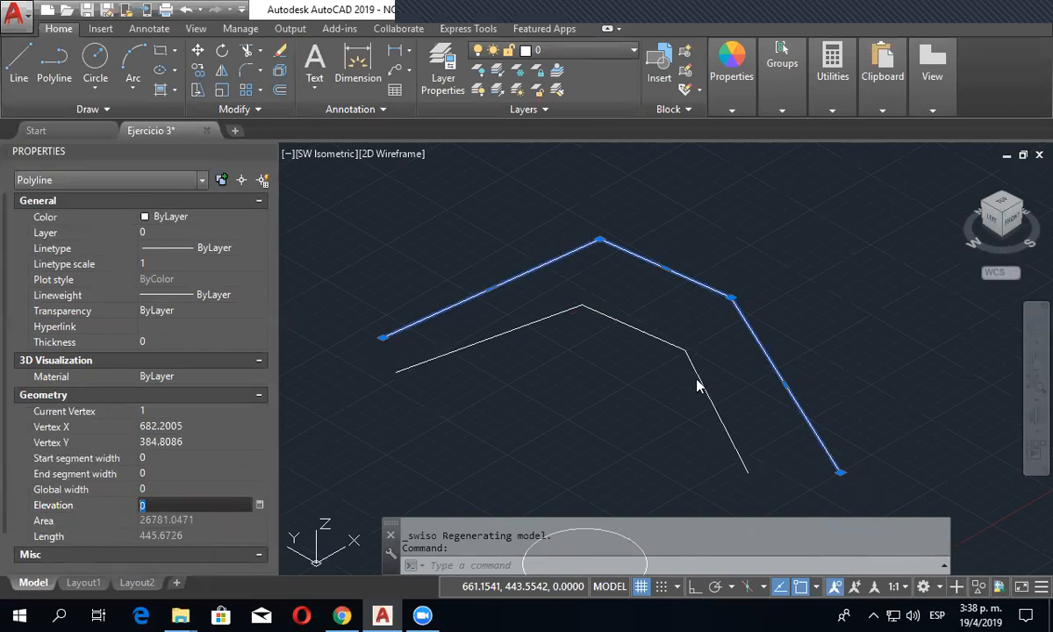
key("Escape")
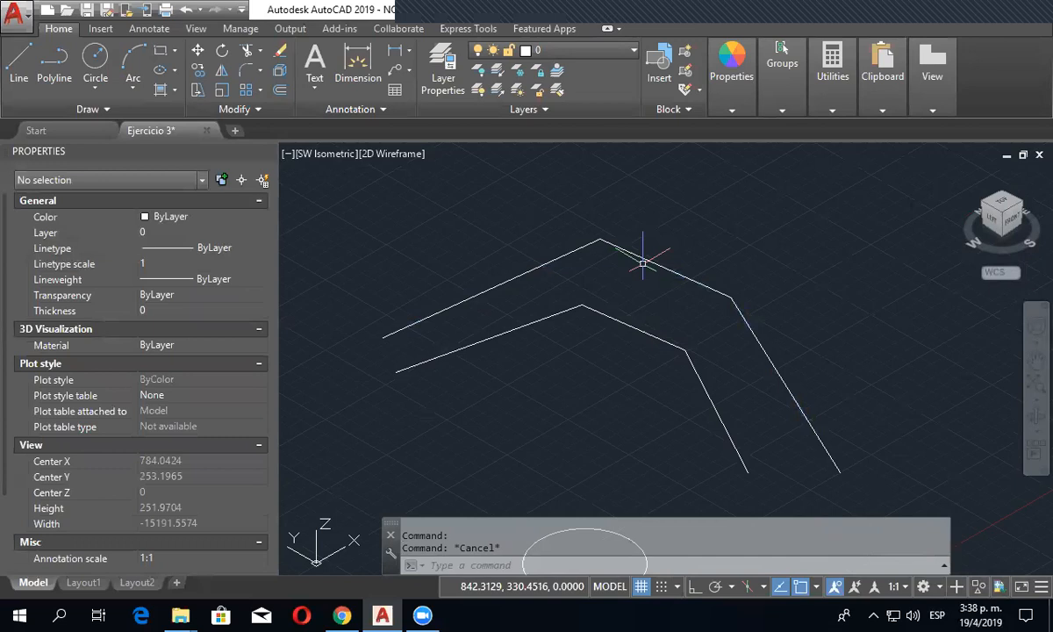
- Raise the 3D polyline's second vertex about 75.5 units along Z and orbit to a low side view
left_click(567, 311)
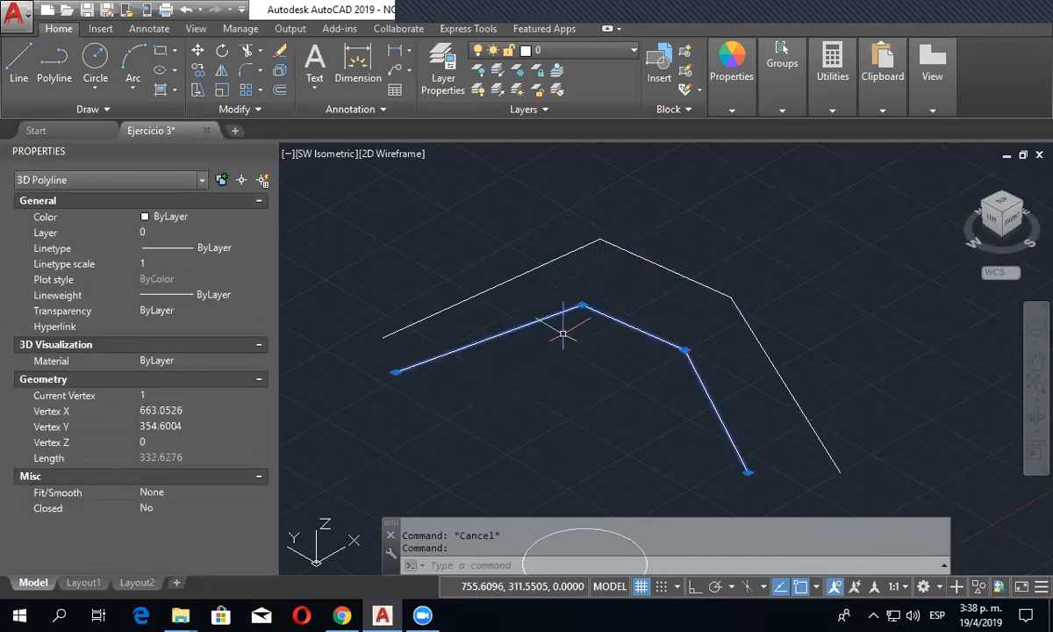
left_click(581, 306)
left_click(584, 203)
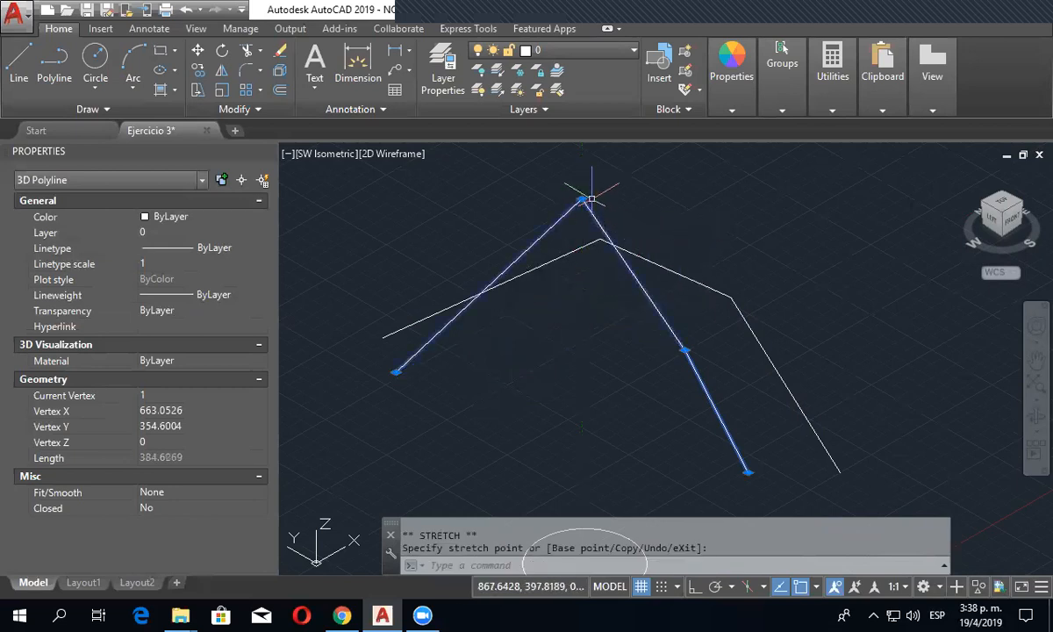
middle_click_drag(553, 350, 393, 450, "shift")
middle_click_drag(525, 484, 642, 443, "shift")
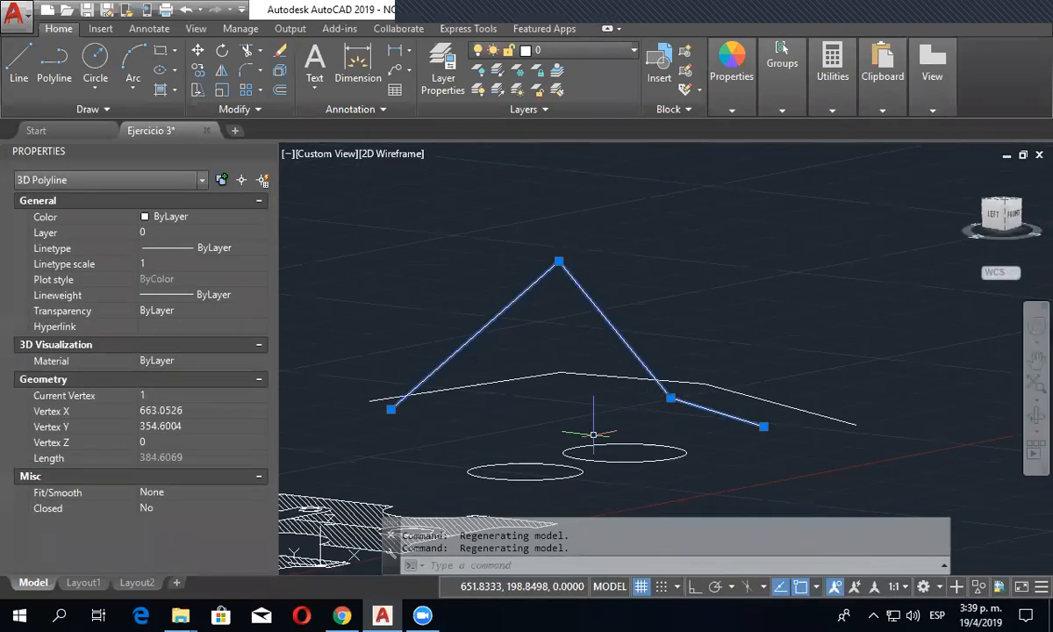
- Make vertex 2 of the selected 3D polyline current, set its Z coordinate to 100, and deselect the polyline
left_click(254, 396)
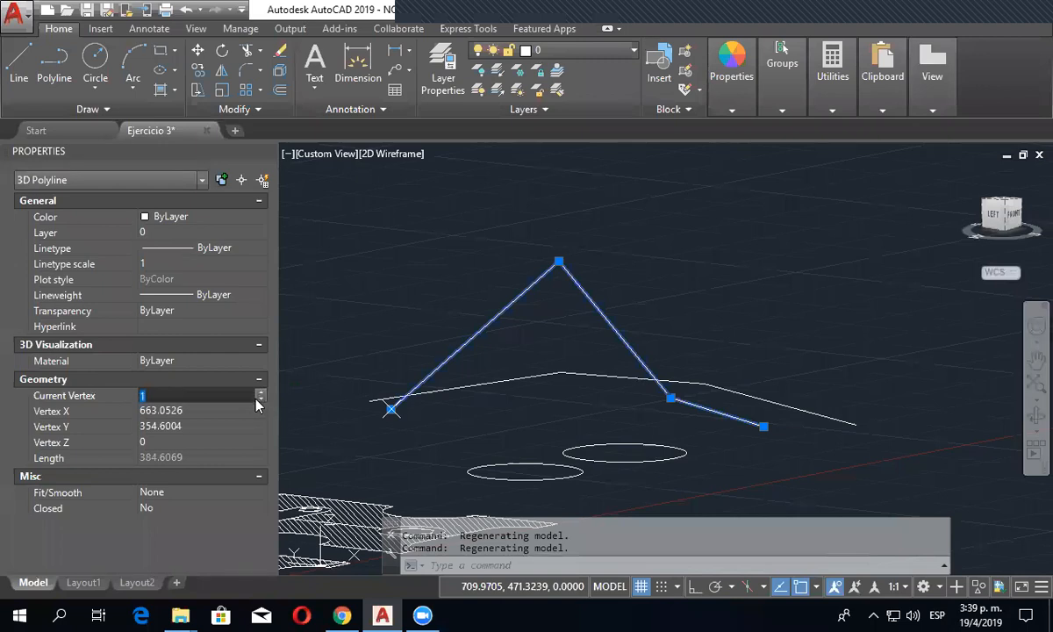
left_click(260, 399)
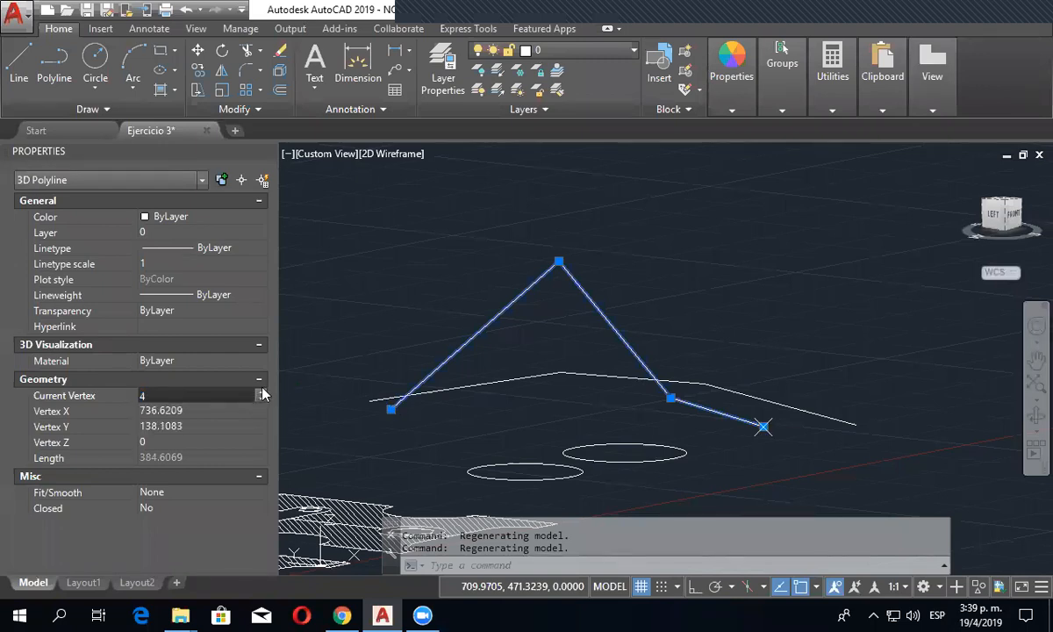
left_click(261, 400)
left_click(261, 399)
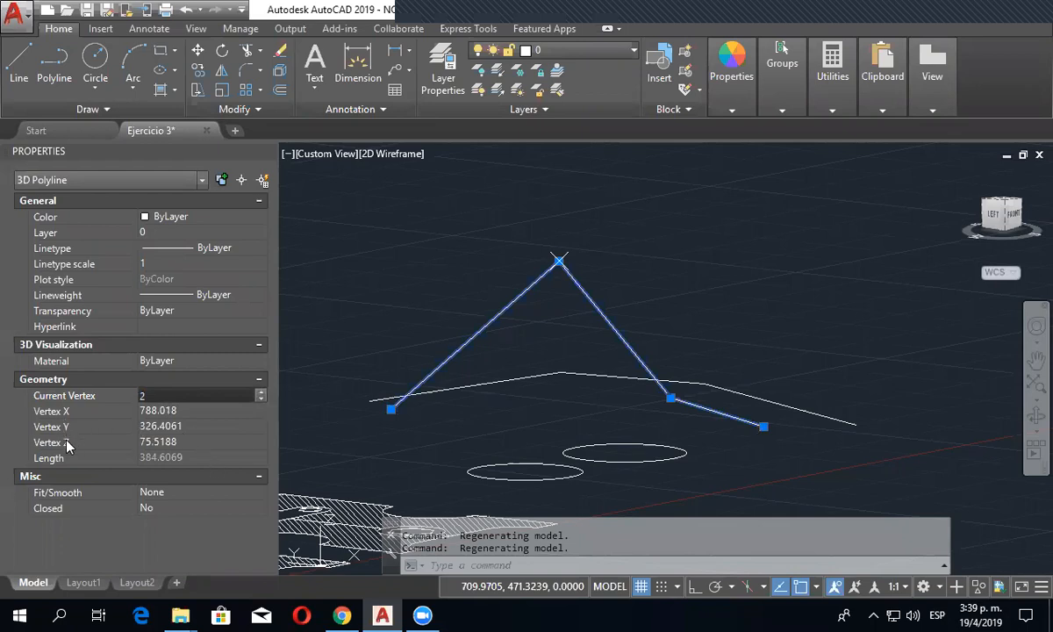
left_click(181, 443)
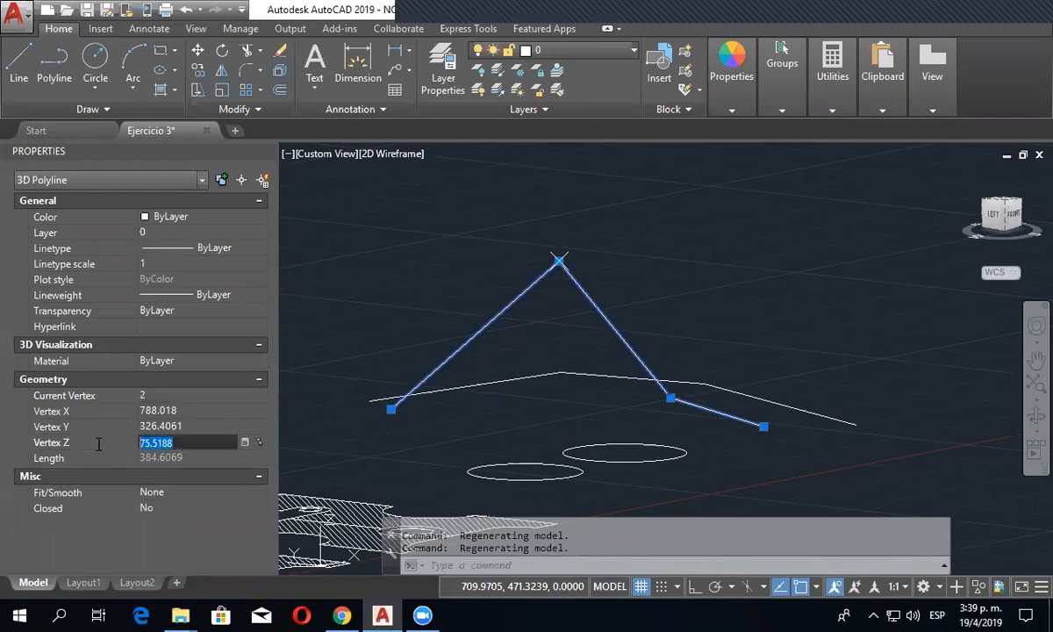
type("100")
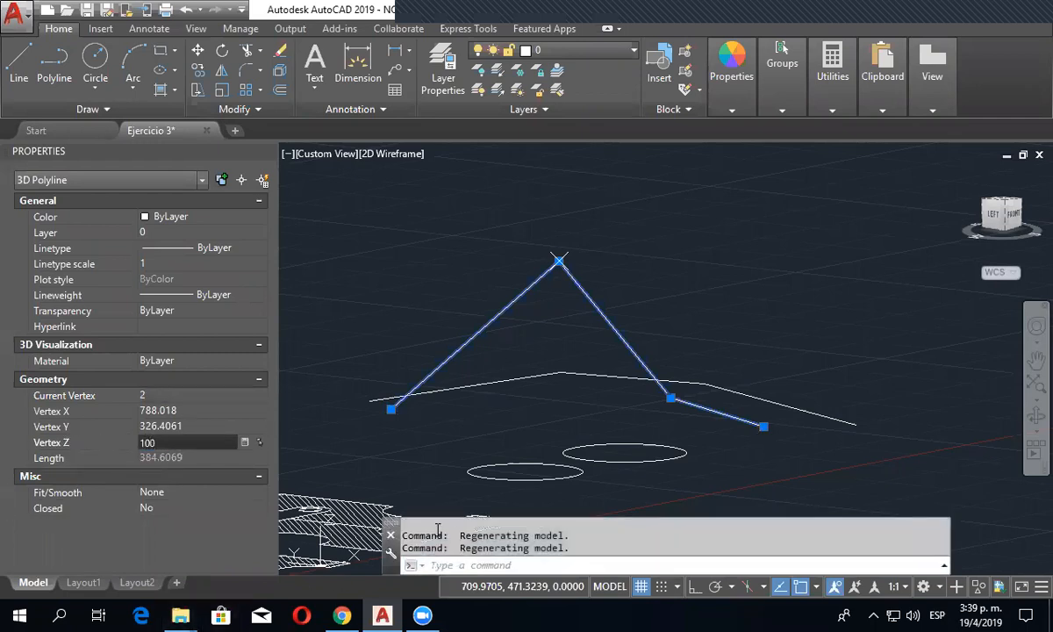
left_click(514, 439)
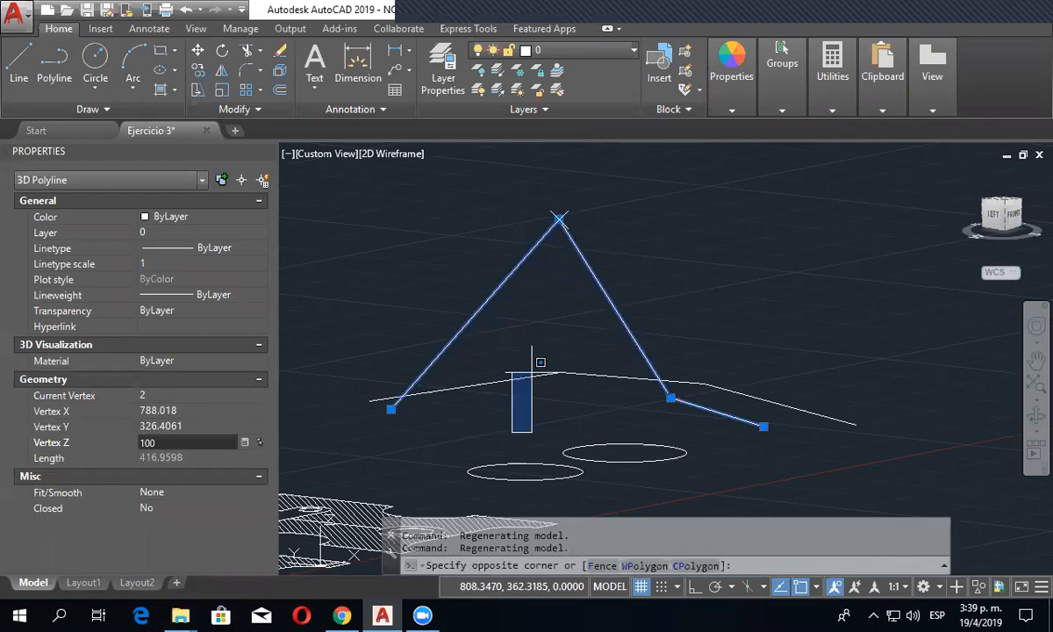
key("Escape")
key("Escape")
- Orbit around the 2D and 3D polylines to compare their shapes, and return to the Top view
middle_click_drag(559, 418, 464, 489, "shift")
scroll(741, 372, "down", 5)
middle_click_drag(742, 371, 570, 409)
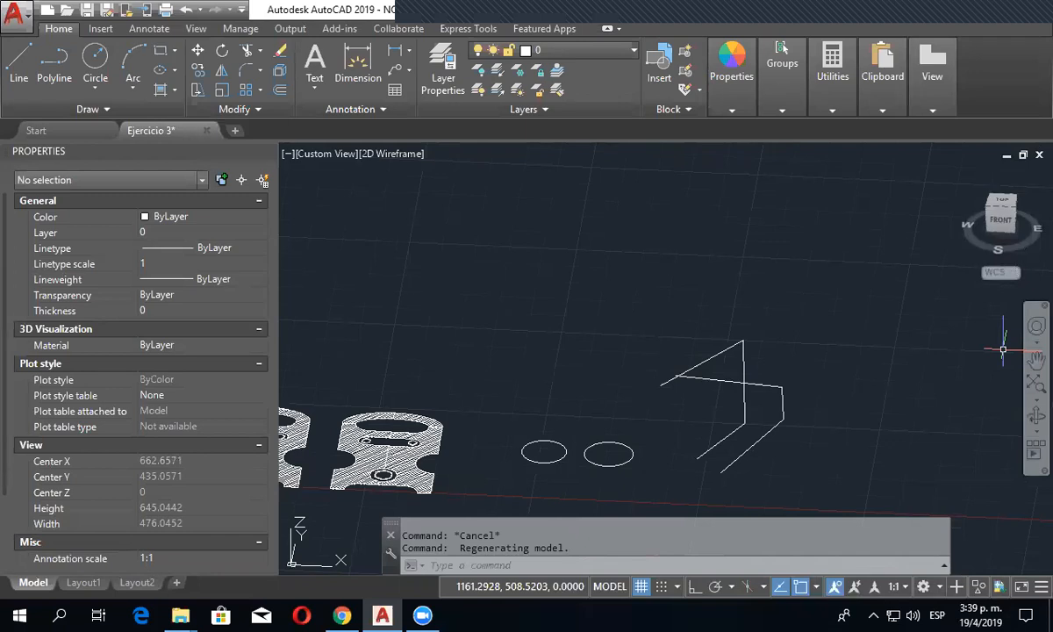
left_click(331, 155)
left_click(365, 195)
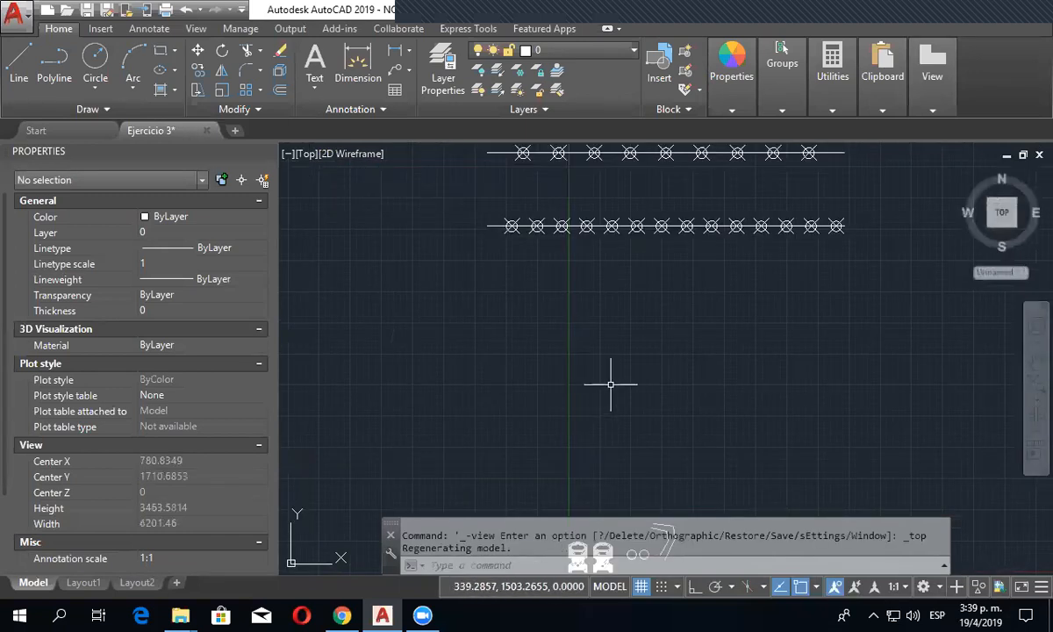
- Erase the inner 3D polyline beside the two circles and select the remaining 2D polyline
scroll(614, 384, "down", 3)
scroll(632, 377, "up", 3)
key("Escape")
scroll(616, 454, "up", 5)
left_click(707, 424)
key("Delete")
left_click(835, 418)
left_click(656, 418)
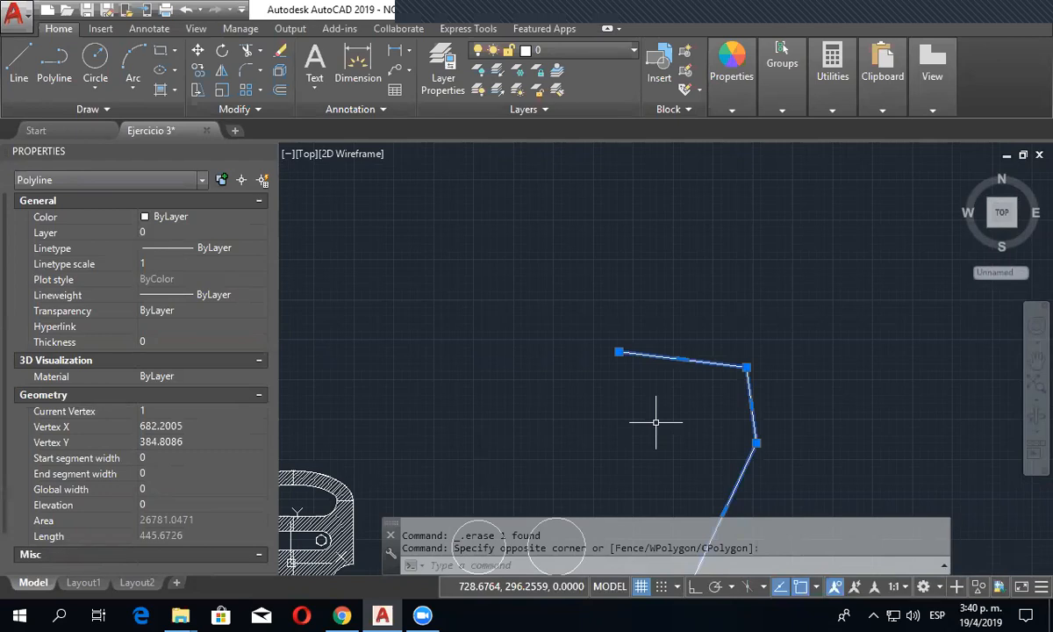
- Draw a three-turn helix above the hatched parts with base radius about 5.8, top radius about 19.4 and the default height of 1
scroll(653, 354, "down", 4)
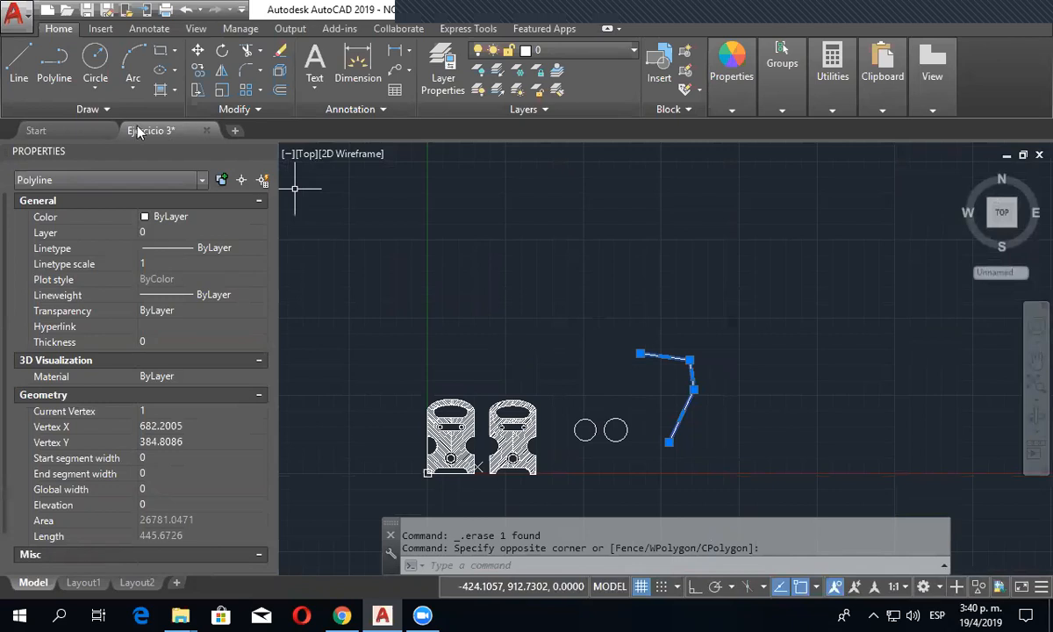
left_click(106, 102)
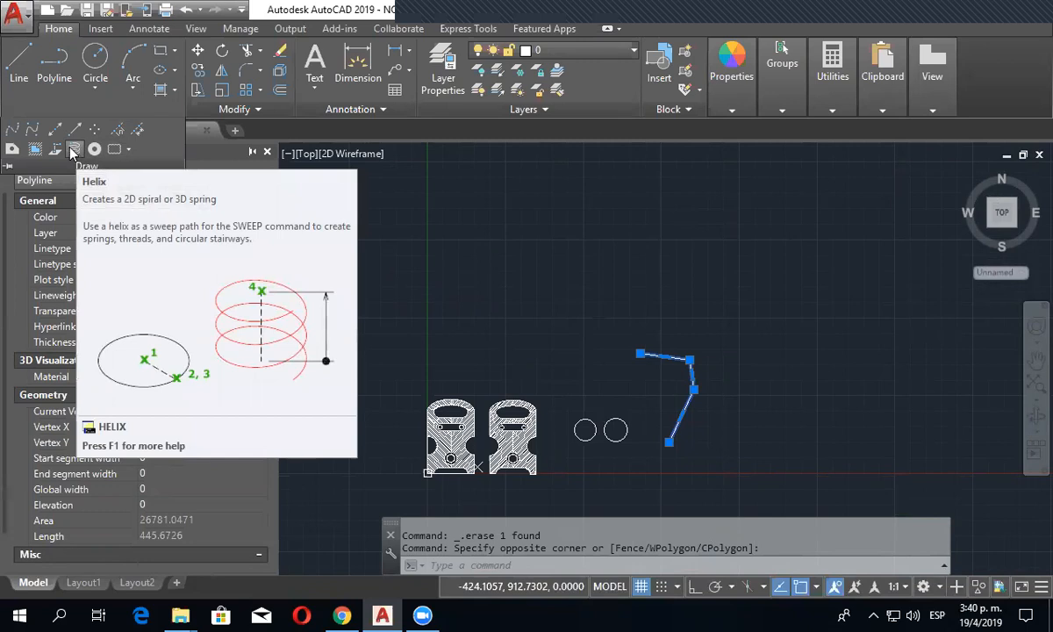
left_click(74, 152)
scroll(544, 320, "up", 4)
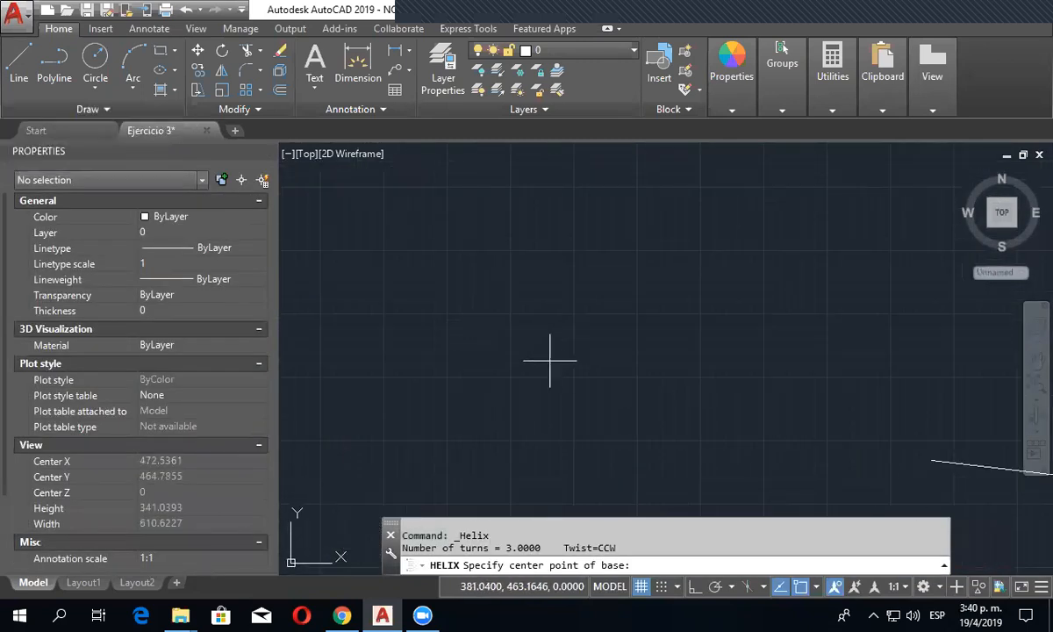
left_click(563, 424)
scroll(581, 439, "up", 3)
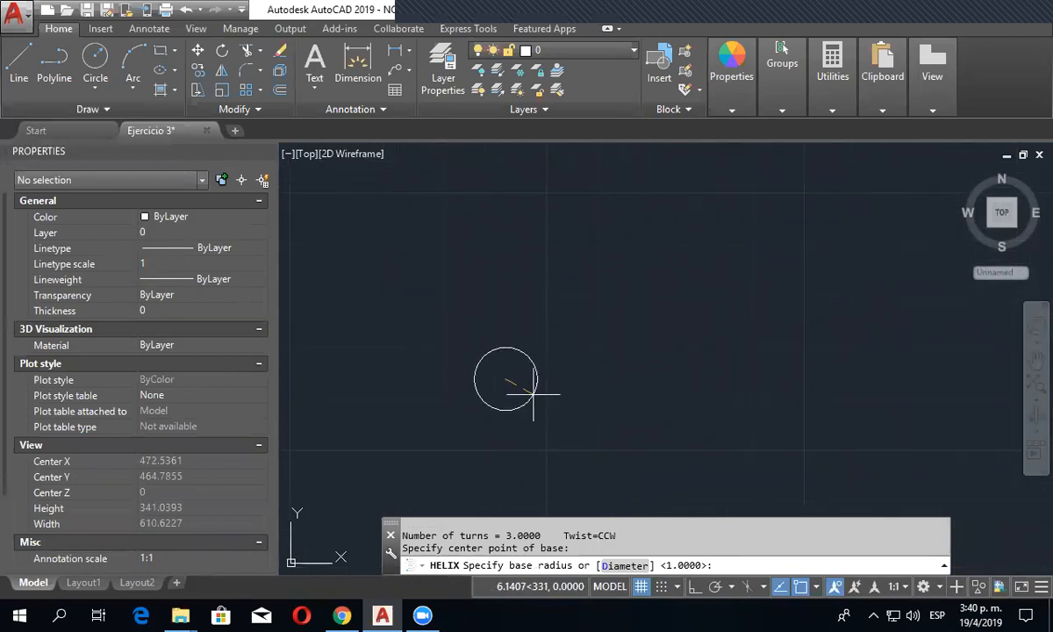
left_click(531, 393)
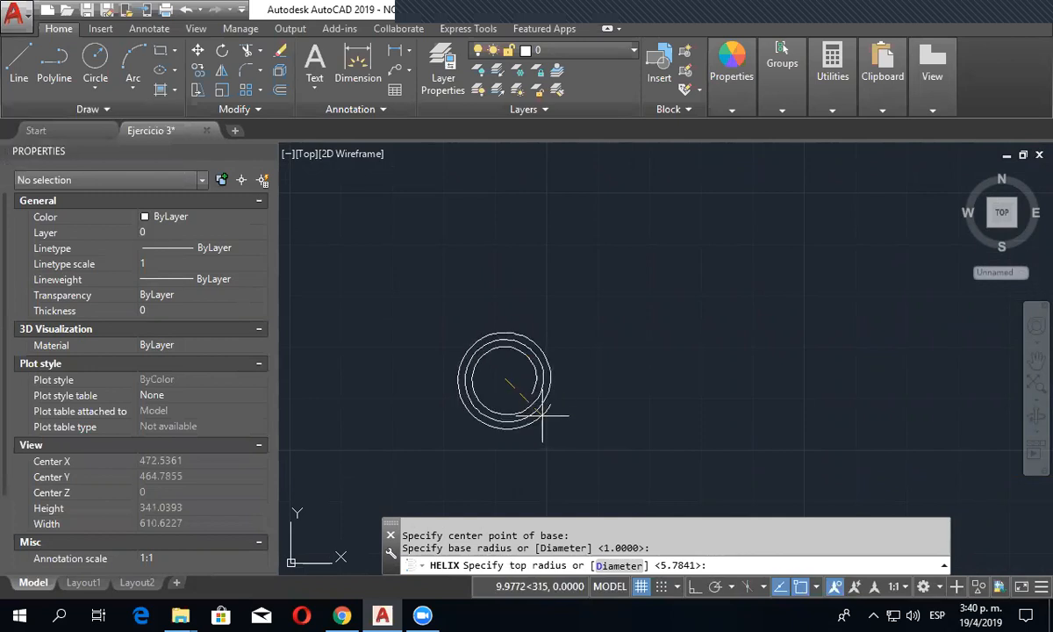
left_click(571, 454)
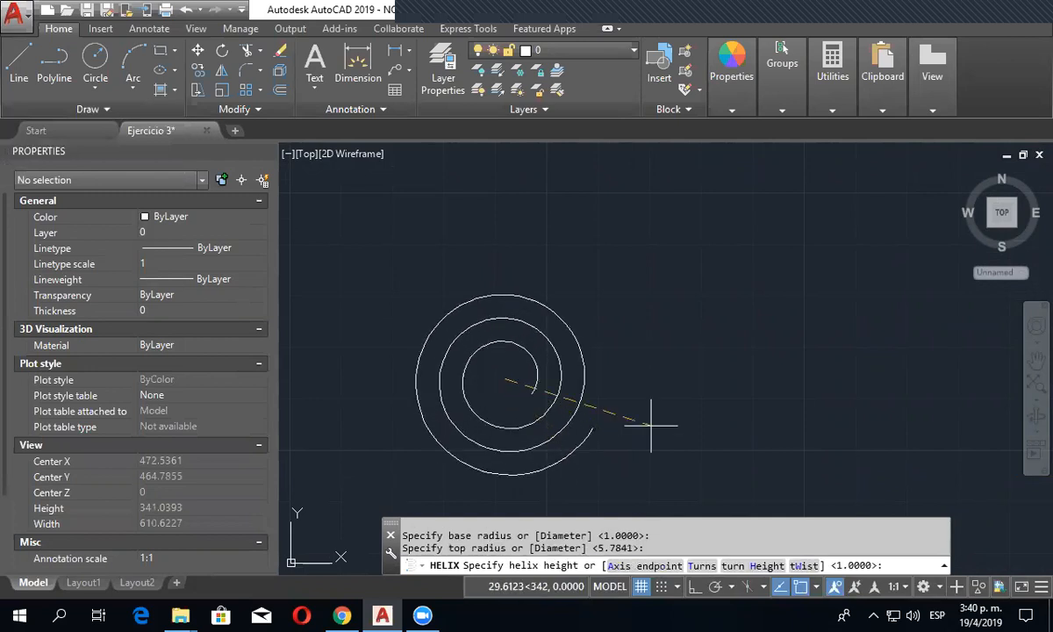
right_click(640, 351)
left_click(679, 361)
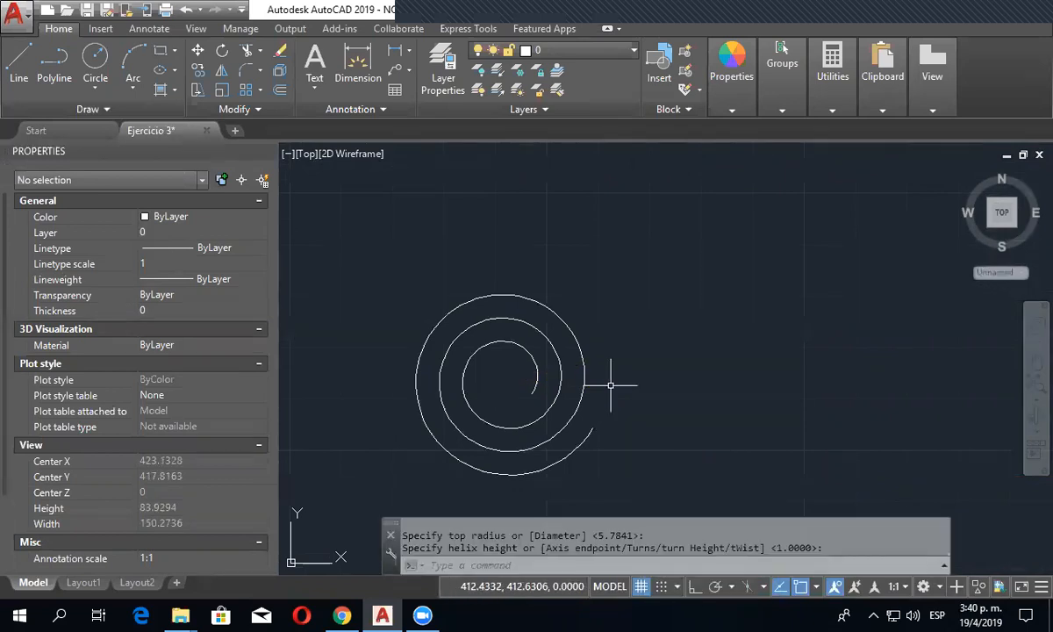
- Switch to the SW Isometric view and stretch the helix upward to a height of about 65.6 units
left_click(305, 158)
left_click(333, 303)
scroll(515, 364, "down", 8)
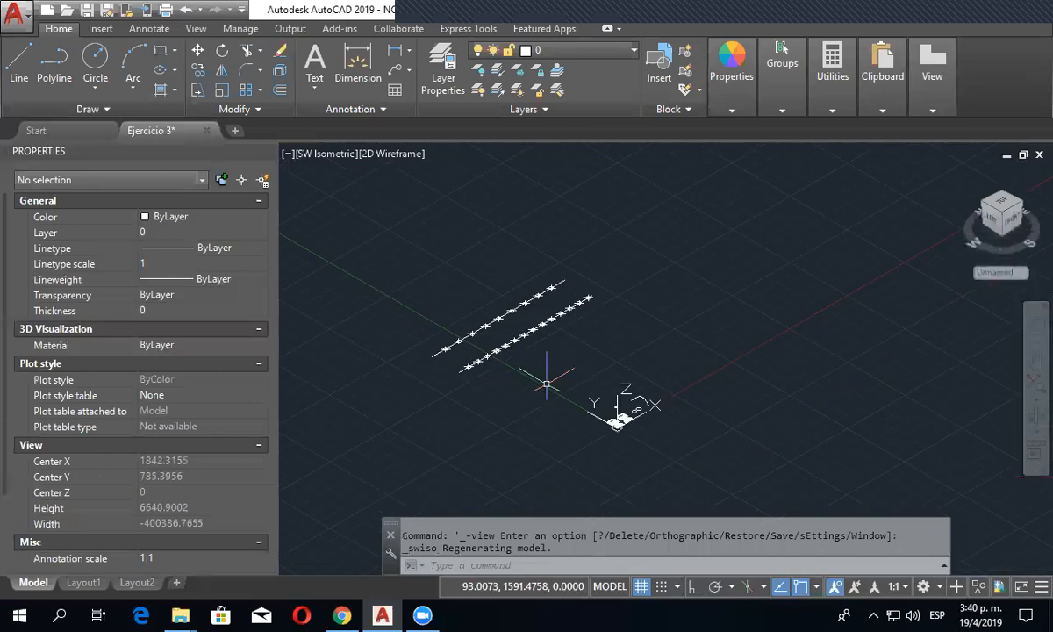
scroll(566, 436, "up", 20)
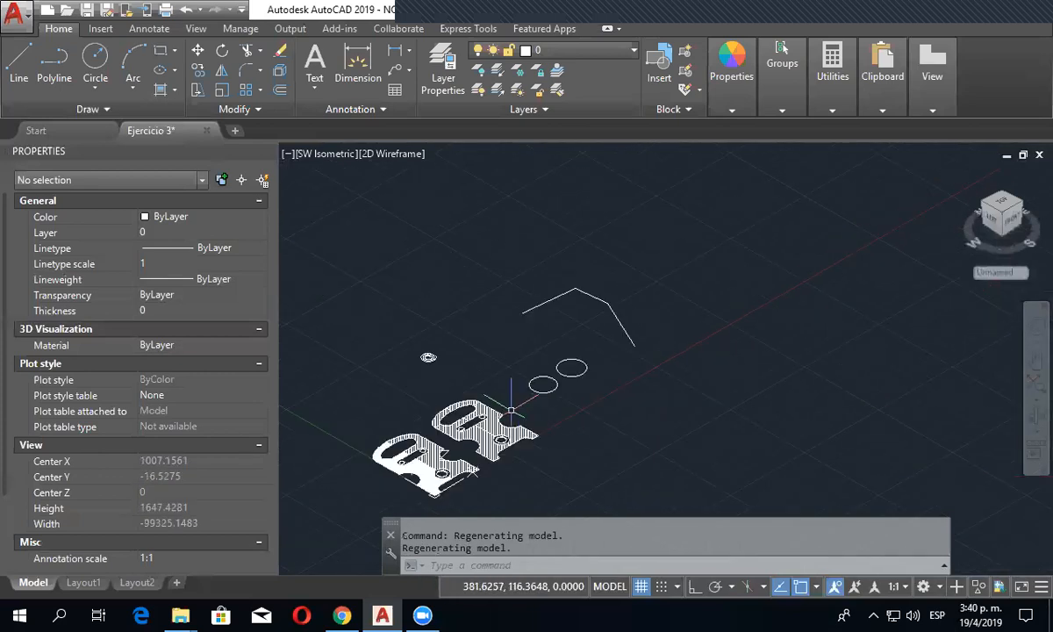
left_click(421, 349)
scroll(399, 338, "up", 6)
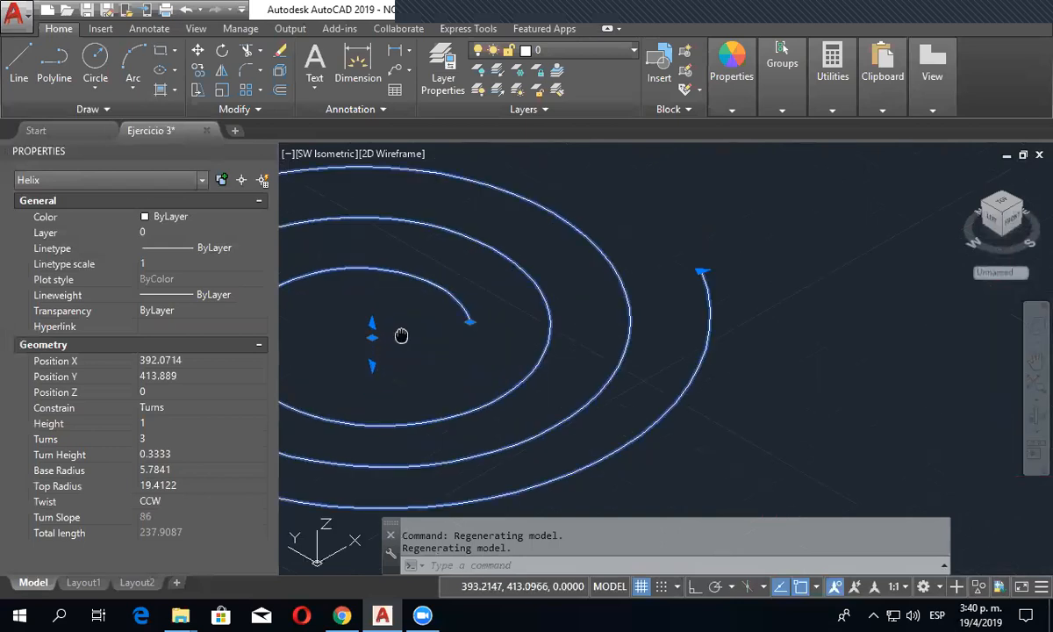
middle_click_drag(401, 336, 507, 343)
left_click(478, 332)
scroll(478, 281, "down", 8)
middle_click_drag(478, 279, 461, 386)
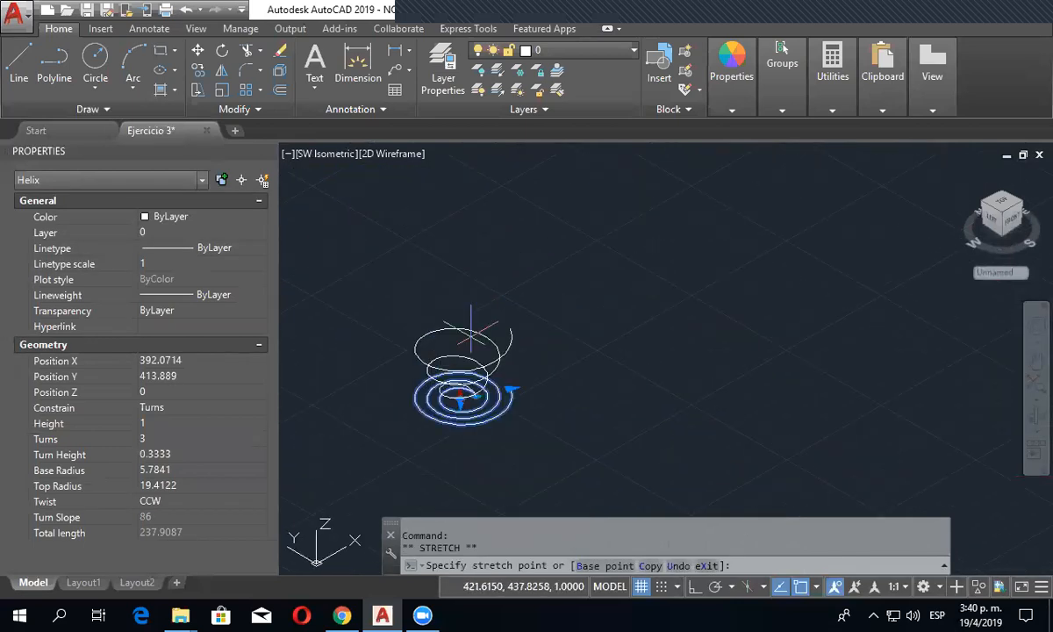
key("Escape")
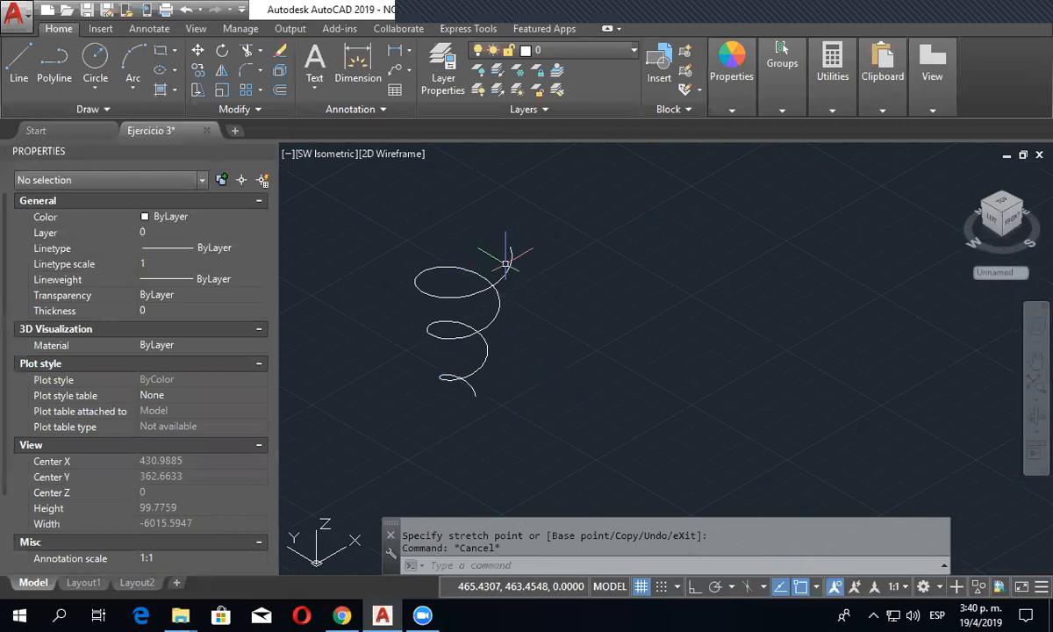
- Examine the stretched helix and its geometry properties from a low front view, and return to the Top view
left_click(505, 273)
middle_click_drag(589, 502, 554, 466, "shift")
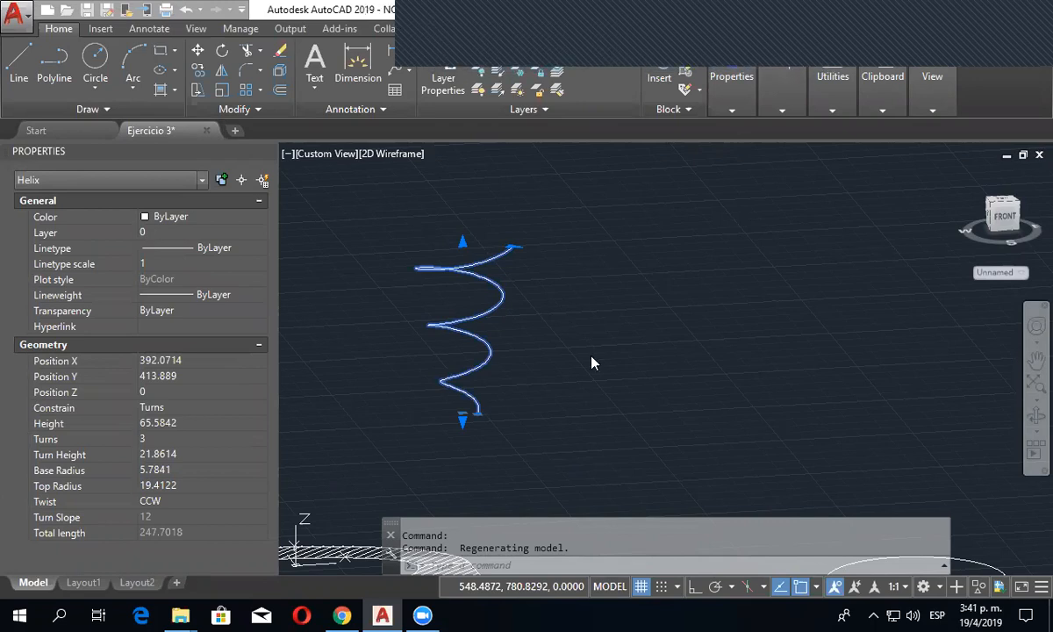
scroll(735, 479, "down", 5)
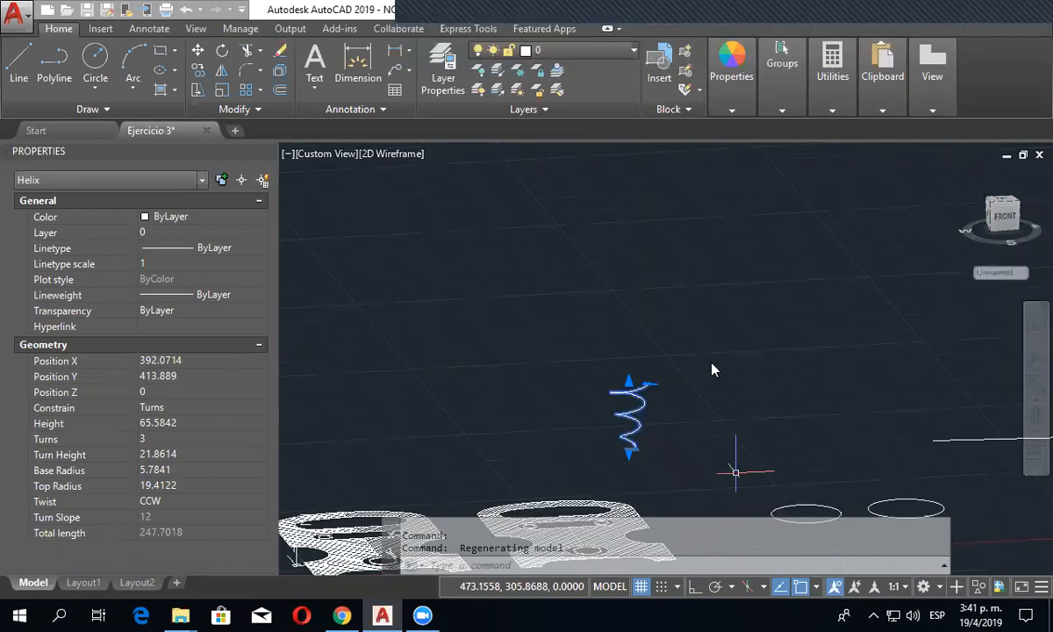
key("Escape")
middle_click_drag(751, 410, 752, 483)
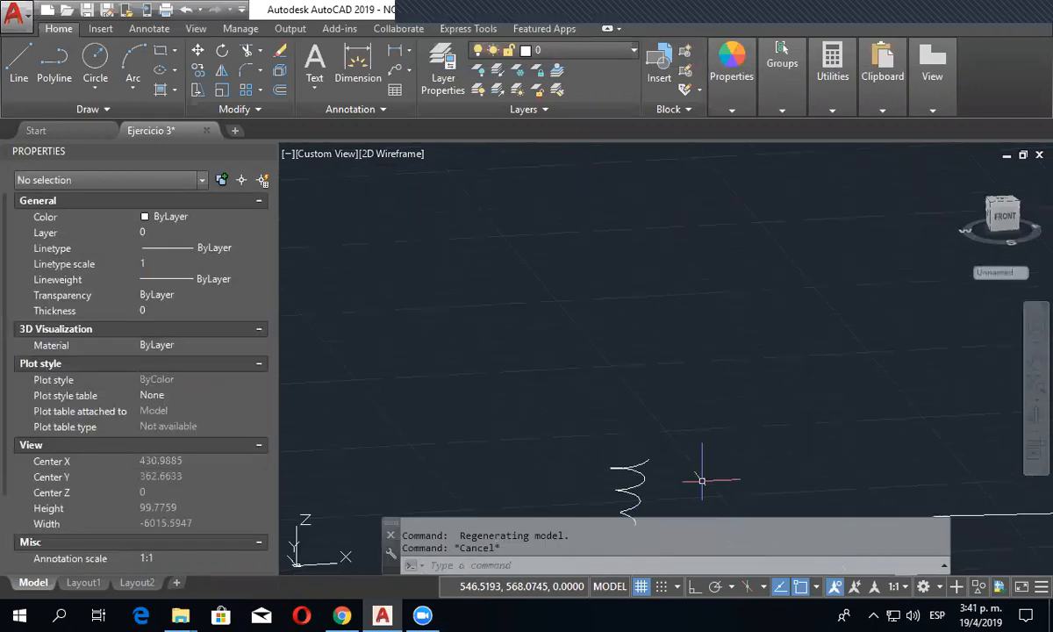
left_click(321, 153)
left_click(354, 195)
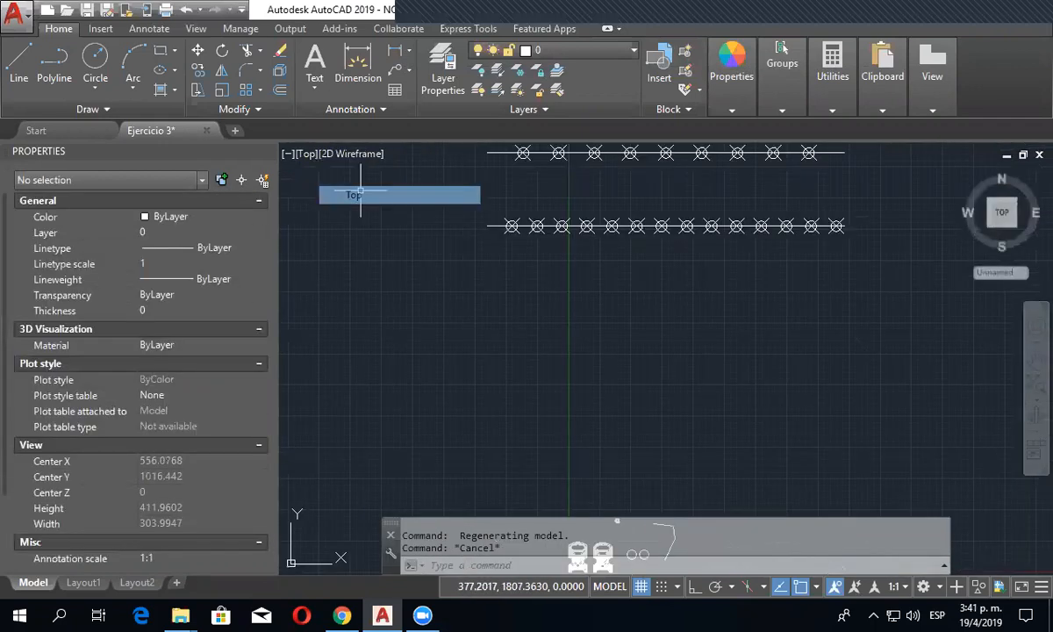
scroll(538, 465, "up", 10)
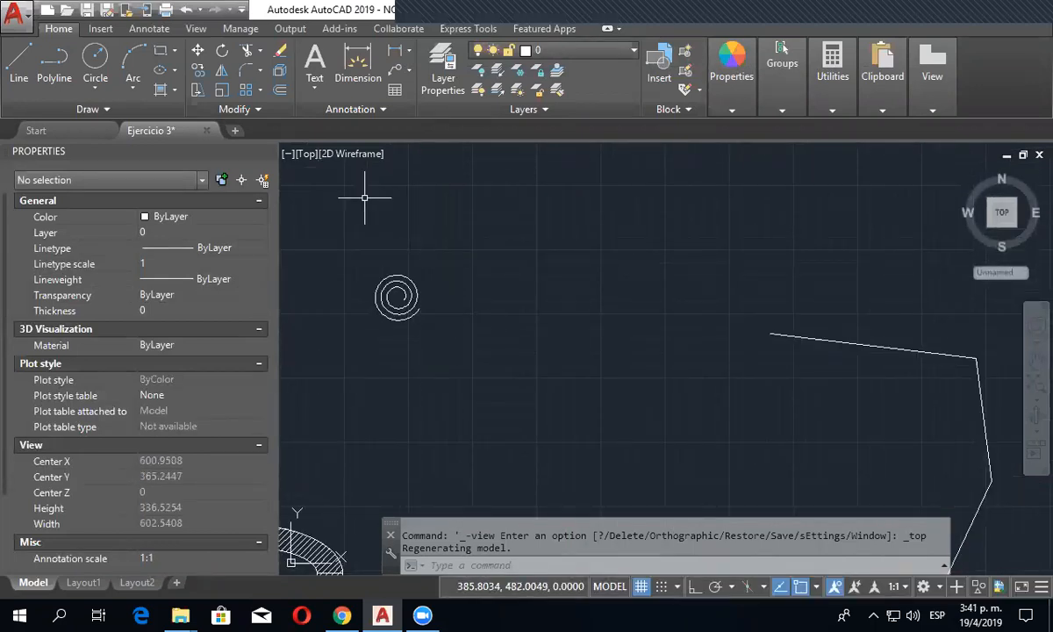
- Place a donut between the helix and the polyline, picking its inside diameter by two points with Ortho on and accepting outside diameter 1
left_click(119, 106)
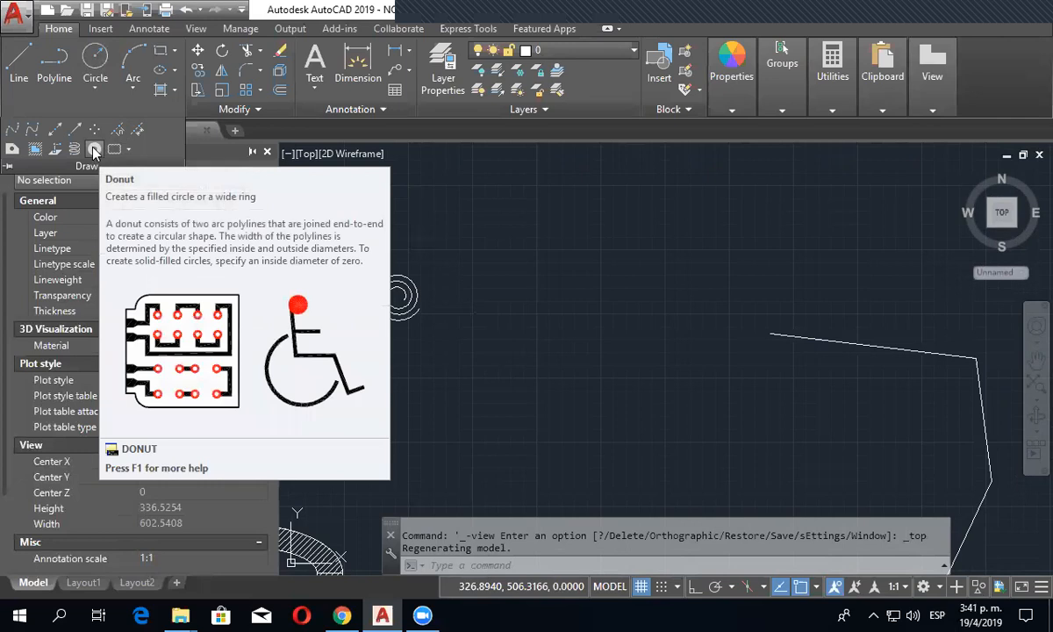
left_click(94, 150)
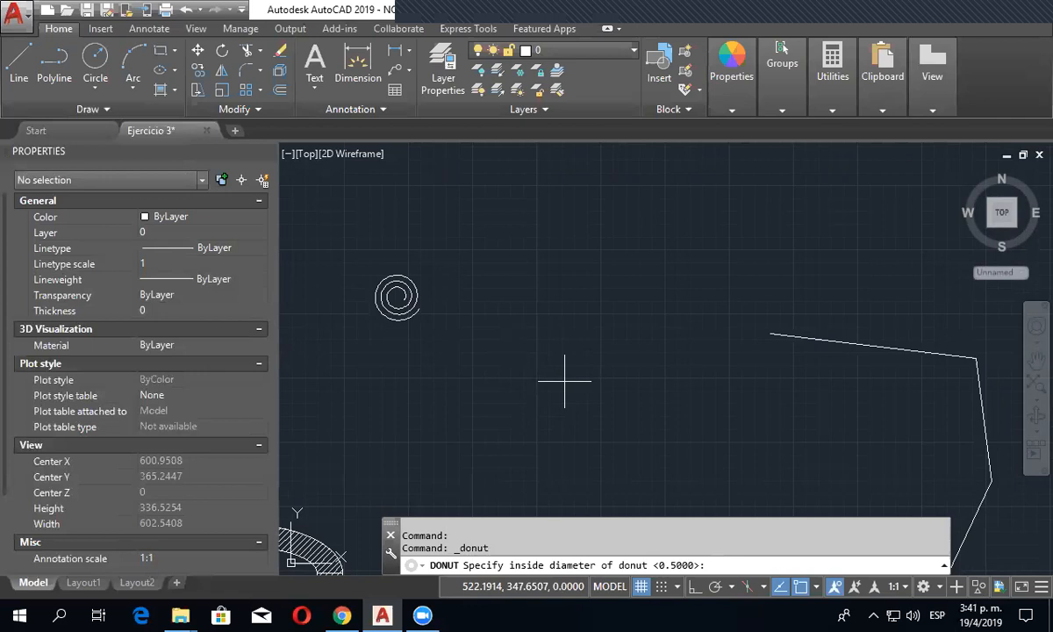
left_click(564, 381)
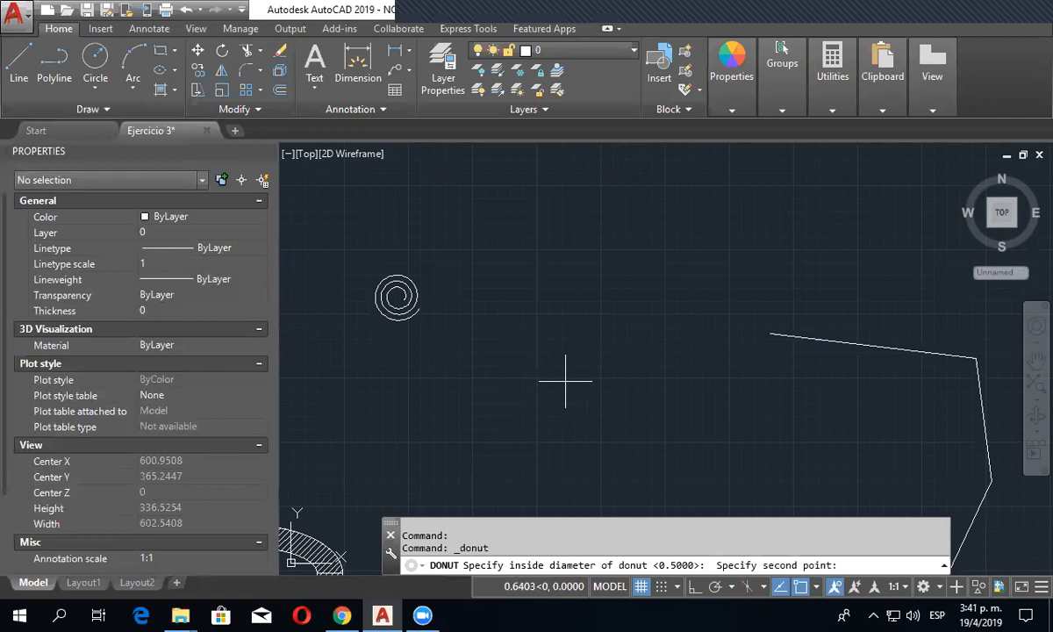
scroll(564, 381, "up", 5)
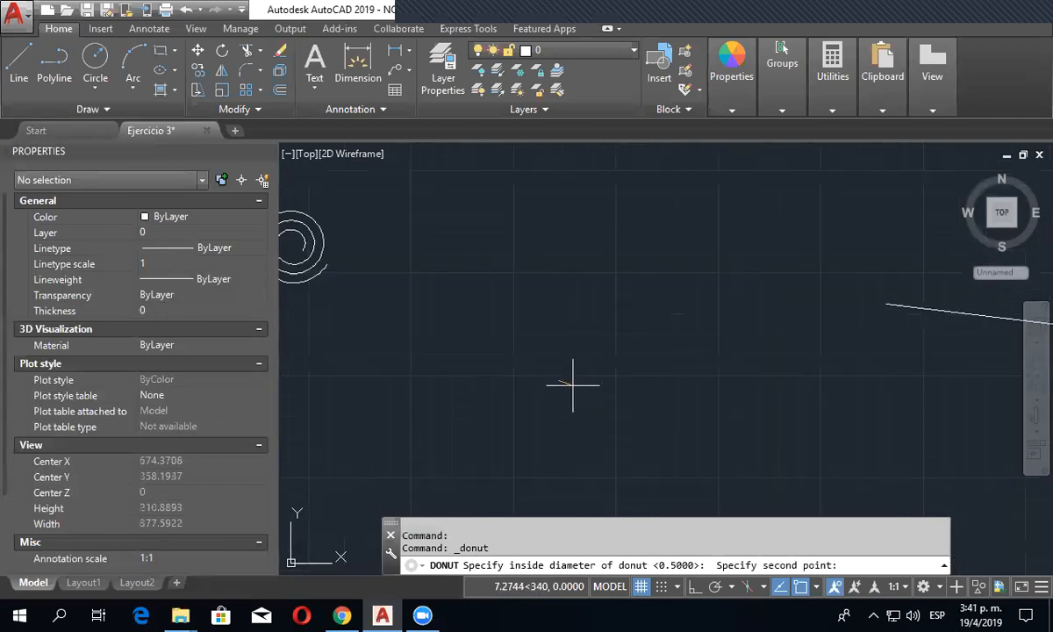
key("F8")
left_click(595, 373)
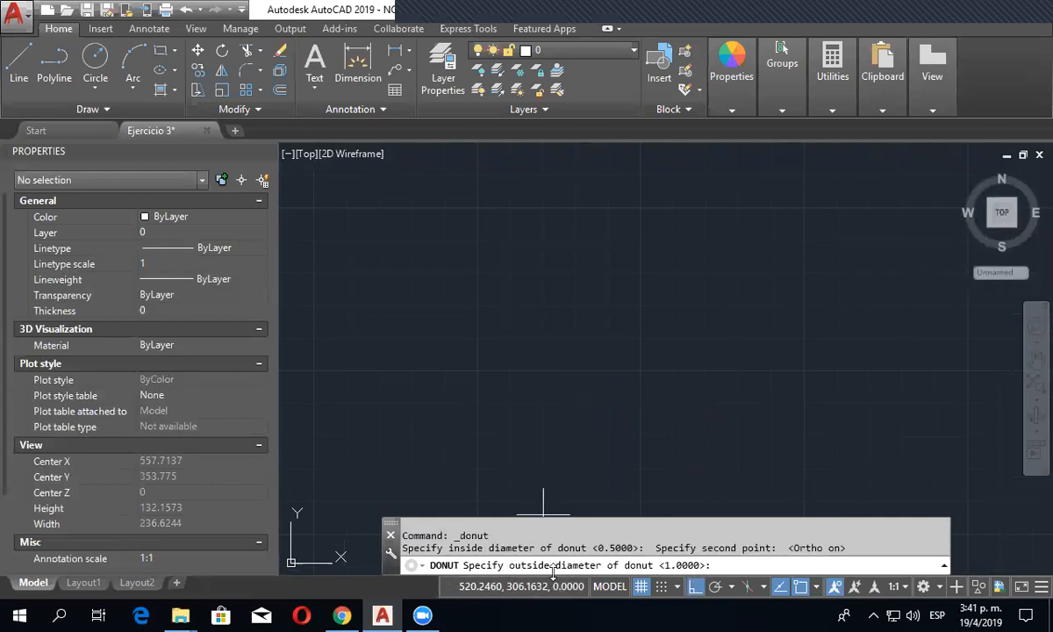
scroll(592, 384, "down", 5)
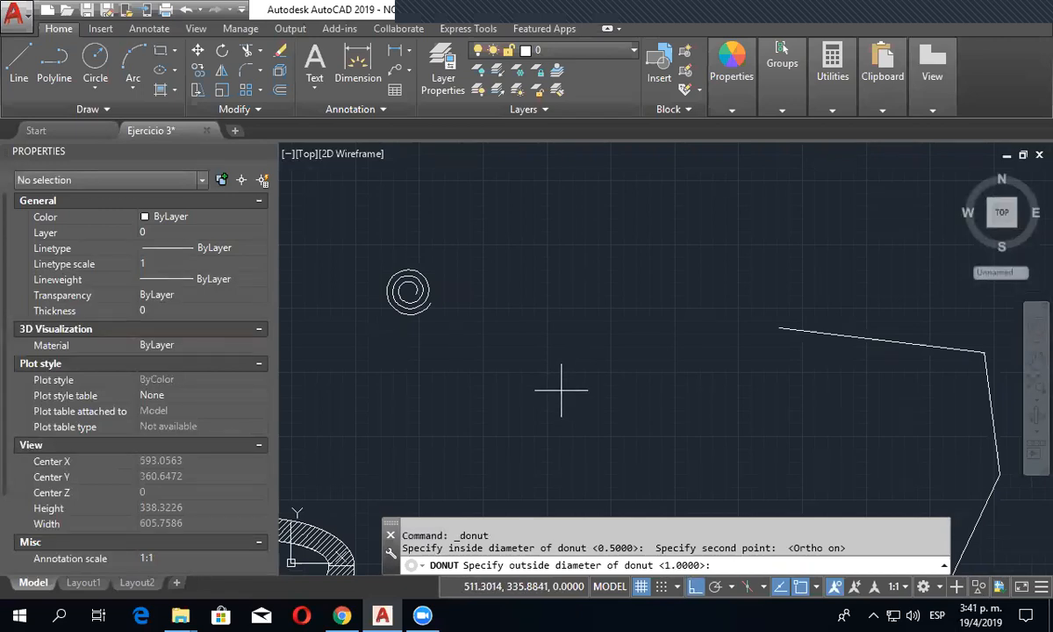
key("Return")
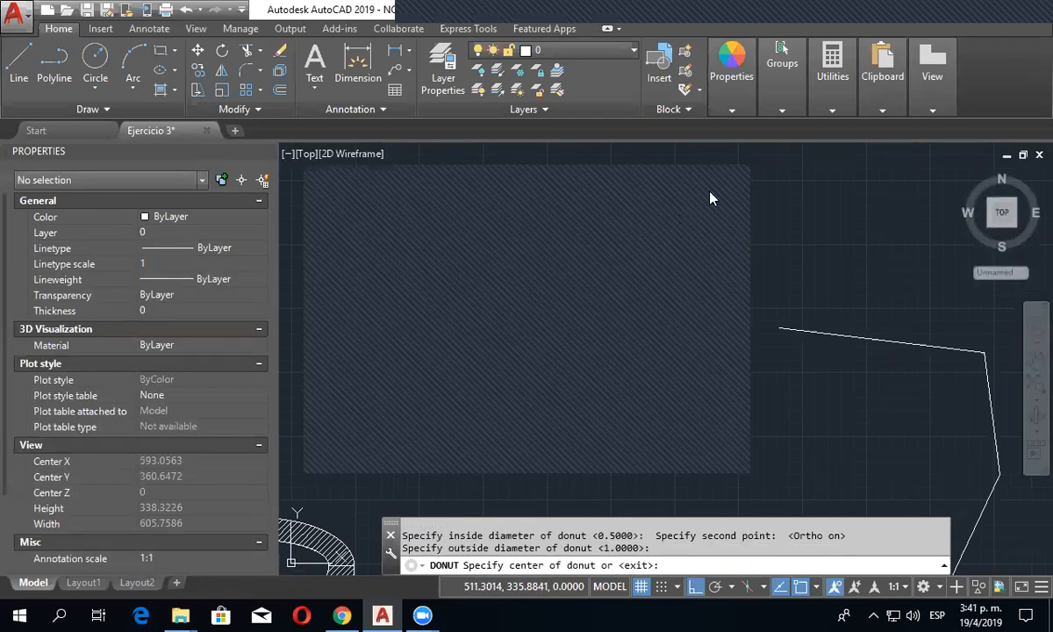
left_click(577, 367)
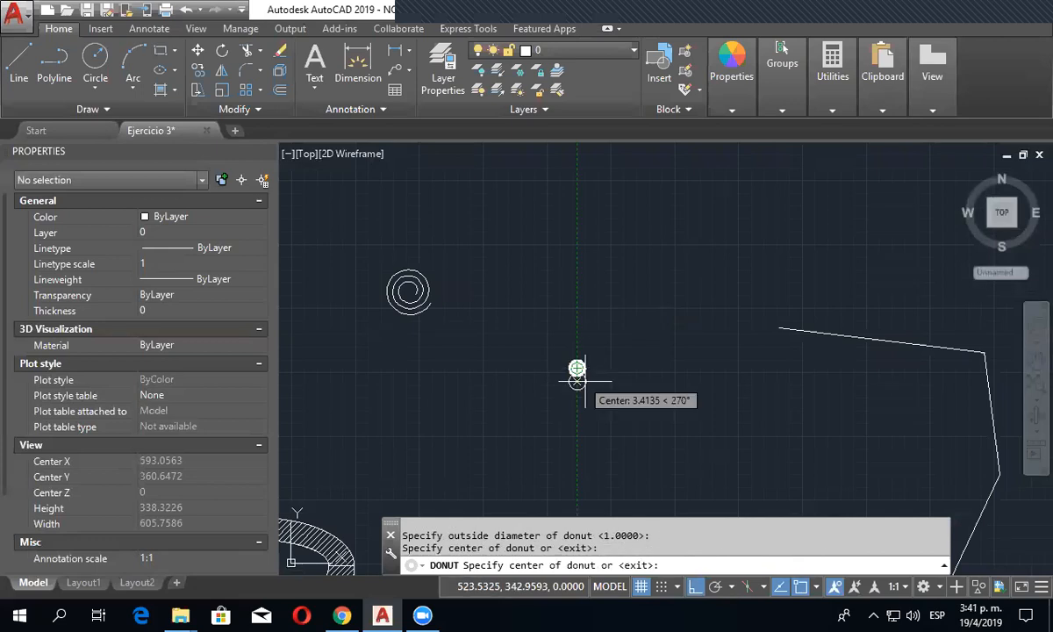
scroll(582, 376, "up", 6)
key("Escape")
scroll(573, 357, "up", 7)
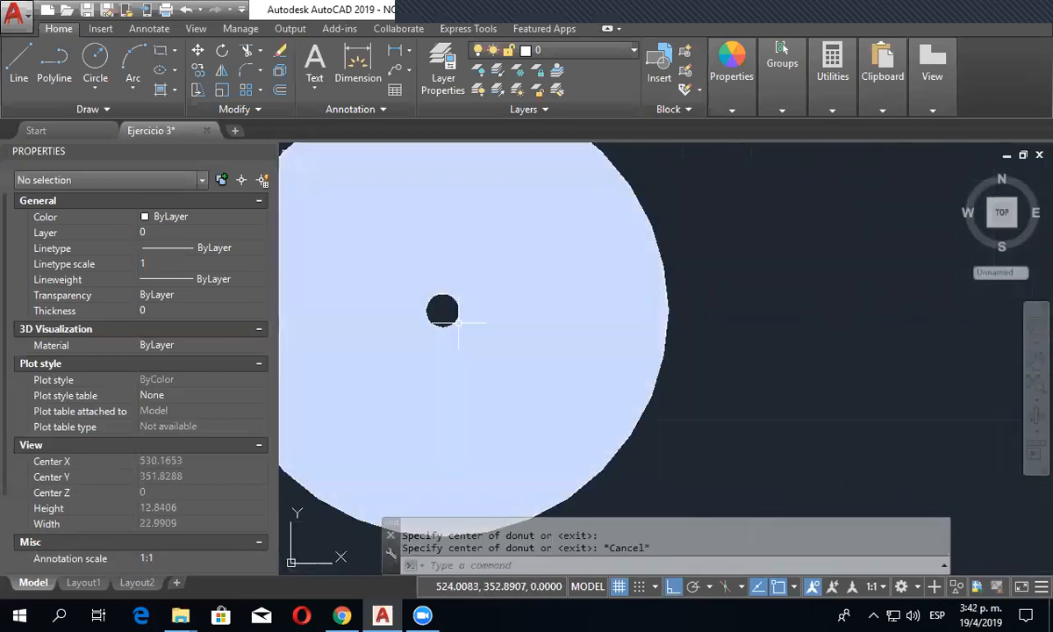
- Inspect the properties of the donut with the tiny hole and deselect it
left_click(462, 335)
middle_click_drag(463, 335, 559, 375)
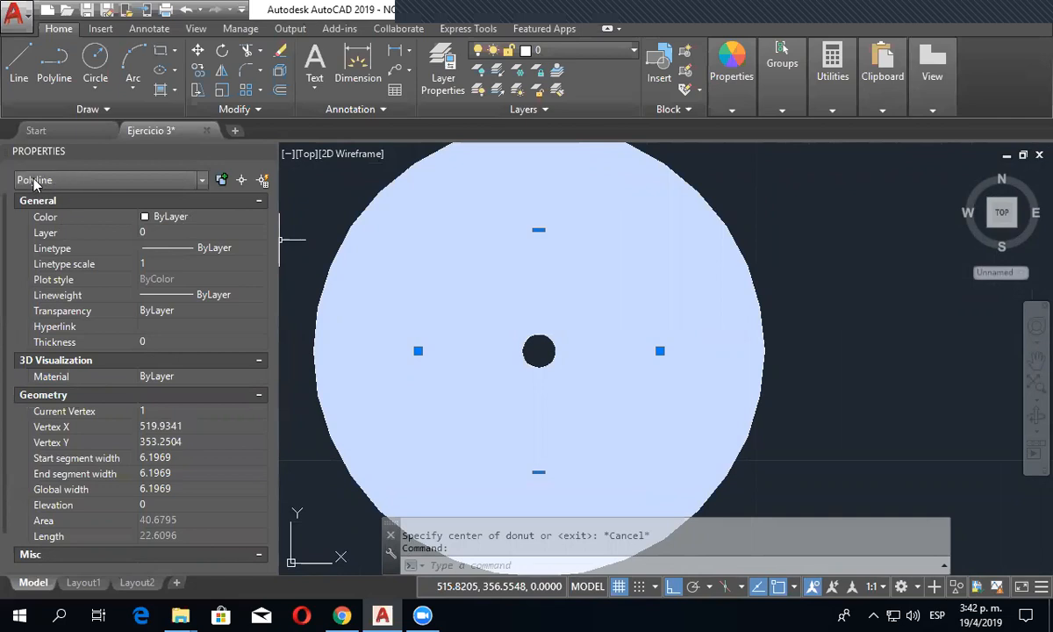
scroll(538, 351, "down", 5)
key("Escape")
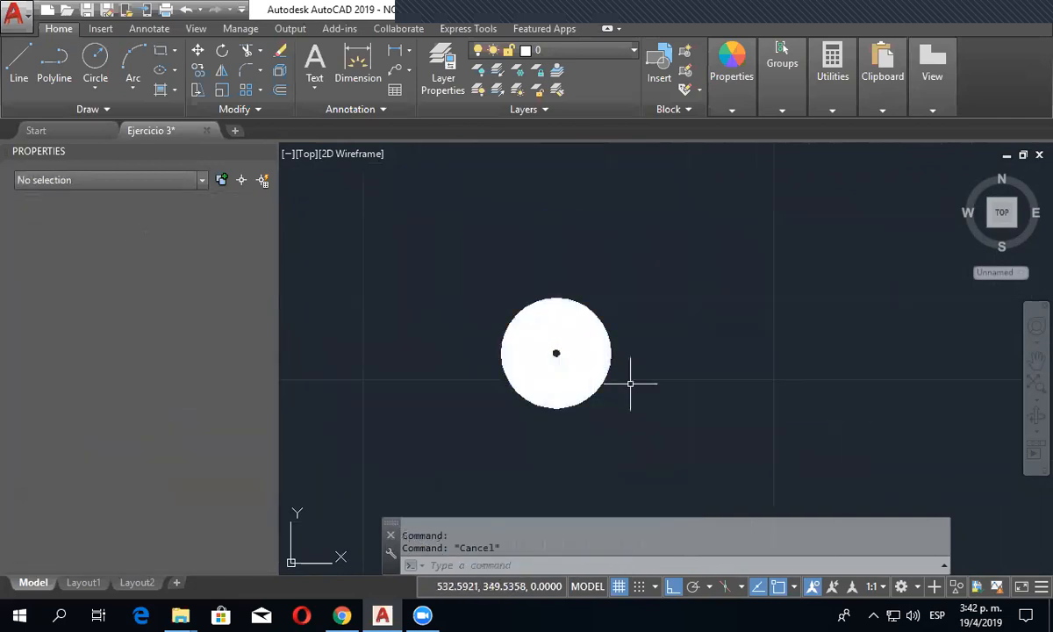
- Place a second donut beside the first, picking its inside diameter by two points and accepting 13.3937 as the outside diameter
scroll(649, 395, "down", 3)
middle_click_drag(671, 408, 505, 376)
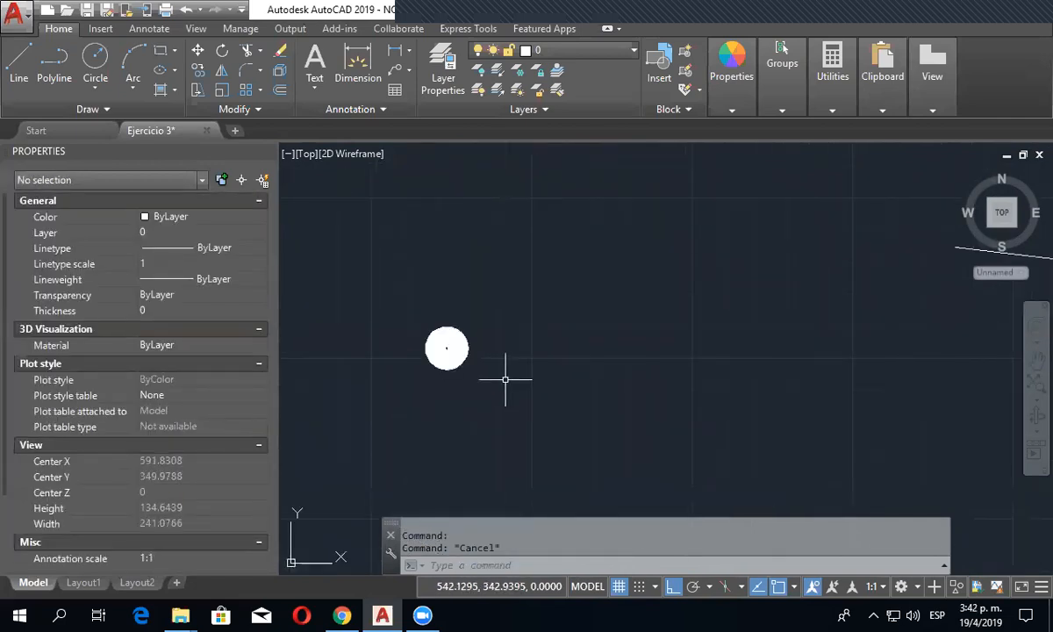
left_click(132, 110)
left_click(121, 131)
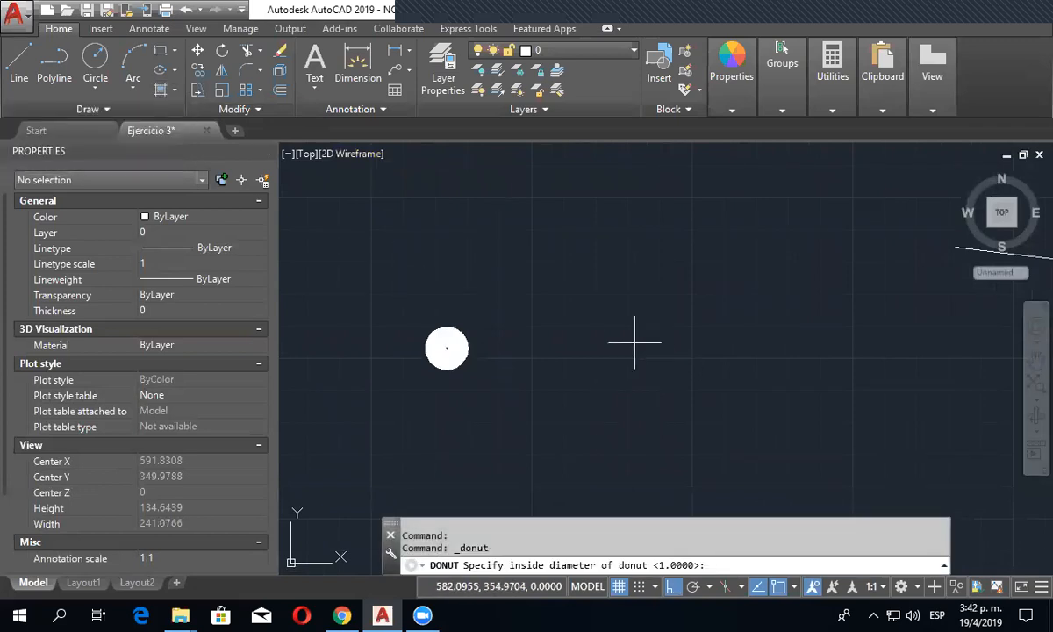
left_click(634, 342)
left_click(768, 342)
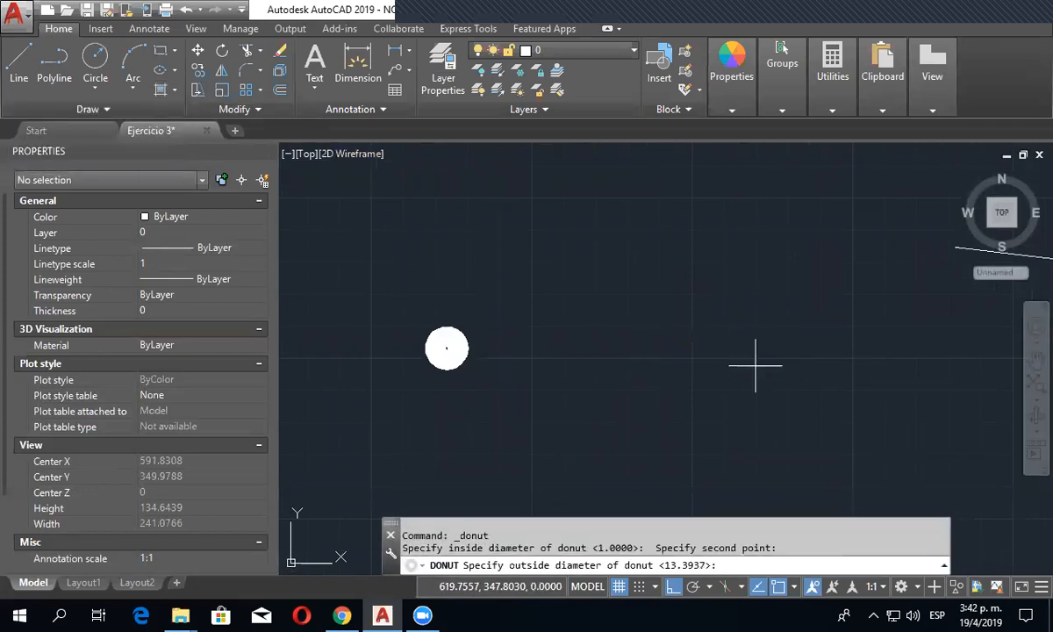
key("Return")
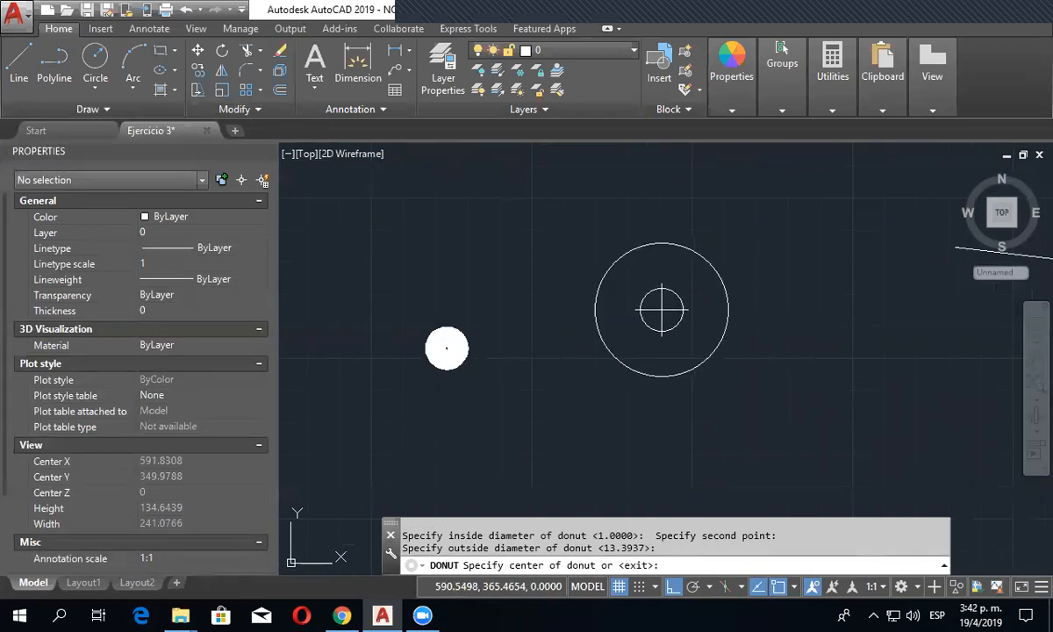
left_click(661, 310)
key("Escape")
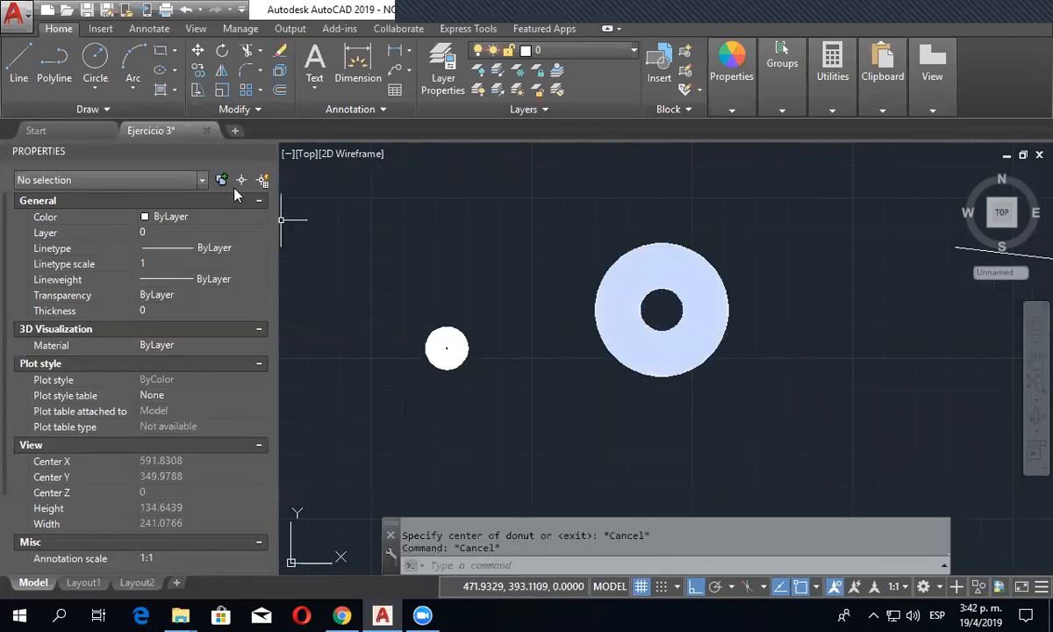
- Examine both donuts in the SW Isometric view, return to the Top view and look over the helix and donuts
left_click(302, 154)
left_click(317, 301)
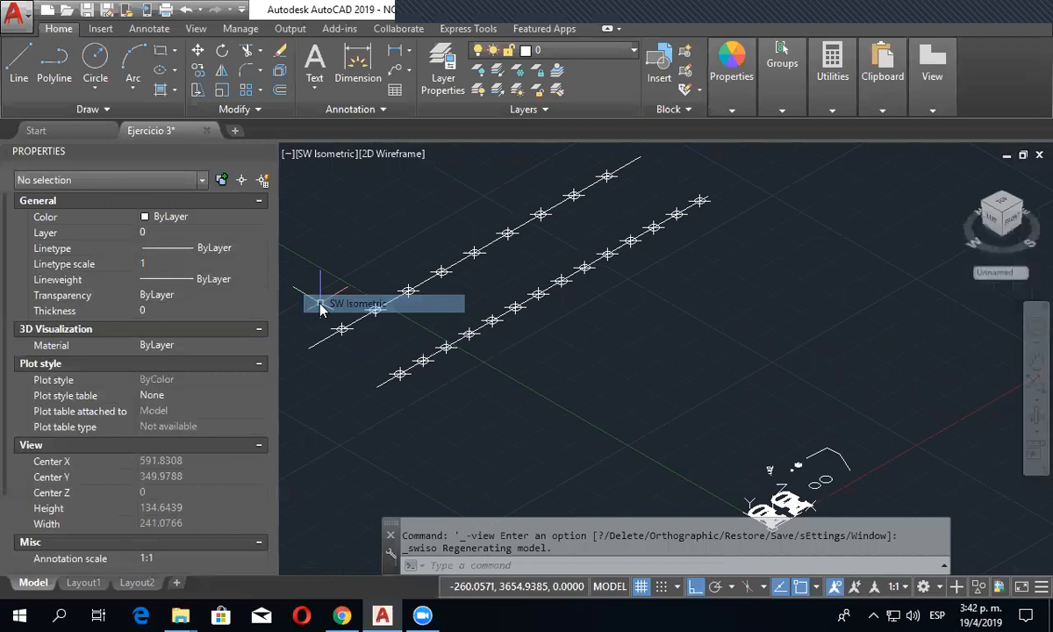
middle_click_drag(605, 400, 755, 525)
scroll(720, 449, "down", 5)
middle_click_drag(720, 449, 663, 371)
scroll(663, 371, "down", 1)
scroll(687, 382, "up", 4)
scroll(672, 357, "up", 8)
scroll(789, 263, "up", 6)
middle_click_drag(793, 260, 739, 331)
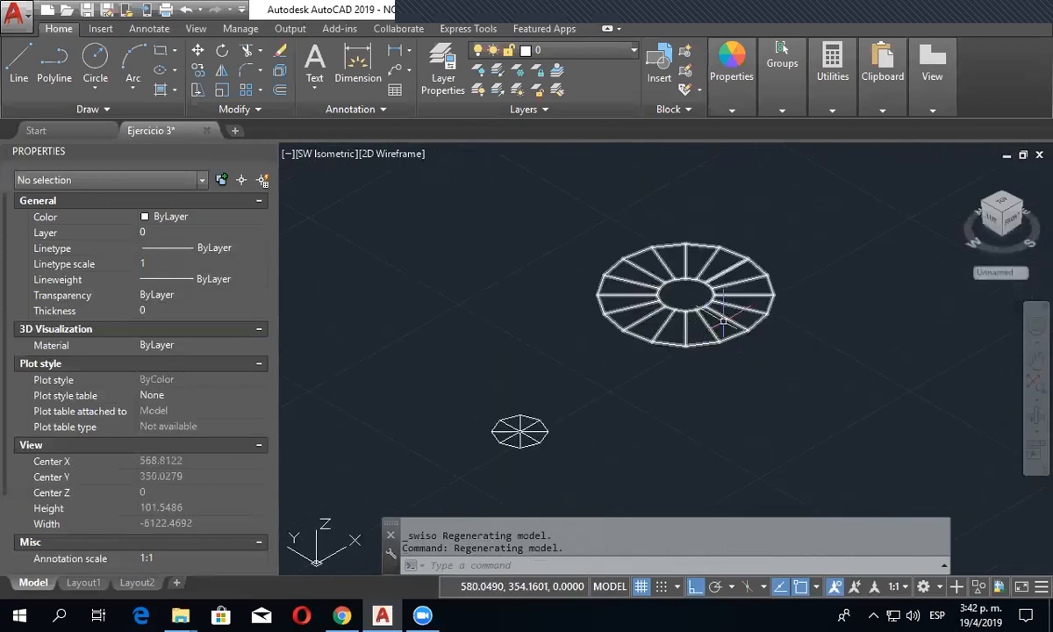
left_click(313, 153)
left_click(362, 196)
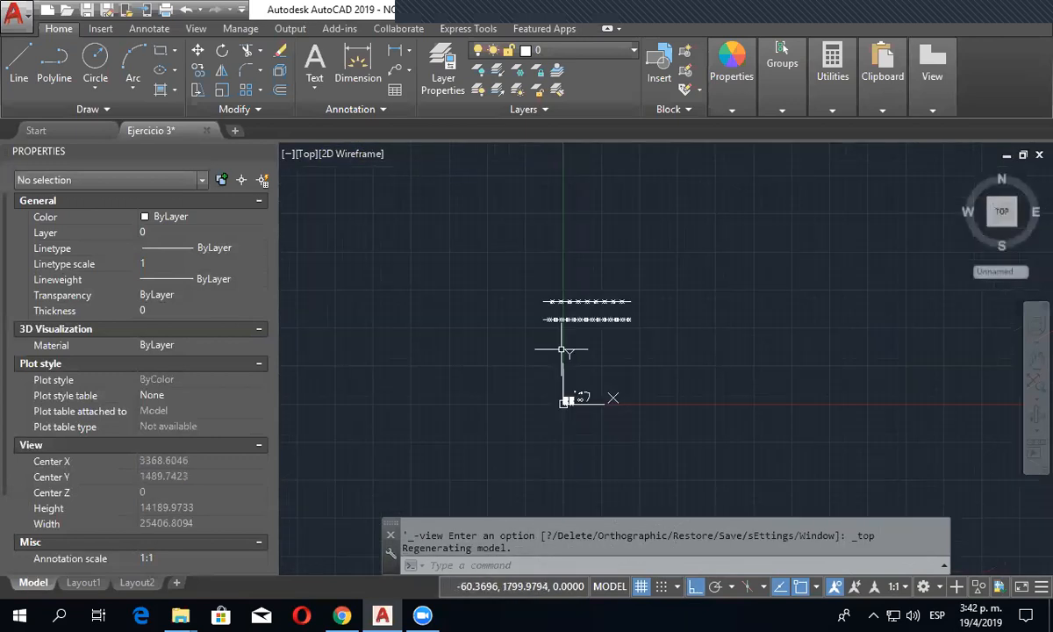
scroll(561, 349, "up", 15)
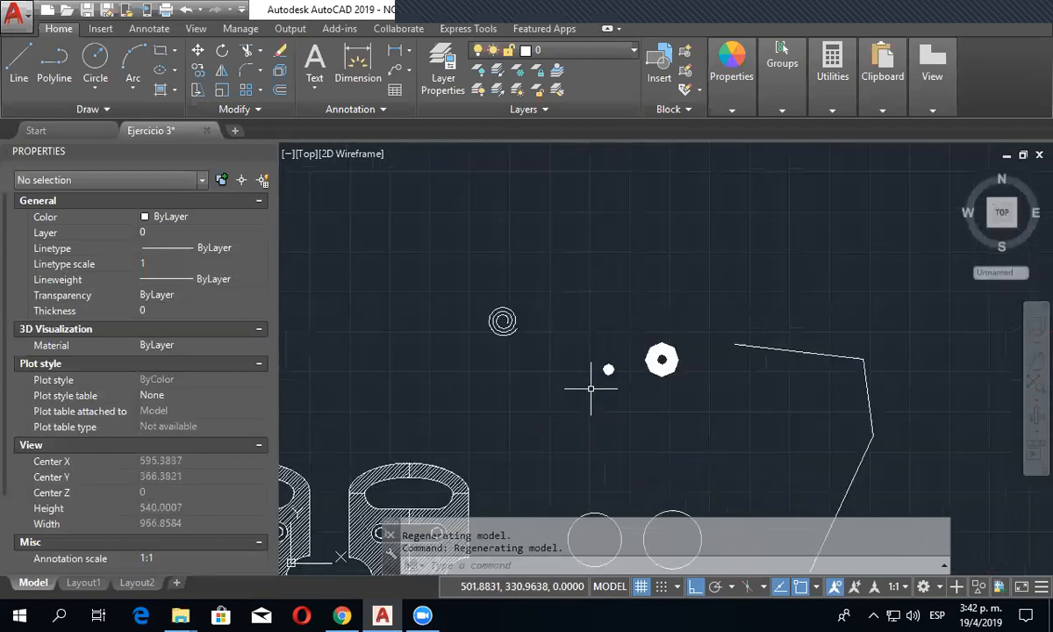
scroll(591, 388, "up", 2)
left_click(684, 413)
key("Escape")
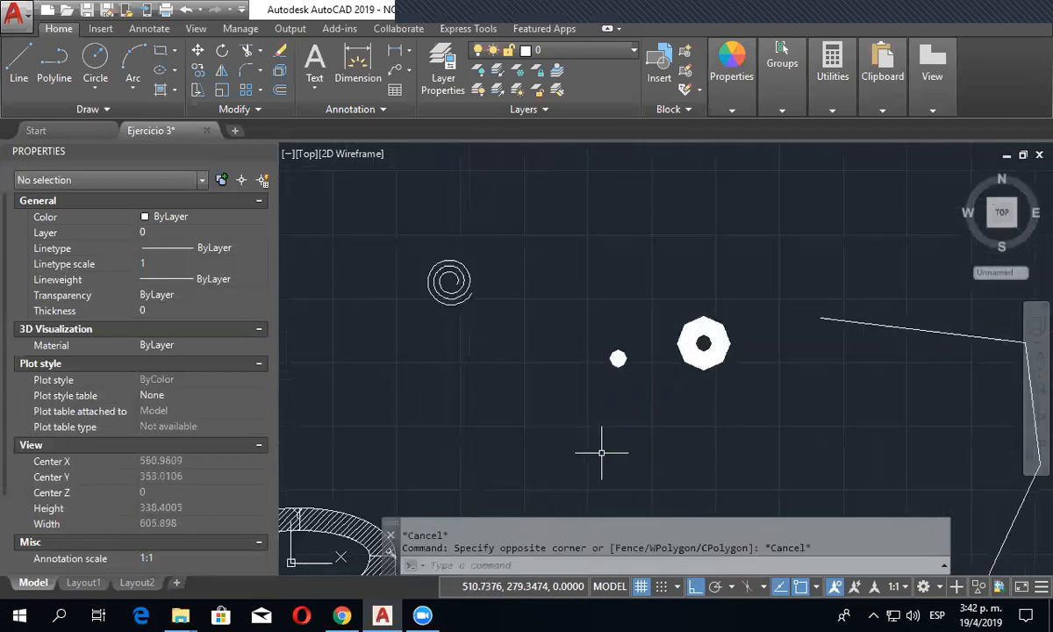
- Draw a rectangular revision cloud about 44 by 16 units over the right end of the second part's upper slot, and erase it
scroll(537, 428, "down", 4)
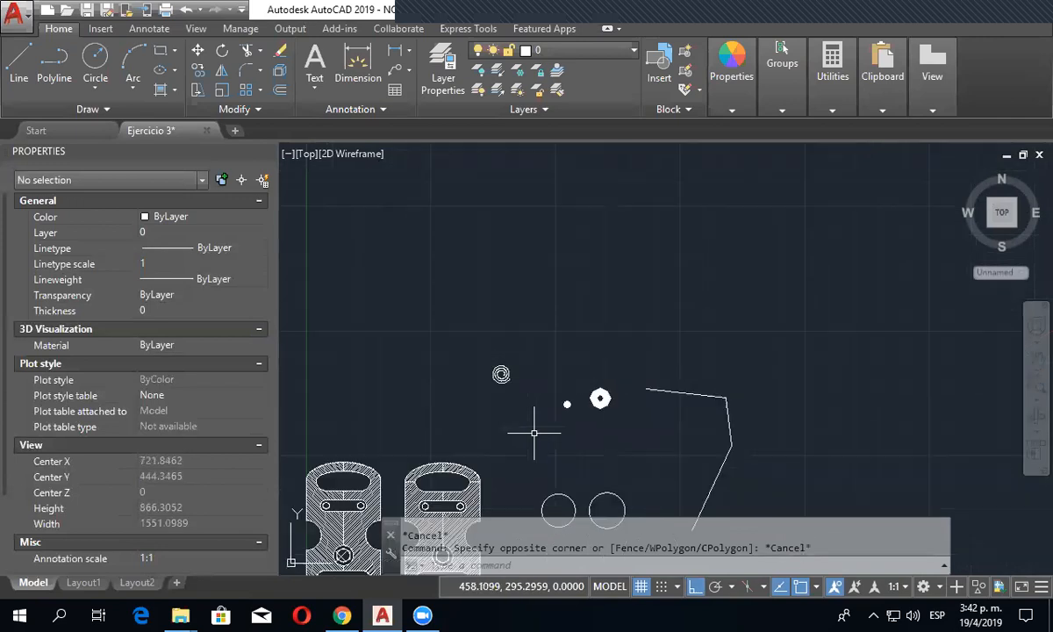
left_click(168, 113)
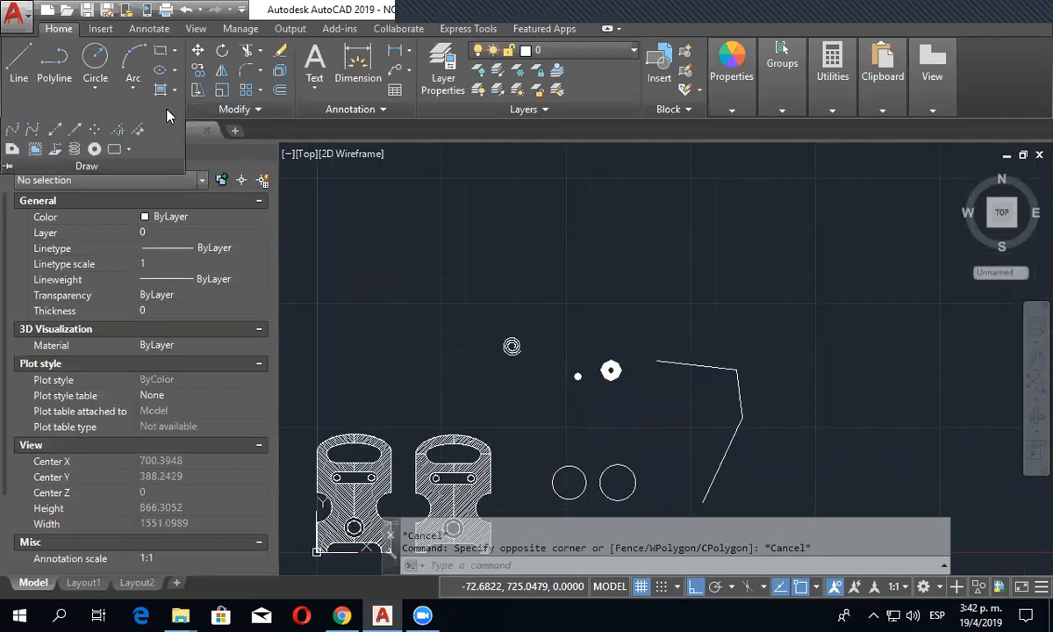
left_click(130, 149)
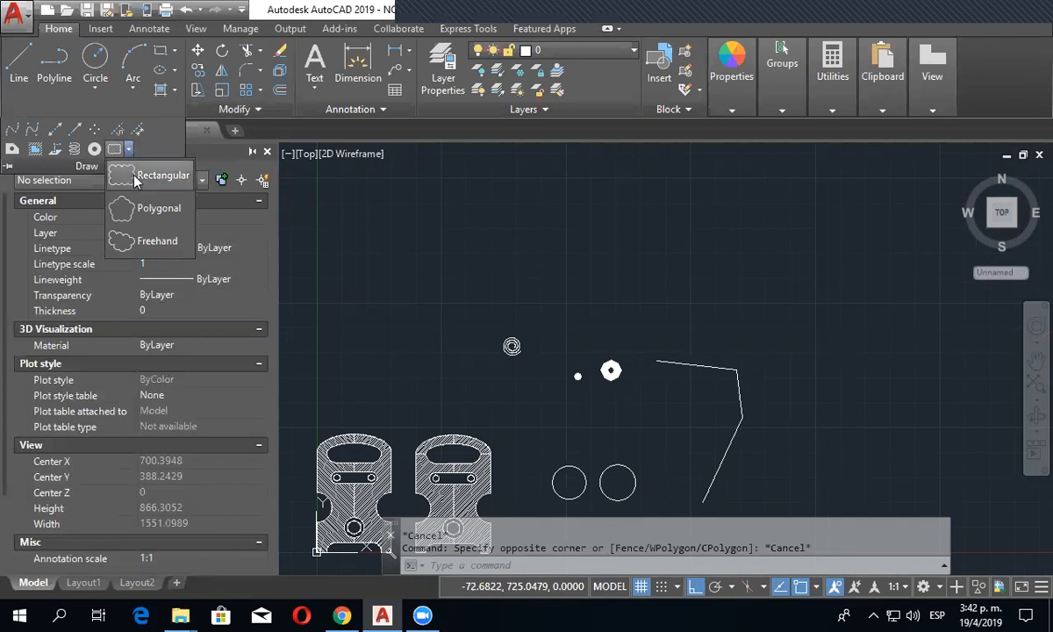
left_click(135, 178)
middle_click_drag(501, 405, 501, 211)
scroll(470, 287, "up", 5)
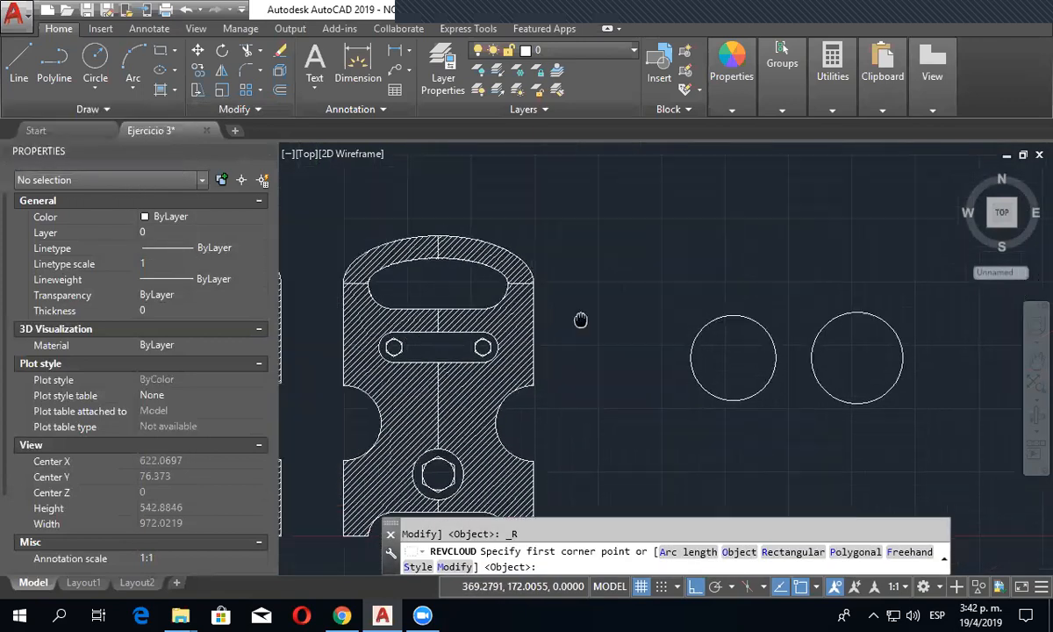
middle_click_drag(580, 320, 581, 322)
scroll(561, 308, "up", 8)
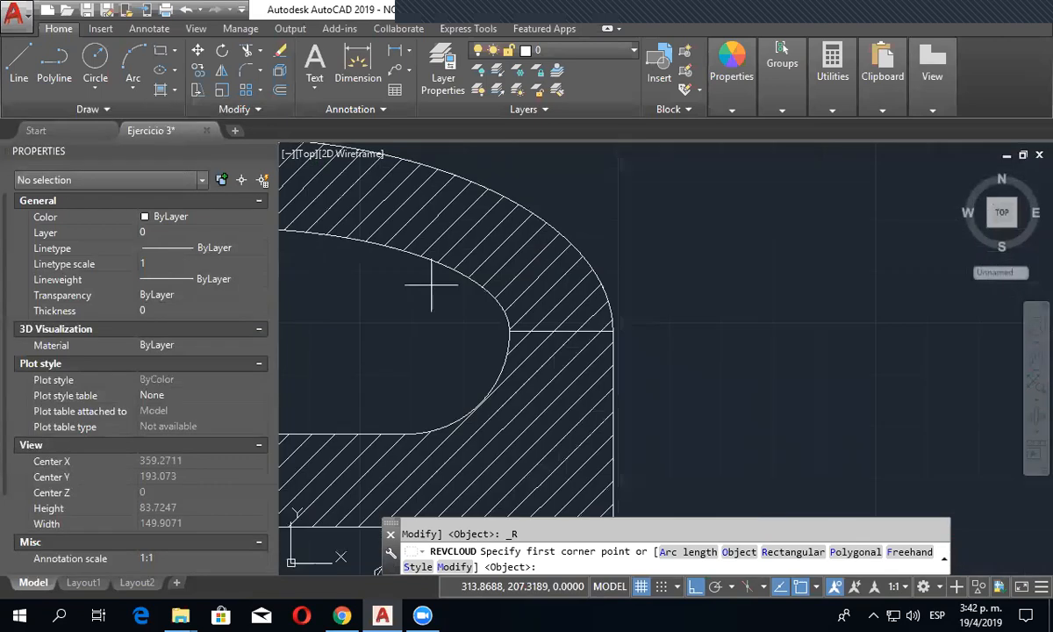
left_click(431, 284)
left_click(659, 369)
scroll(527, 364, "up", 4)
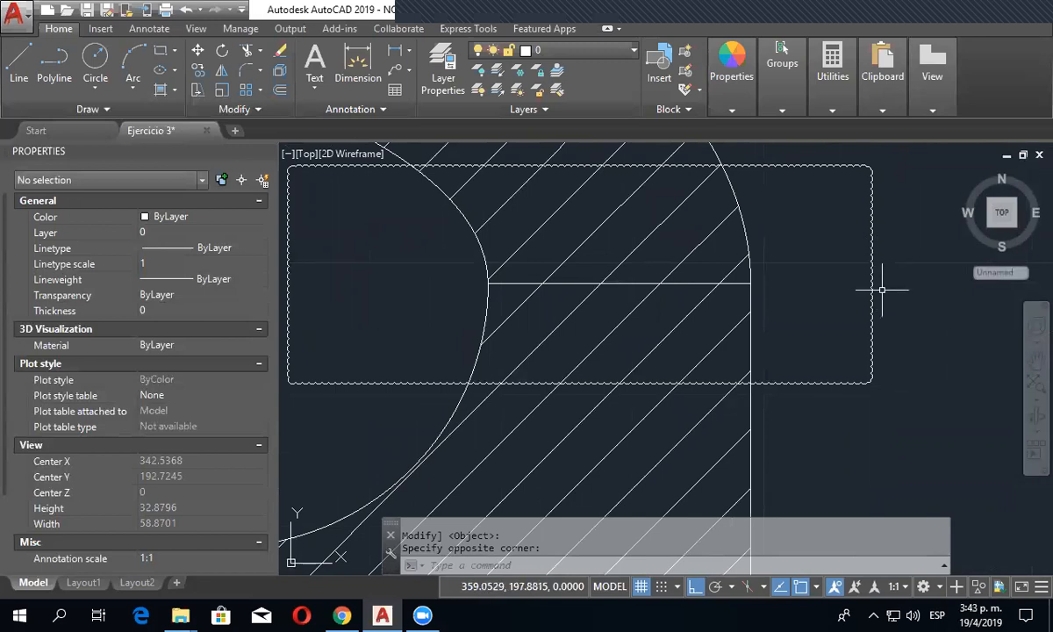
left_click(871, 284)
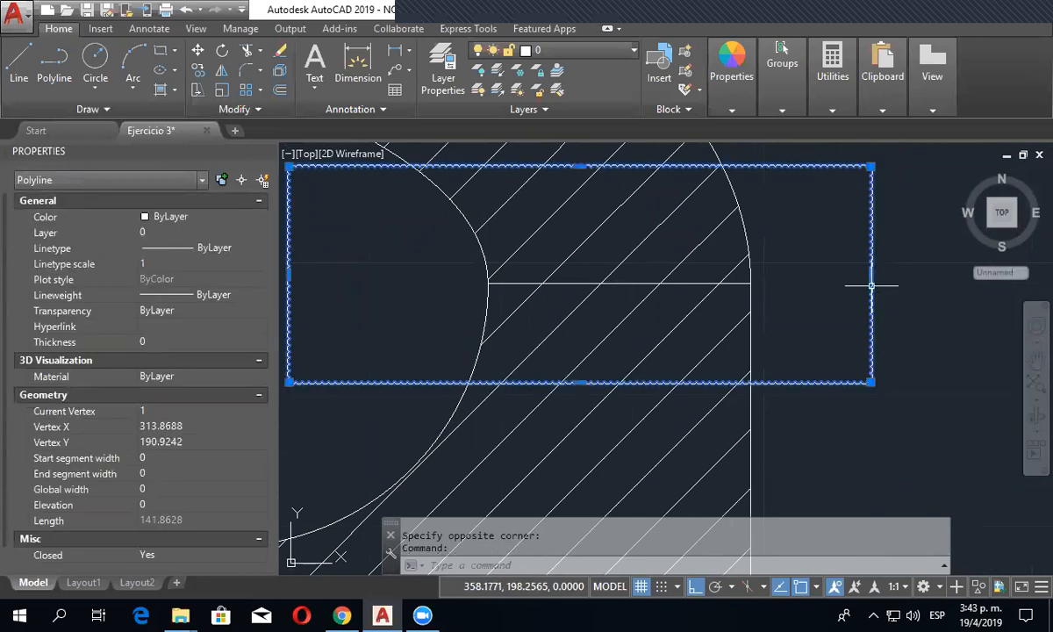
key("Delete")
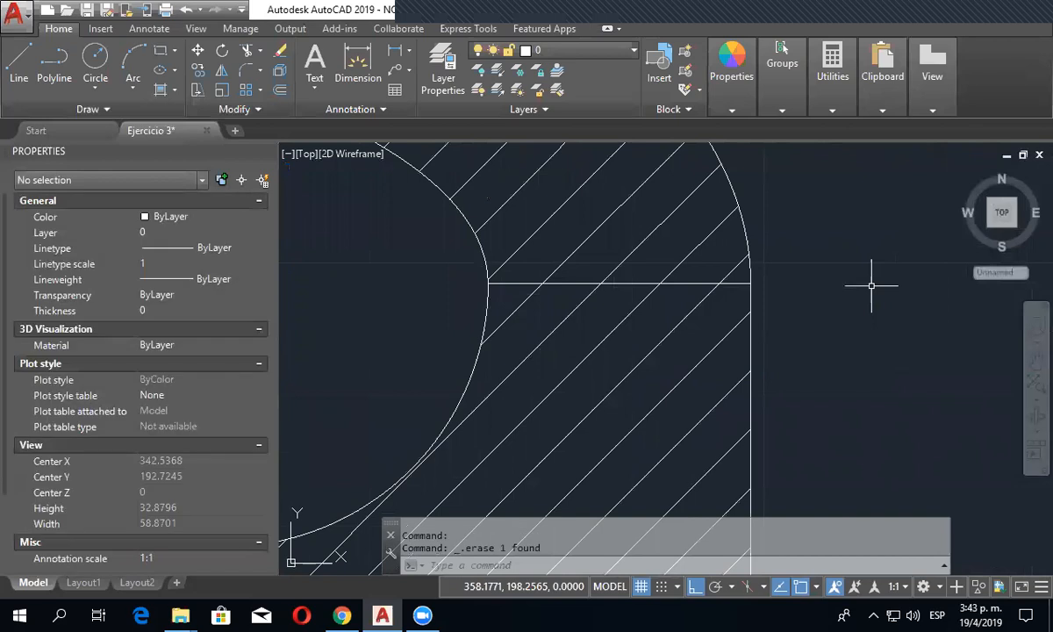
- Try a rectangular revision cloud with minimum and maximum arc lengths of 20 over the same slot end, and erase it
left_click(117, 110)
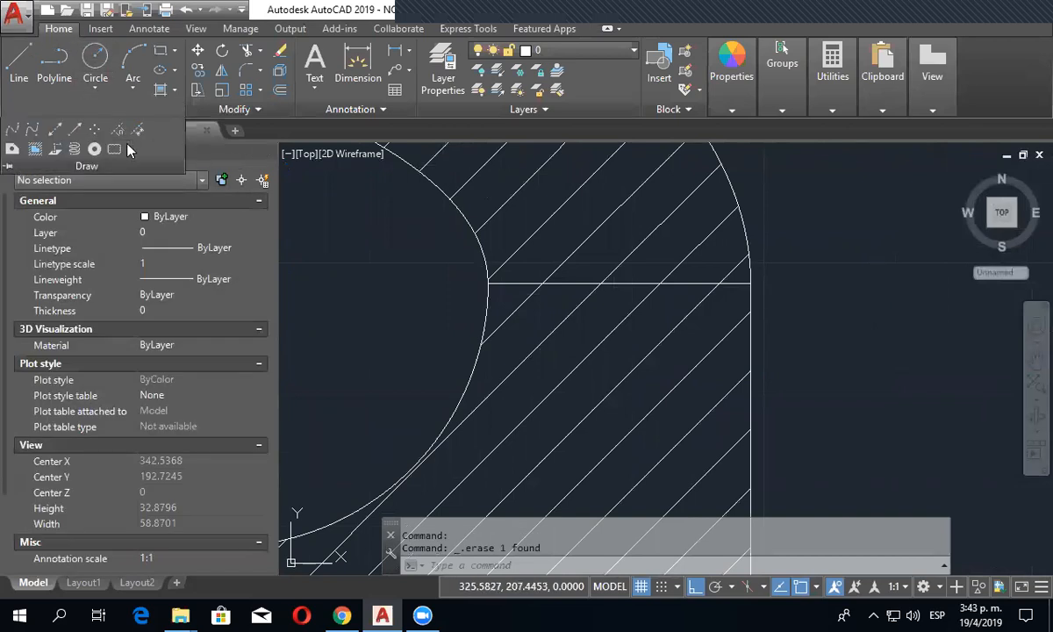
left_click(130, 151)
left_click(131, 167)
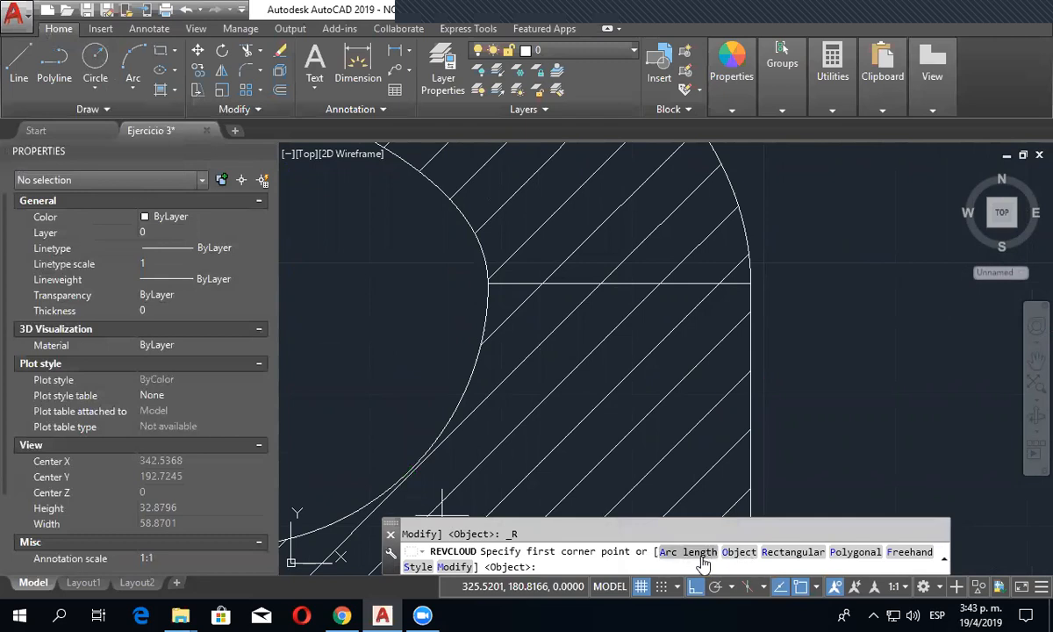
left_click(700, 555)
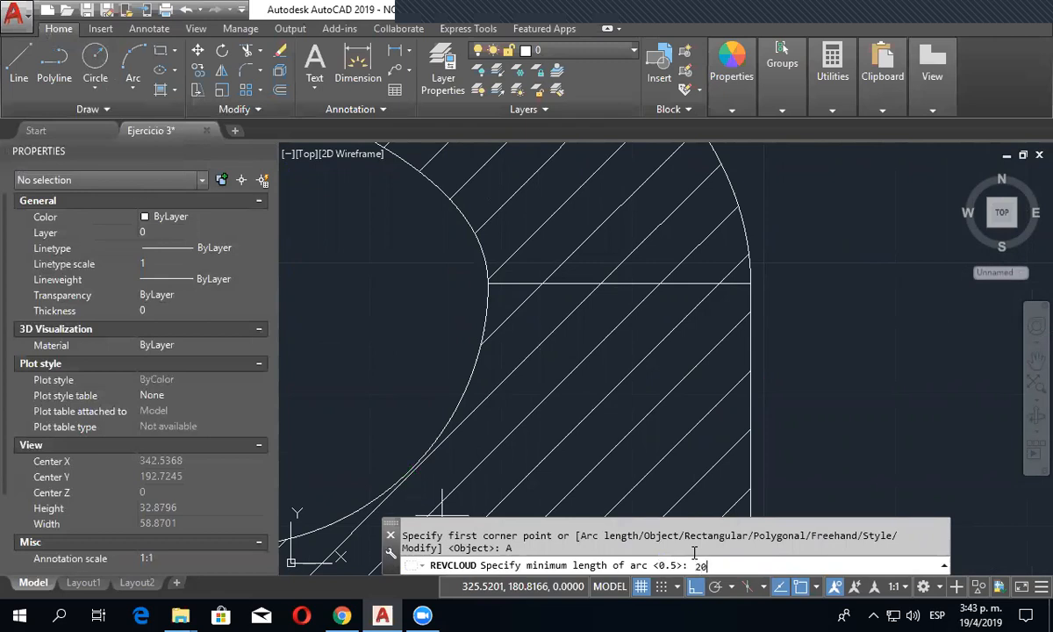
key("Return")
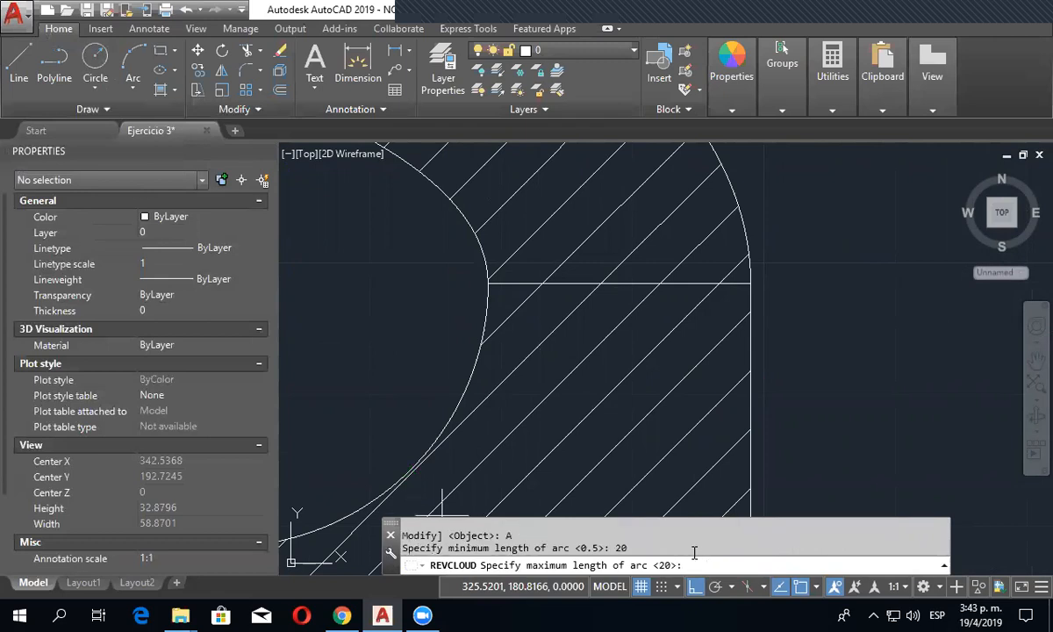
key("Return")
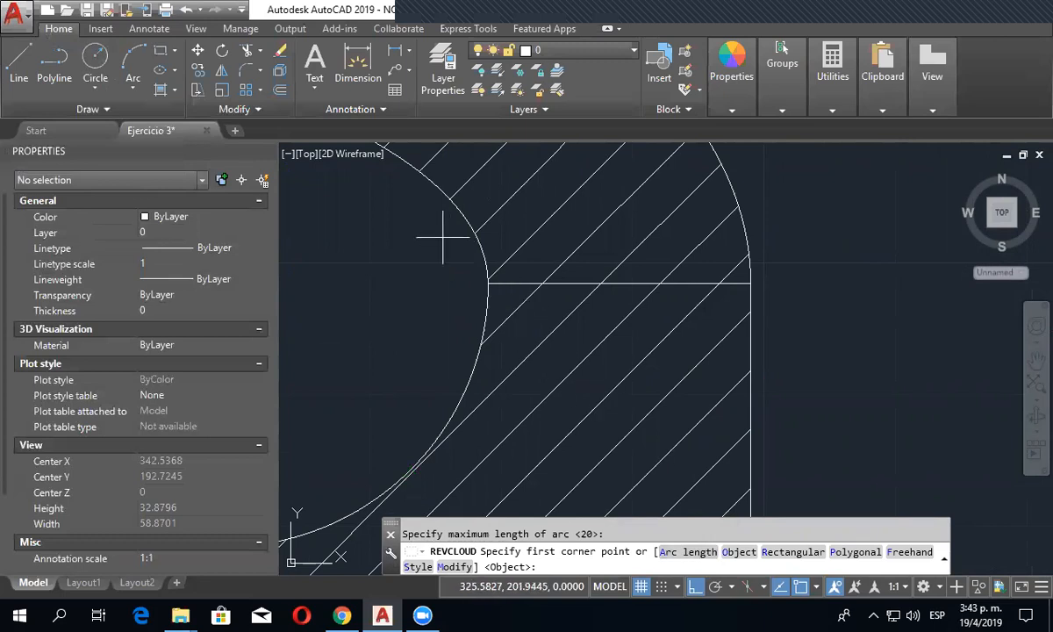
left_click(398, 205)
scroll(884, 397, "down", 8)
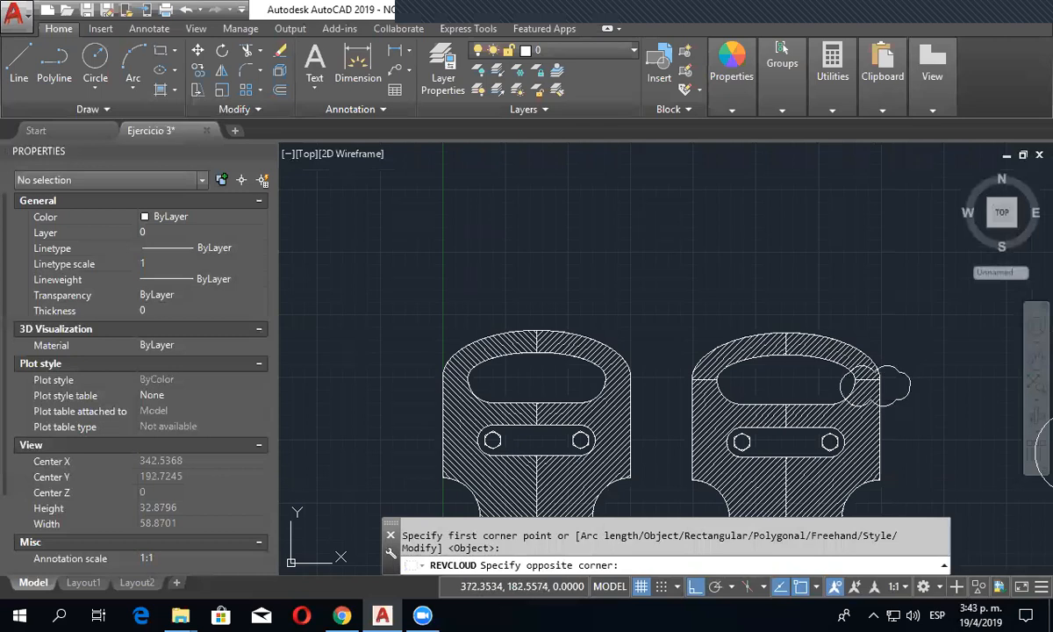
left_click(909, 399)
scroll(909, 399, "up", 2)
left_click(888, 397)
key("Delete")
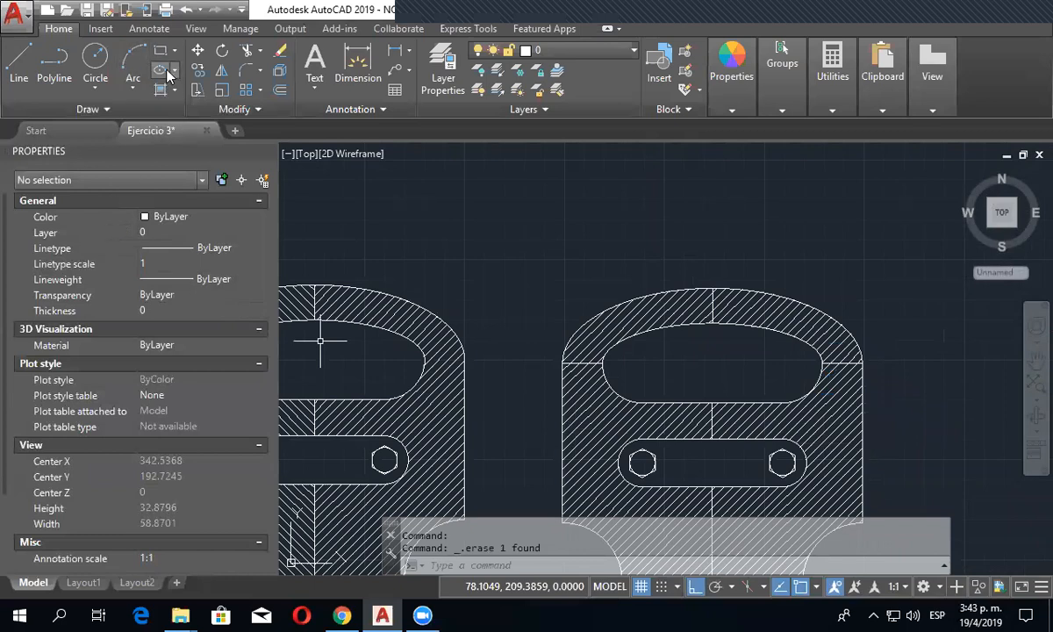
- Draw a rectangular revision cloud with minimum and maximum arc lengths of 10 across the right end of the second part's upper slot
left_click(167, 108)
left_click(128, 149)
left_click(149, 172)
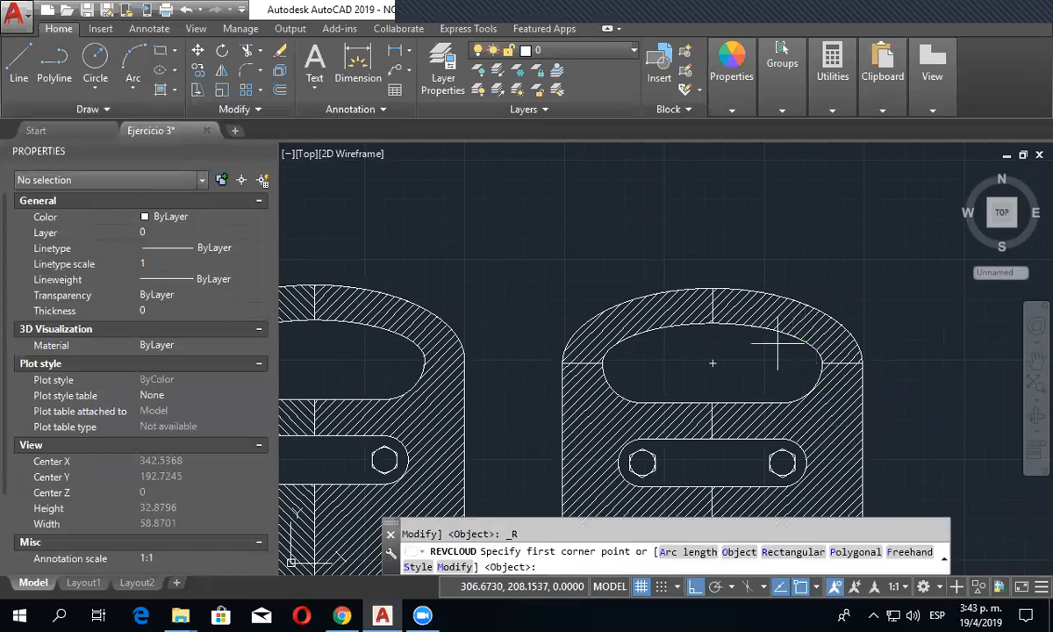
left_click(681, 552)
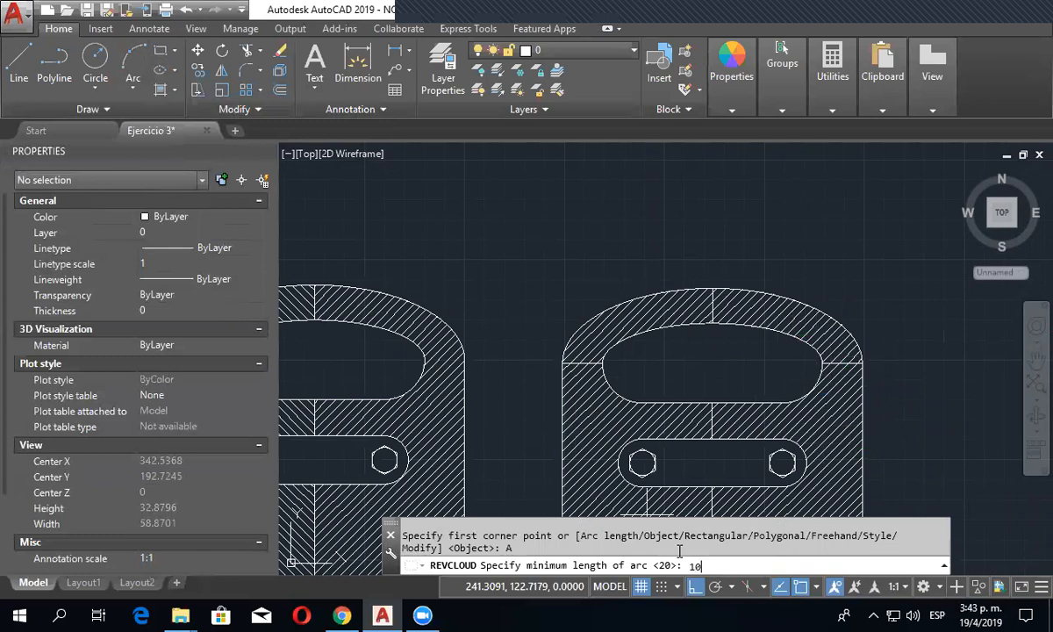
type("10")
key("Return")
key("Return")
scroll(783, 383, "up", 5)
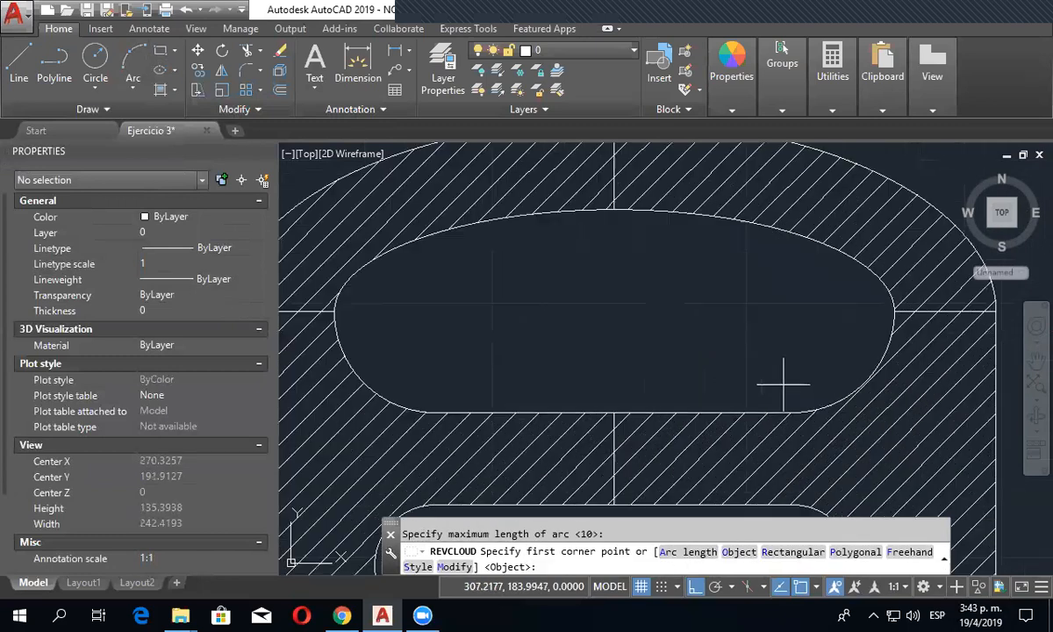
scroll(784, 383, "up", 3)
left_click(634, 301)
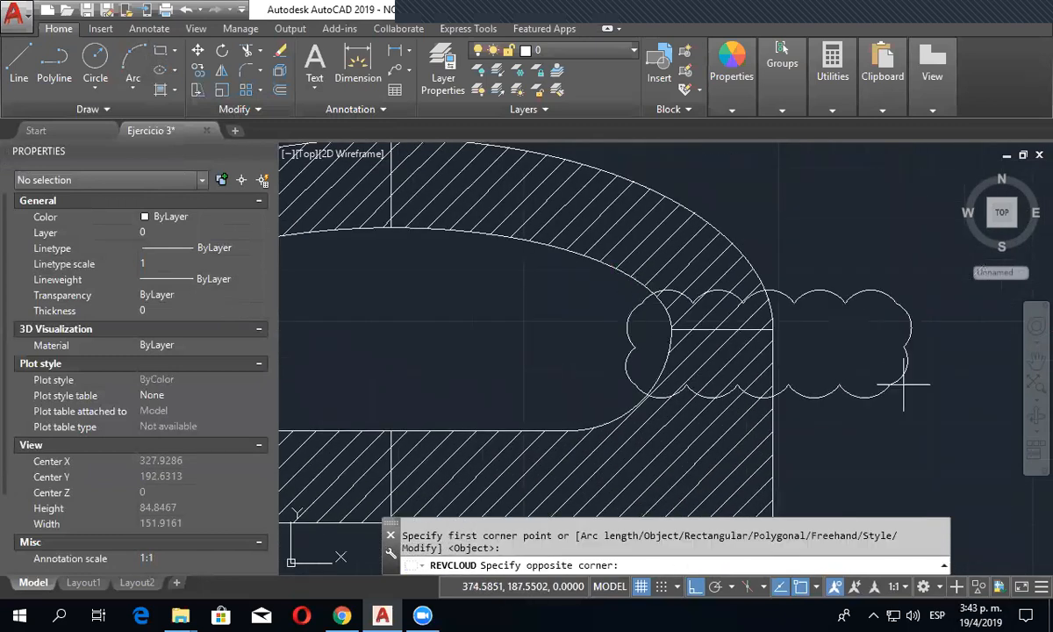
left_click(882, 386)
key("Escape")
middle_click_drag(829, 369, 687, 363)
scroll(728, 423, "up", 3)
scroll(728, 423, "down", 3)
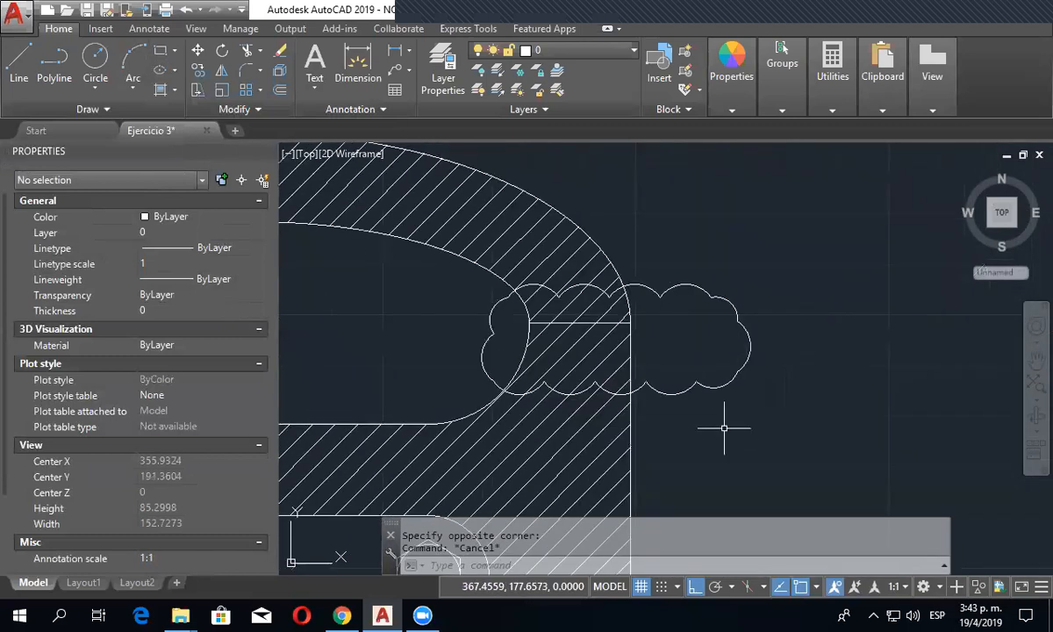
left_click(145, 111)
left_click(128, 150)
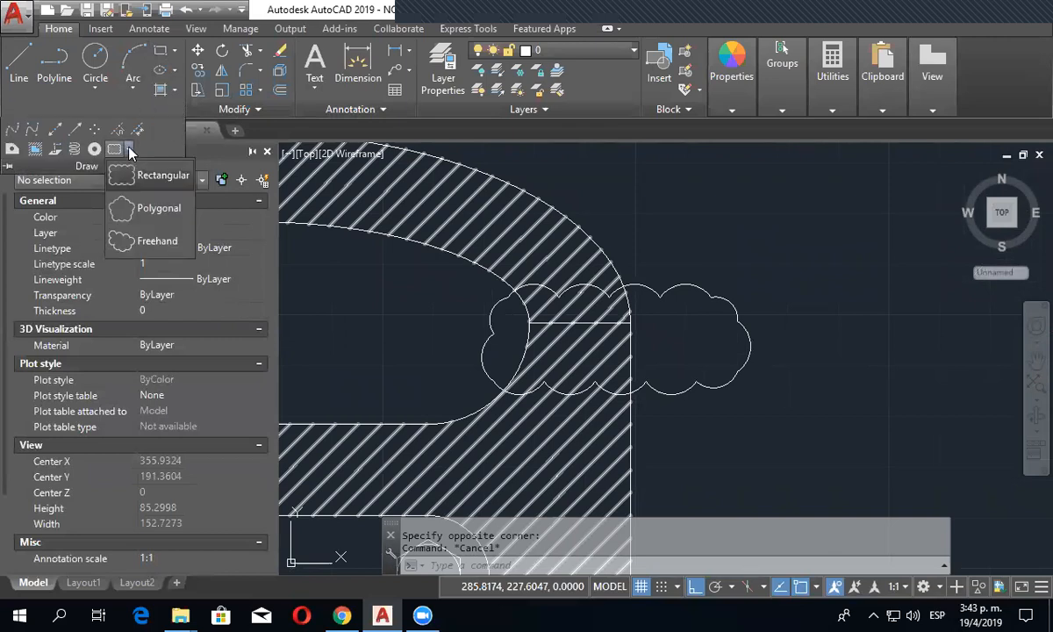
left_click(133, 213)
scroll(800, 435, "down", 3)
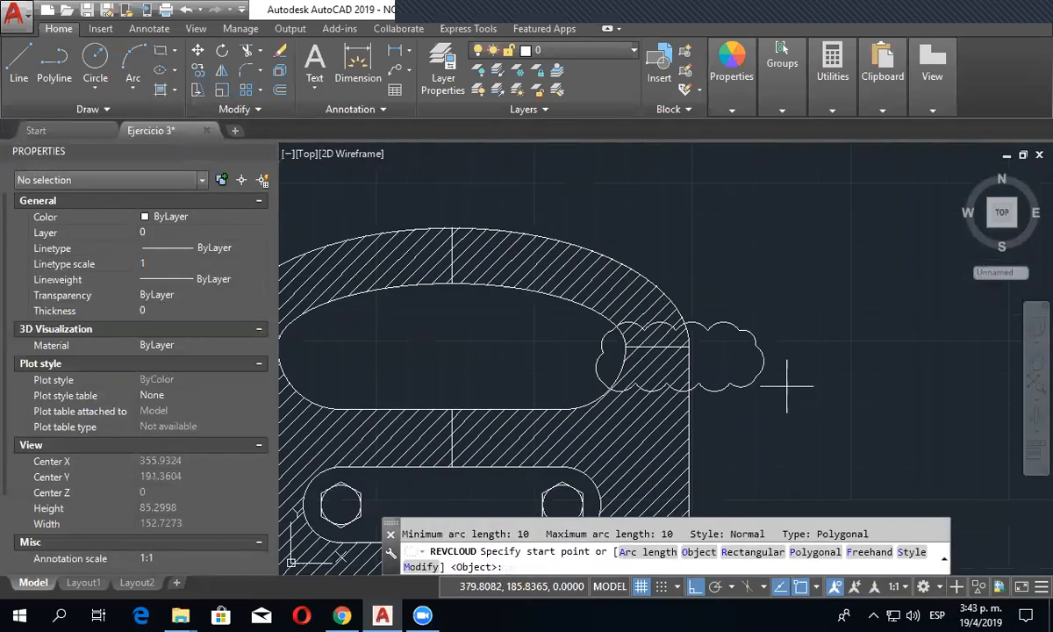
scroll(685, 398, "up", 2)
mouse_move(677, 395)
middle_mouse_down()
mouse_move(678, 339)
mouse_move(843, 372)
middle_mouse_up()
scroll(658, 355, "down", 4)
scroll(527, 298, "up", 4)
left_click(585, 324)
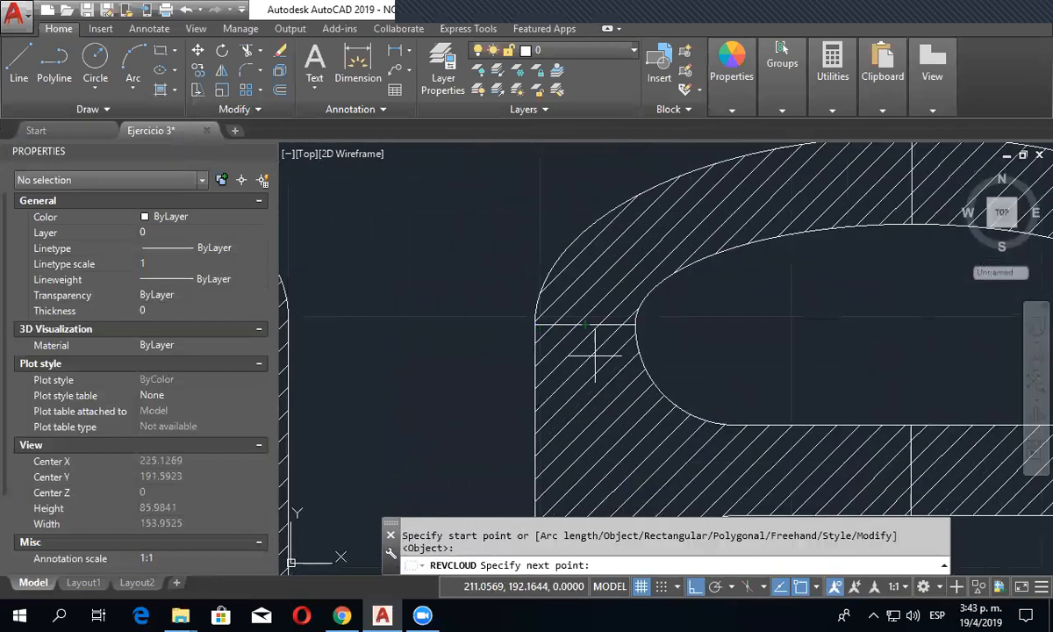
key("Escape")
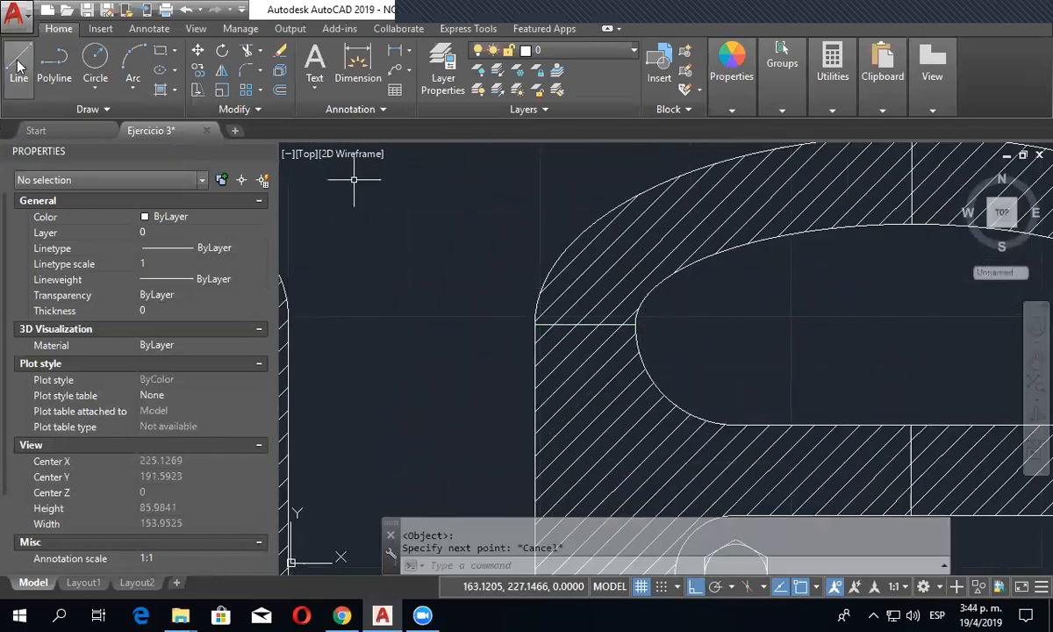
- Draw a closed polygonal revision cloud with five corner points around the left end of the second part's upper slot
left_click(148, 102)
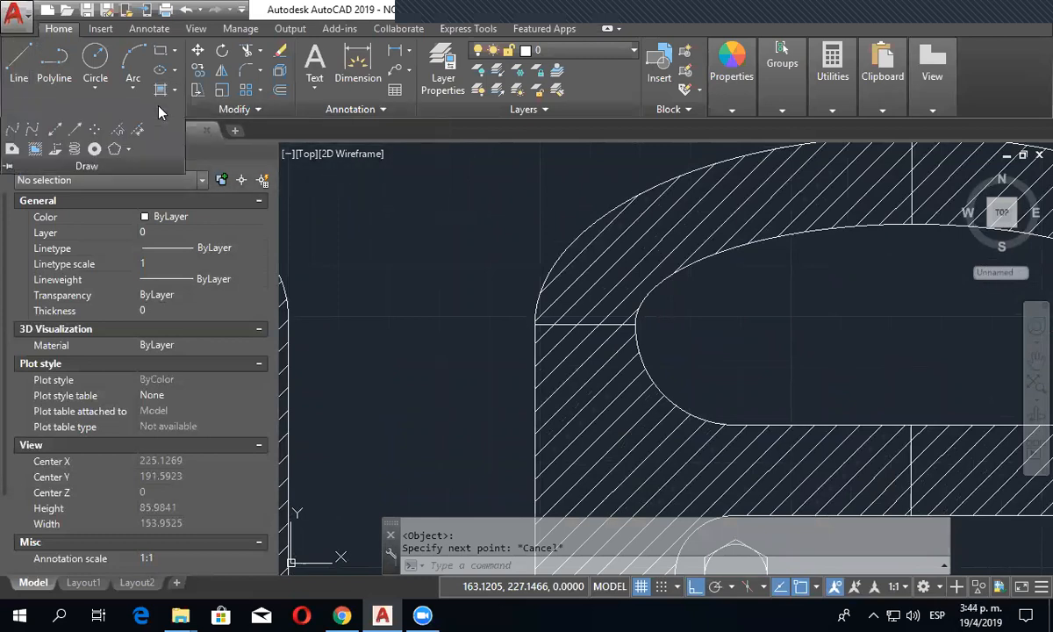
left_click(114, 151)
left_click(489, 282)
left_click(578, 231)
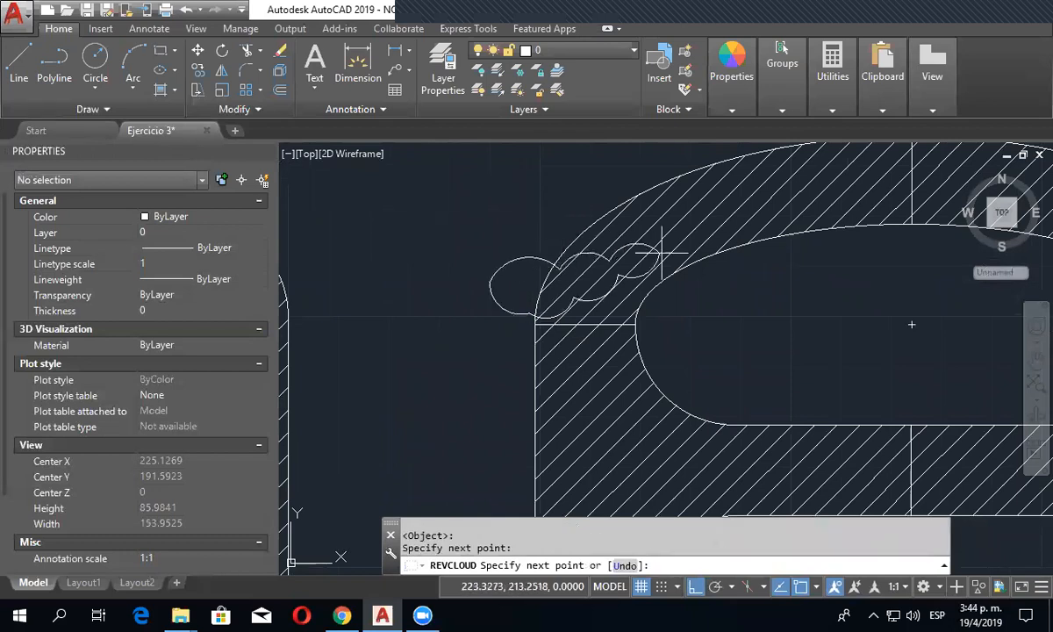
left_click(716, 253)
left_click(719, 335)
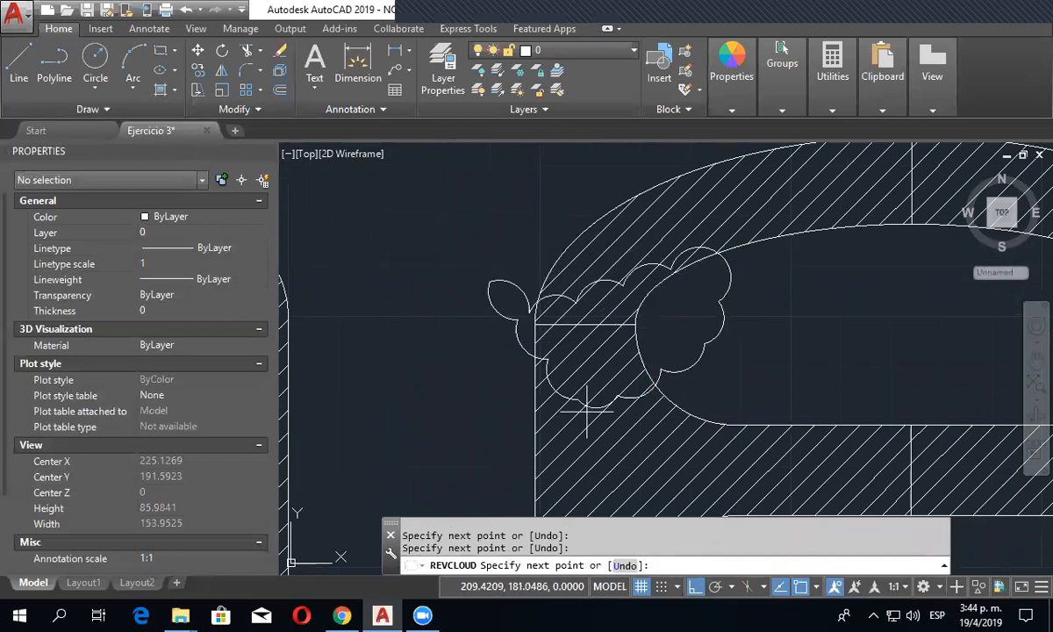
right_click(457, 382)
left_click(481, 391)
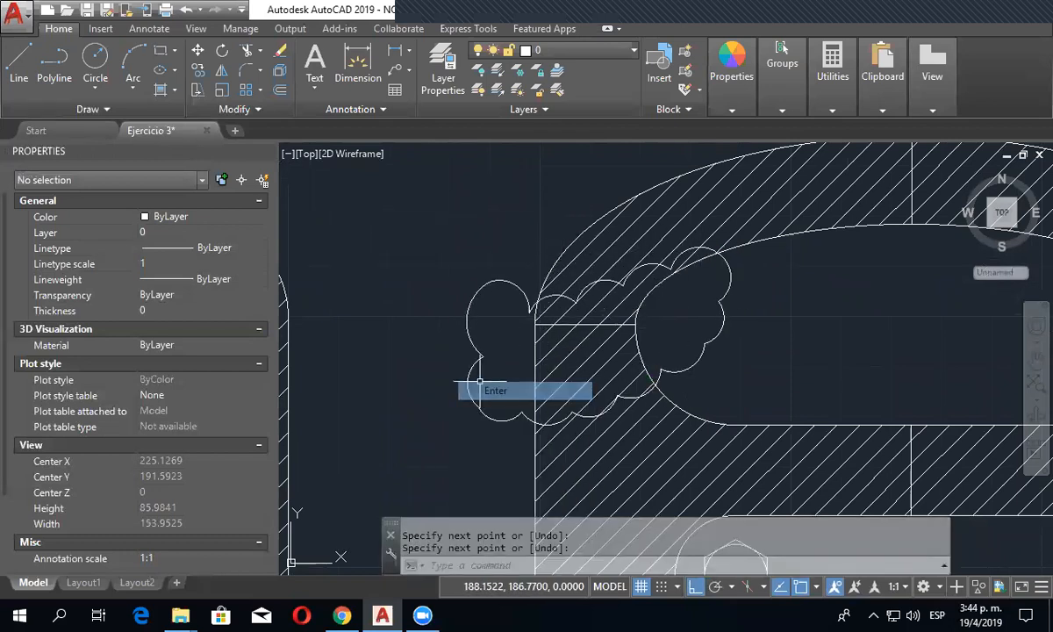
left_click(166, 107)
key("Escape")
left_click(129, 149)
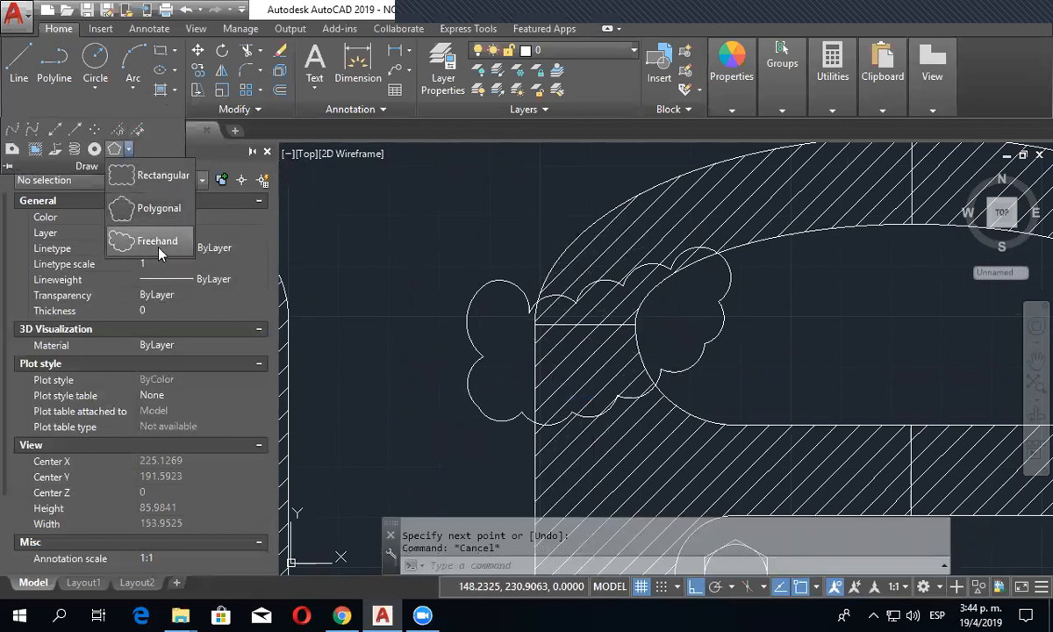
left_click(149, 232)
scroll(744, 347, "down", 2)
mouse_move(795, 340)
middle_mouse_down()
mouse_move(634, 308)
mouse_move(594, 285)
middle_mouse_up()
left_click(580, 178)
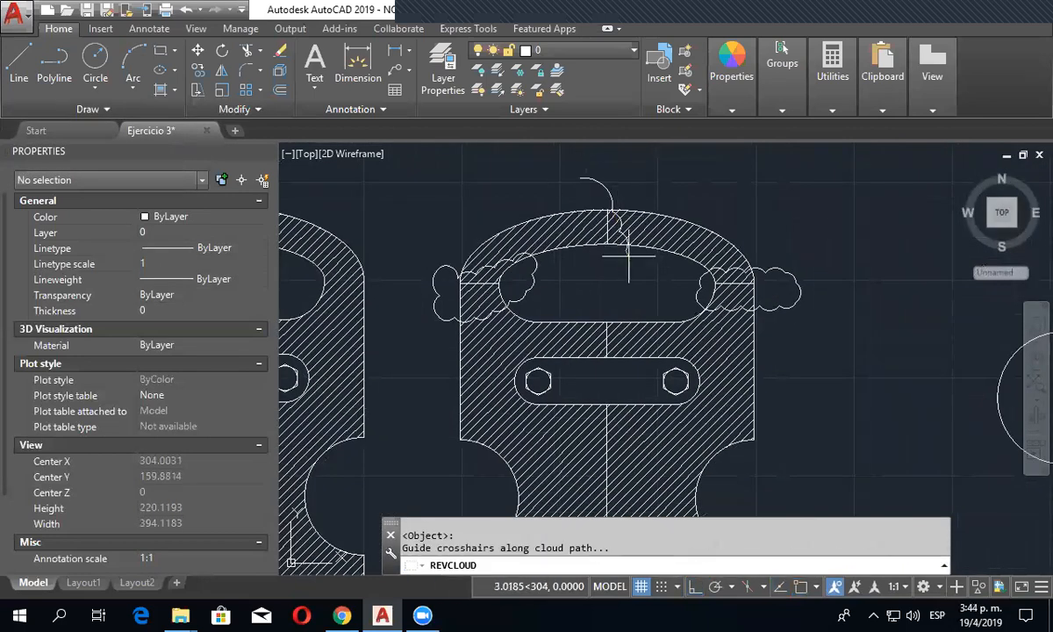
key("Escape")
- Draw a closed freehand revision cloud over the middle of the second part's upper arch, around the short vertical centre line
middle_click_drag(668, 204, 652, 266)
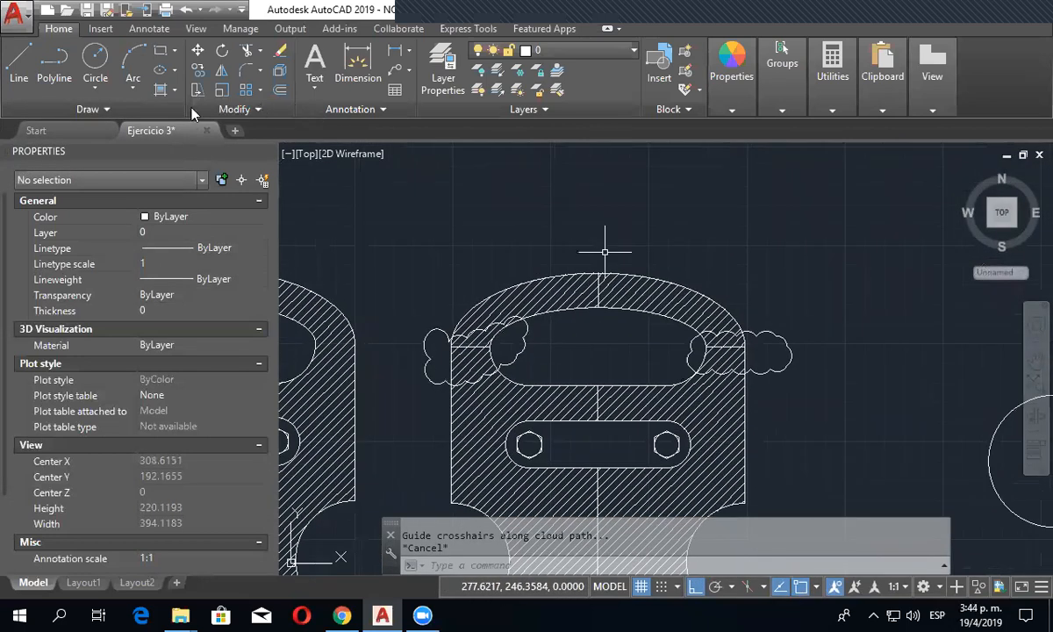
left_click(153, 107)
left_click(128, 151)
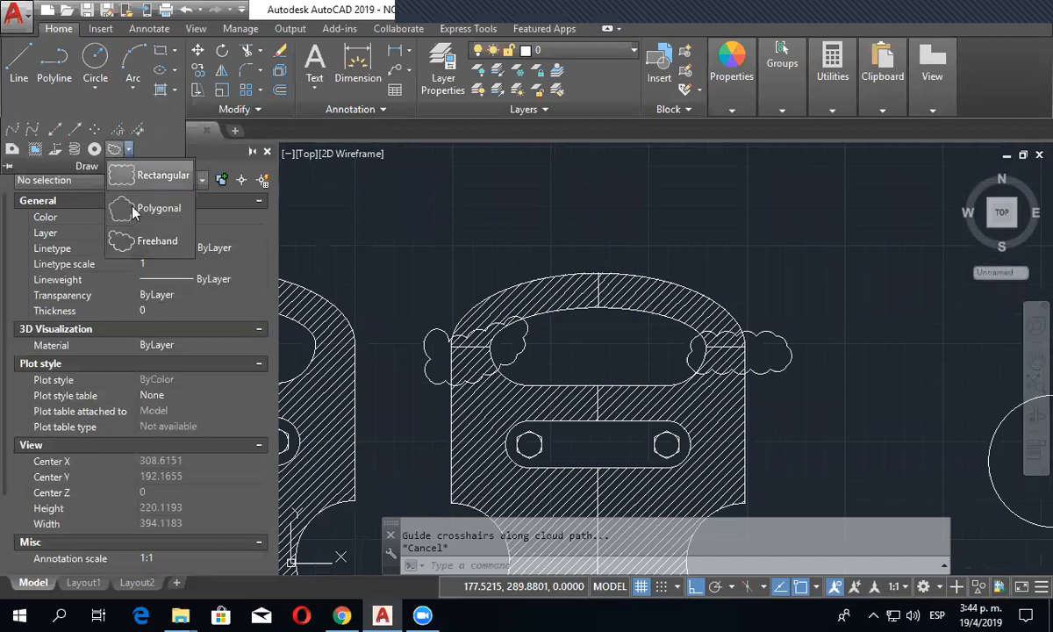
left_click(179, 238)
left_click(564, 229)
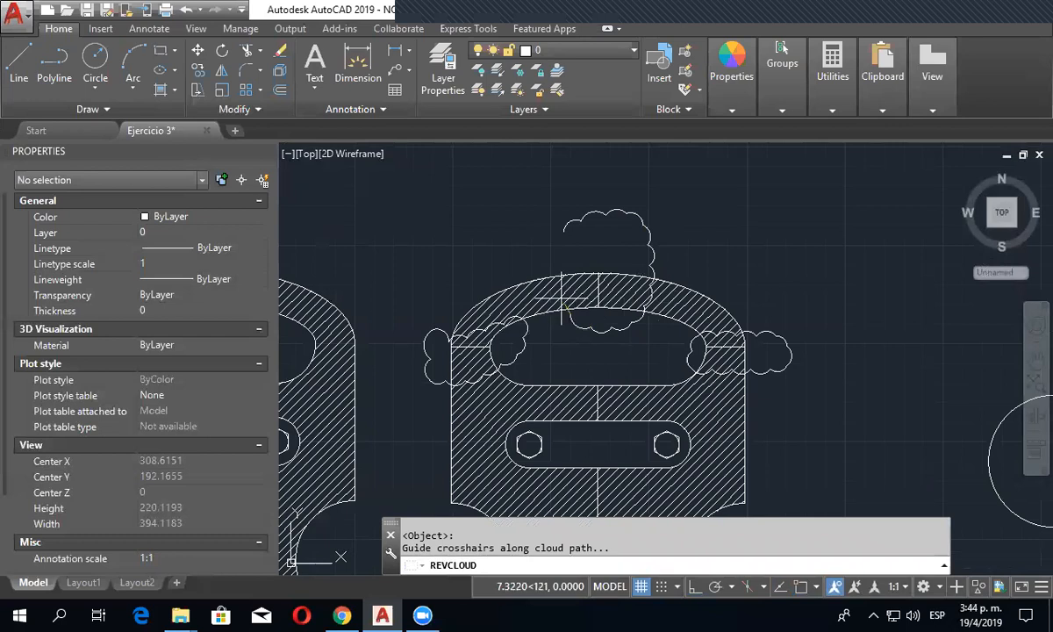
scroll(635, 317, "up", 2)
middle_click_drag(635, 341, 690, 271)
scroll(688, 272, "down", 5)
scroll(746, 280, "up", 2)
left_click_drag(817, 347, 626, 394)
middle_click_drag(741, 300, 659, 459)
left_click(105, 109)
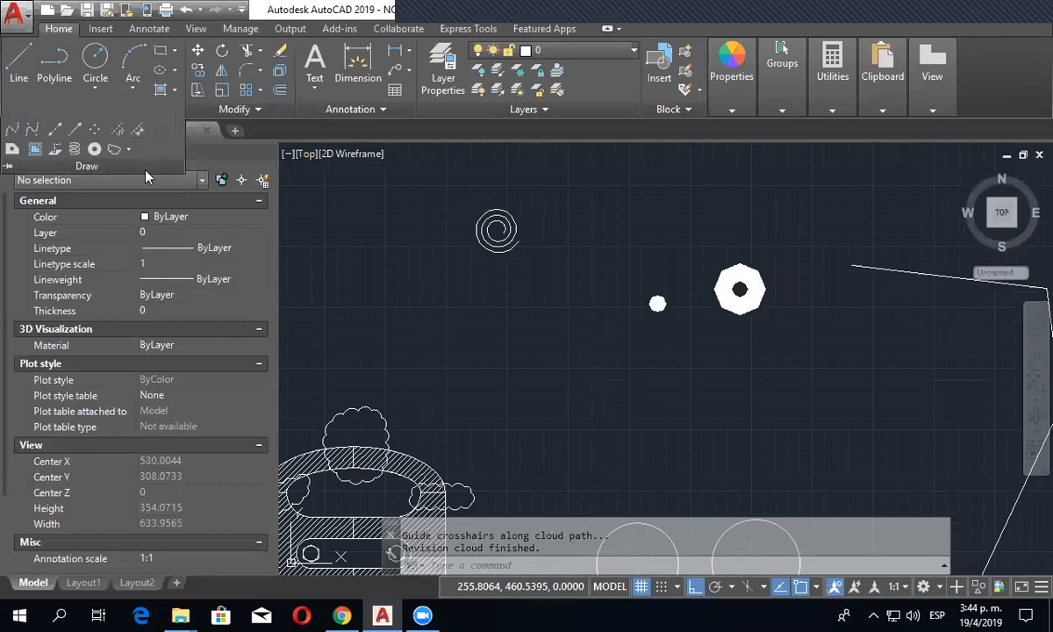
left_click(128, 150)
left_click(158, 240)
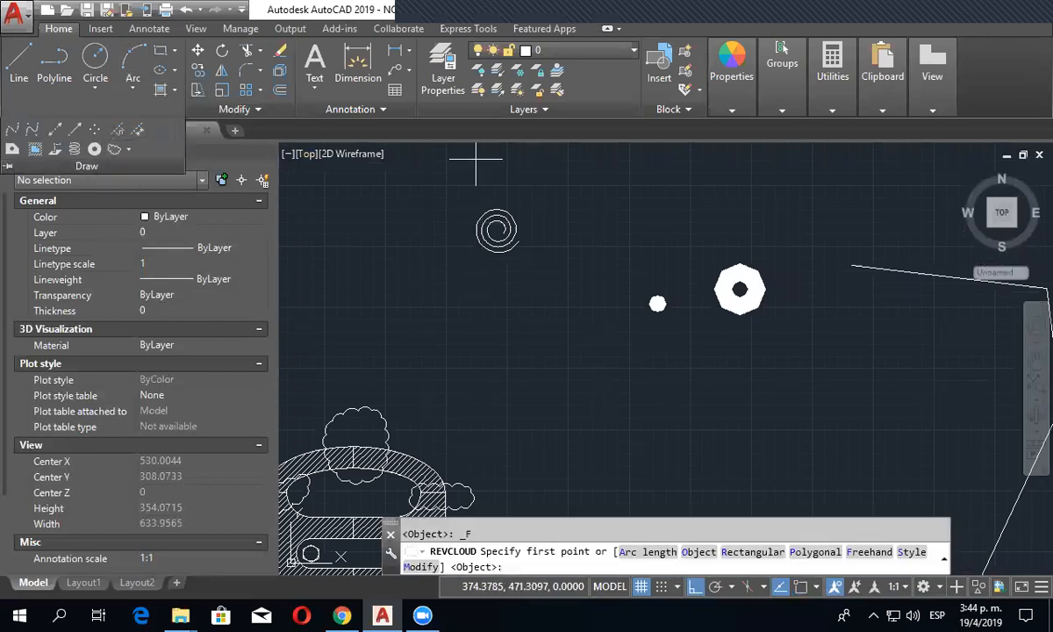
left_click(454, 180)
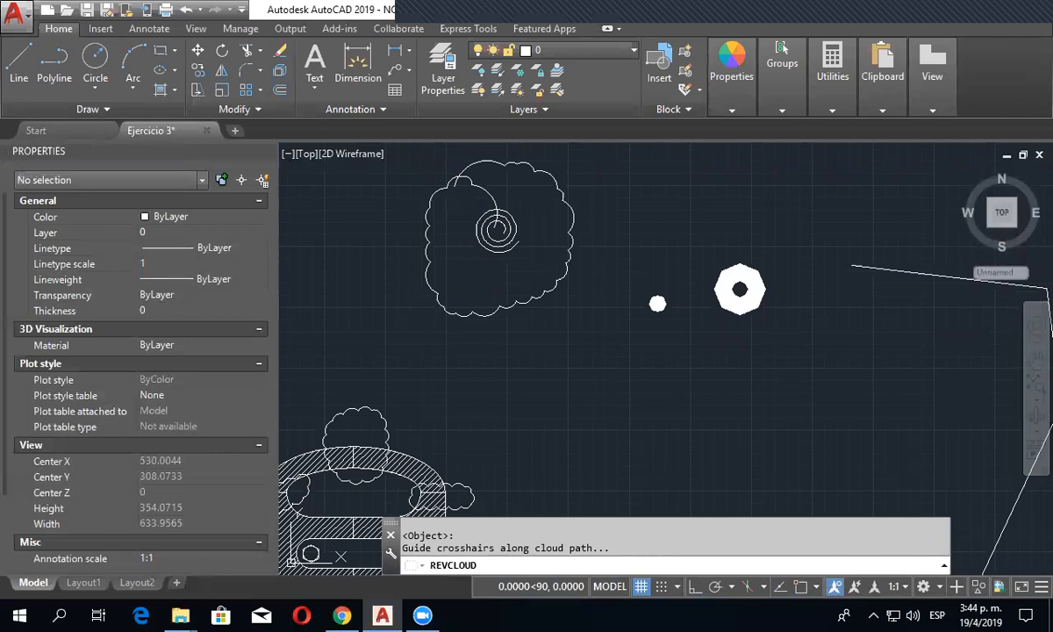
key("Escape")
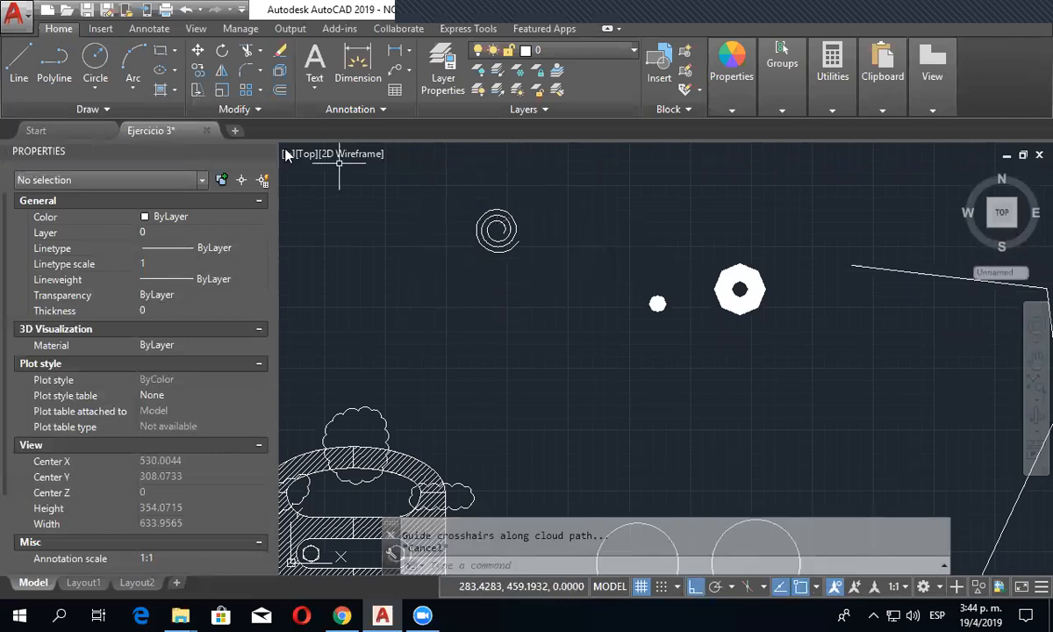
- Draw a closed freehand revision cloud around the helix above the second part
left_click(107, 108)
left_click(114, 150)
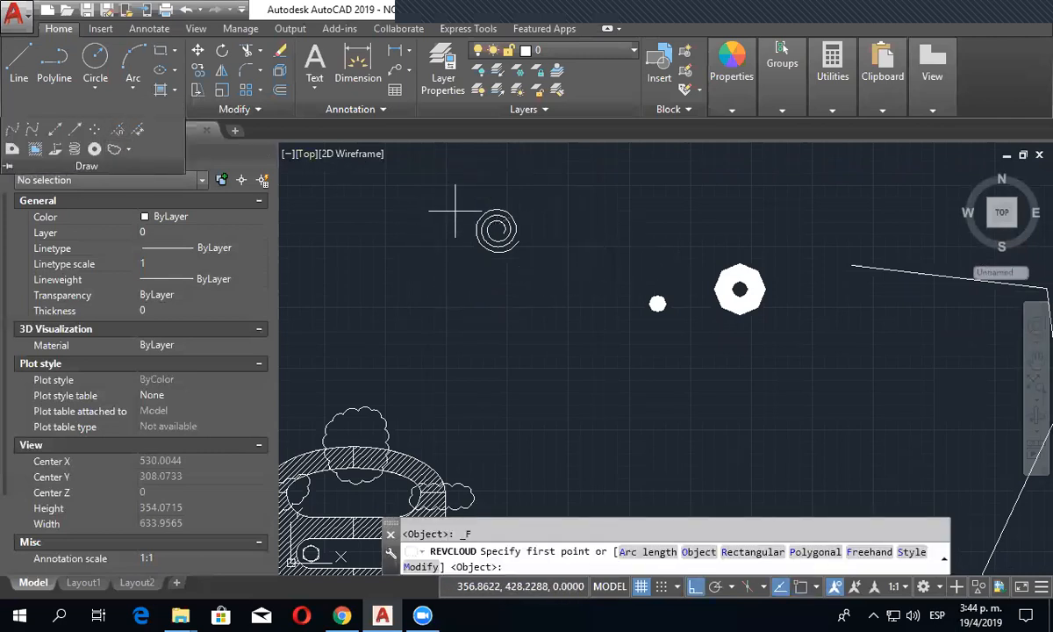
left_click(458, 188)
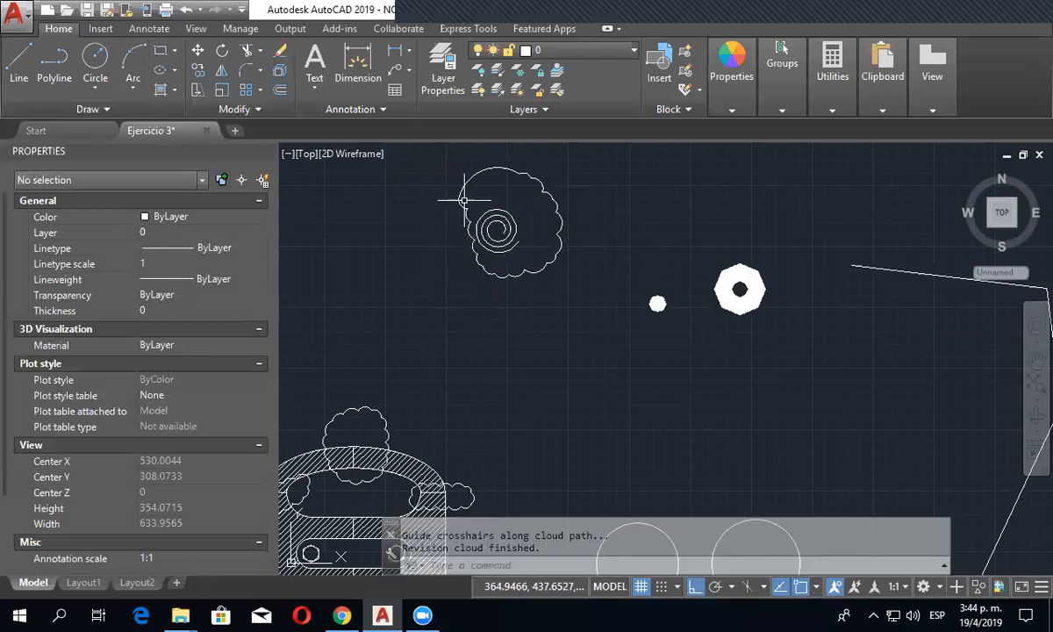
scroll(584, 256, "down", 2)
scroll(598, 281, "down", 2)
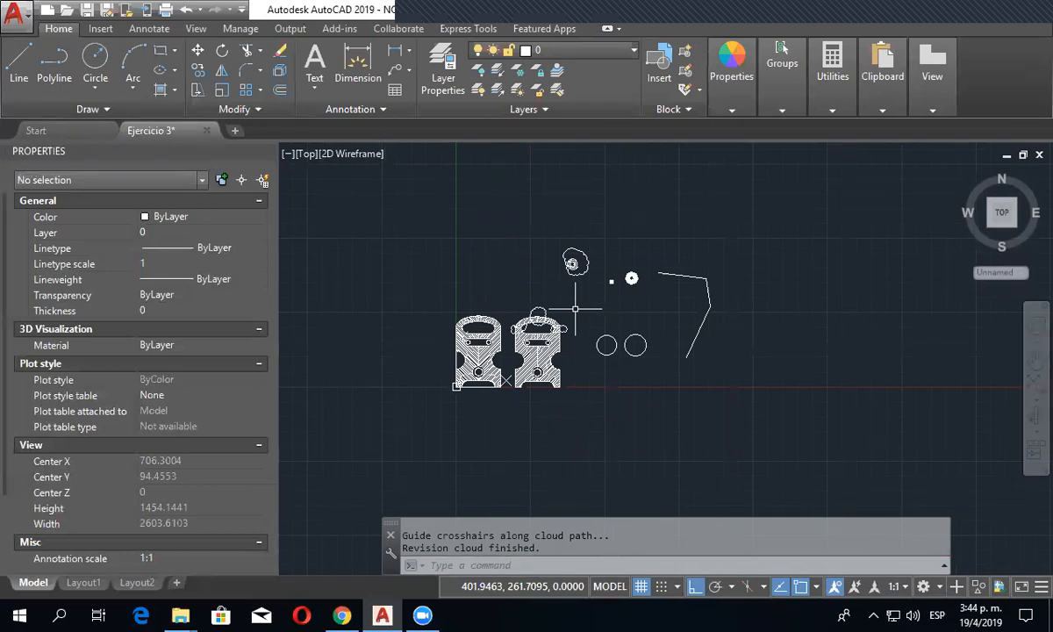
left_click(167, 107)
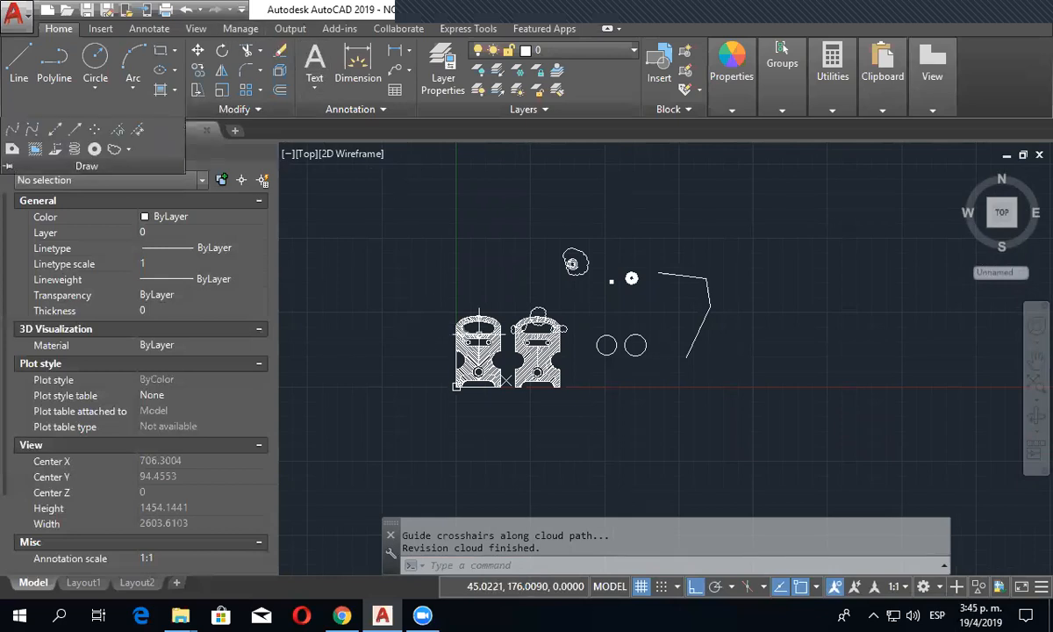
middle_click_drag(529, 234, 599, 230)
key("Escape")
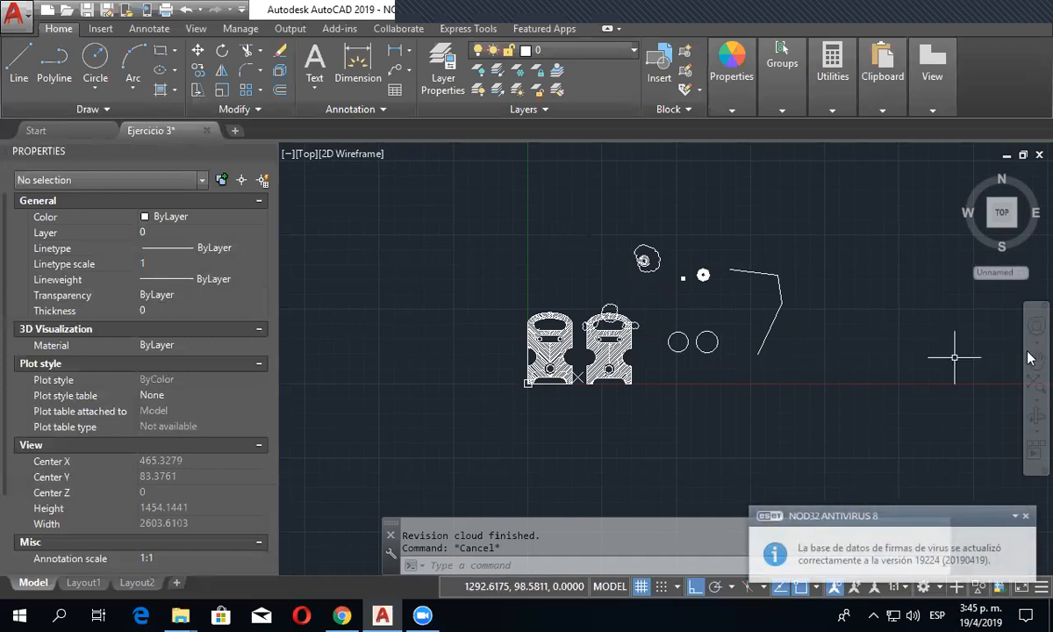
- Dismiss the antivirus notification and open Ejercicio-05.pdf from the Instructor folder in Adobe Acrobat Reader DC
left_click(1023, 515)
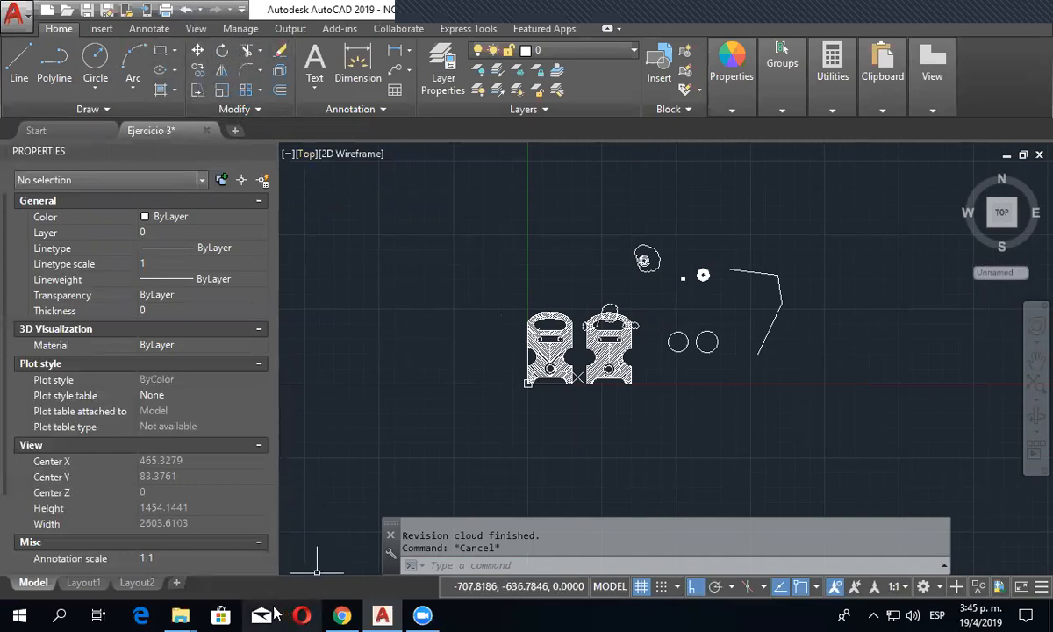
mouse_move(181, 614)
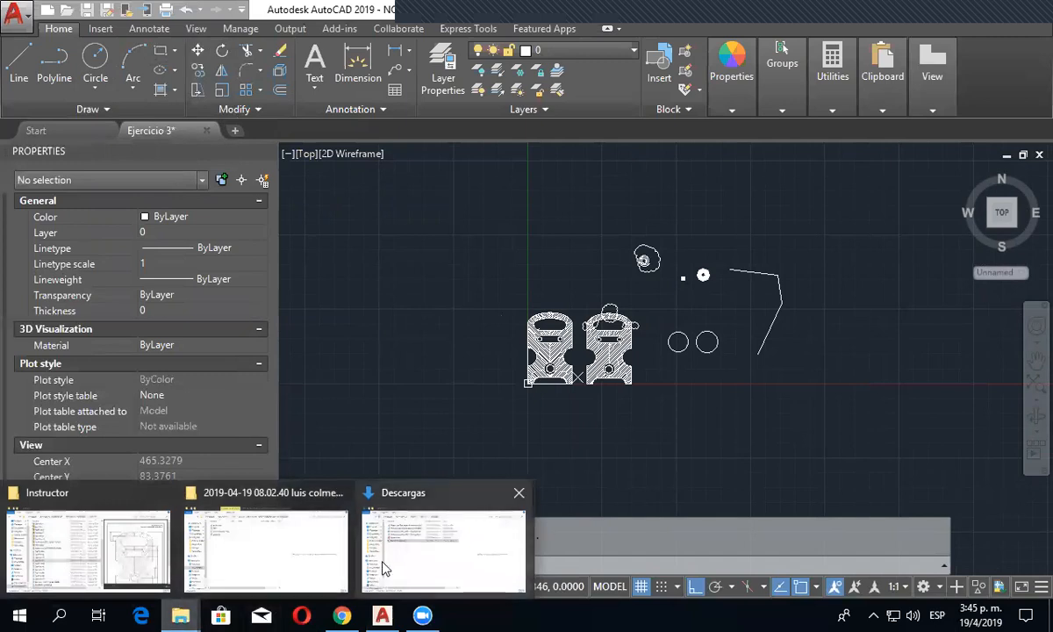
mouse_move(383, 568)
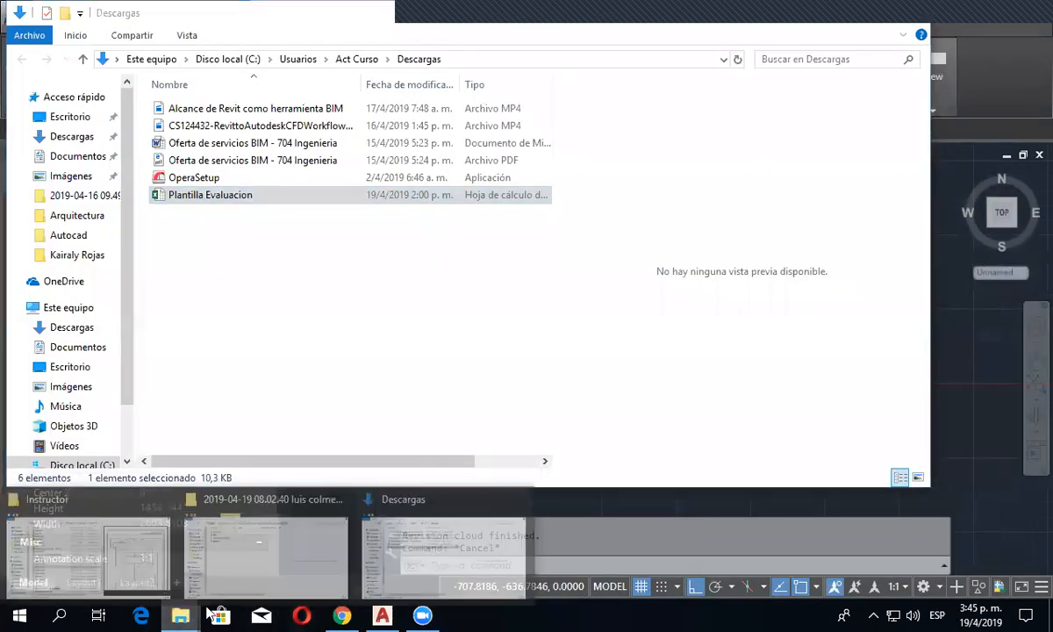
left_click(88, 522)
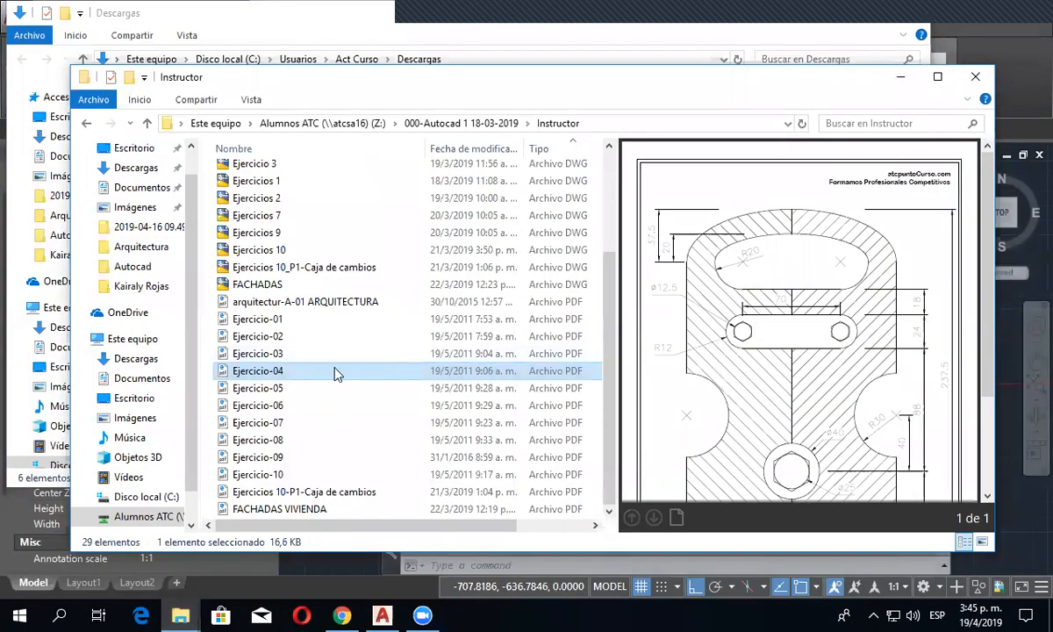
left_click(272, 393)
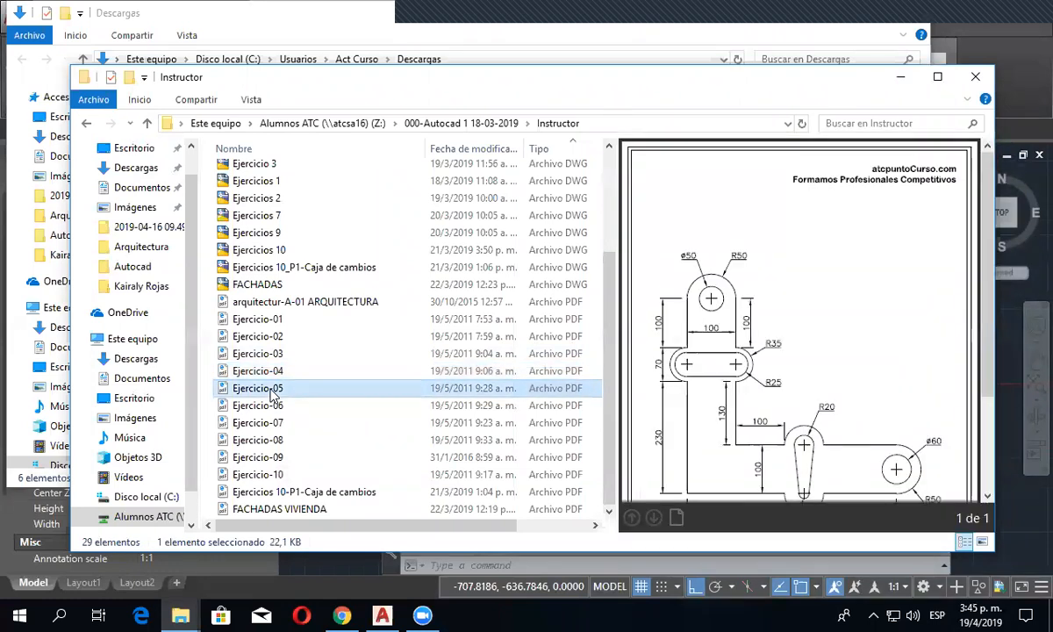
double_click(271, 393)
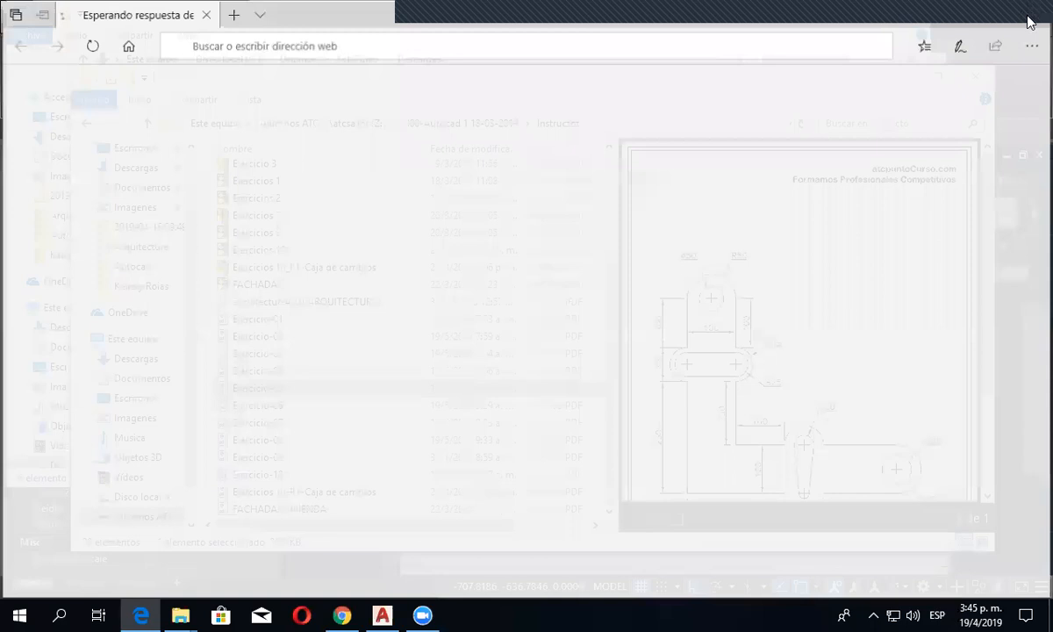
left_click(1029, 11)
right_click(278, 392)
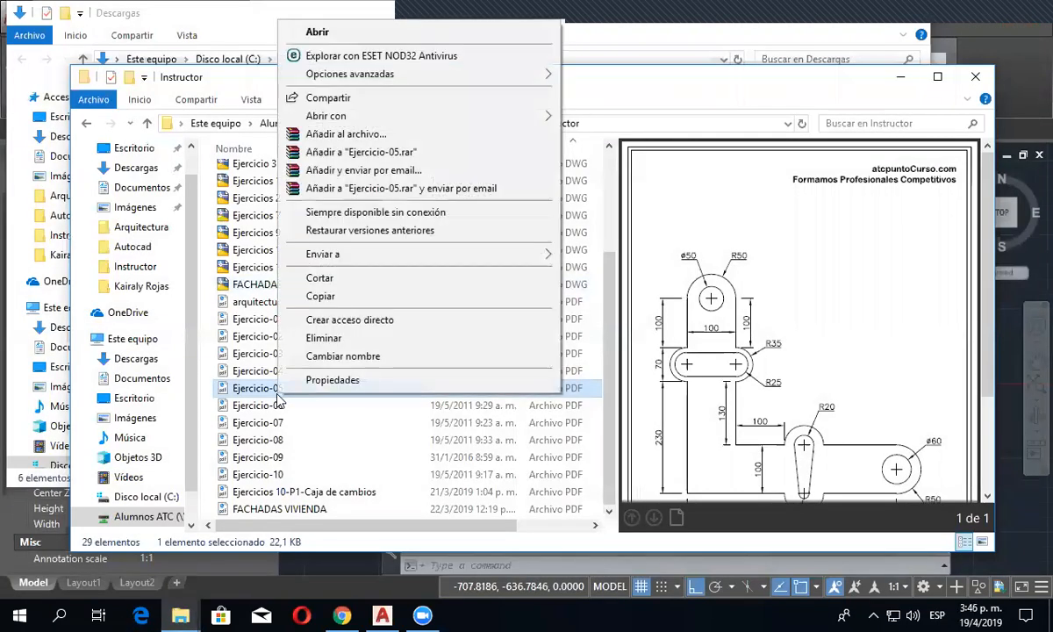
mouse_move(404, 128)
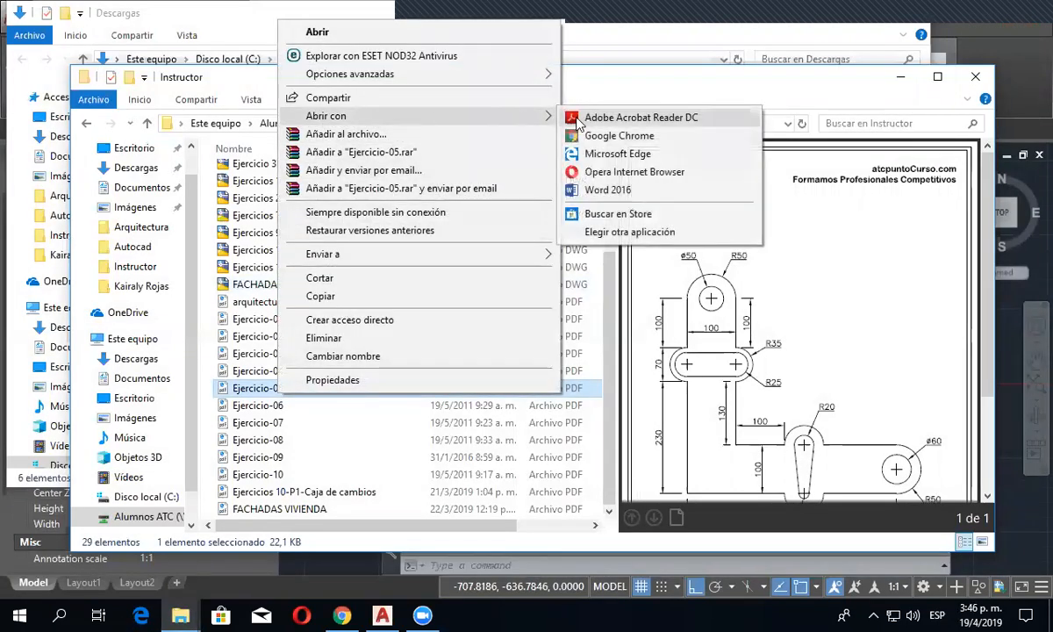
left_click(614, 179)
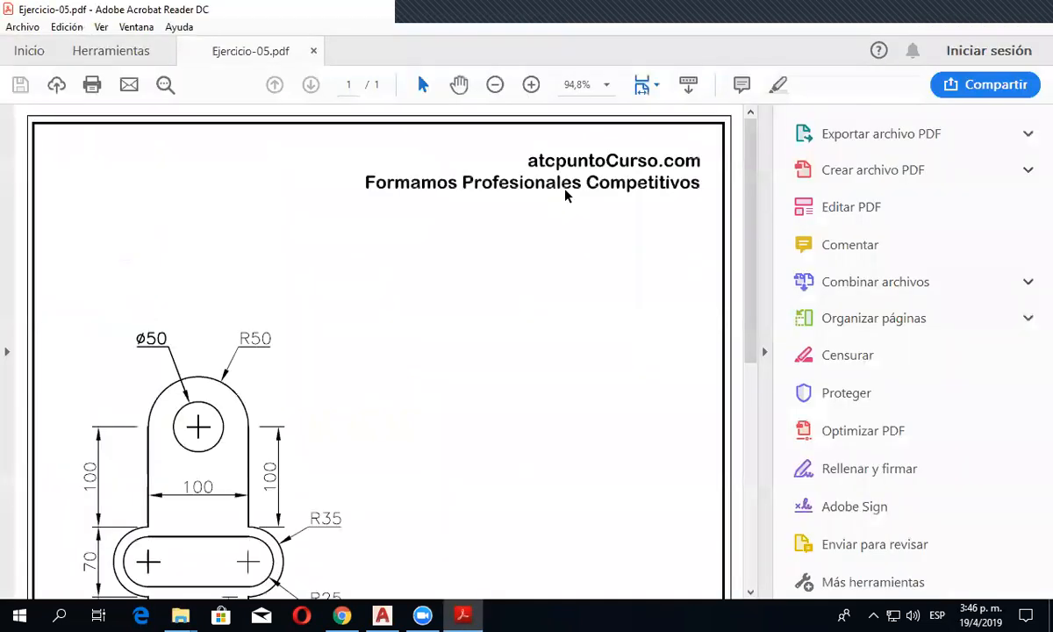
- Collapse the PDF tools pane and fit the whole page to examine the dimensioned part drawing
left_click(763, 355)
scroll(501, 329, "down", 5)
scroll(501, 329, "up", 3)
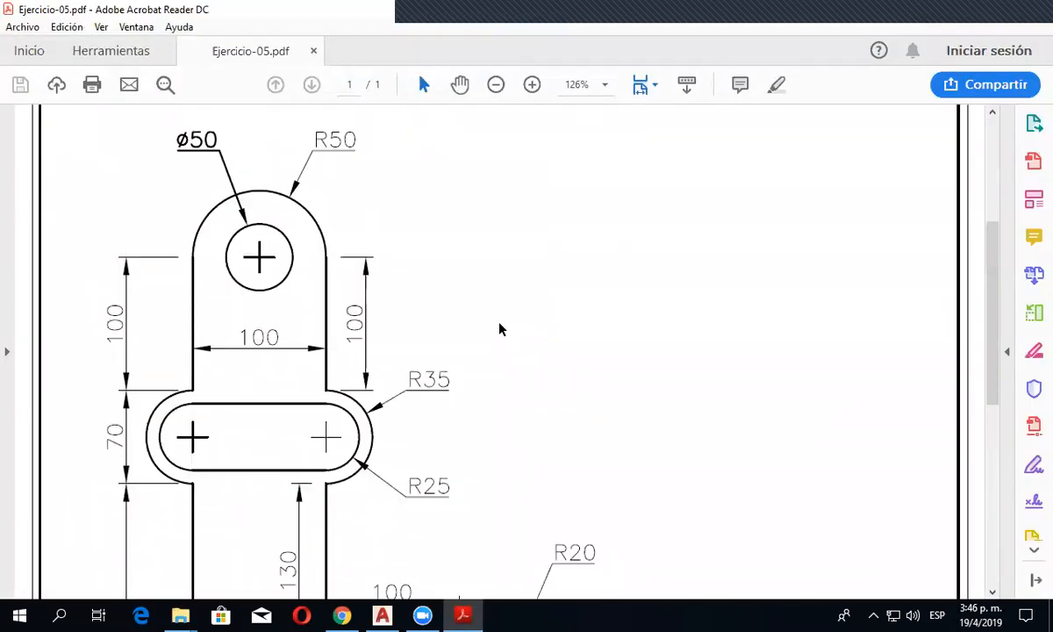
left_click(653, 88)
left_click(665, 133)
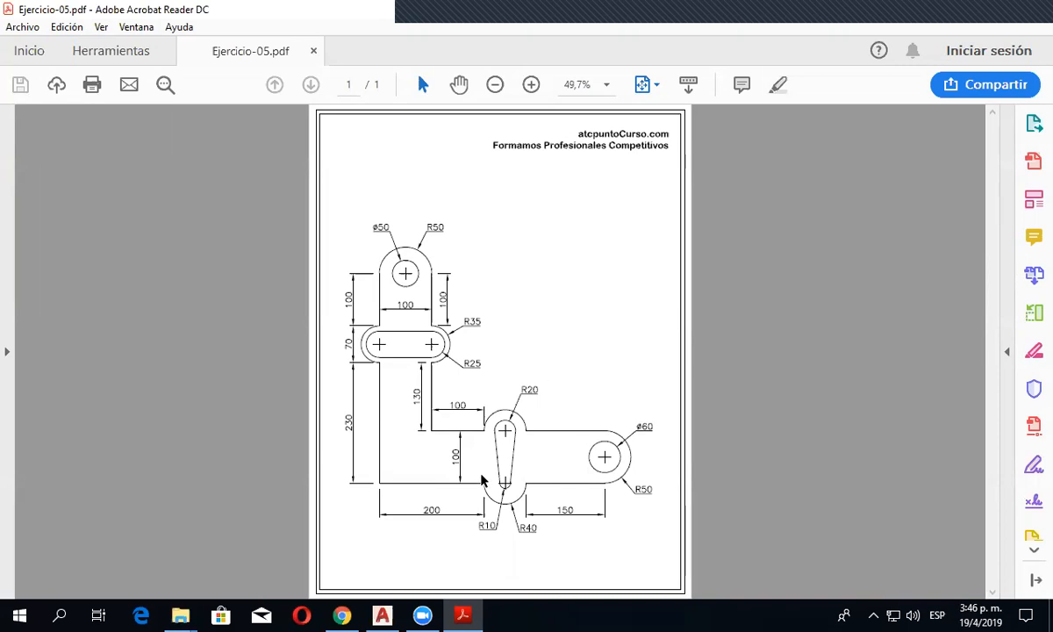
- Switch to AutoCAD, create a new blank drawing and start saving it with Ejercicio 3 as the base name
mouse_move(383, 614)
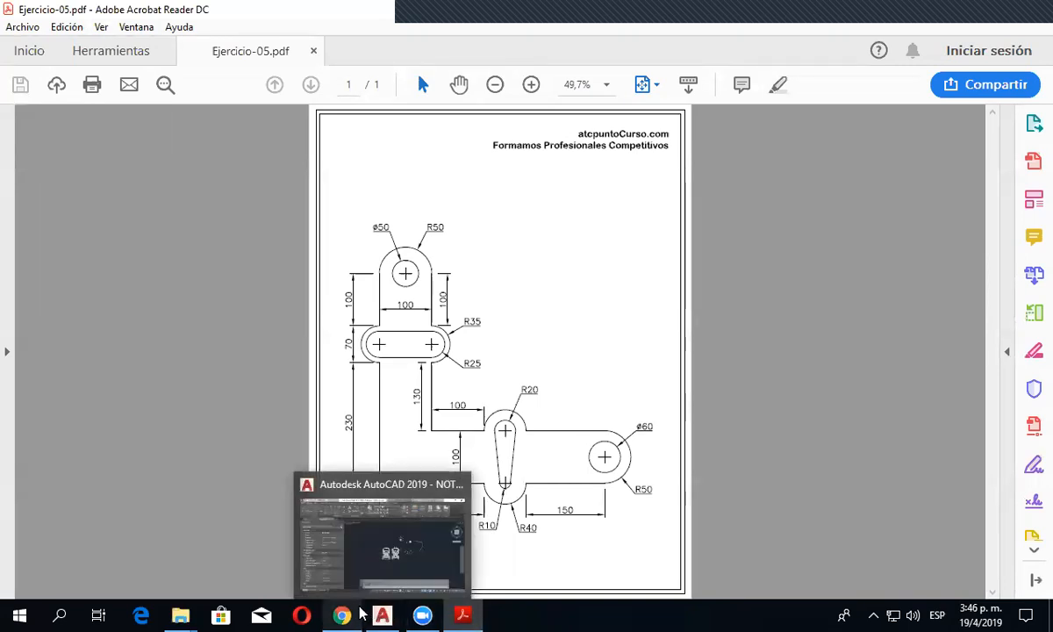
left_click(392, 614)
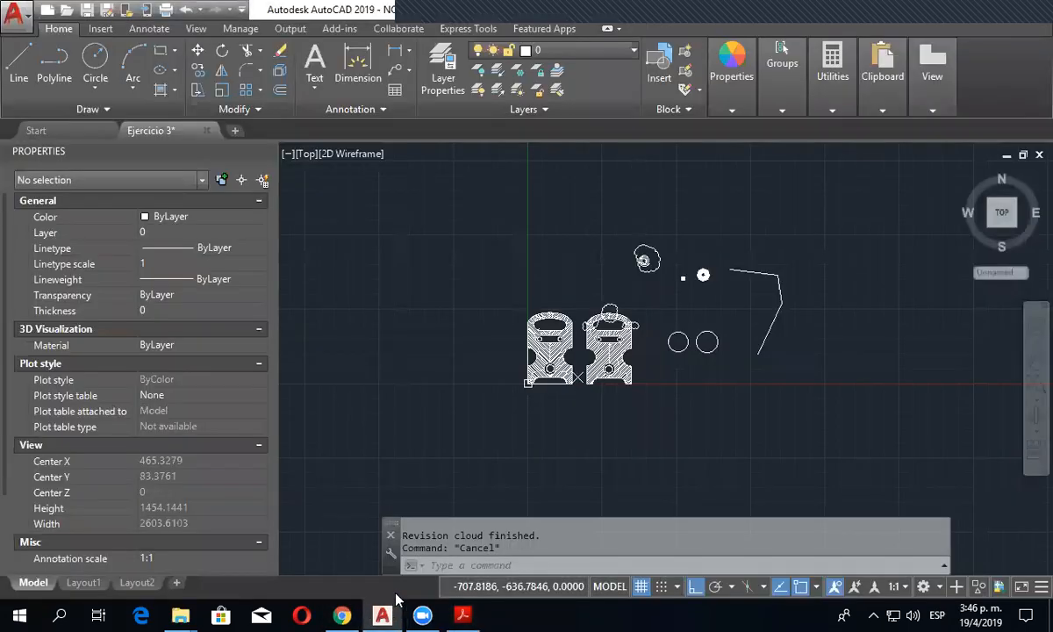
left_click(236, 131)
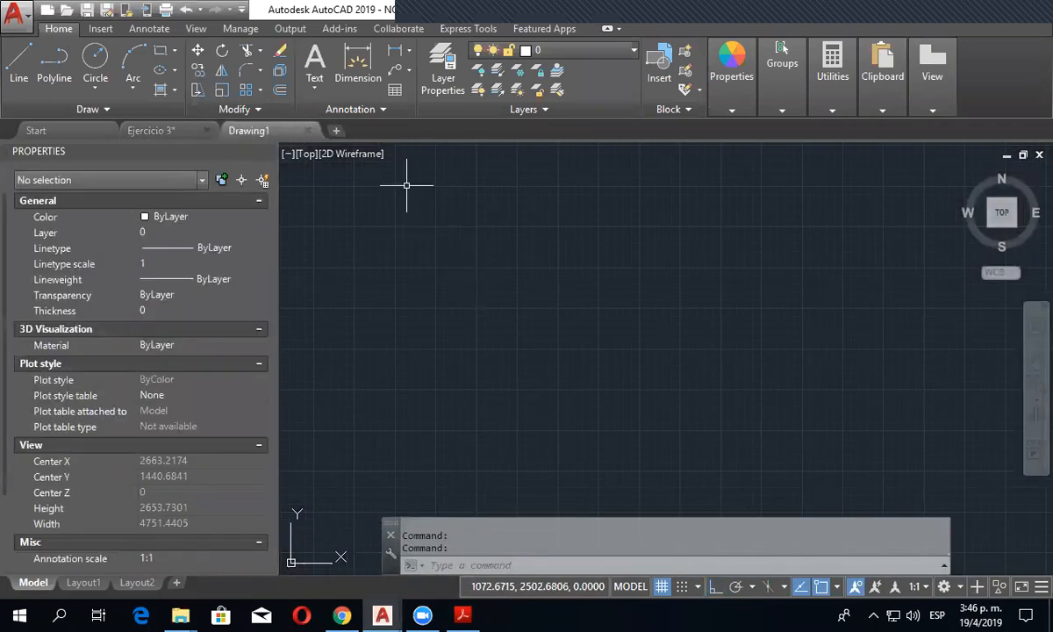
key("ctrl+s")
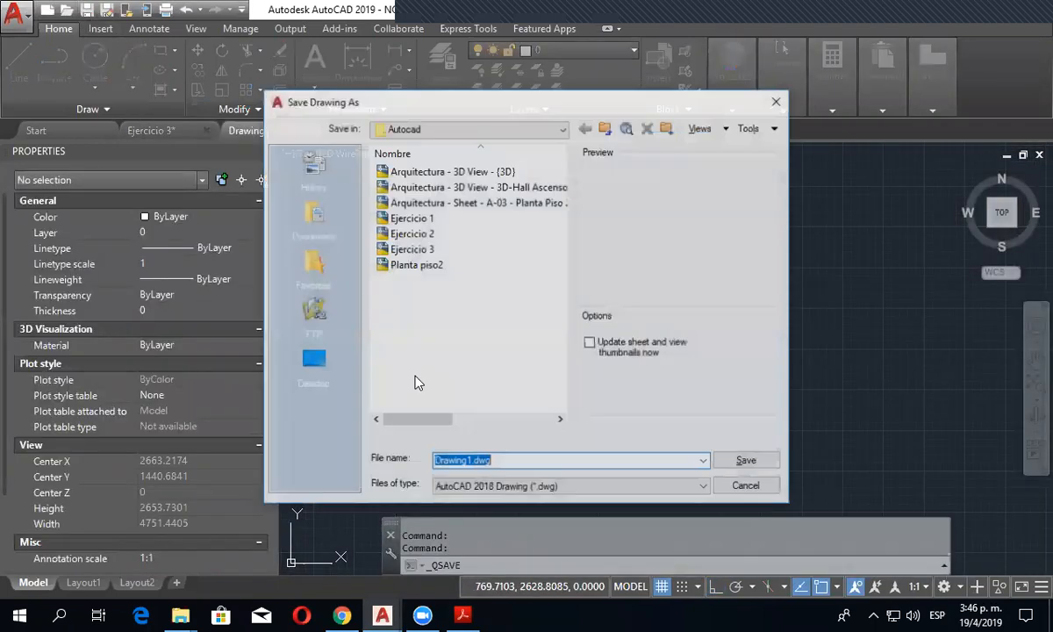
left_click(412, 249)
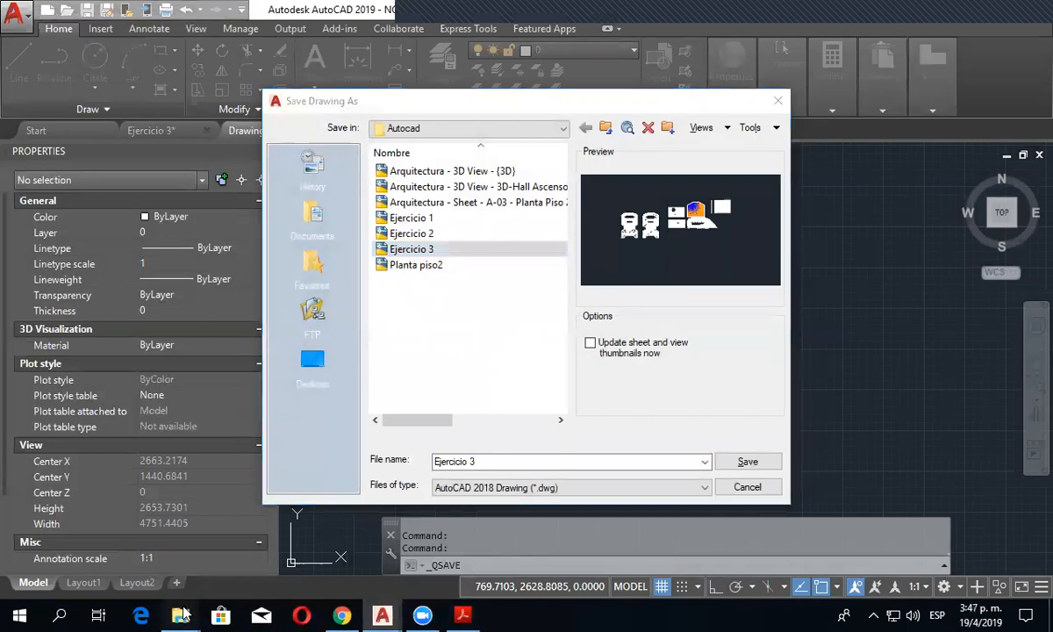
- Preview the Ejercicio-04, Ejercicio-03 and Ejercicio-05 PDFs in File Explorer's Instructor folder to check the exercise number, and return to AutoCAD
mouse_move(186, 614)
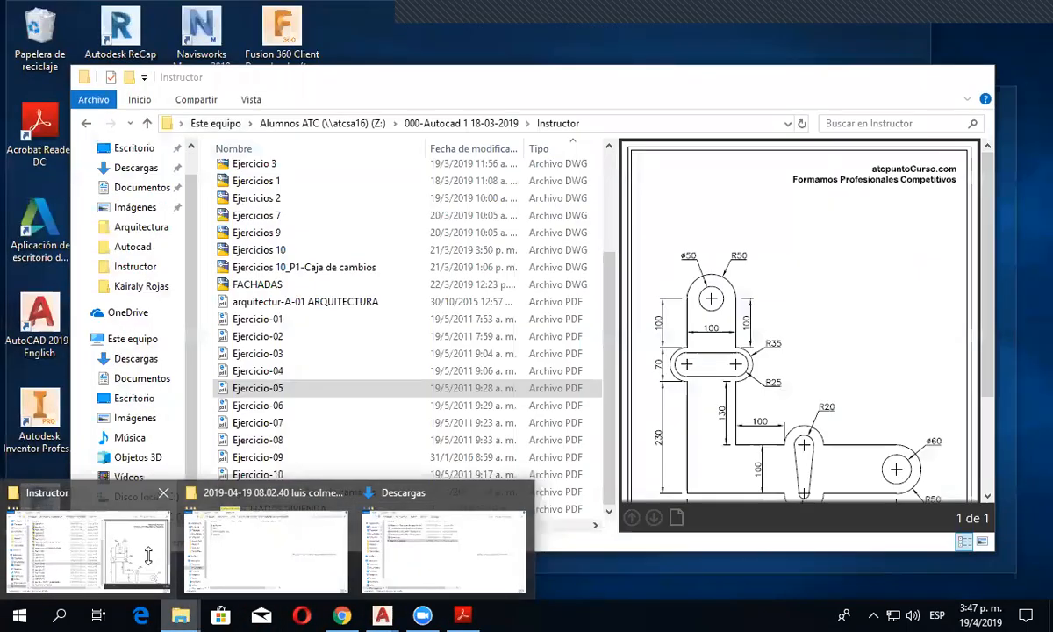
left_click(150, 564)
left_click(263, 370)
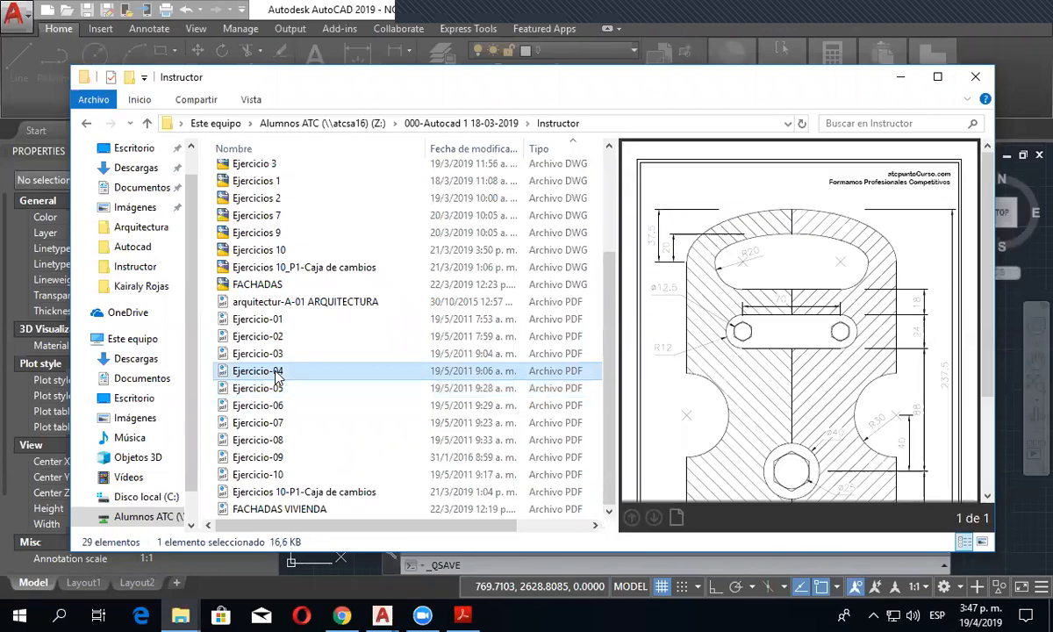
left_click(276, 354)
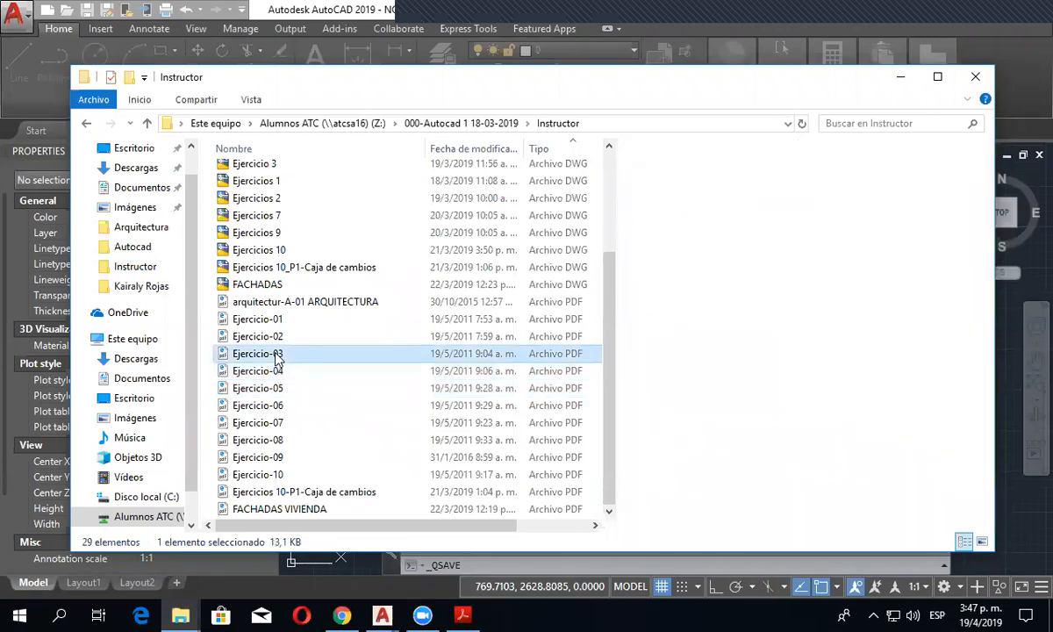
left_click(276, 370)
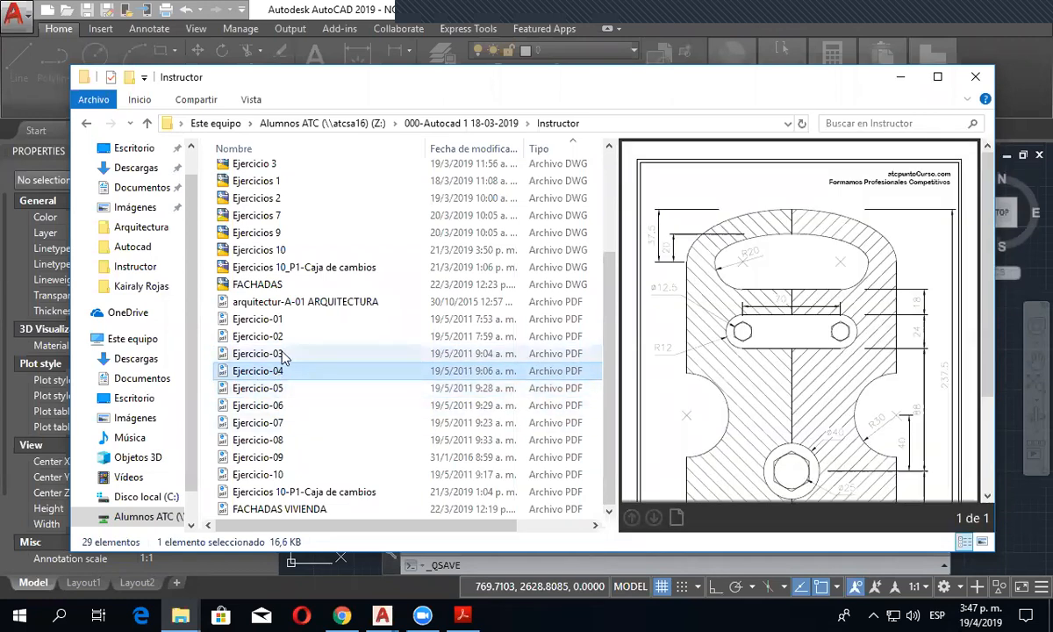
left_click(279, 391)
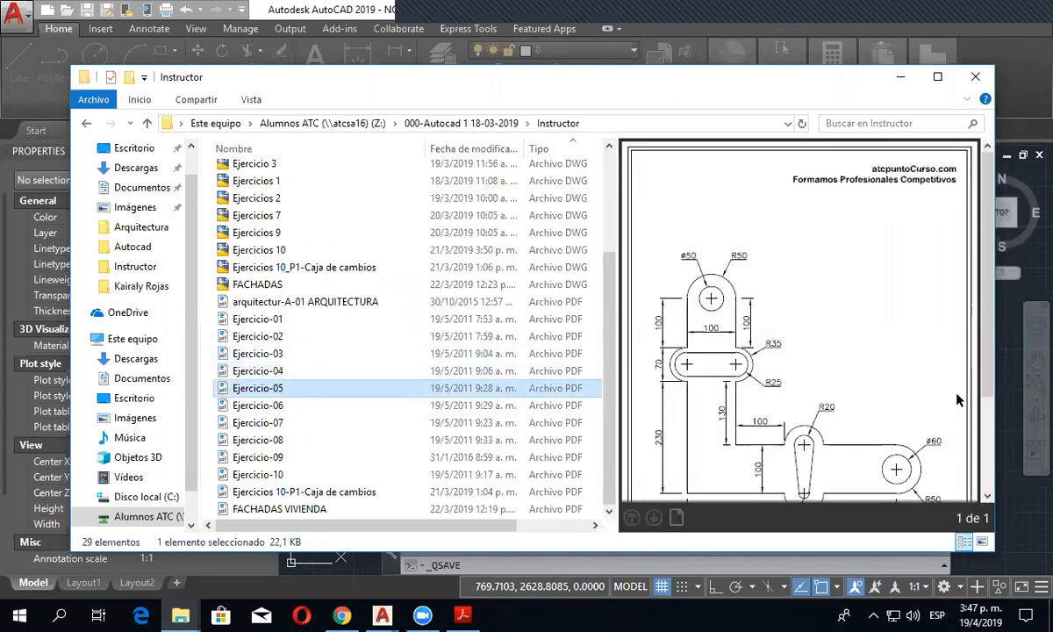
left_click(1005, 418)
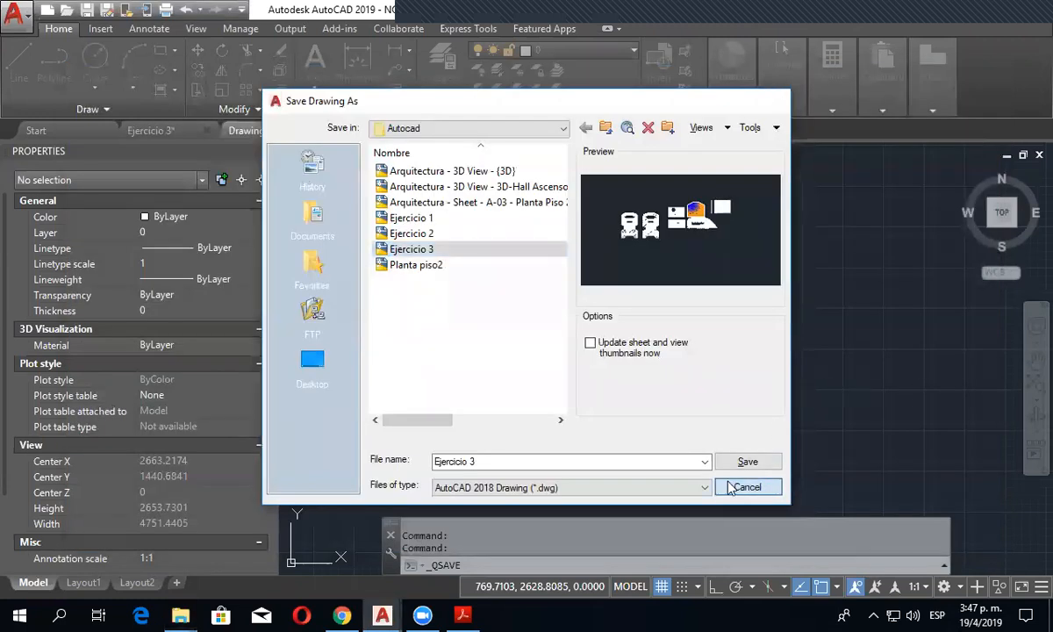
- Save the new drawing as Ejercicio 5 in the Autocad folder, restarting the save and reusing the existing exercise name
left_click(747, 487)
scroll(549, 352, "down", 4)
scroll(547, 351, "up", 4)
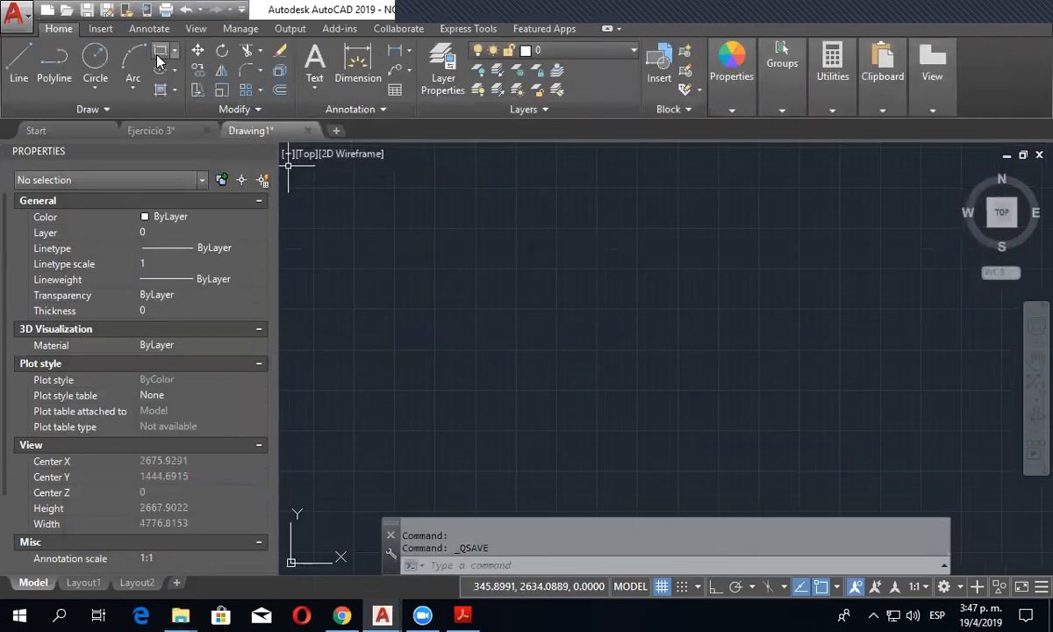
left_click(88, 11)
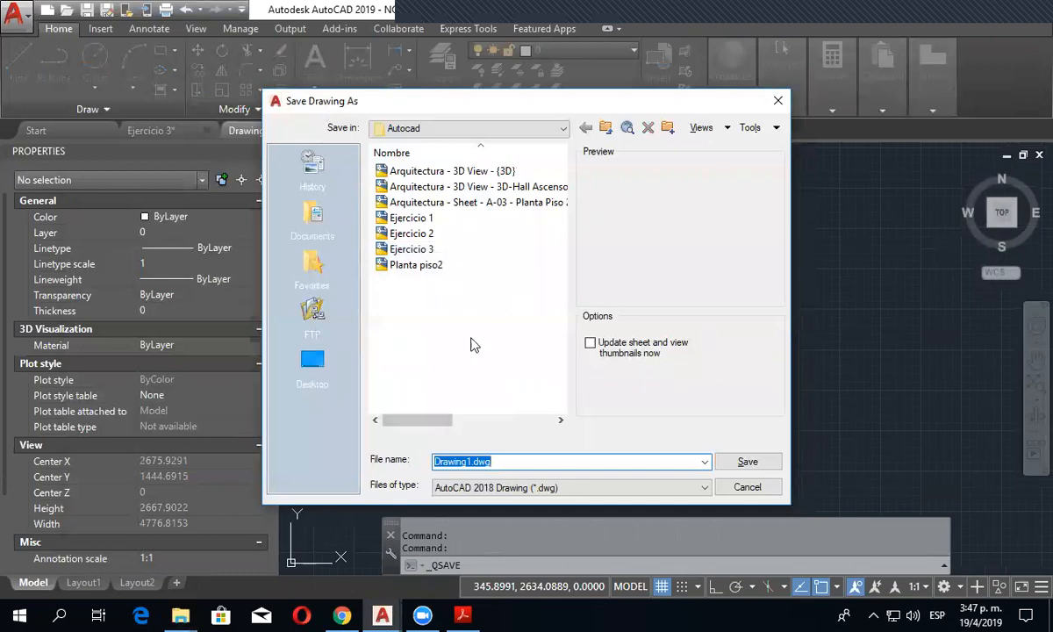
left_click(432, 250)
left_click(474, 461)
left_click(476, 461)
key("BackSpace")
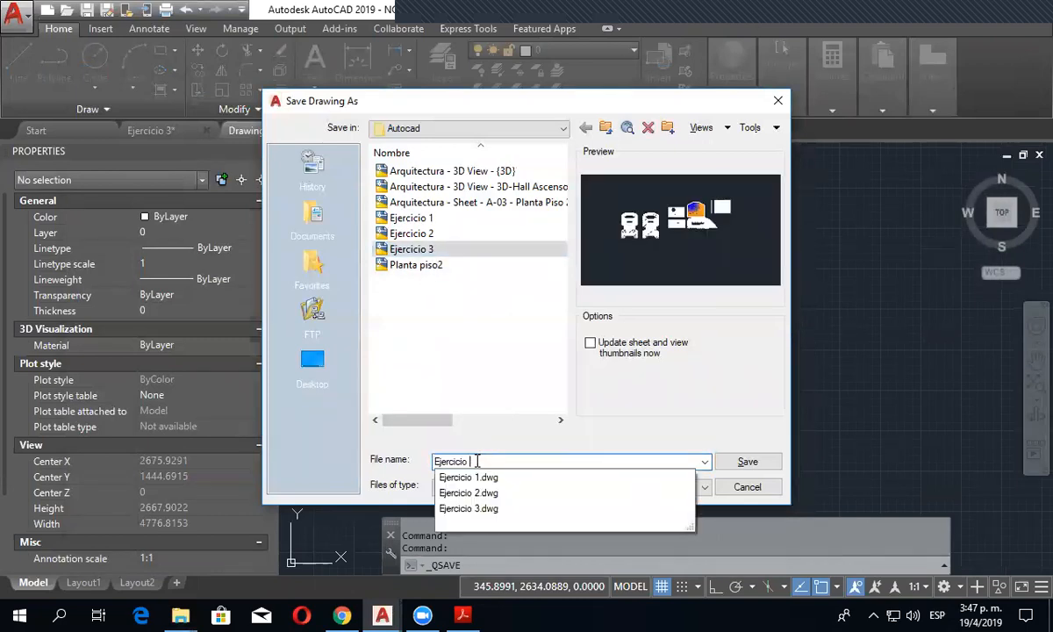
type("5")
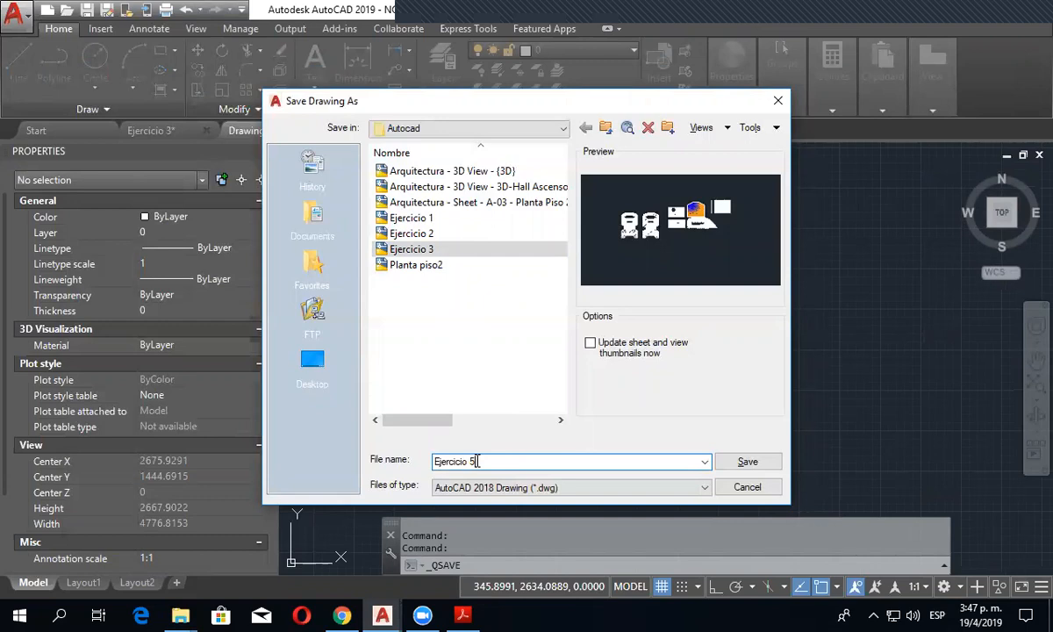
left_click(743, 463)
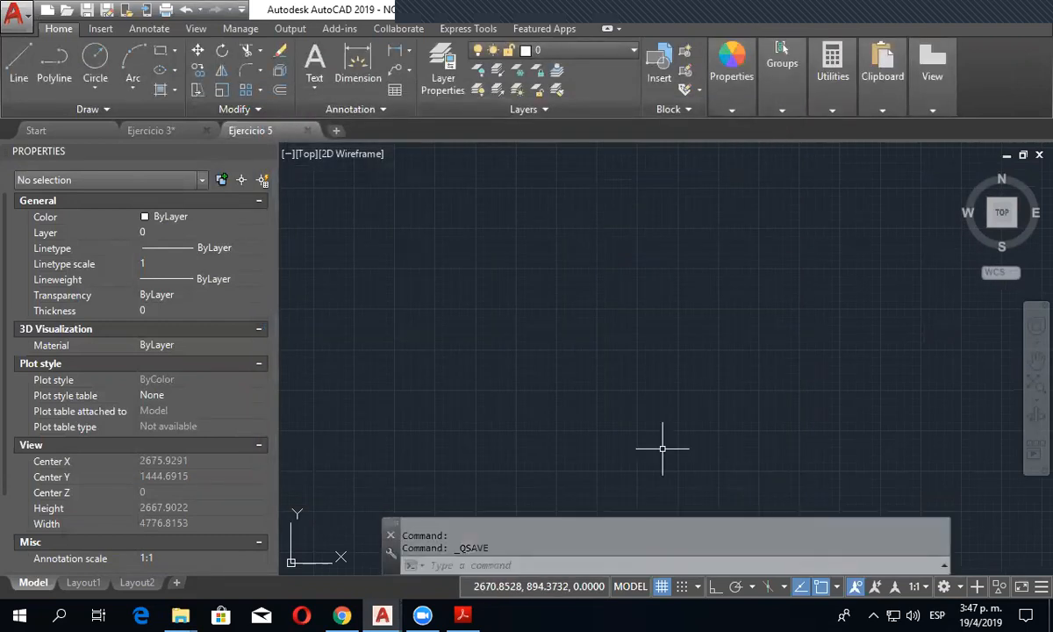
- In the Ejercicio 3 drawing, delete the helix with its cloud, the circles, the polyline and the other loose objects beside the second part
left_click(146, 127)
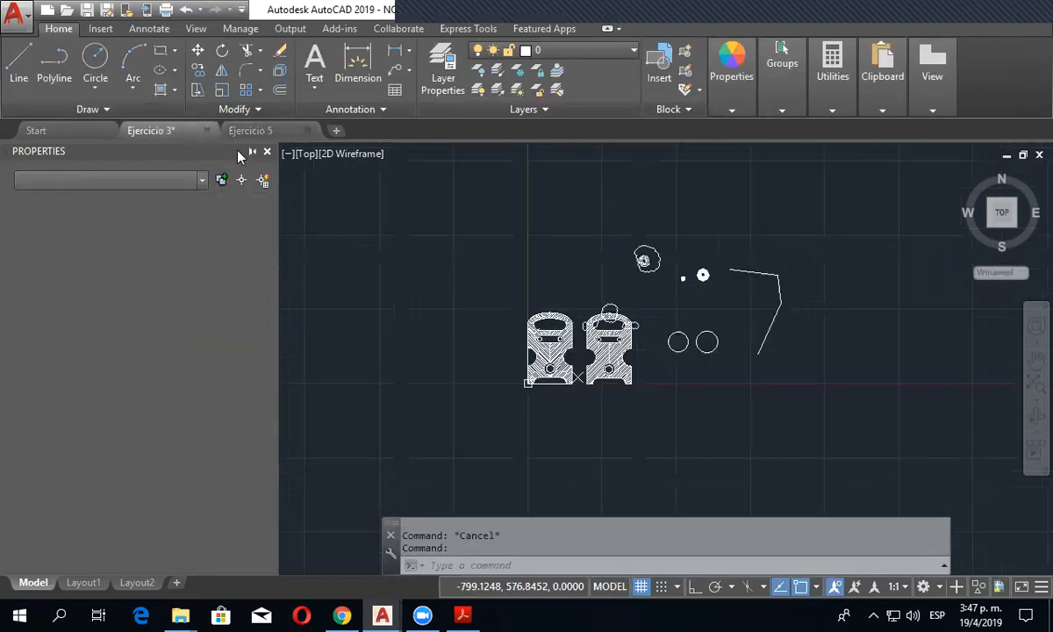
left_click(808, 393)
left_click(640, 222)
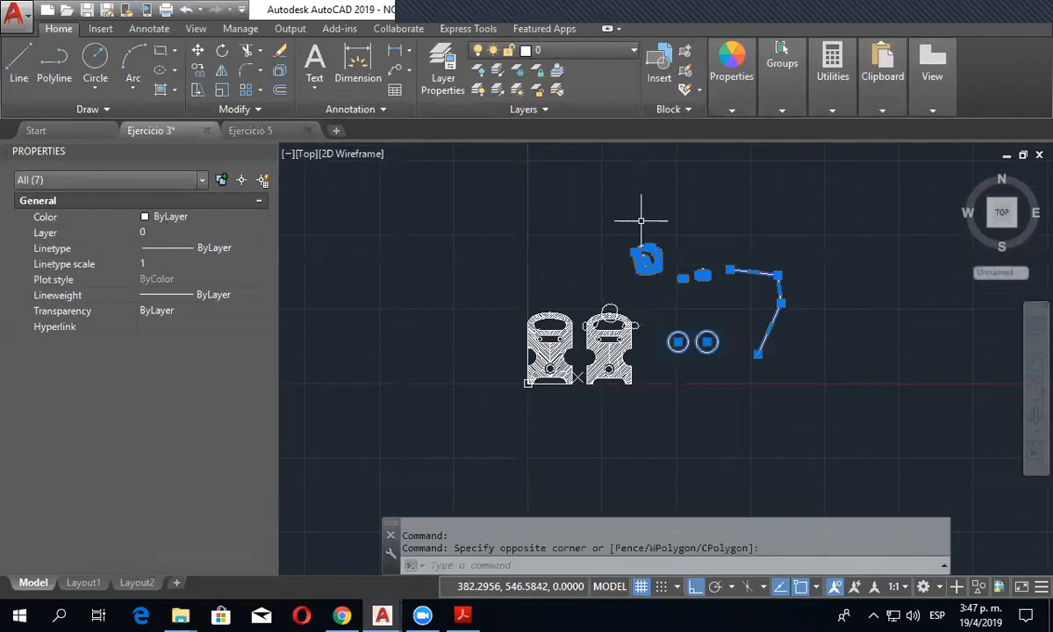
key("Delete")
- Delete the remaining revision clouds around the upper arch of the second part
scroll(590, 239, "up", 8)
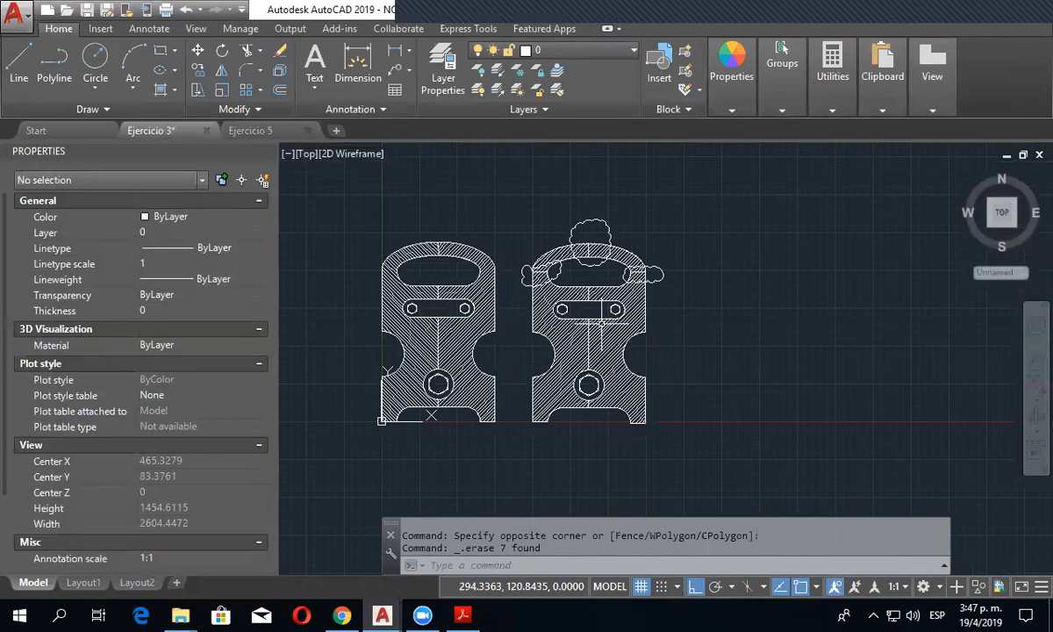
left_click(590, 238)
key("Delete")
left_click(741, 256)
key("Delete")
left_click(423, 245)
key("Delete")
- Delete the two horizontal lines with evenly spaced point markers far above the hatched parts
middle_click(399, 296)
middle_click(399, 296)
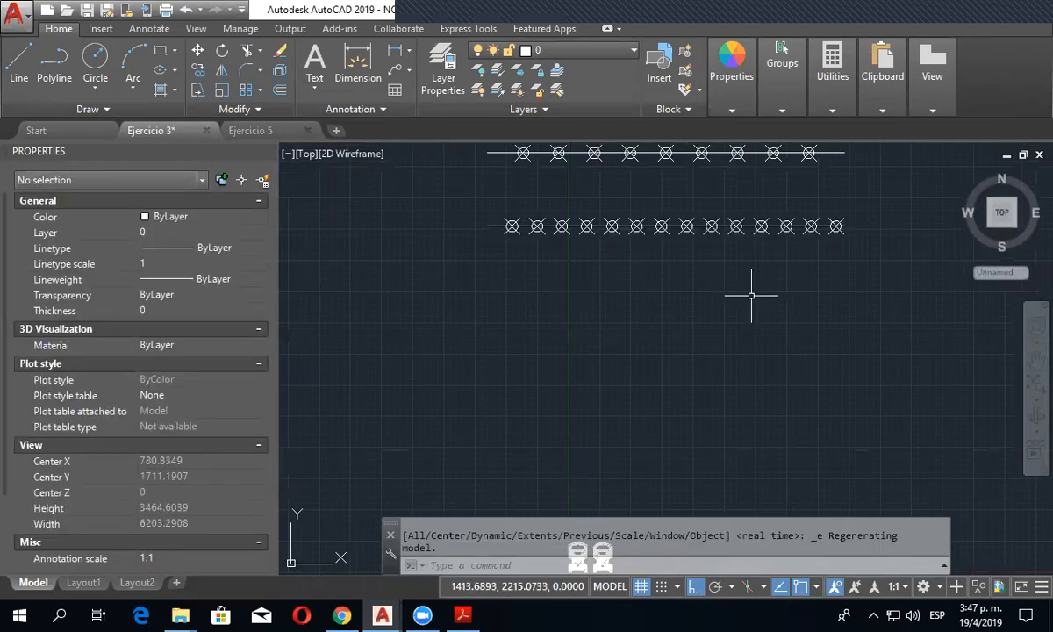
scroll(757, 303, "down", 4)
left_click(829, 305)
left_click(593, 213)
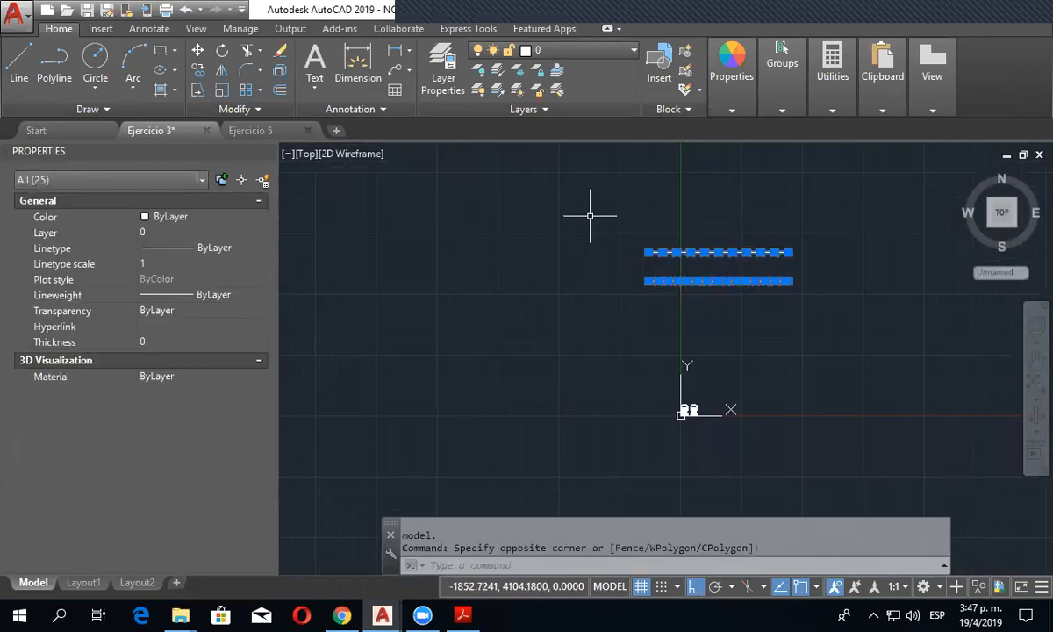
key("Delete")
key("ctrl+z")
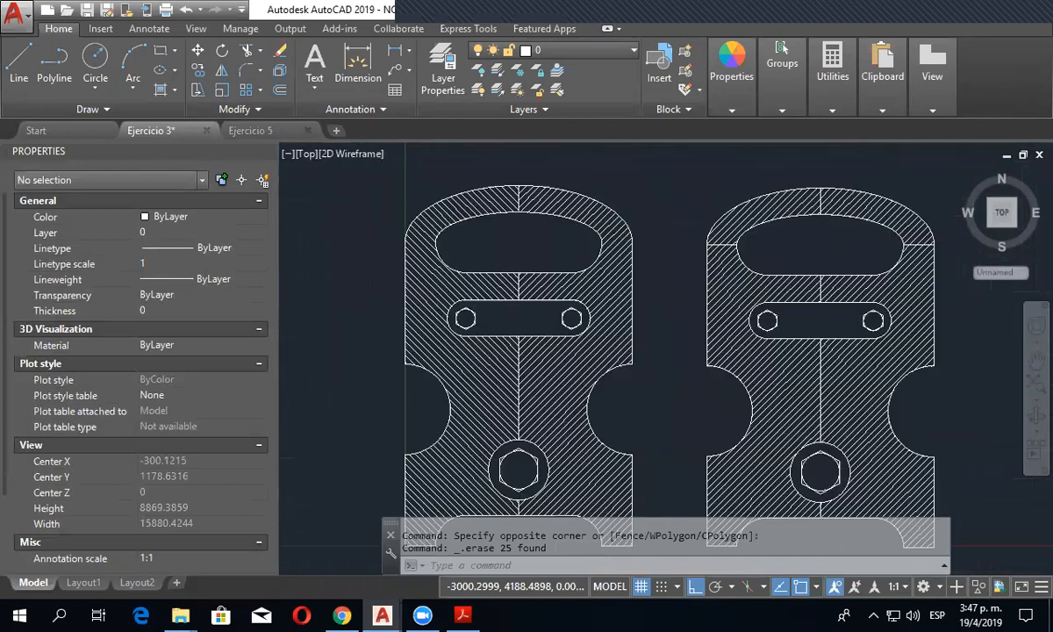
- Save the Ejercicio 3 drawing and close it
middle_click(616, 287)
middle_click(616, 287)
left_click(88, 11)
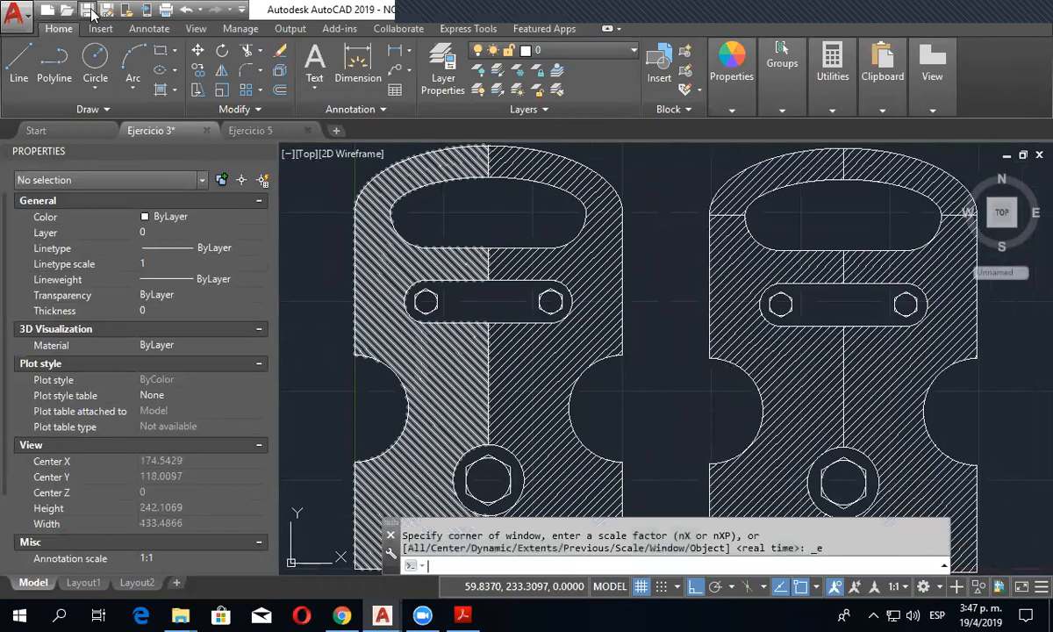
left_click(207, 131)
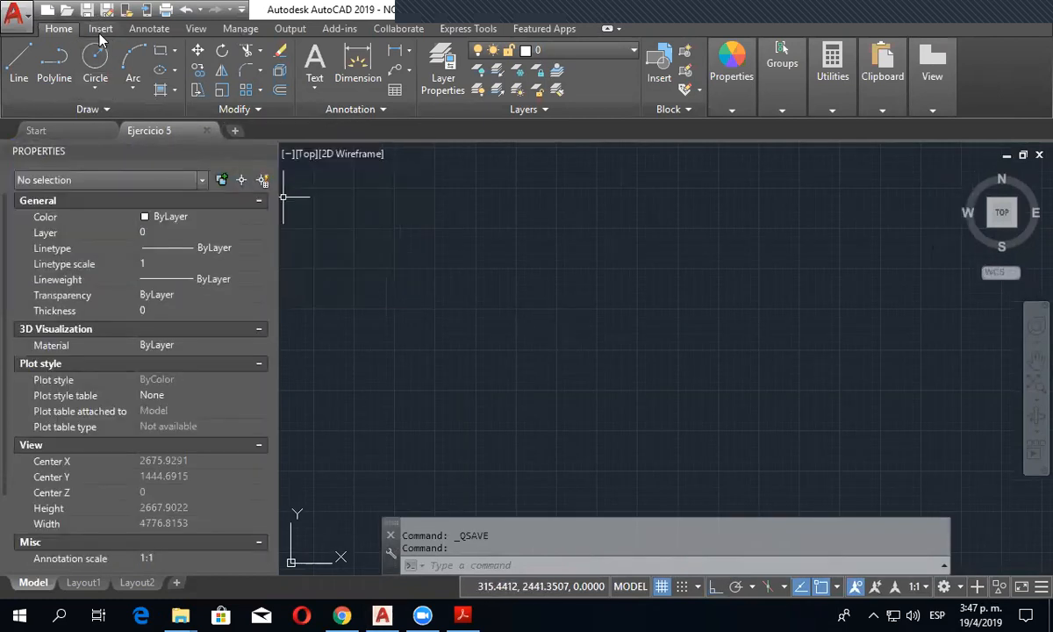
- Rename the file Ejercicio 3 as "Ejercicio 3 y 4" within the file-opening dialog, and leave the dialog without opening anything
left_click(66, 9)
left_click(430, 252)
left_click(443, 250)
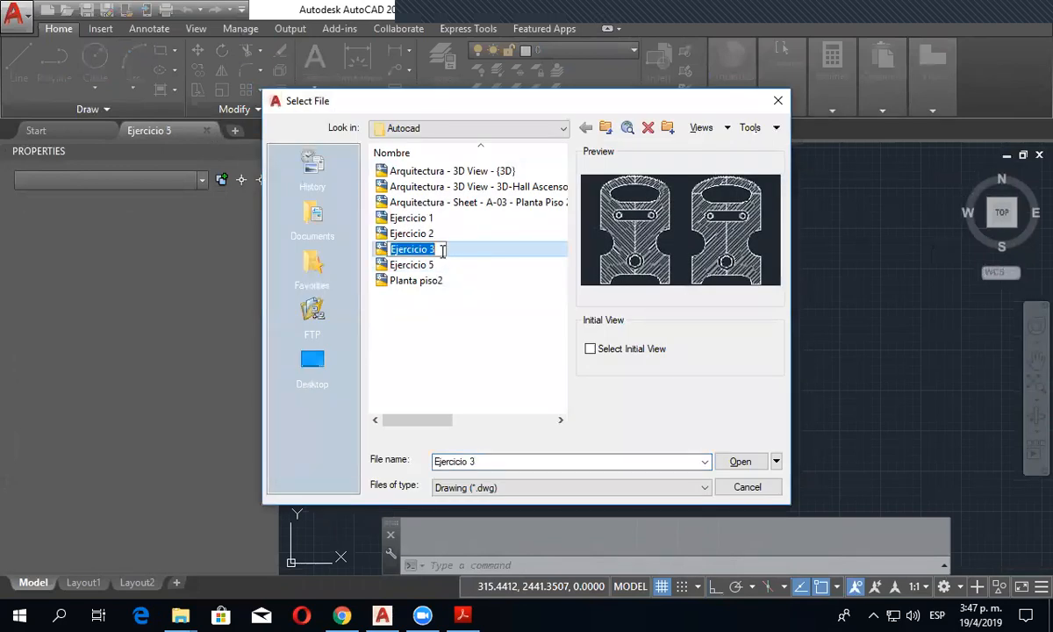
key("End")
type("y ")
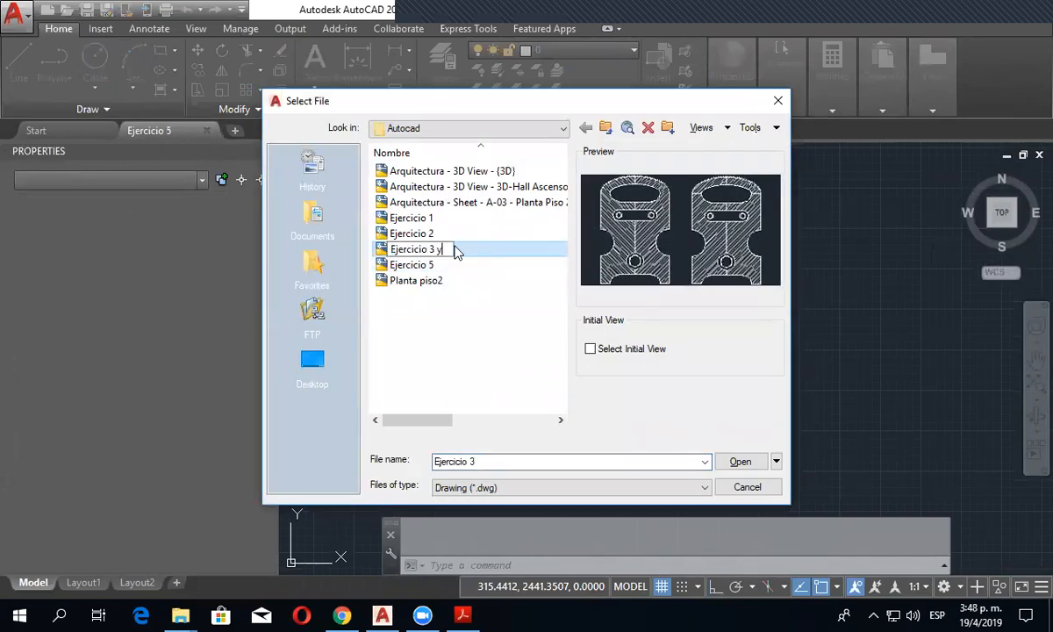
type("4")
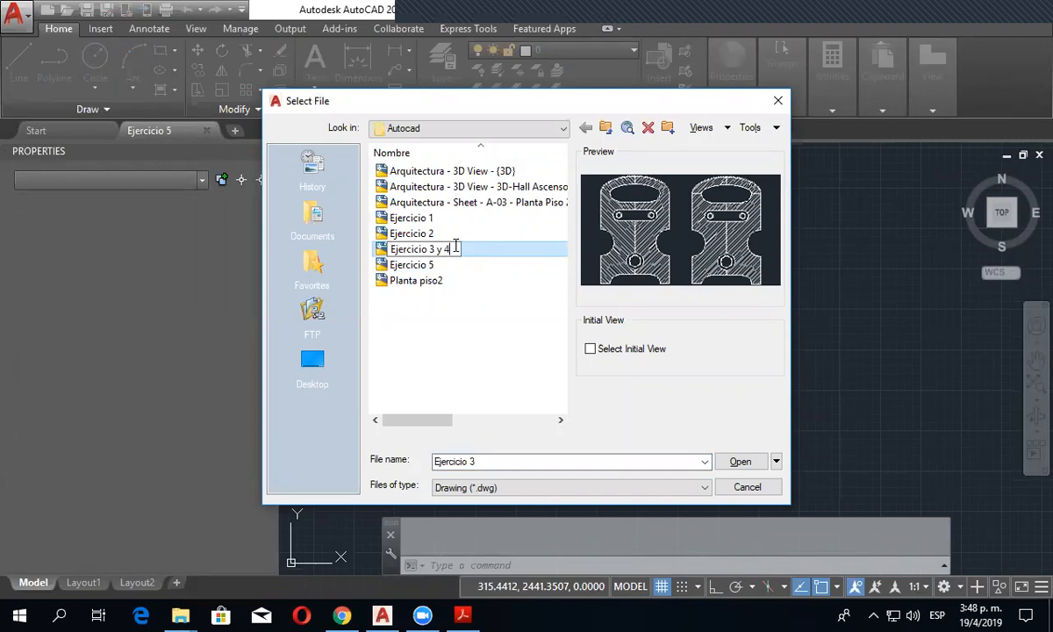
left_click(505, 343)
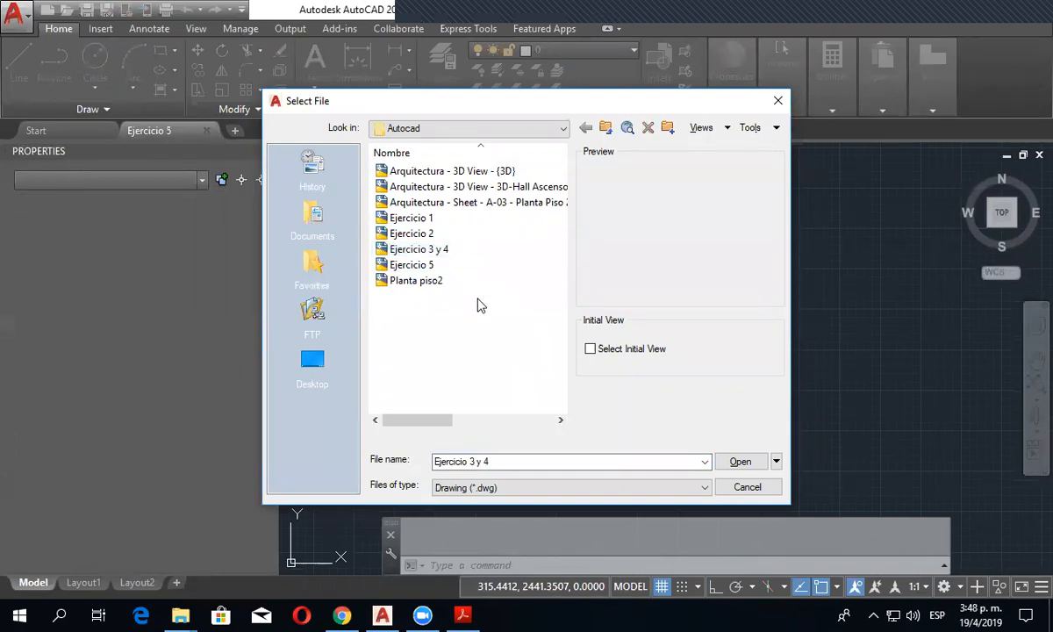
left_click(756, 486)
- Bring the origin of the empty Ejercicio 5 drawing into view and switch to the Ejercicio-05 PDF in Adobe Acrobat Reader DC
middle_click(517, 388)
middle_click(518, 389)
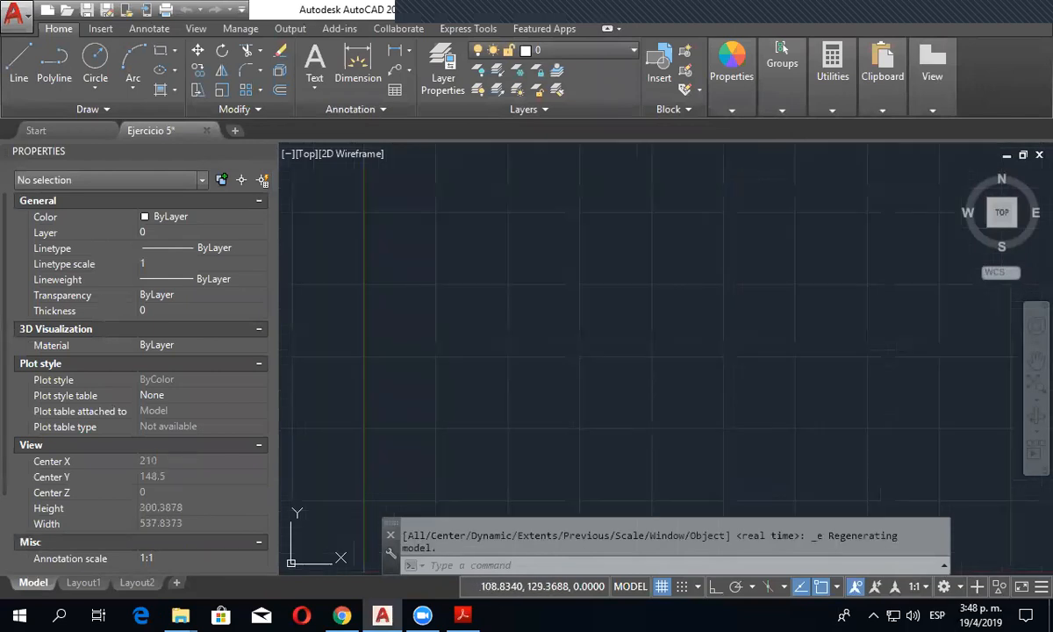
middle_click_drag(506, 433, 518, 318)
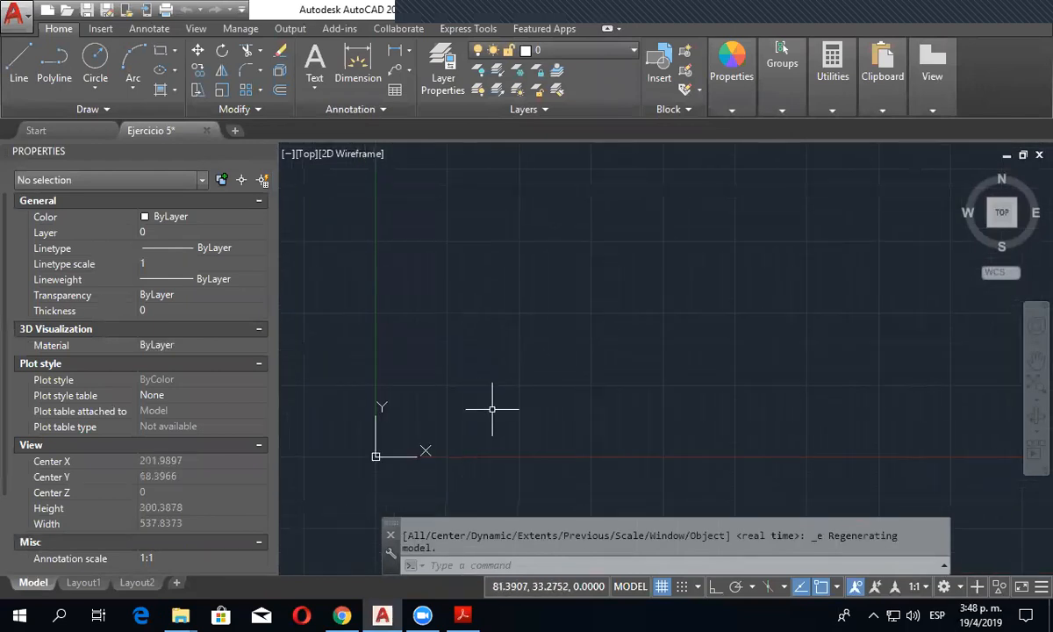
left_click(463, 614)
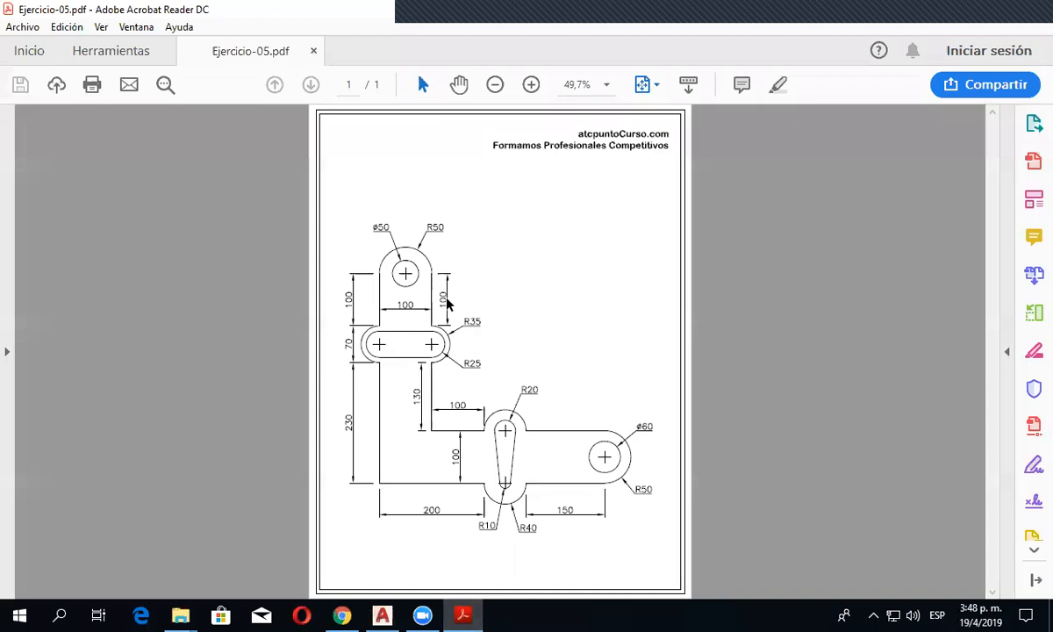